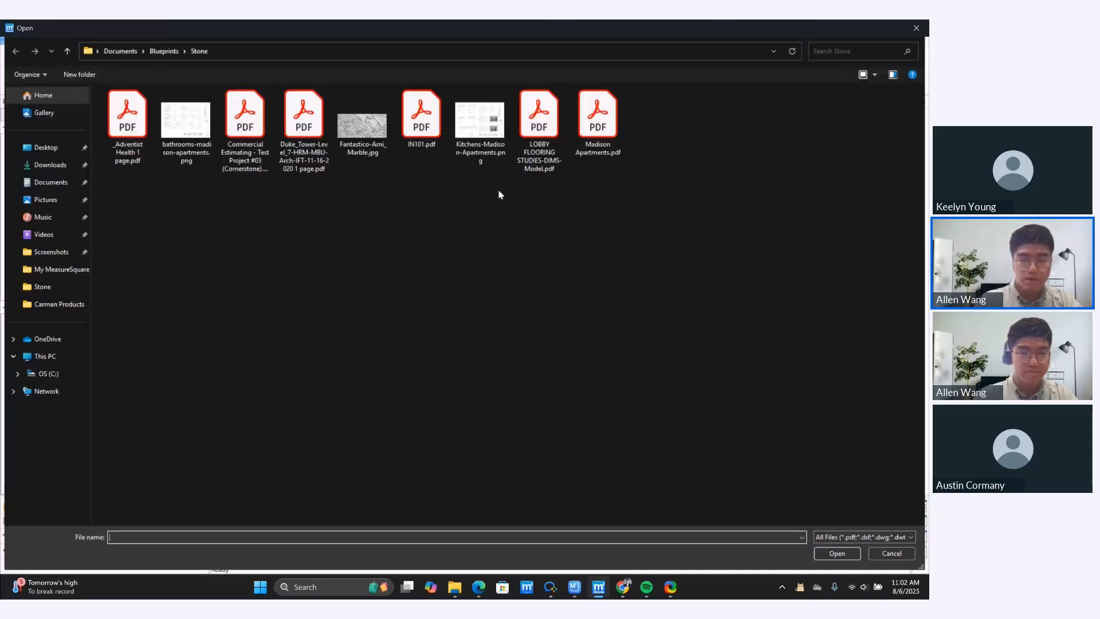
- Open the Kitchens-Madison-Apartments.png blueprint from the Stone folder for import
{"action": "left_click", "coordinate": [484, 136]}
{"action": "double_click", "coordinate": [484, 136]}
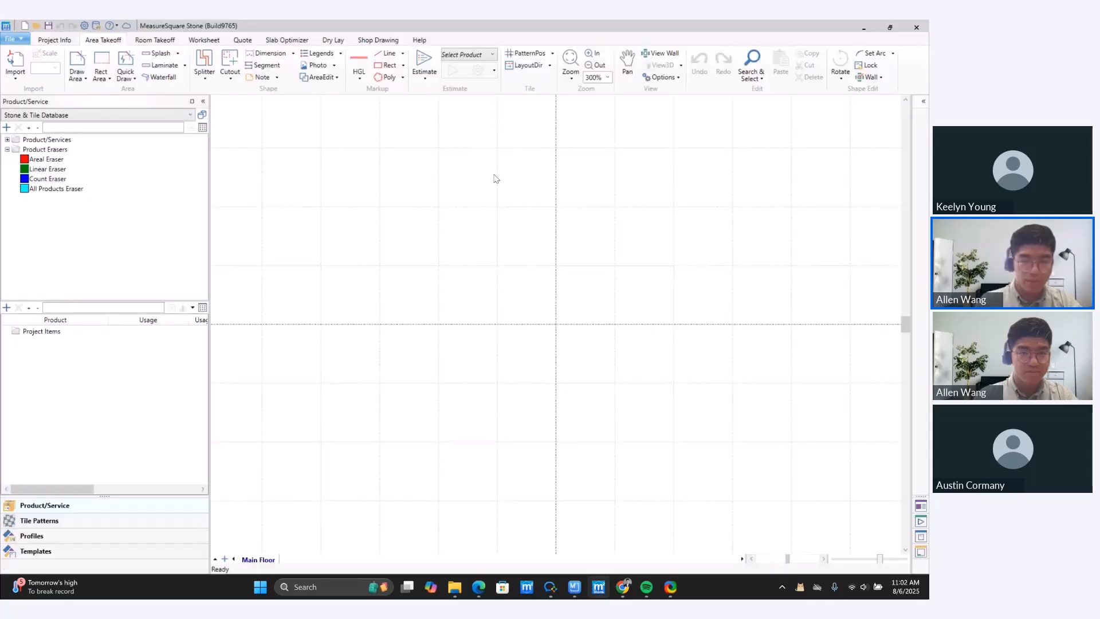
{"action": "left_click", "coordinate": [608, 326]}
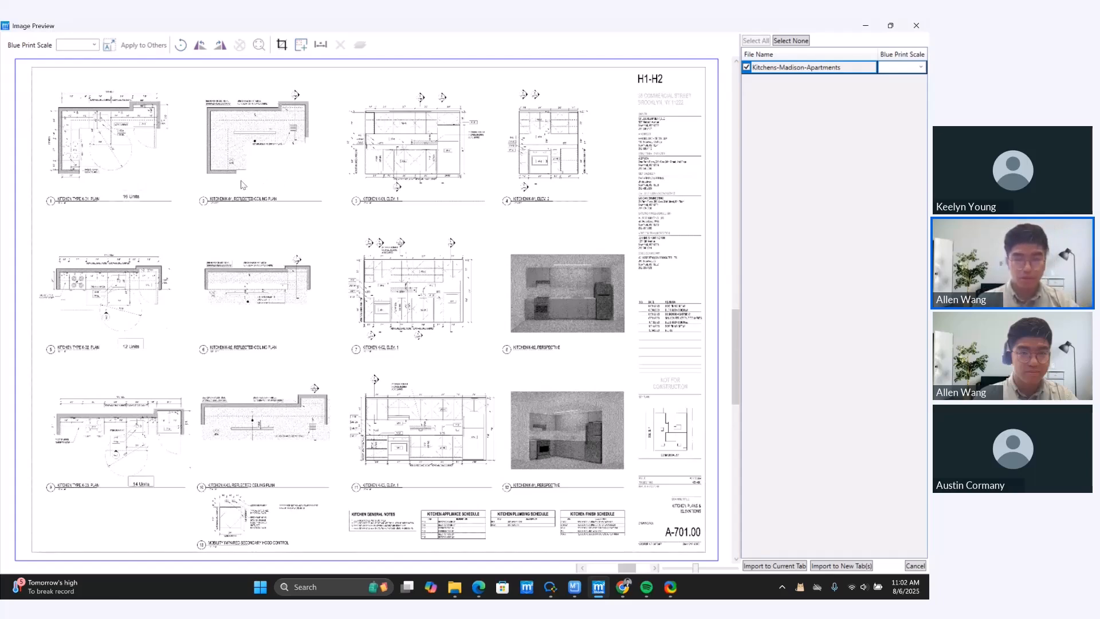
- Set the blueprint scale to 1/2" = 1'-0" and import the kitchen sheet into the current tab
{"action": "scroll", "coordinate": [69, 171], "scroll_direction": "up", "scroll_amount": 2}
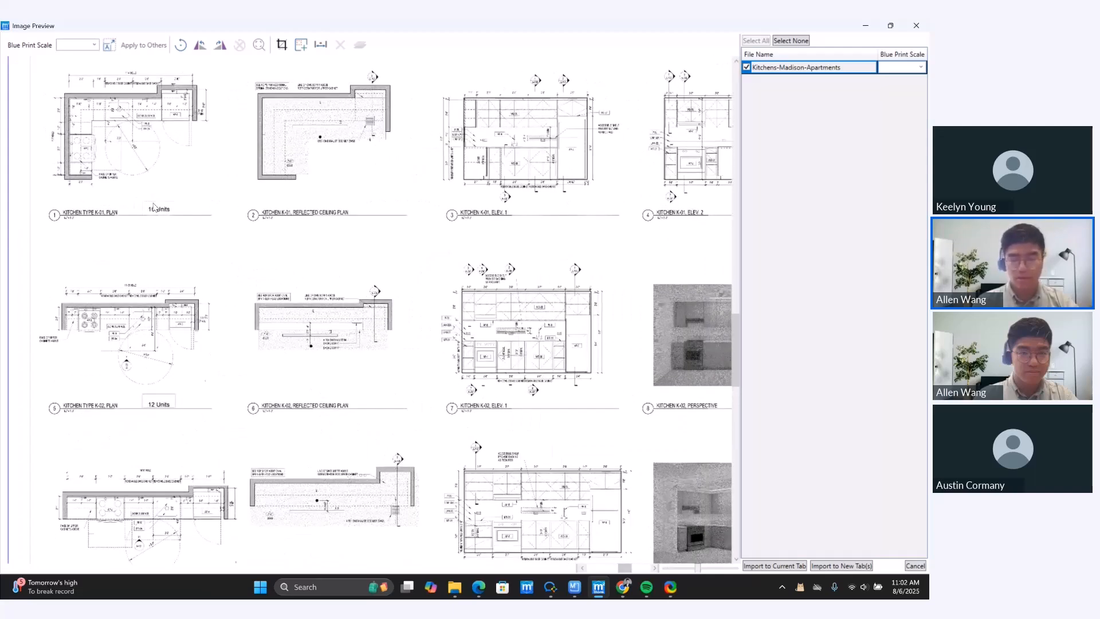
{"action": "scroll", "coordinate": [166, 218], "scroll_direction": "down", "scroll_amount": 2}
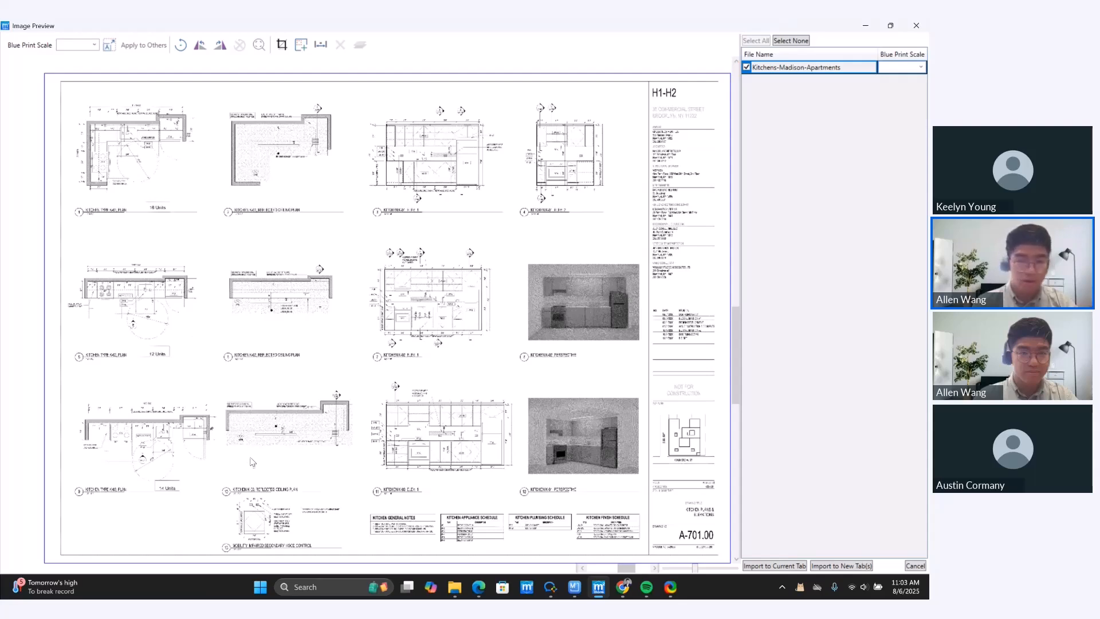
{"action": "scroll", "coordinate": [287, 297], "scroll_direction": "up", "scroll_amount": 3}
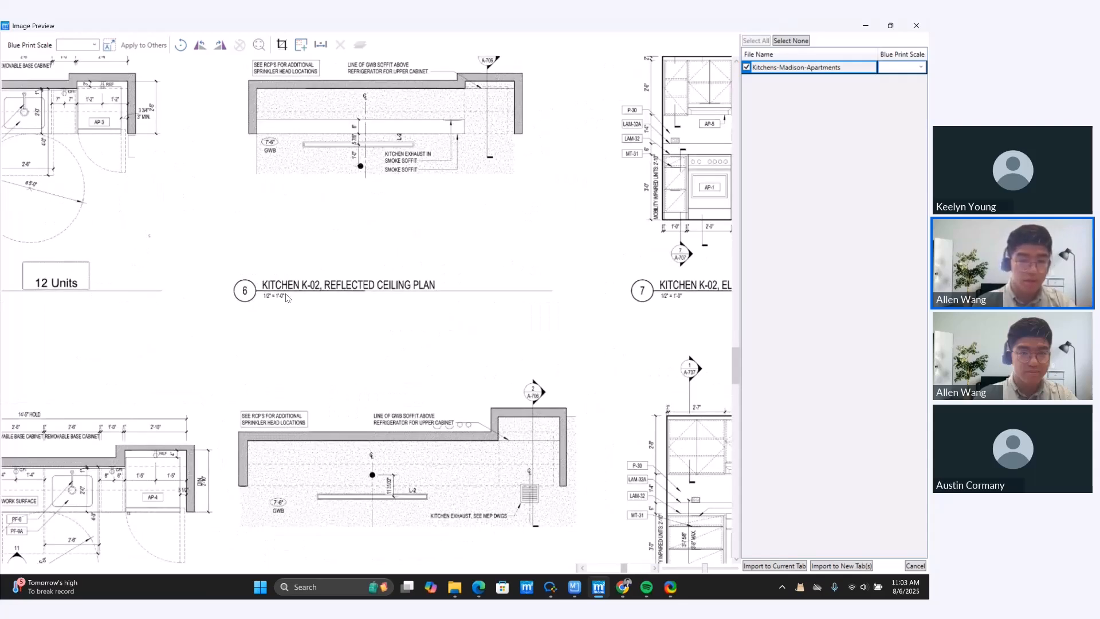
{"action": "scroll", "coordinate": [286, 294], "scroll_direction": "down", "scroll_amount": 1}
{"action": "left_click_drag", "start_coordinate": [287, 295], "coordinate": [565, 506]}
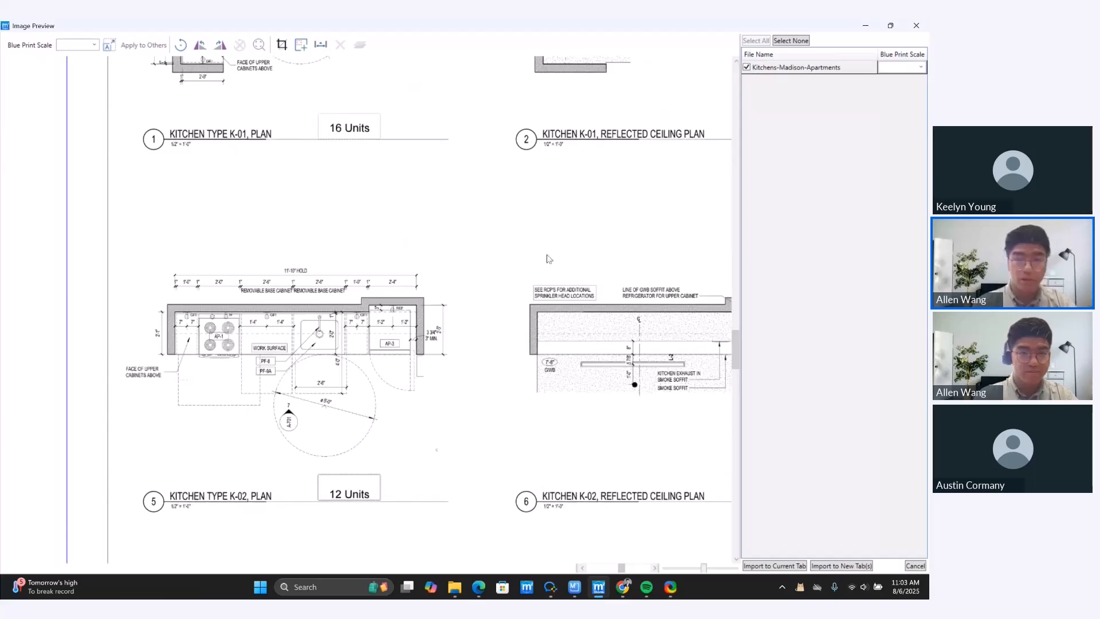
{"action": "scroll", "coordinate": [354, 295], "scroll_direction": "down", "scroll_amount": 4}
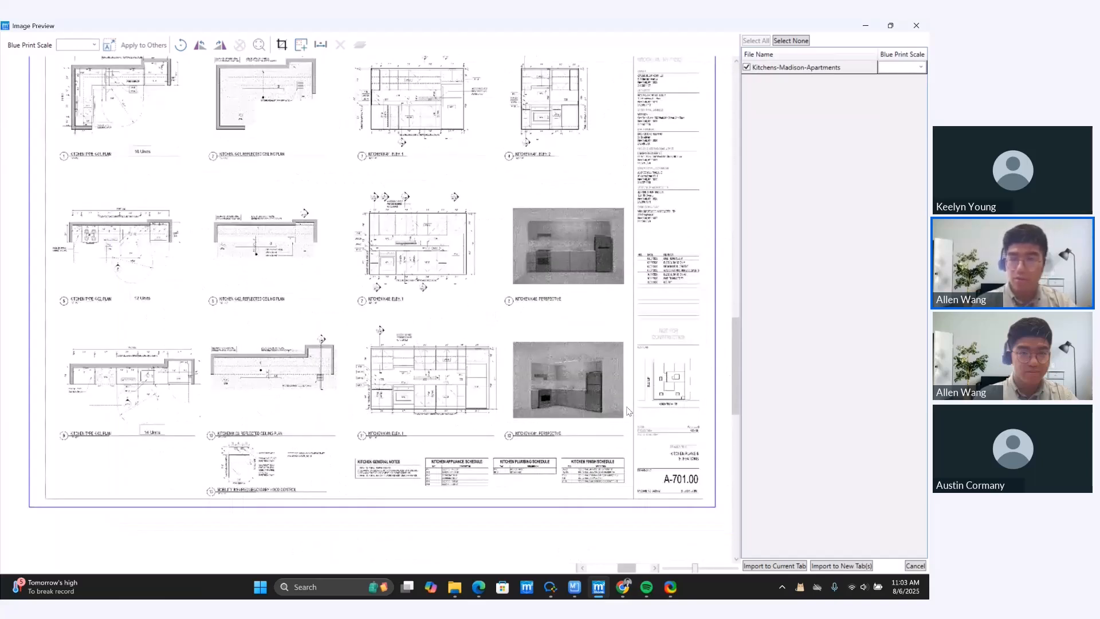
{"action": "left_click", "coordinate": [890, 69]}
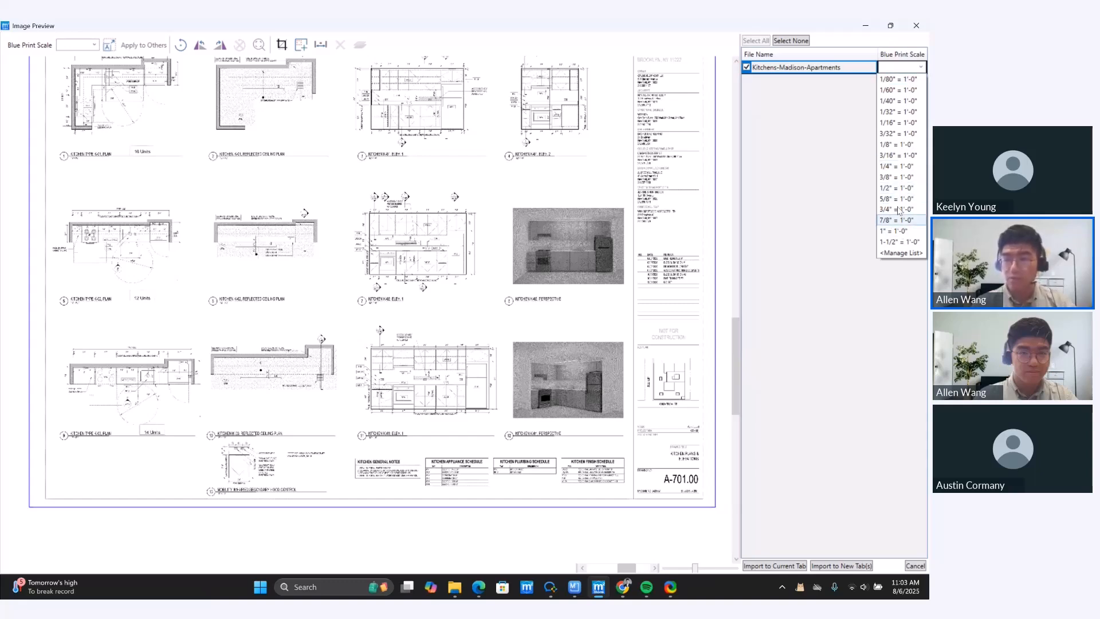
{"action": "left_click", "coordinate": [889, 187]}
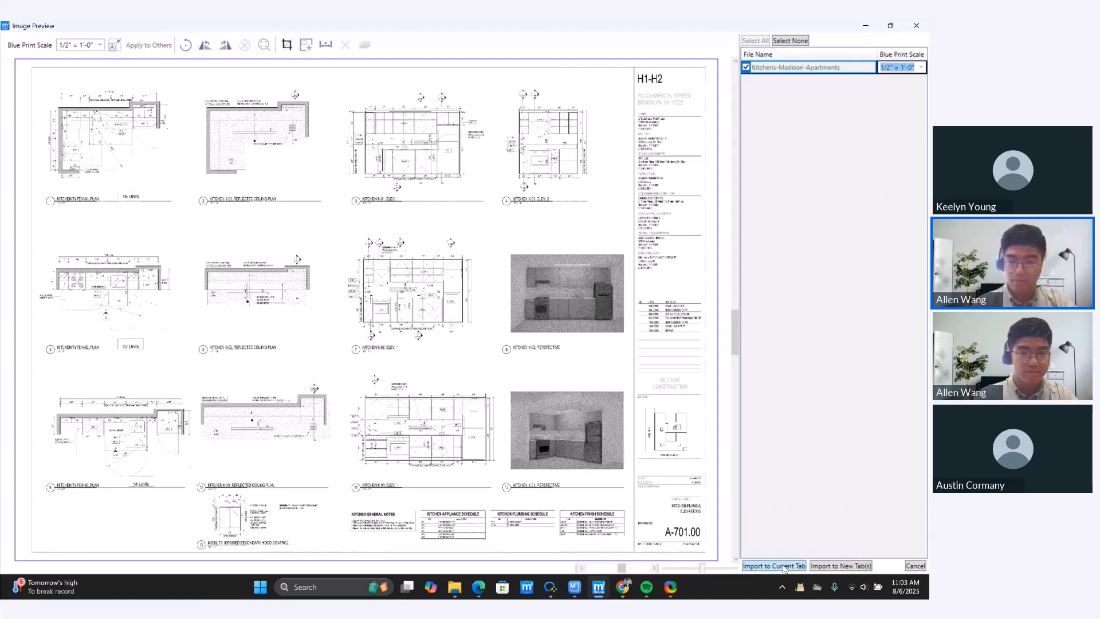
{"action": "left_click", "coordinate": [774, 566]}
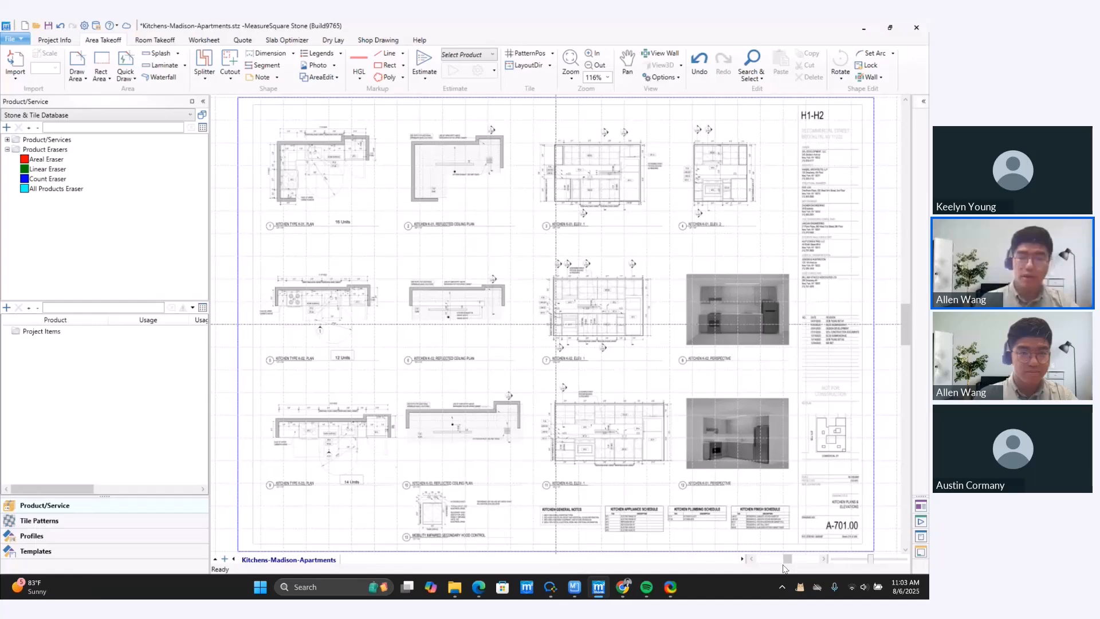
- Measure the 2'-0" counter end below the stove in the Kitchen Type K-01 plan to check the scale
{"action": "scroll", "coordinate": [322, 243], "scroll_direction": "down", "scroll_amount": 1}
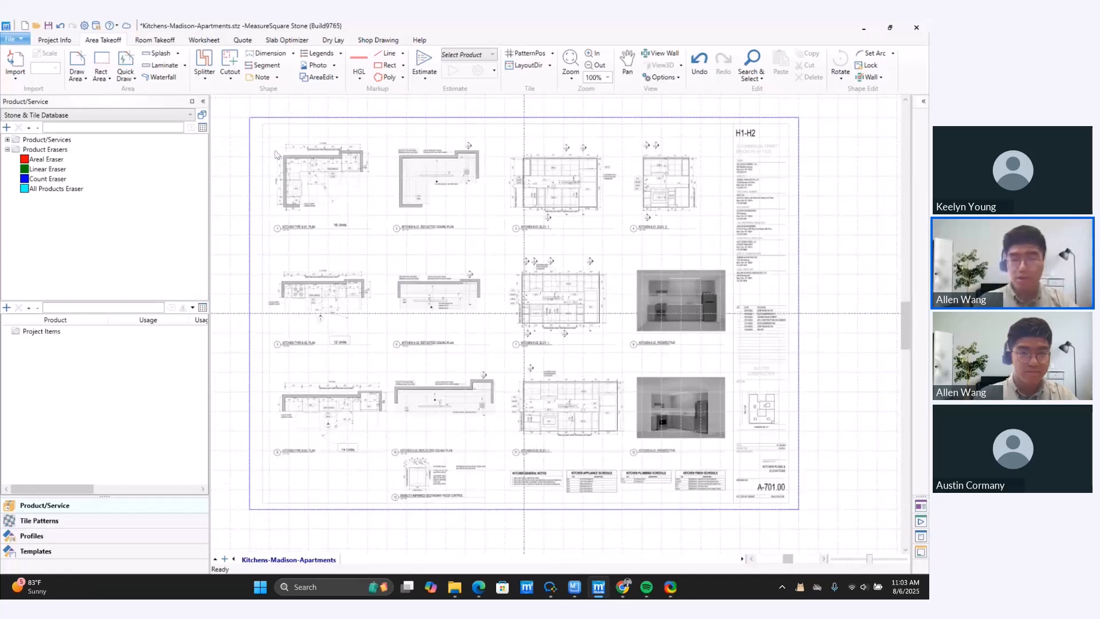
{"action": "middle_click_drag", "start_coordinate": [275, 155], "coordinate": [286, 166]}
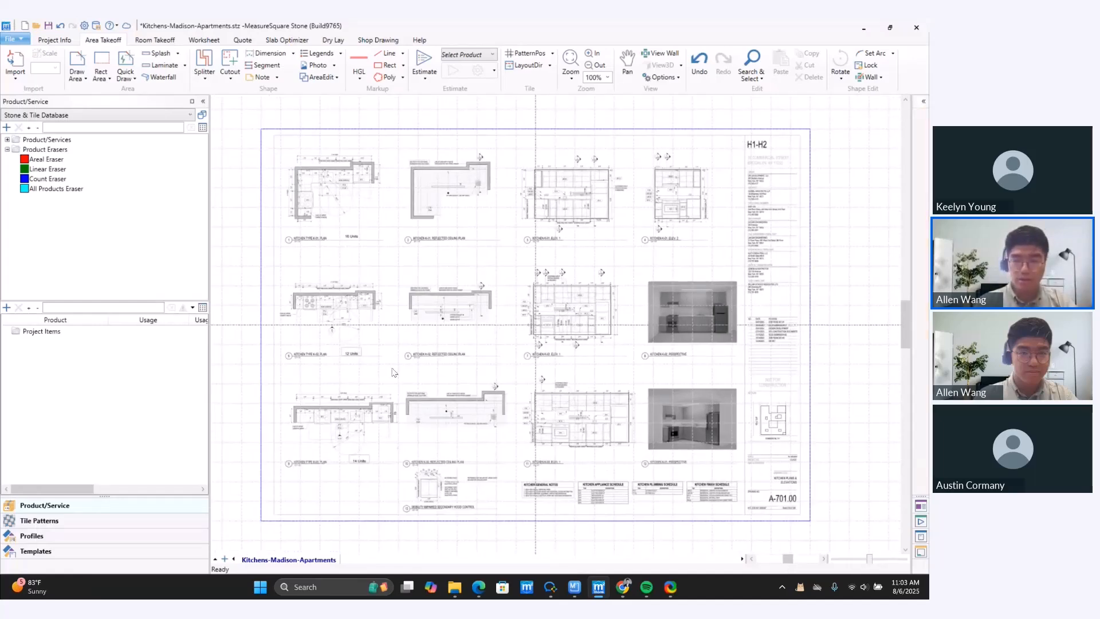
{"action": "middle_click_drag", "start_coordinate": [336, 176], "coordinate": [345, 252]}
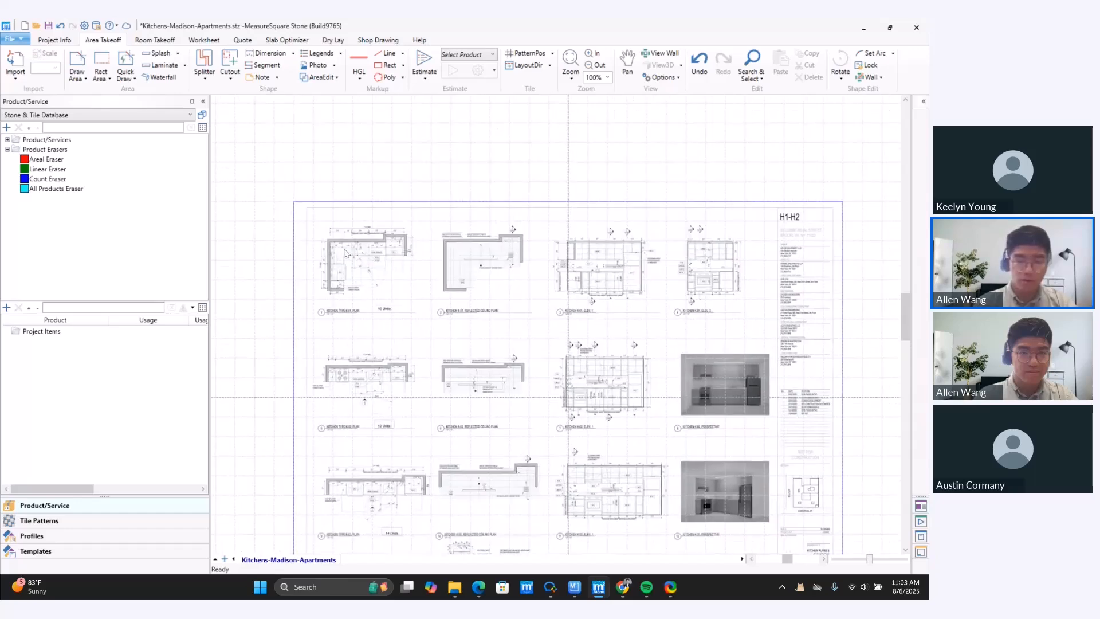
{"action": "scroll", "coordinate": [338, 251], "scroll_direction": "up", "scroll_amount": 8}
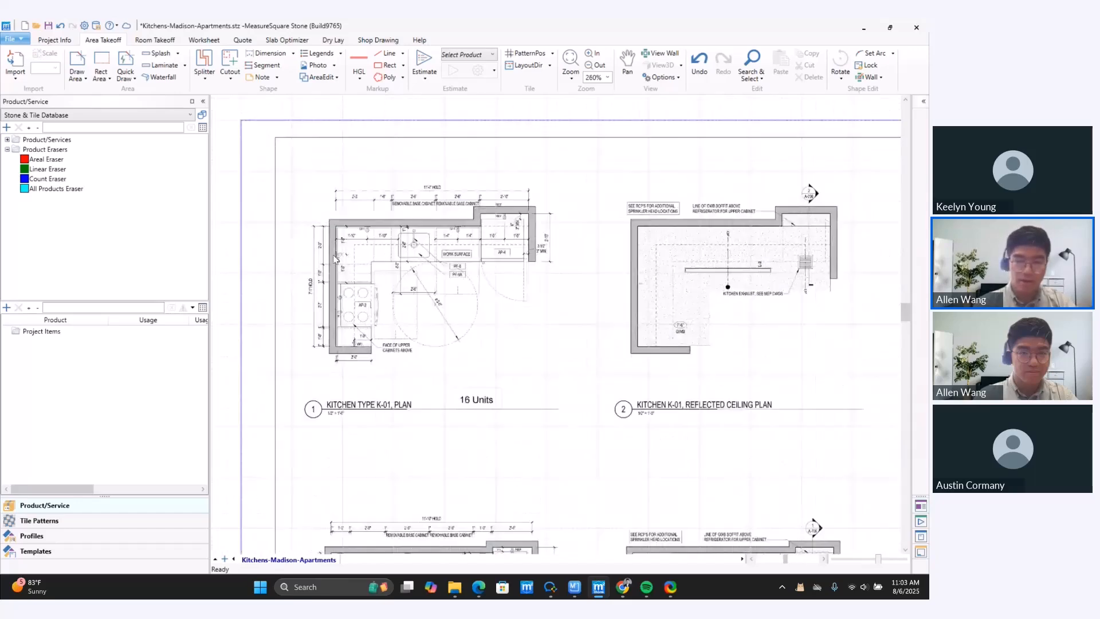
{"action": "middle_click_drag", "start_coordinate": [399, 426], "coordinate": [405, 407]}
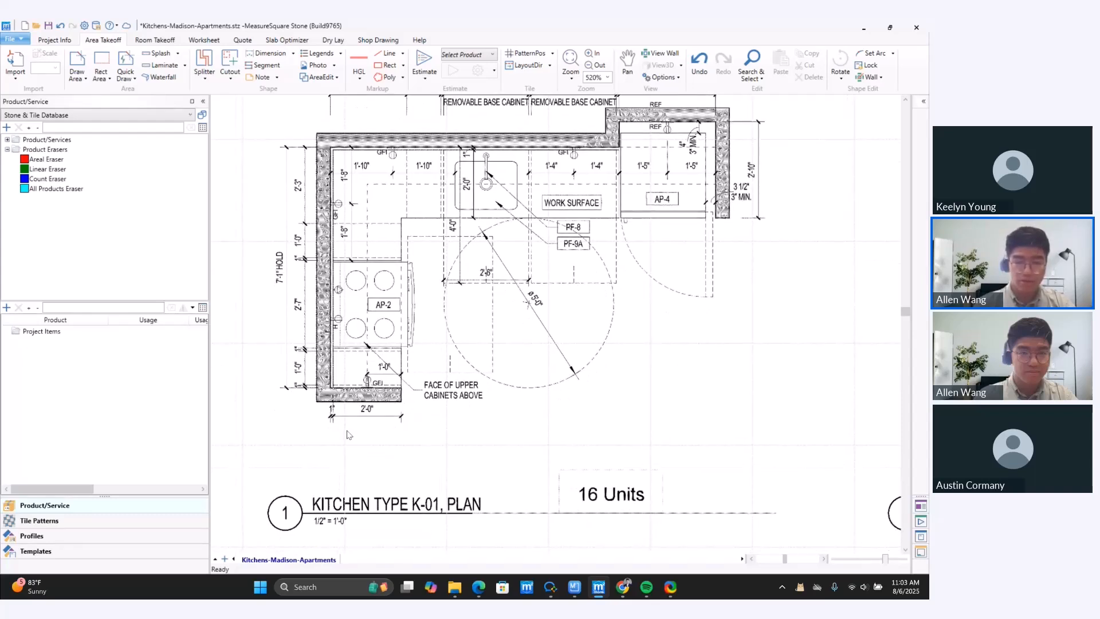
{"action": "scroll", "coordinate": [346, 435], "scroll_direction": "up", "scroll_amount": 4}
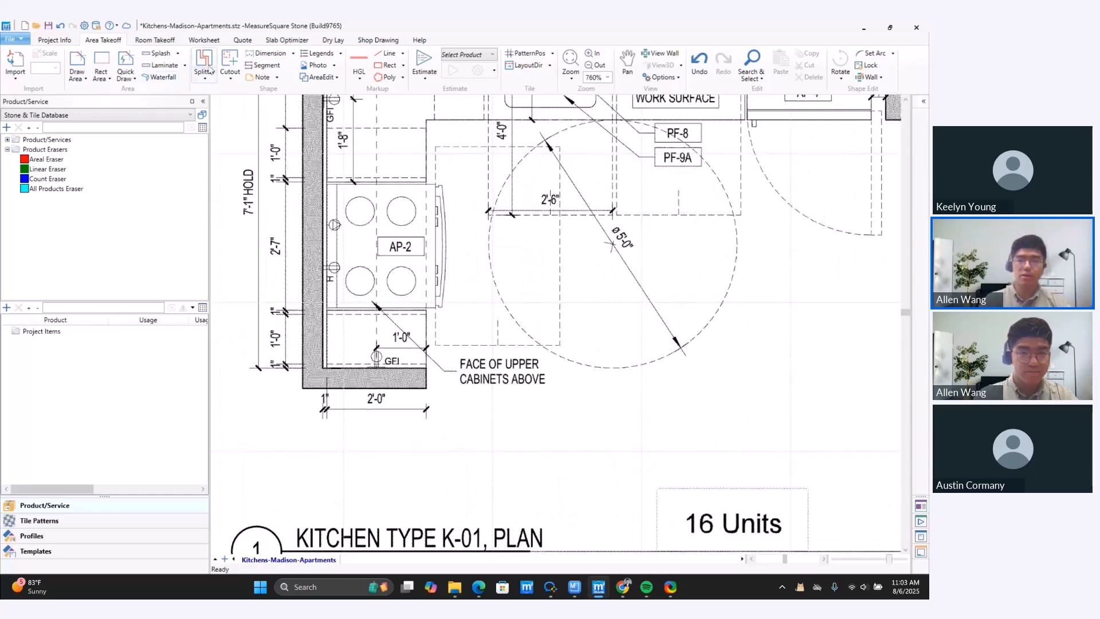
{"action": "left_click", "coordinate": [261, 58]}
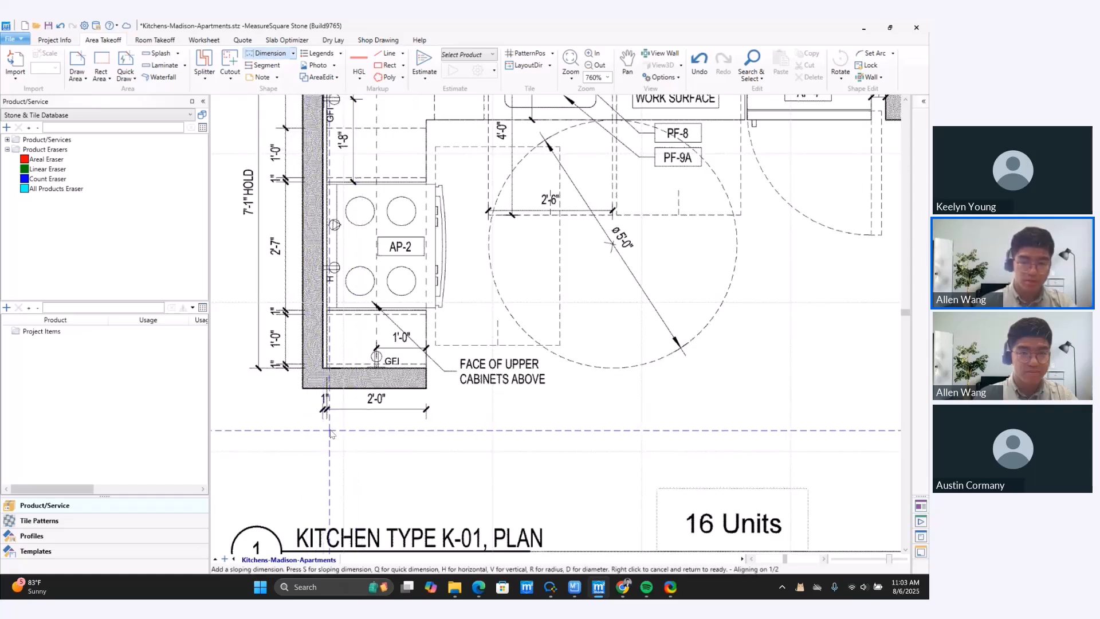
{"action": "scroll", "coordinate": [330, 433], "scroll_direction": "up", "scroll_amount": 3}
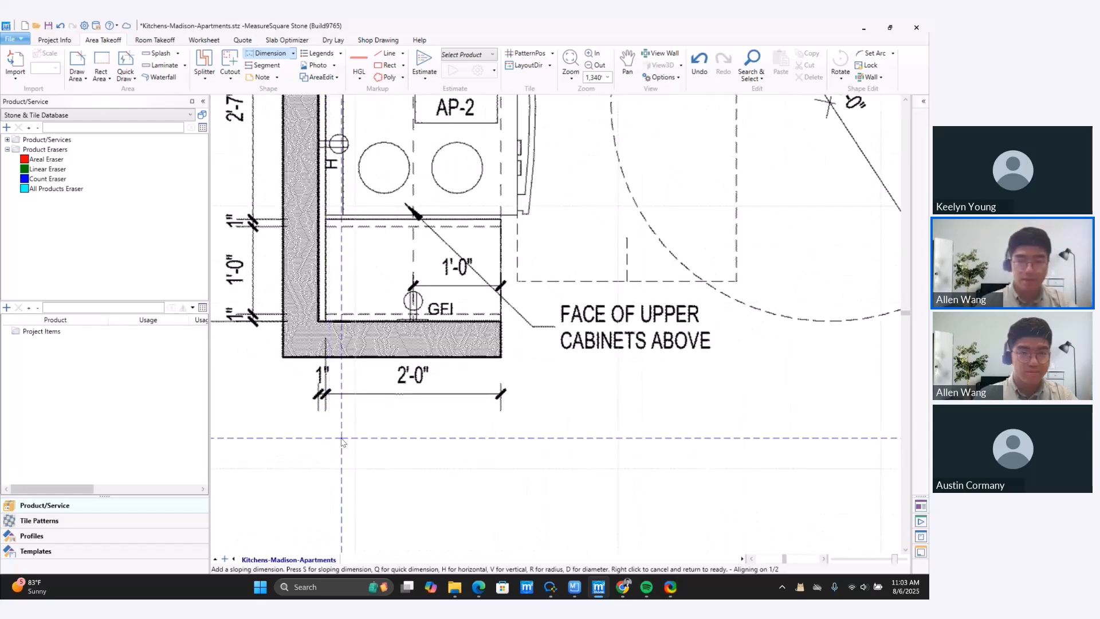
{"action": "scroll", "coordinate": [349, 440], "scroll_direction": "down", "scroll_amount": 1}
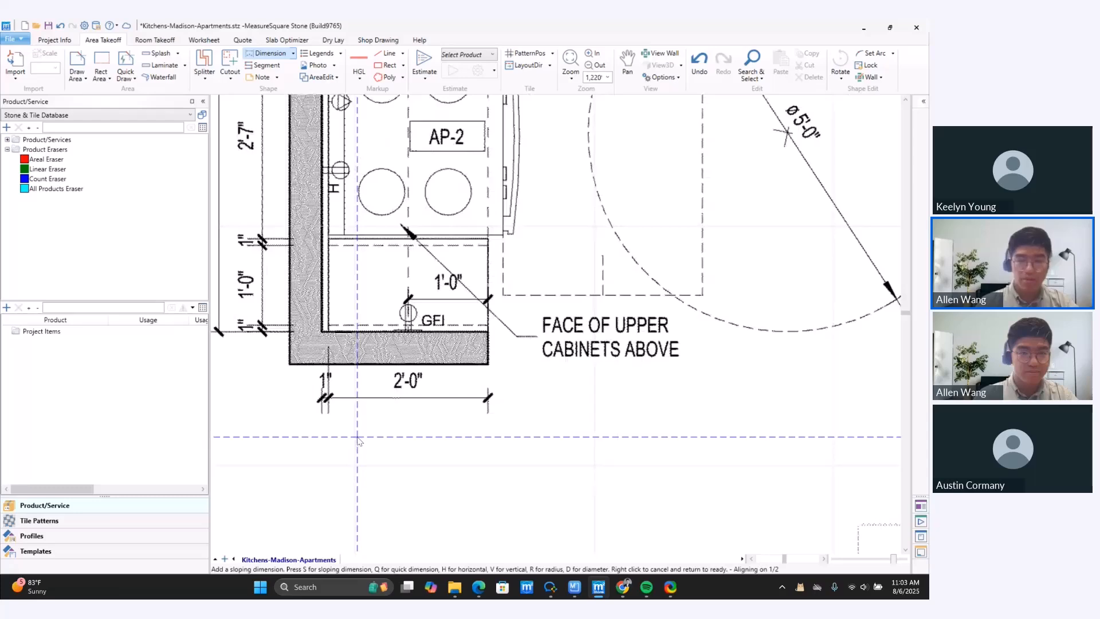
{"action": "scroll", "coordinate": [359, 440], "scroll_direction": "down", "scroll_amount": 1}
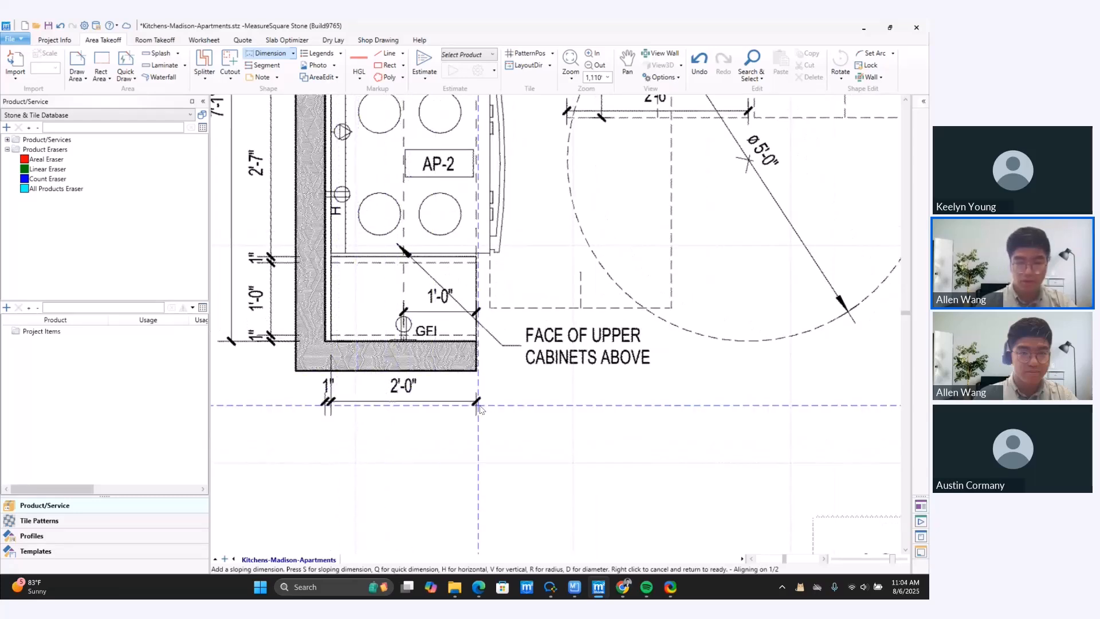
{"action": "scroll", "coordinate": [332, 413], "scroll_direction": "up", "scroll_amount": 5}
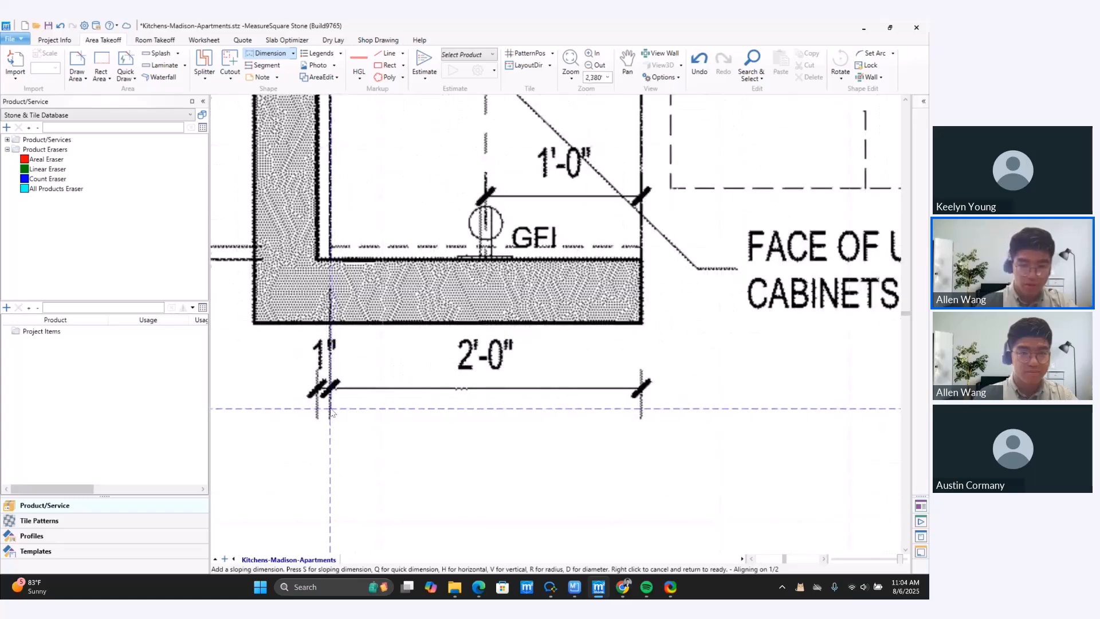
{"action": "left_click", "coordinate": [331, 410]}
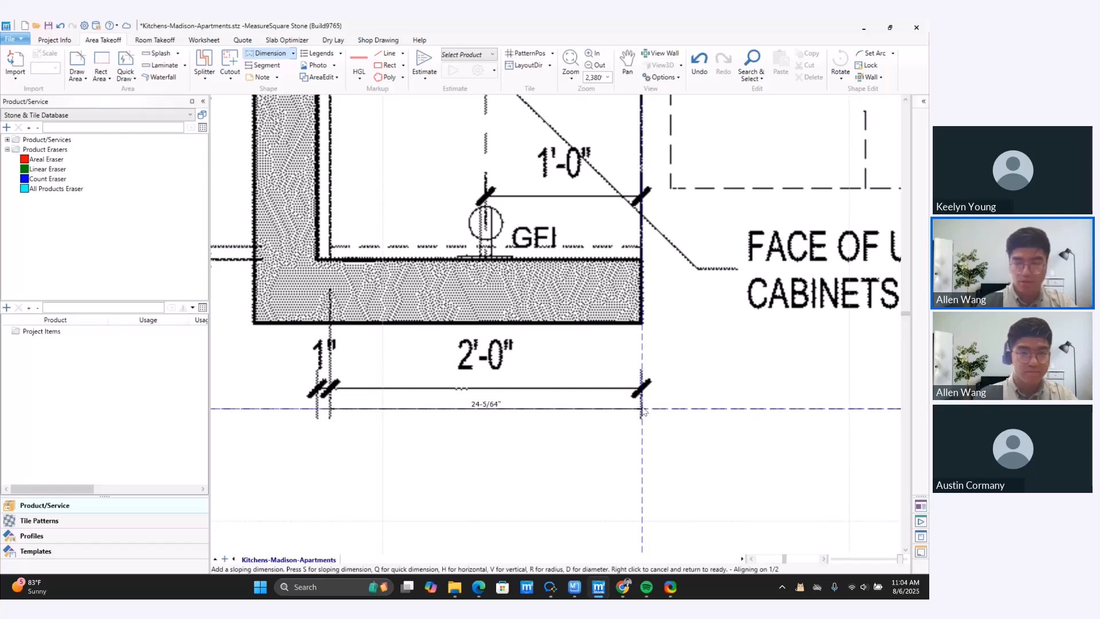
{"action": "scroll", "coordinate": [618, 437], "scroll_direction": "down", "scroll_amount": 1}
{"action": "right_click", "coordinate": [617, 437]}
{"action": "scroll", "coordinate": [617, 437], "scroll_direction": "down", "scroll_amount": 4}
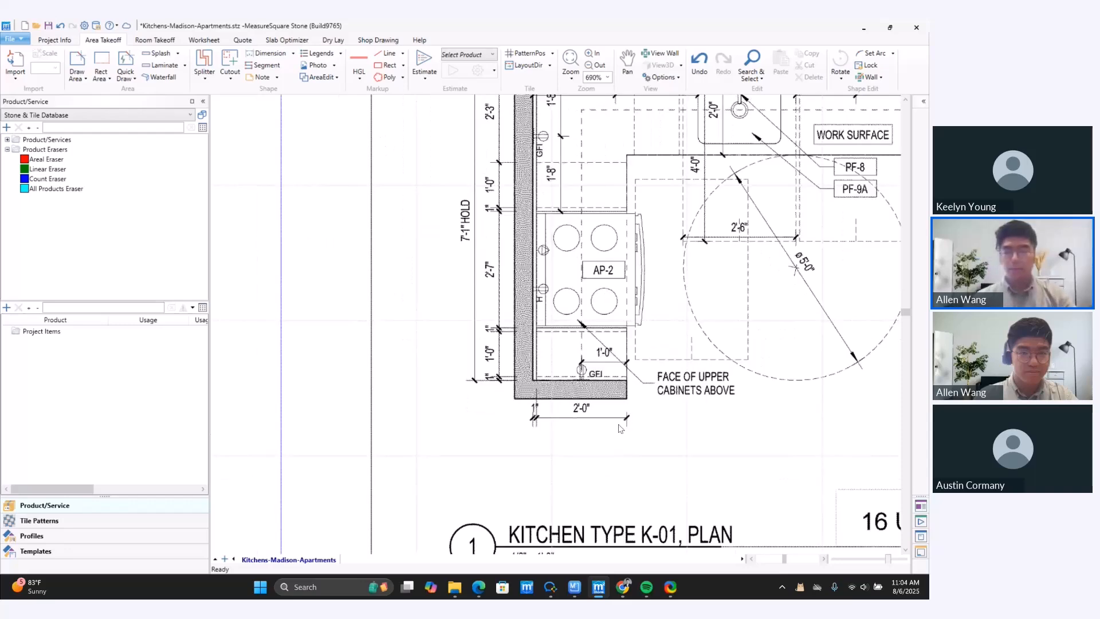
- Draw the L-shaped countertop area of Kitchen Type K-01, about 101" by 84" with legs about 24" deep, ending at the refrigerator
{"action": "scroll", "coordinate": [649, 354], "scroll_direction": "down", "scroll_amount": 1}
{"action": "middle_click_drag", "start_coordinate": [649, 353], "coordinate": [398, 293]}
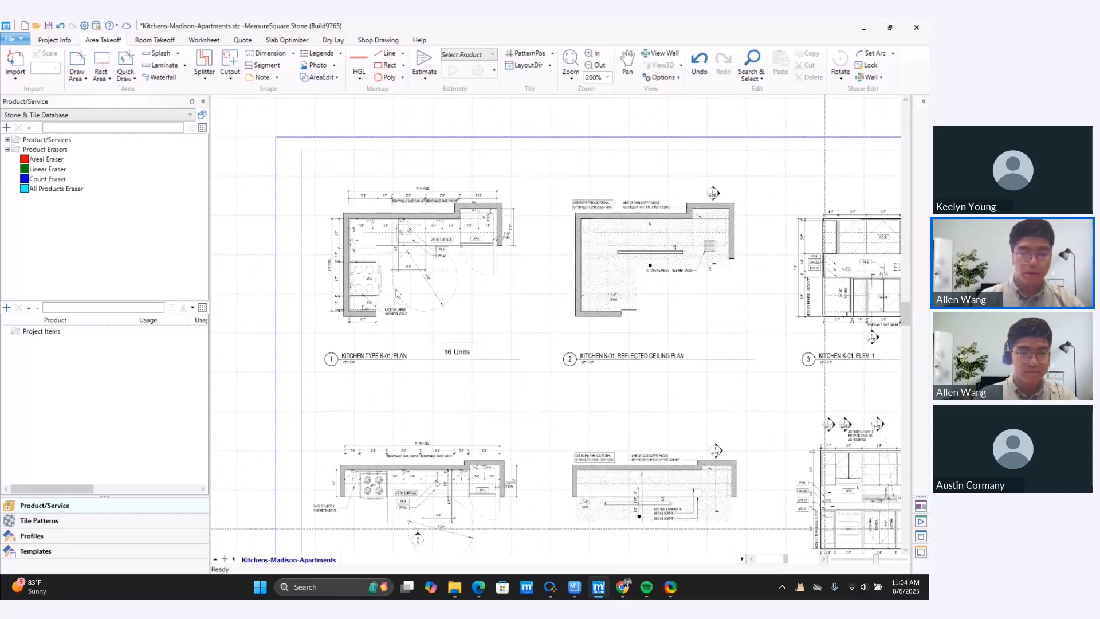
{"action": "scroll", "coordinate": [367, 240], "scroll_direction": "up", "scroll_amount": 3}
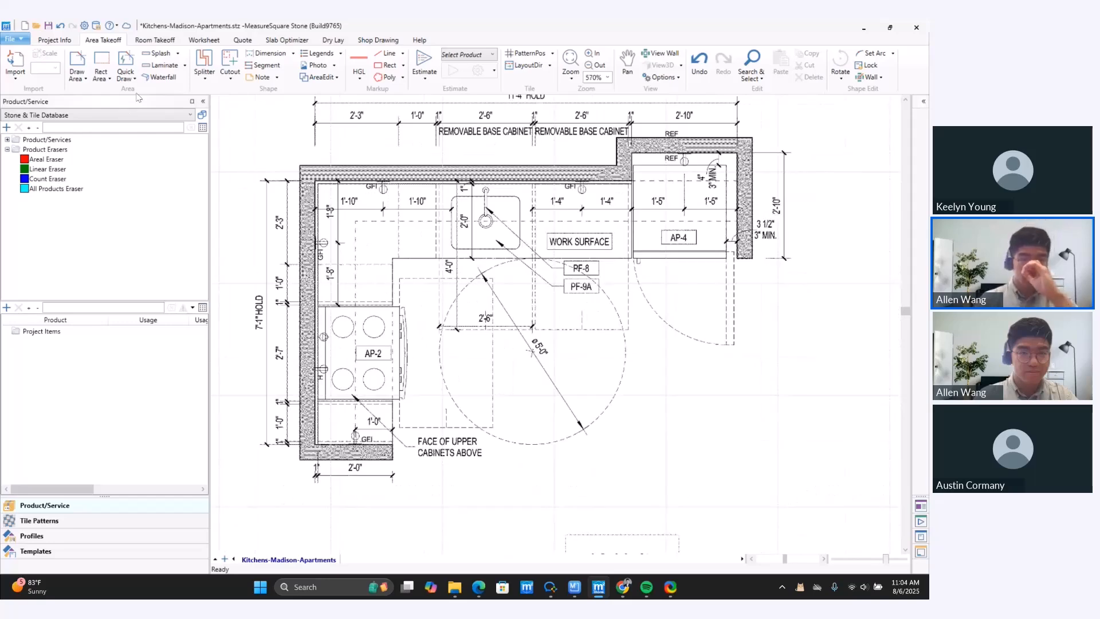
{"action": "left_click", "coordinate": [76, 64]}
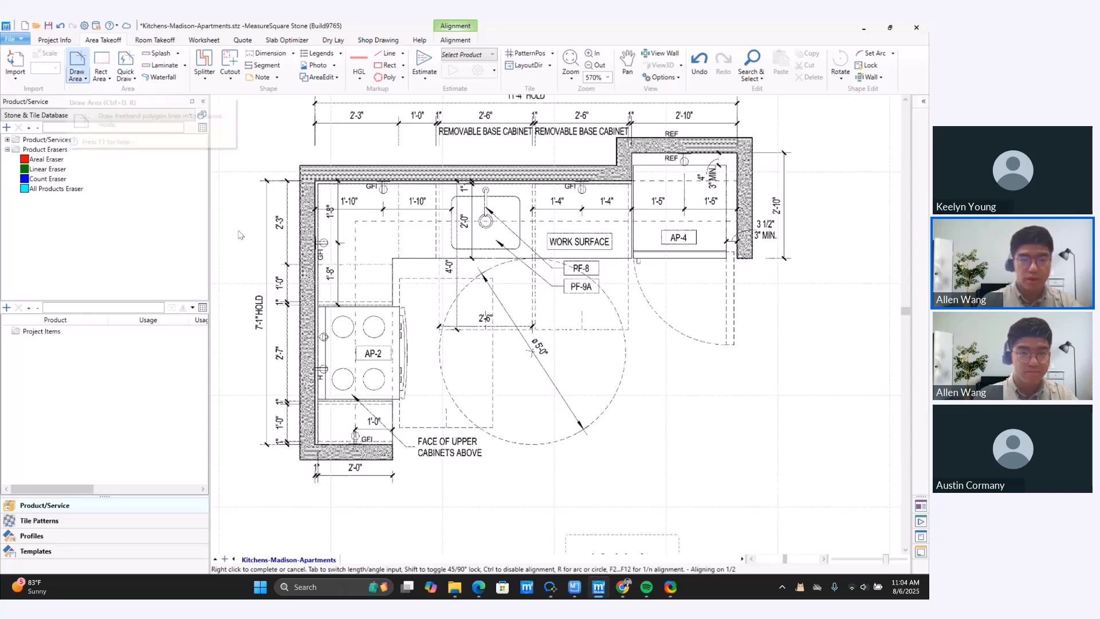
{"action": "left_click", "coordinate": [319, 183]}
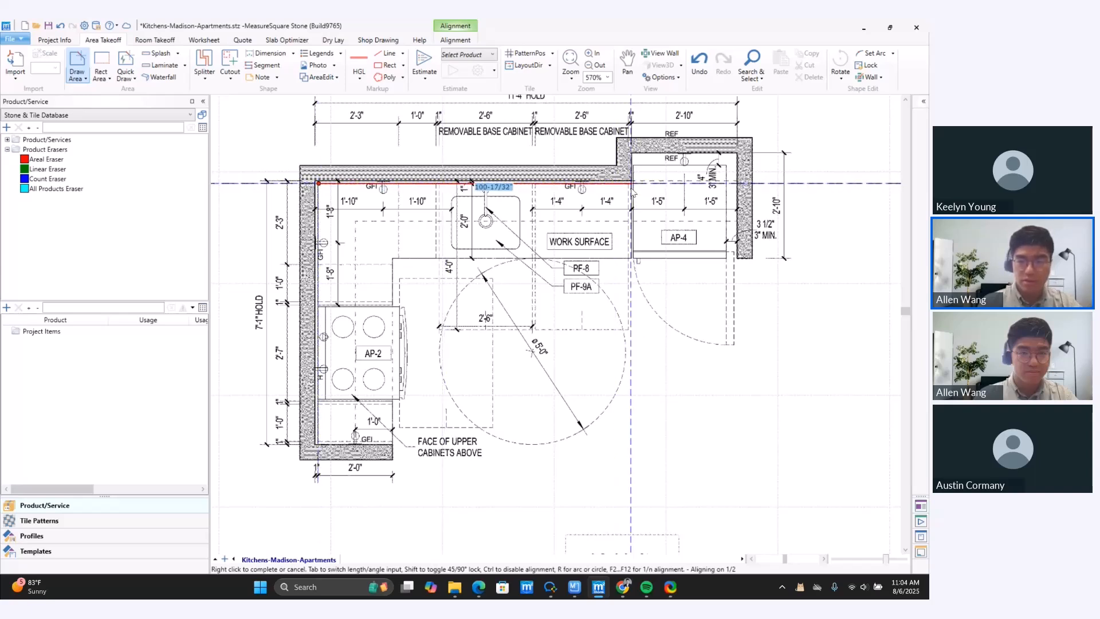
{"action": "scroll", "coordinate": [632, 191], "scroll_direction": "up", "scroll_amount": 3}
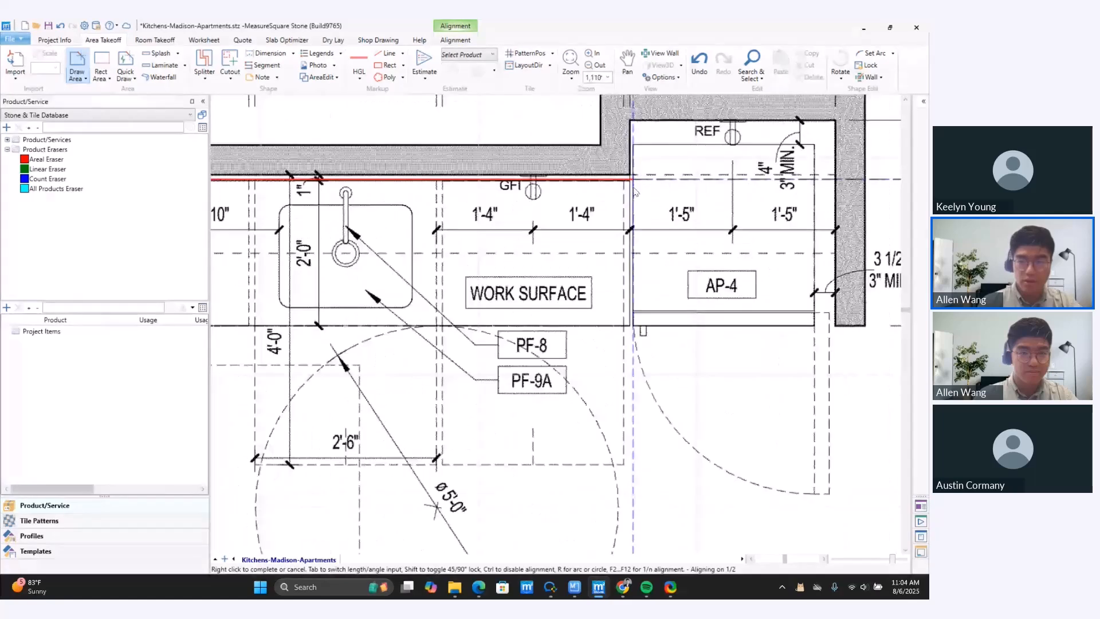
{"action": "scroll", "coordinate": [633, 191], "scroll_direction": "up", "scroll_amount": 1}
{"action": "left_click", "coordinate": [631, 180]}
{"action": "left_click", "coordinate": [630, 337]}
{"action": "scroll", "coordinate": [621, 350], "scroll_direction": "down", "scroll_amount": 4}
{"action": "middle_click_drag", "start_coordinate": [274, 364], "coordinate": [567, 198]}
{"action": "left_click", "coordinate": [565, 198]}
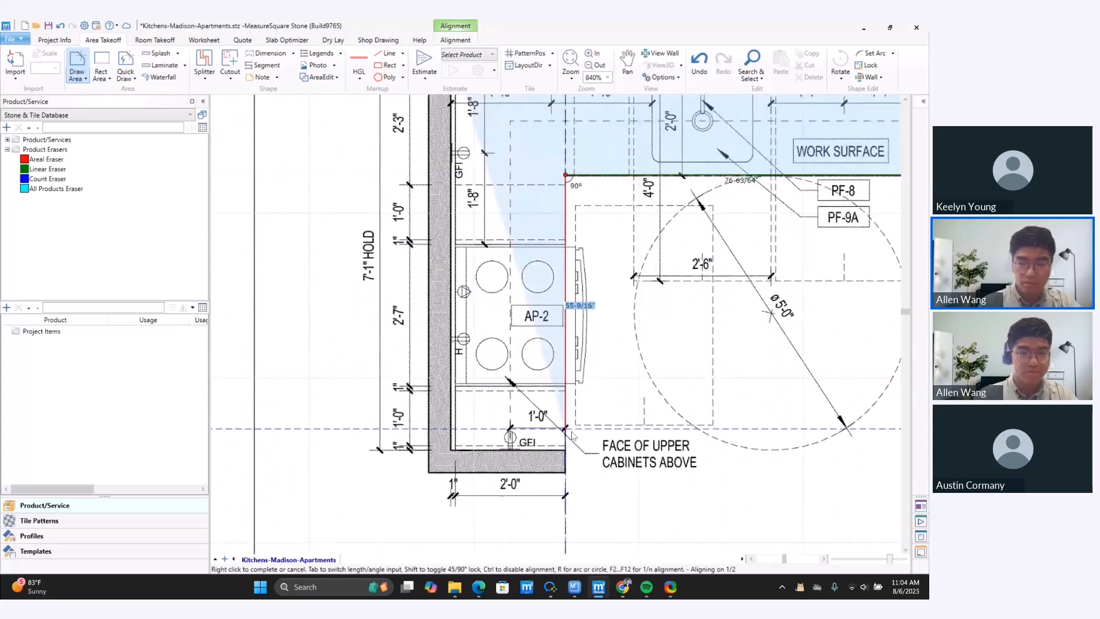
{"action": "left_click", "coordinate": [562, 453]}
{"action": "left_click", "coordinate": [455, 454]}
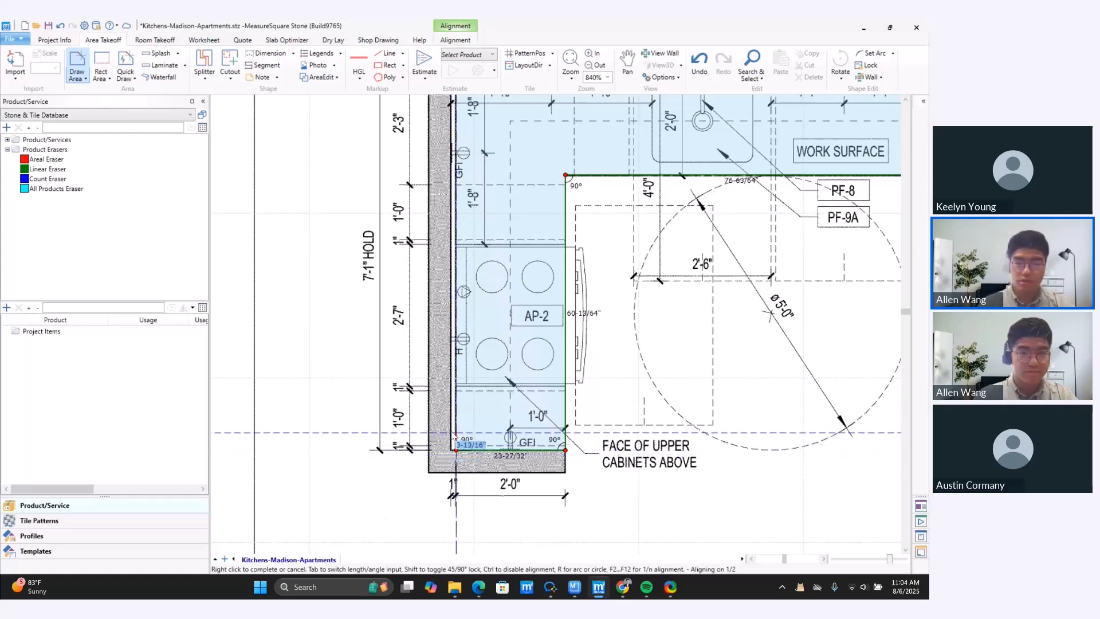
{"action": "scroll", "coordinate": [453, 436], "scroll_direction": "down", "scroll_amount": 2}
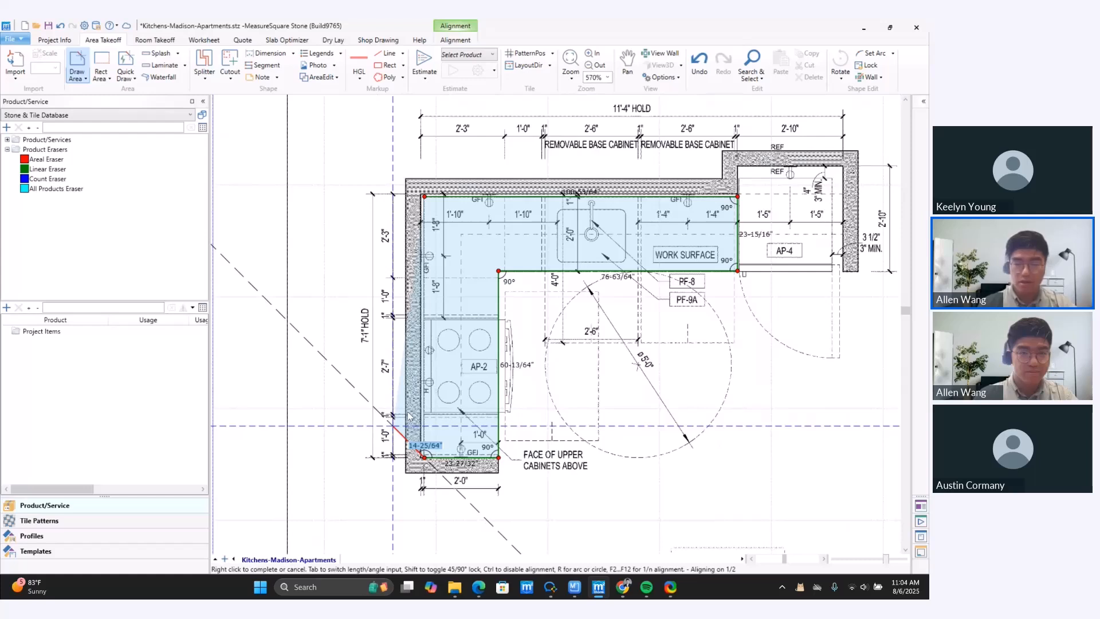
{"action": "right_click", "coordinate": [450, 360]}
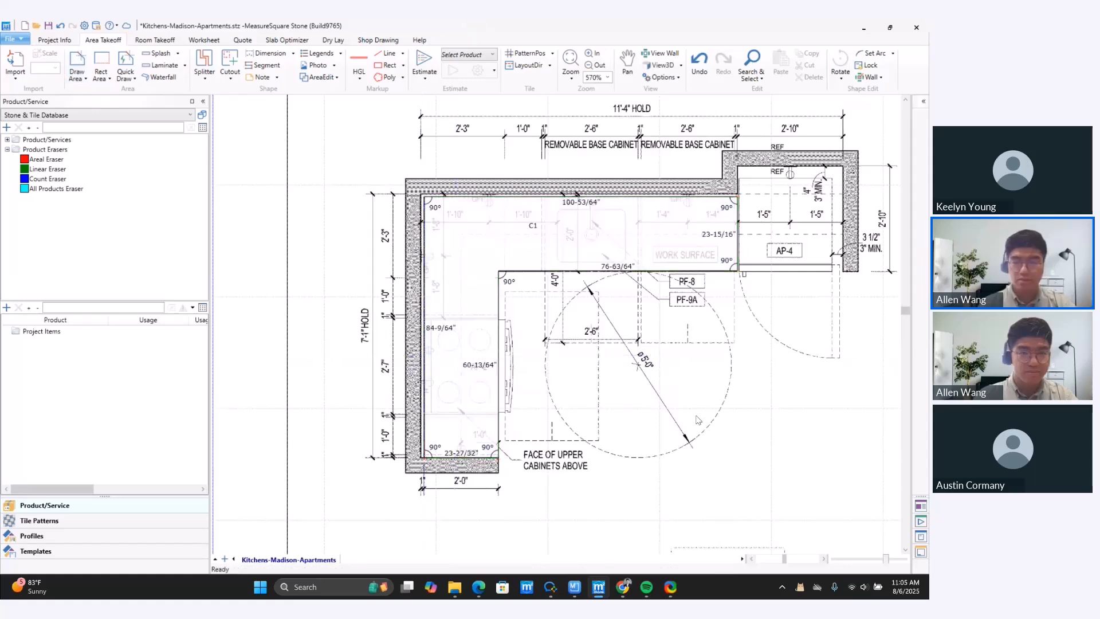
- Split the L-shaped countertop with a vertical splitter at its inside corner, separating the sink run from the stove leg
{"action": "left_click", "coordinate": [544, 254]}
{"action": "middle_click_drag", "start_coordinate": [643, 413], "coordinate": [635, 414]}
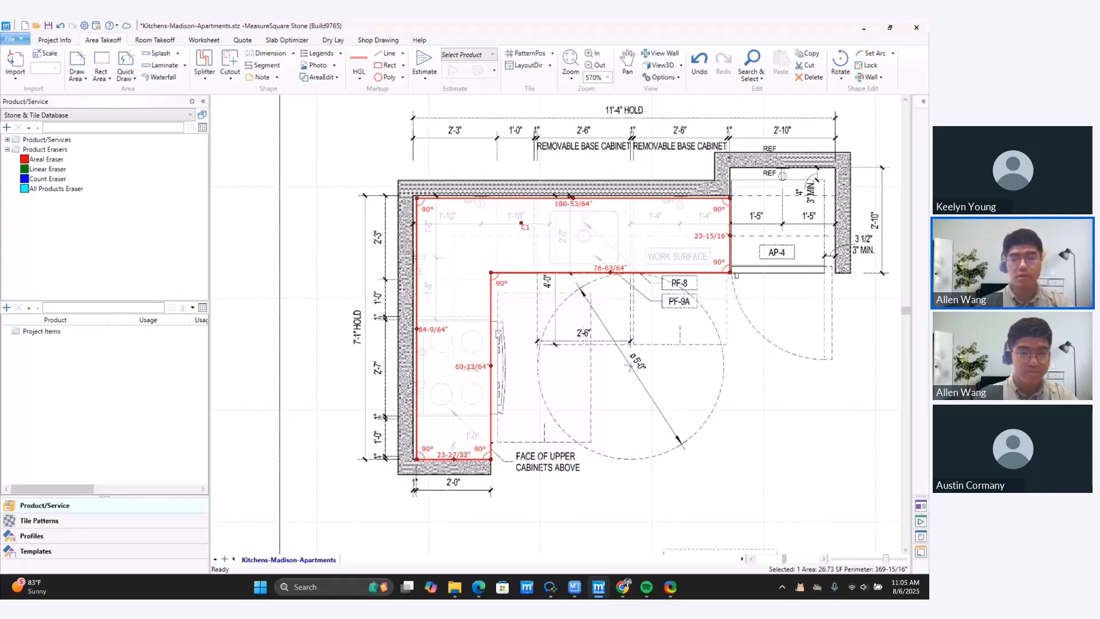
{"action": "left_click", "coordinate": [205, 73]}
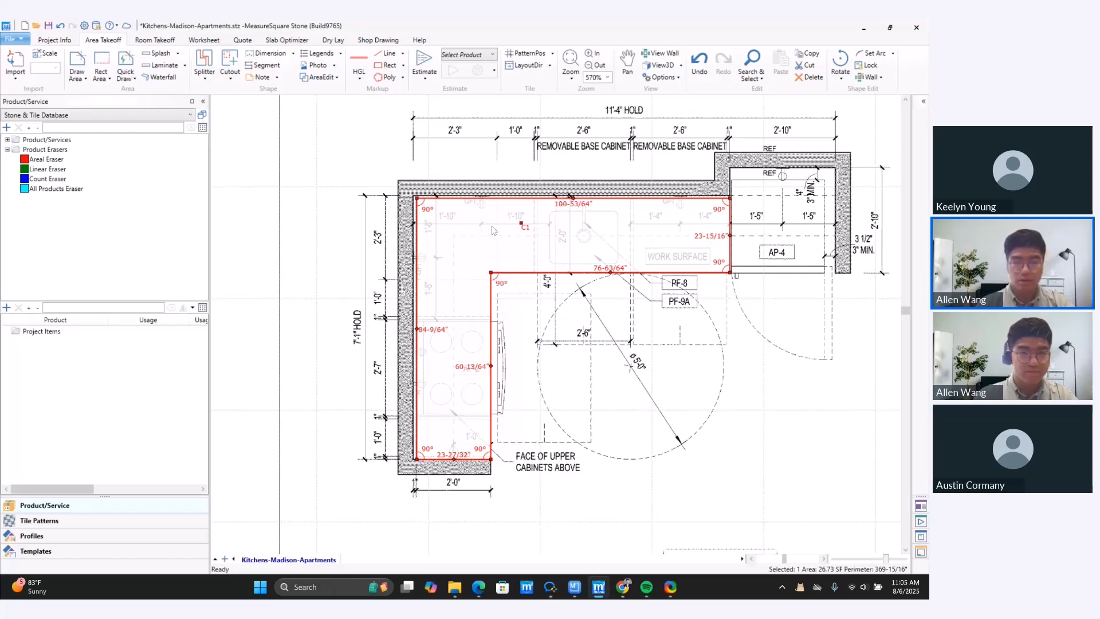
{"action": "left_click", "coordinate": [204, 75]}
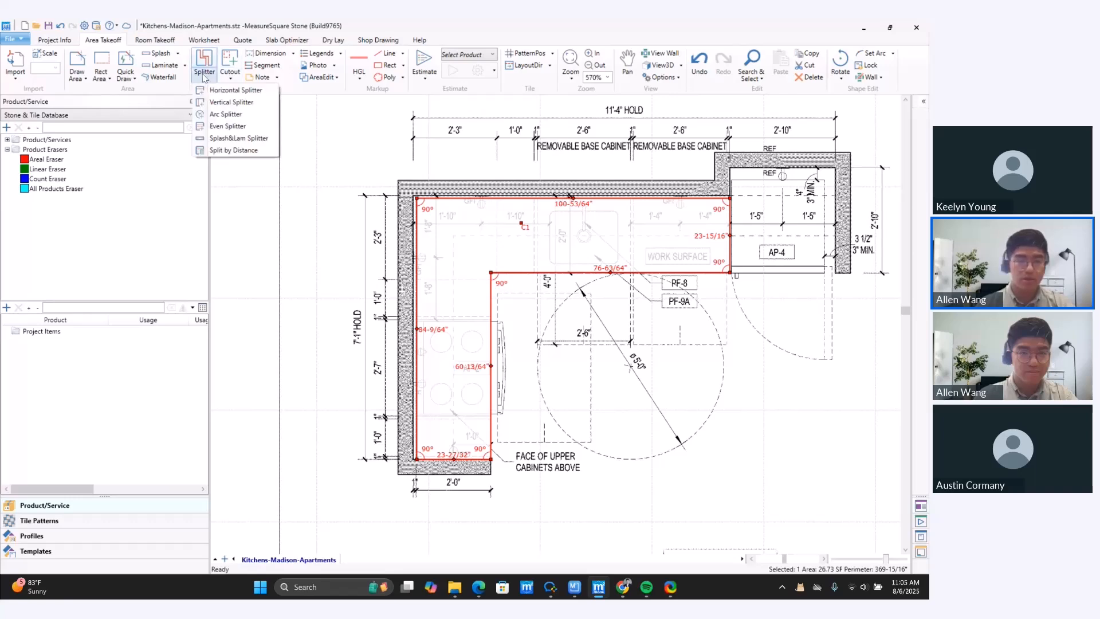
{"action": "left_click", "coordinate": [220, 103]}
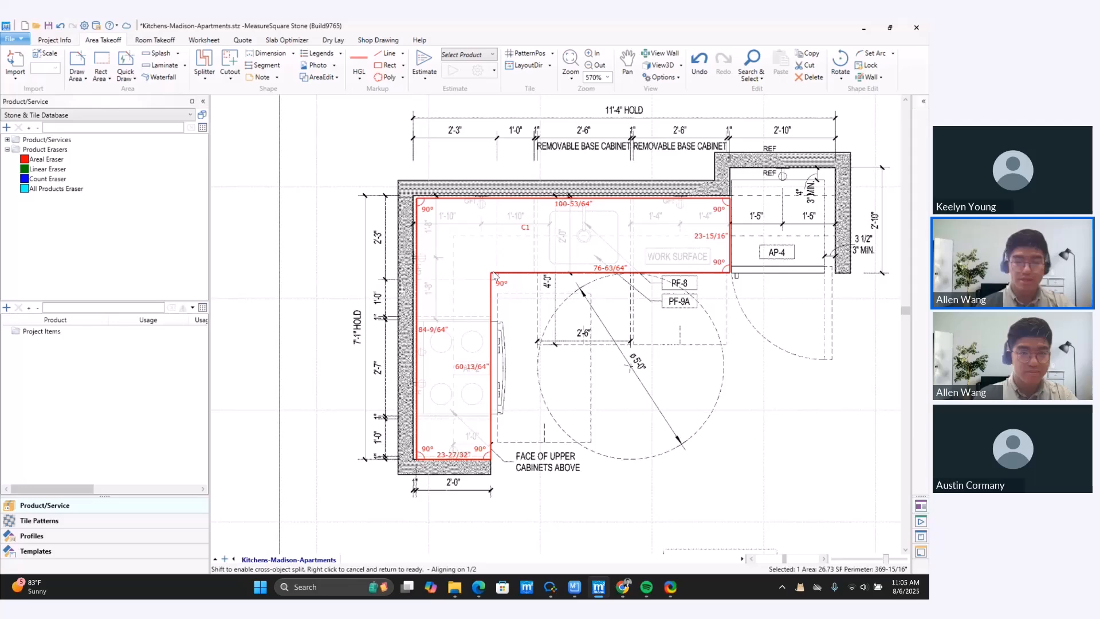
{"action": "scroll", "coordinate": [493, 275], "scroll_direction": "up", "scroll_amount": 3}
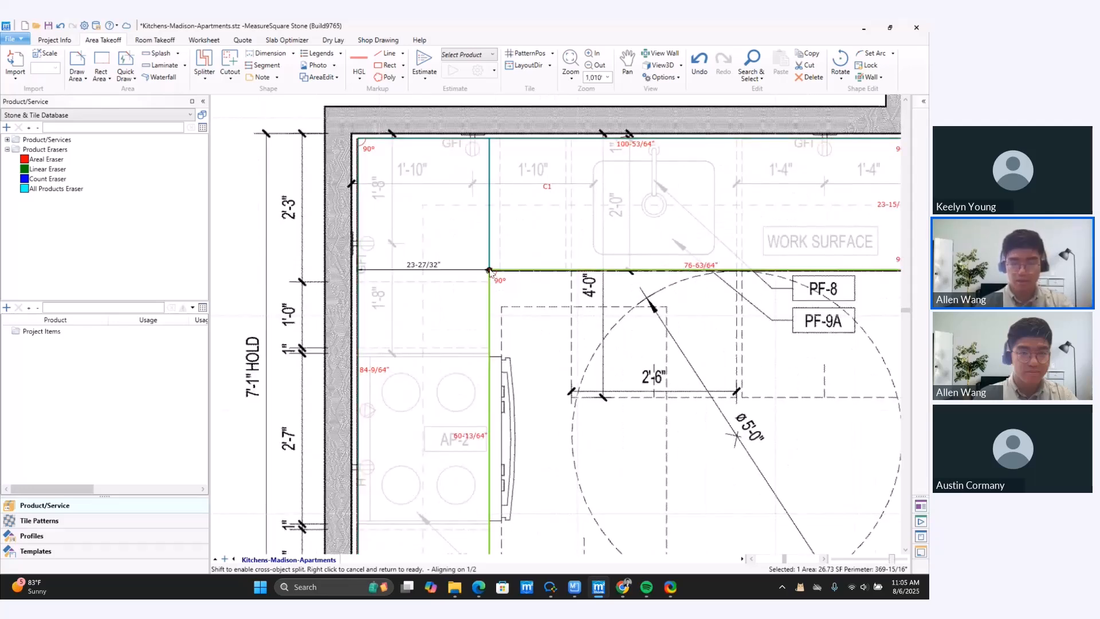
{"action": "left_click", "coordinate": [490, 270]}
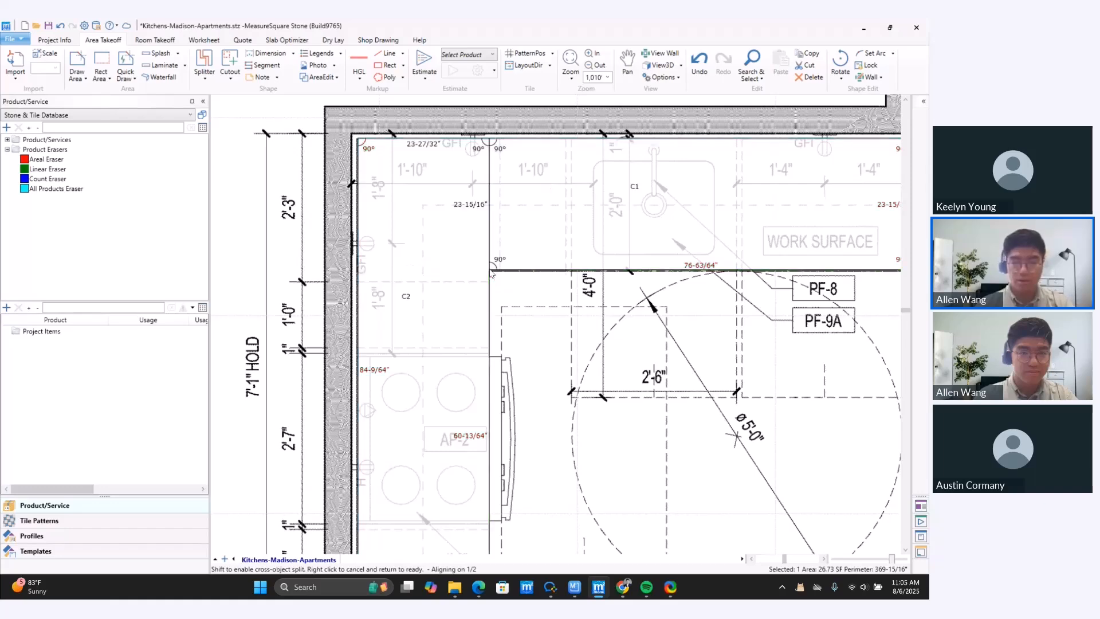
{"action": "scroll", "coordinate": [494, 276], "scroll_direction": "down", "scroll_amount": 2}
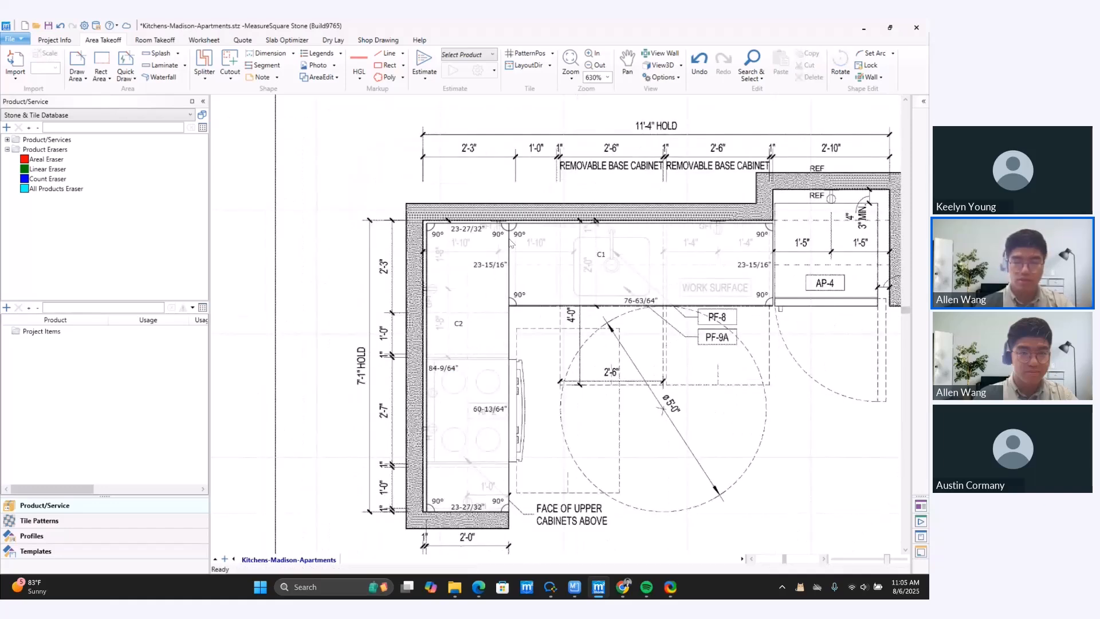
- Split the stove leg with a horizontal splitter along the upper edge of the AP-2 stove
{"action": "left_click", "coordinate": [496, 268]}
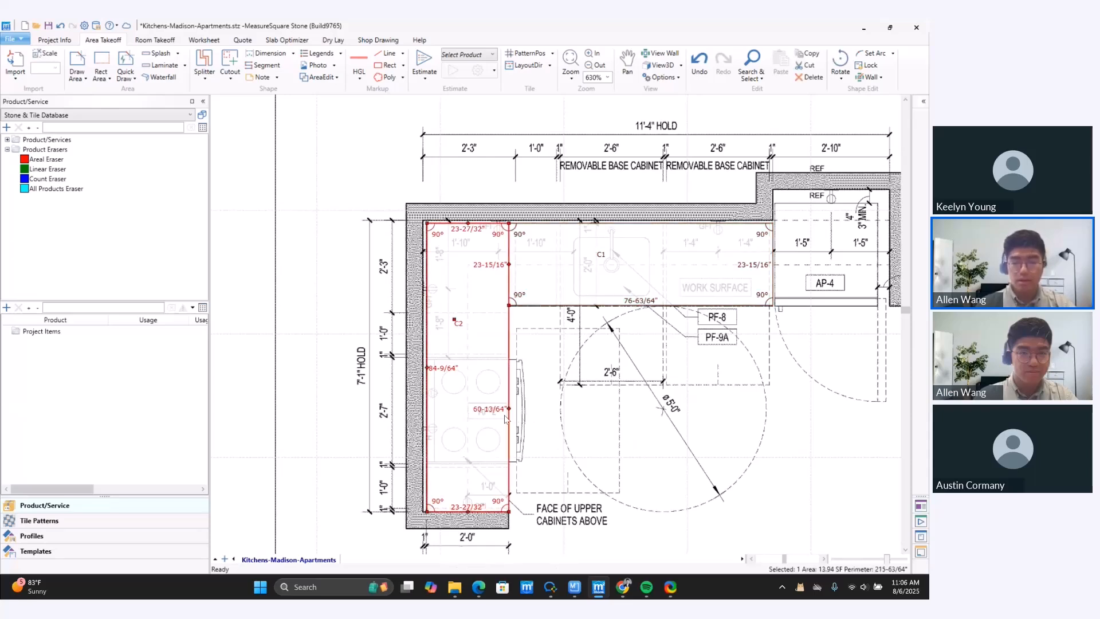
{"action": "mouse_move", "coordinate": [544, 397]}
{"action": "middle_mouse_down"}
{"action": "mouse_move", "coordinate": [526, 370]}
{"action": "mouse_move", "coordinate": [502, 370]}
{"action": "middle_mouse_up"}
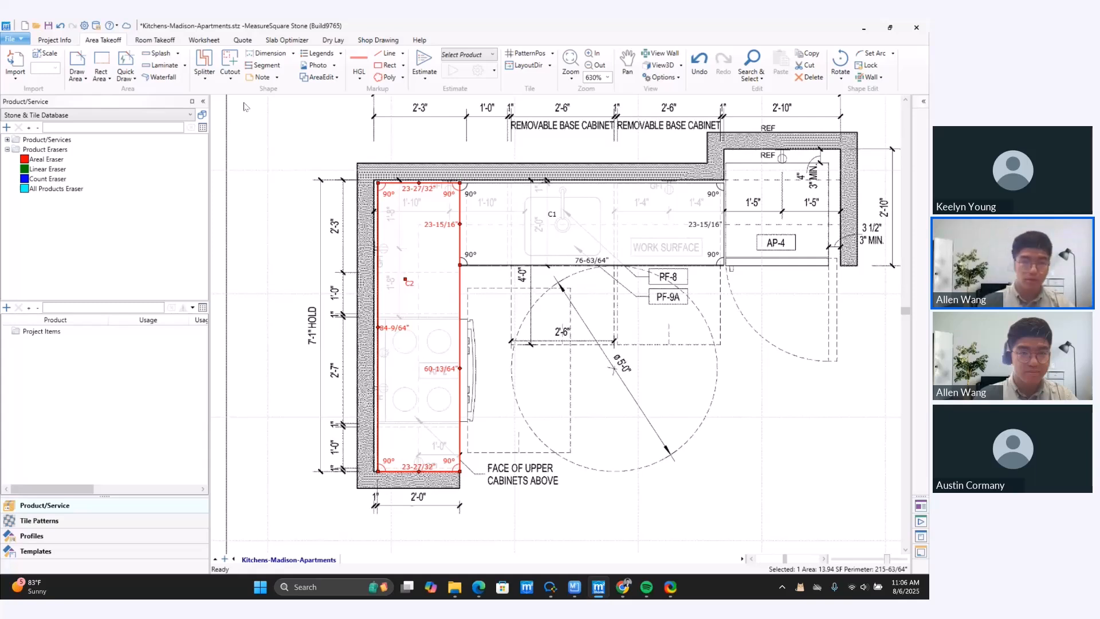
{"action": "left_click", "coordinate": [203, 81]}
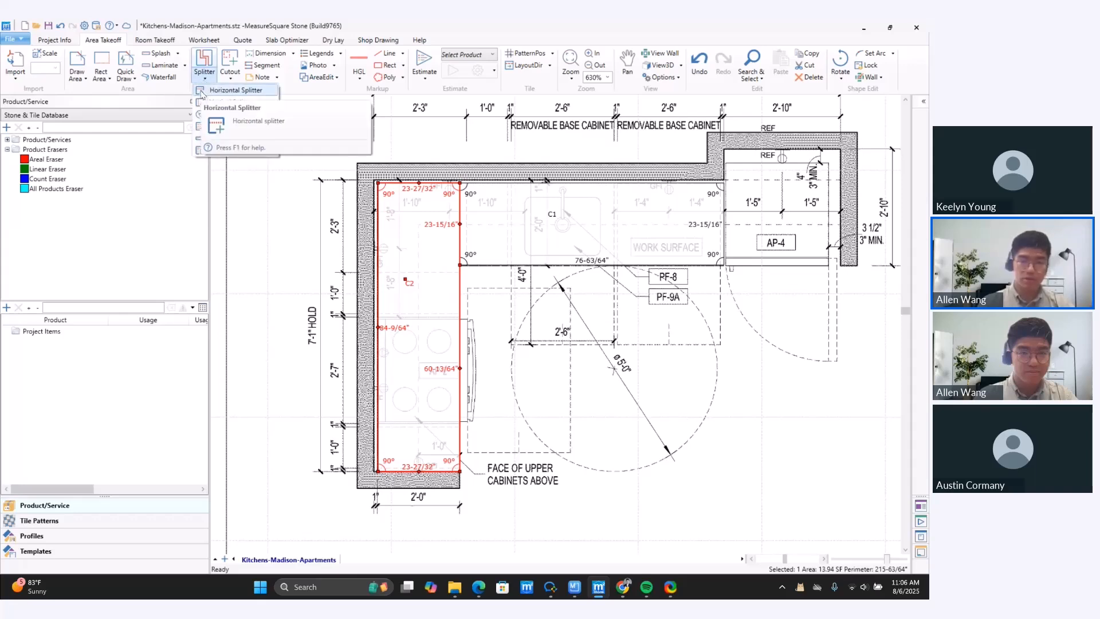
{"action": "left_click", "coordinate": [202, 91]}
{"action": "scroll", "coordinate": [412, 309], "scroll_direction": "up", "scroll_amount": 5}
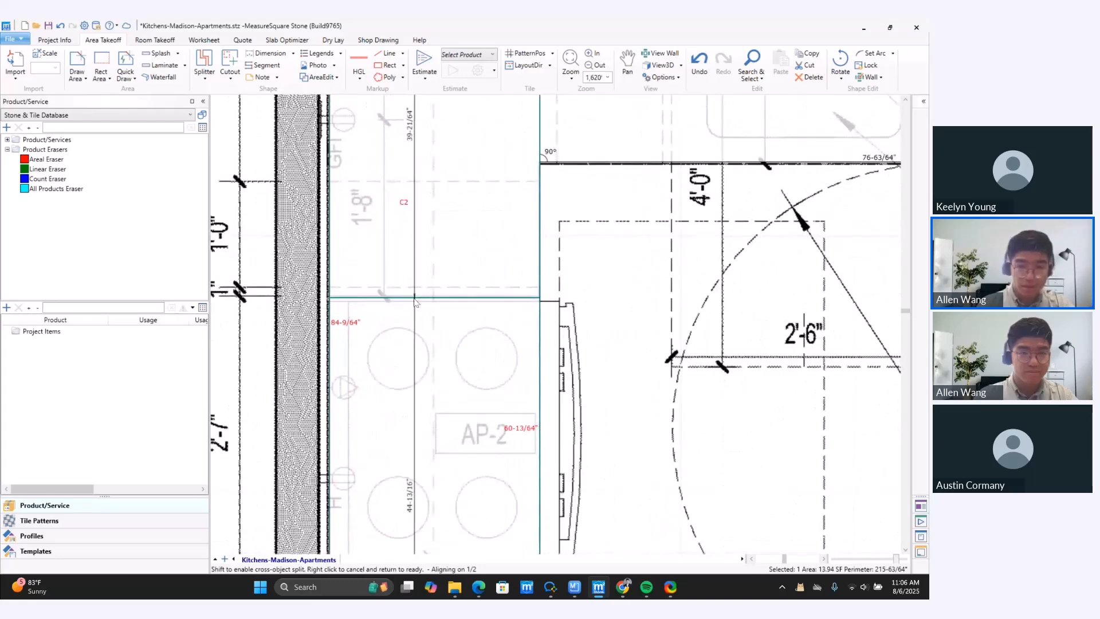
{"action": "left_click", "coordinate": [414, 298]}
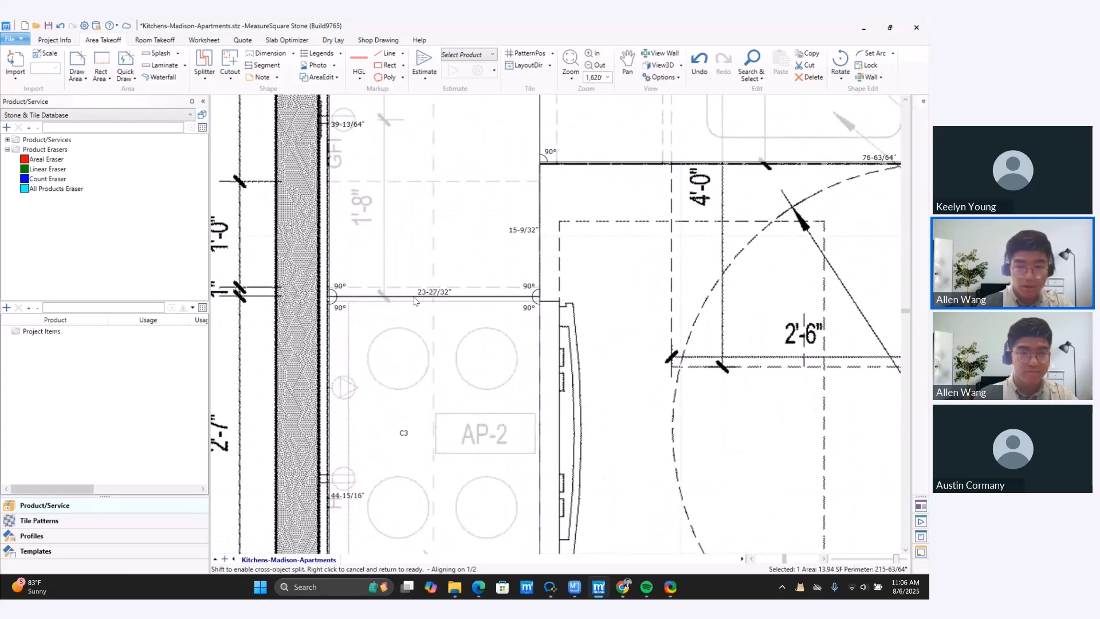
{"action": "right_click", "coordinate": [415, 300]}
{"action": "scroll", "coordinate": [544, 252], "scroll_direction": "down", "scroll_amount": 4}
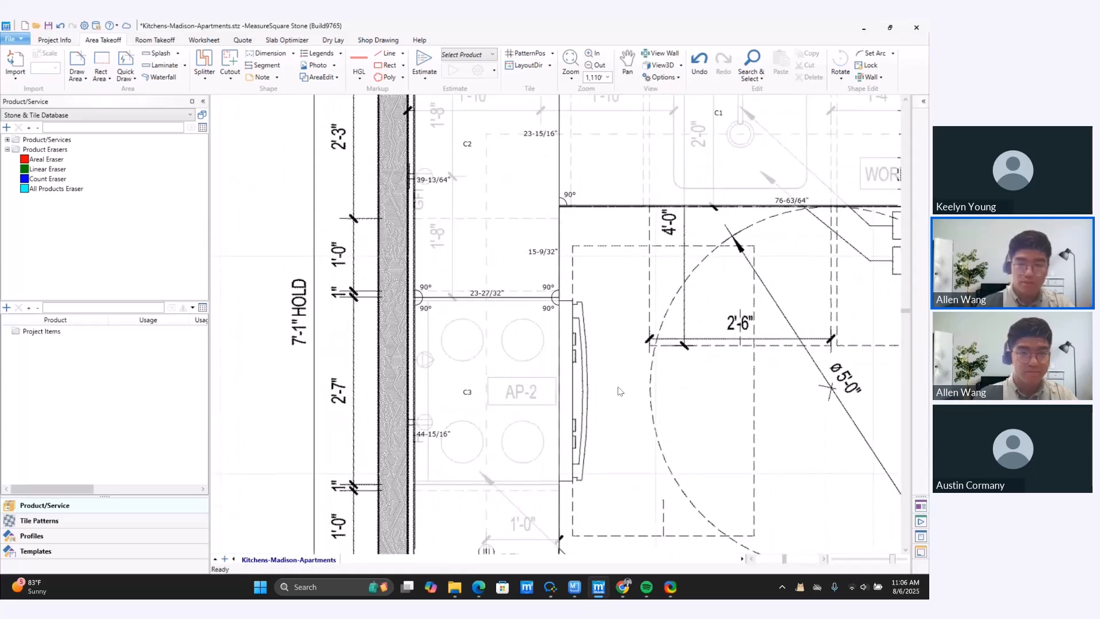
- Move the upper edge of the stove piece down to the stove's lower edge, making the piece about 14" long
{"action": "left_click", "coordinate": [496, 342]}
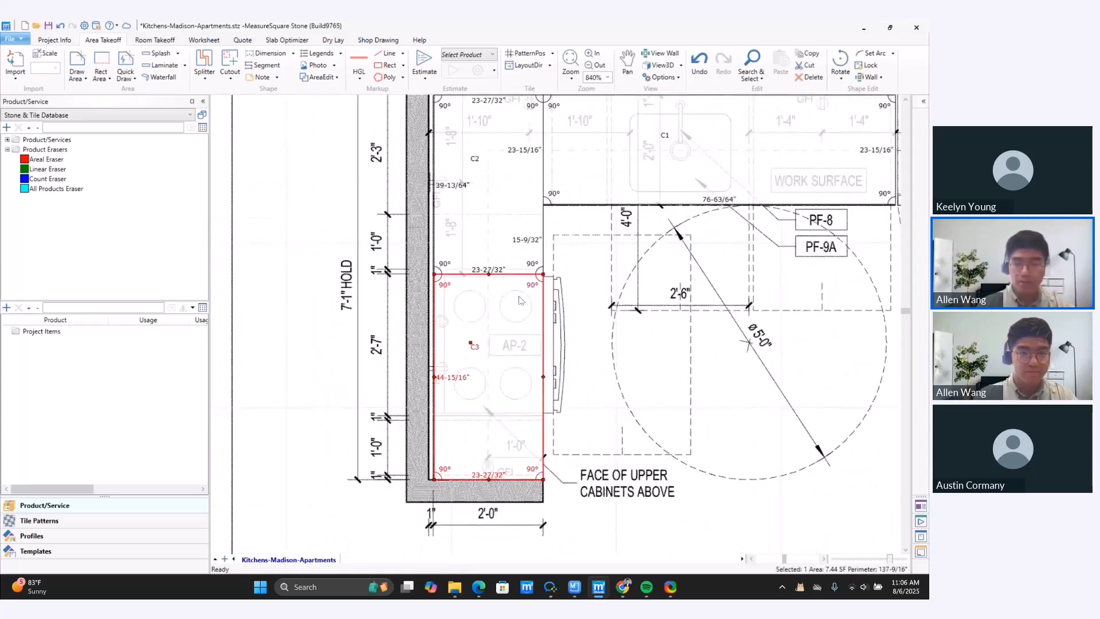
{"action": "scroll", "coordinate": [637, 372], "scroll_direction": "down", "scroll_amount": 3}
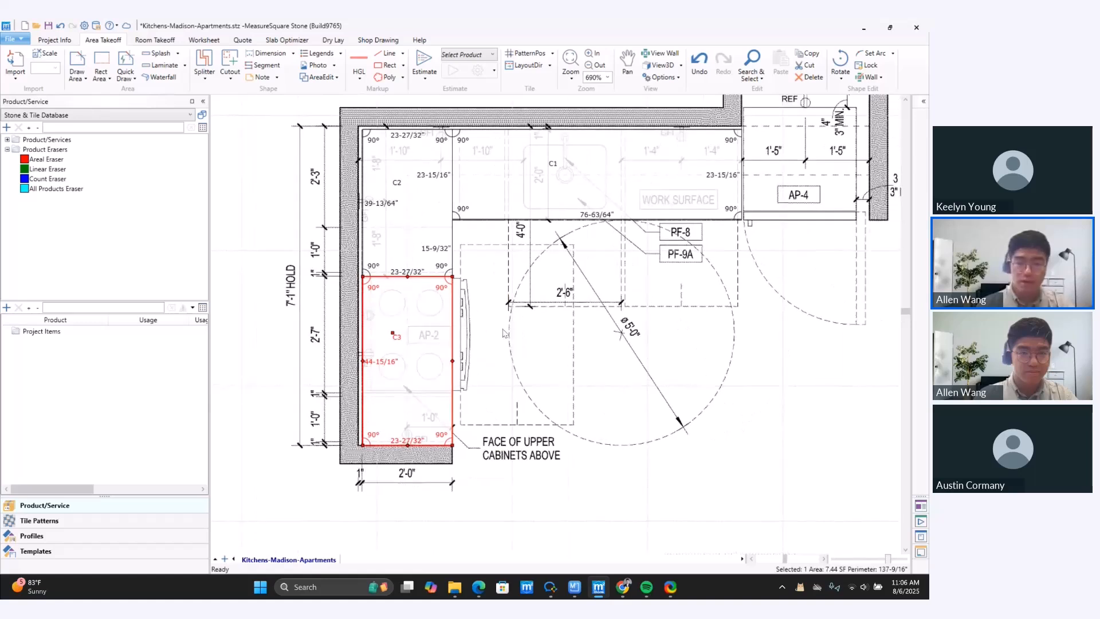
{"action": "left_click", "coordinate": [405, 286]}
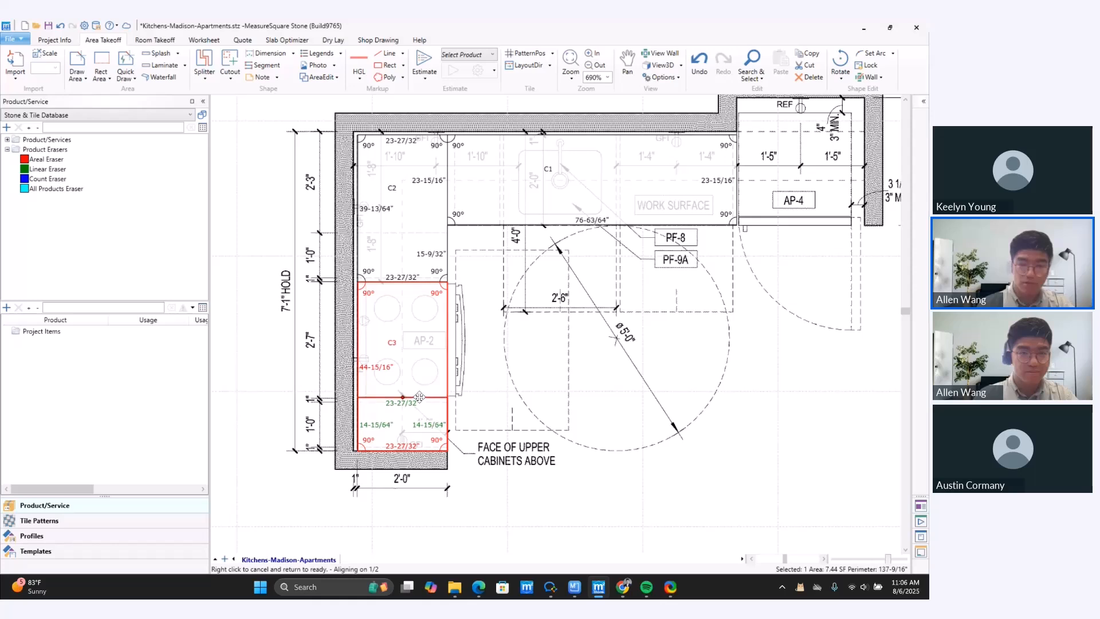
{"action": "left_click", "coordinate": [420, 399]}
{"action": "left_click", "coordinate": [585, 406]}
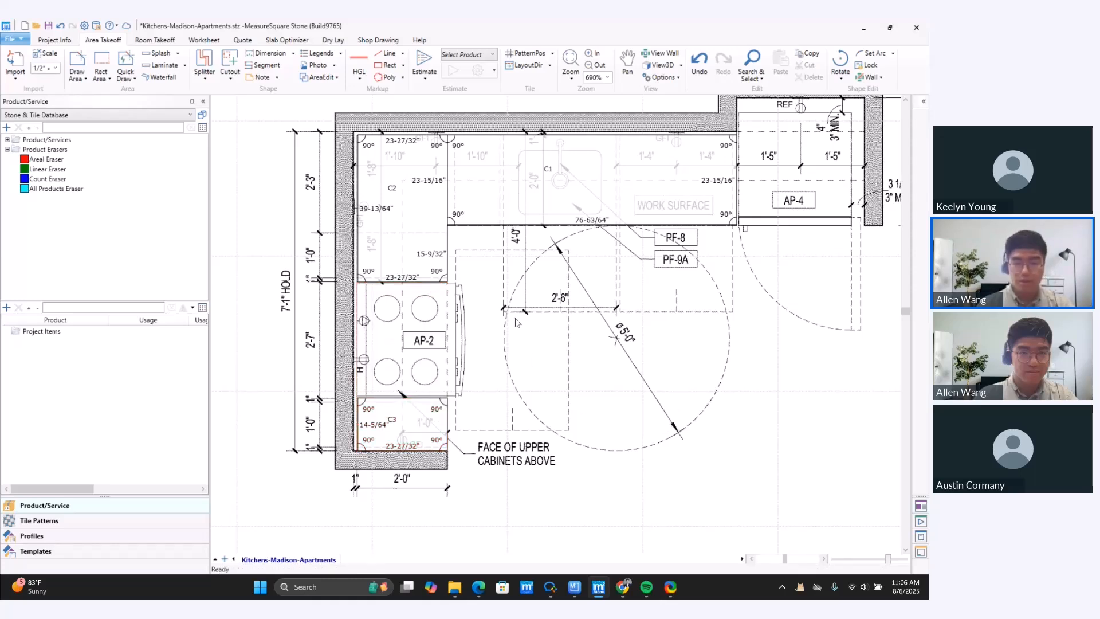
{"action": "left_click_drag", "start_coordinate": [503, 202], "coordinate": [504, 199]}
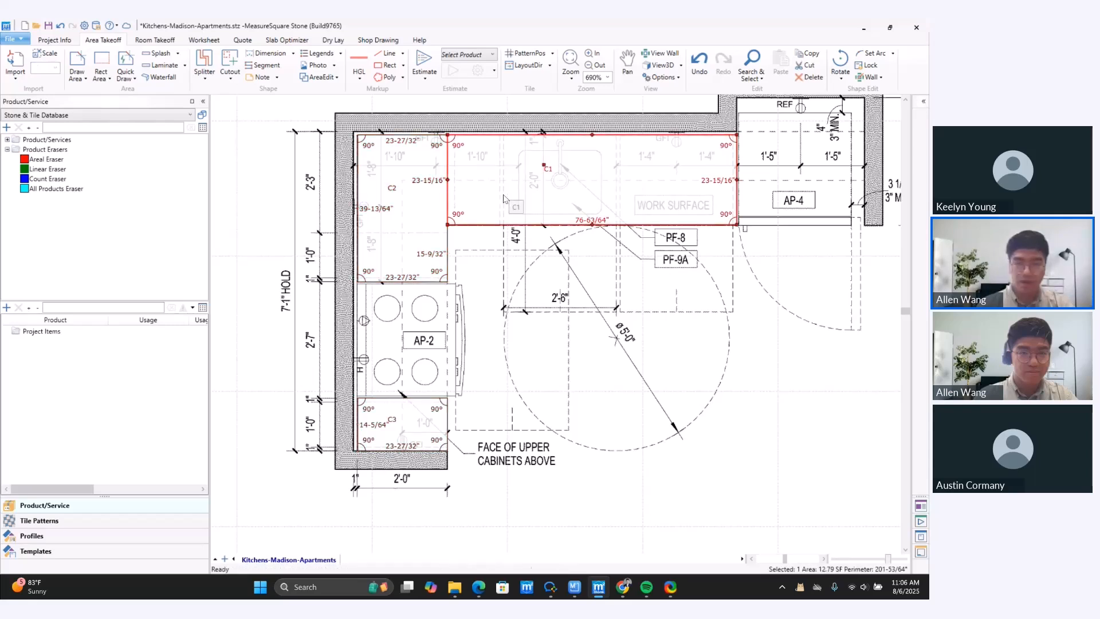
{"action": "left_click", "coordinate": [446, 216]}
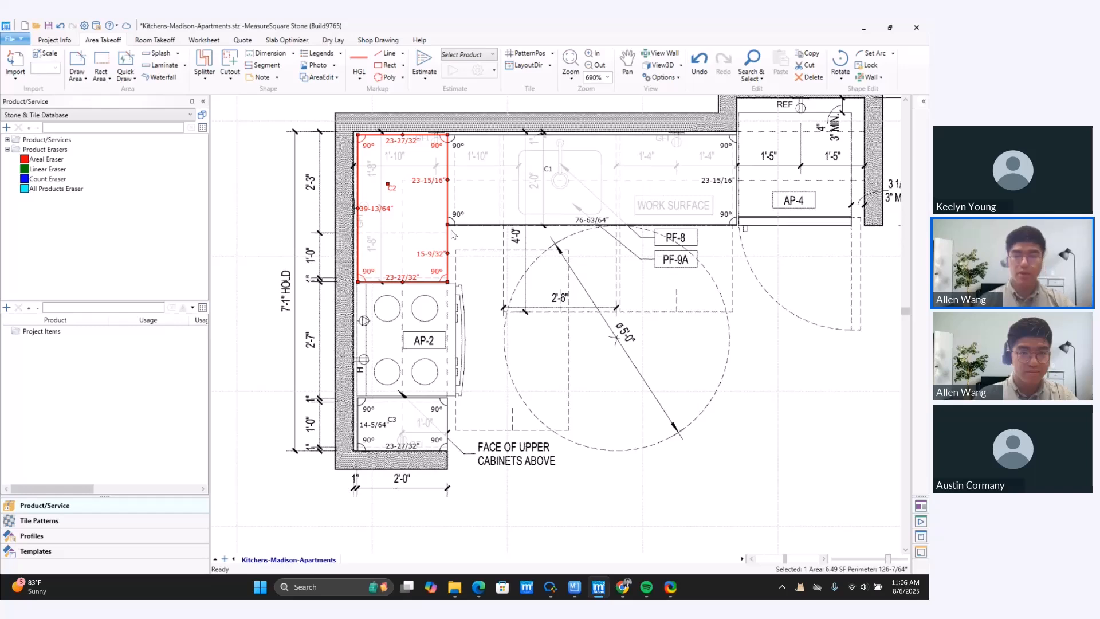
{"action": "left_click", "coordinate": [466, 245]}
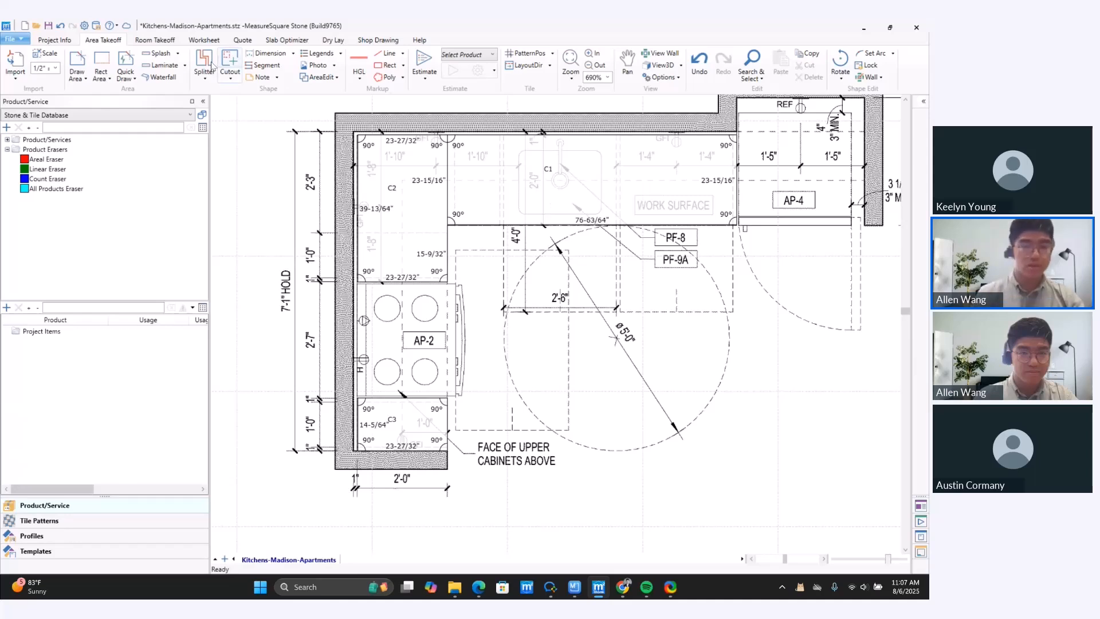
- Draw a rectangular cutout about 22" by 17" over the sink outline in the sink run
{"action": "left_click", "coordinate": [233, 82]}
{"action": "left_click", "coordinate": [246, 108]}
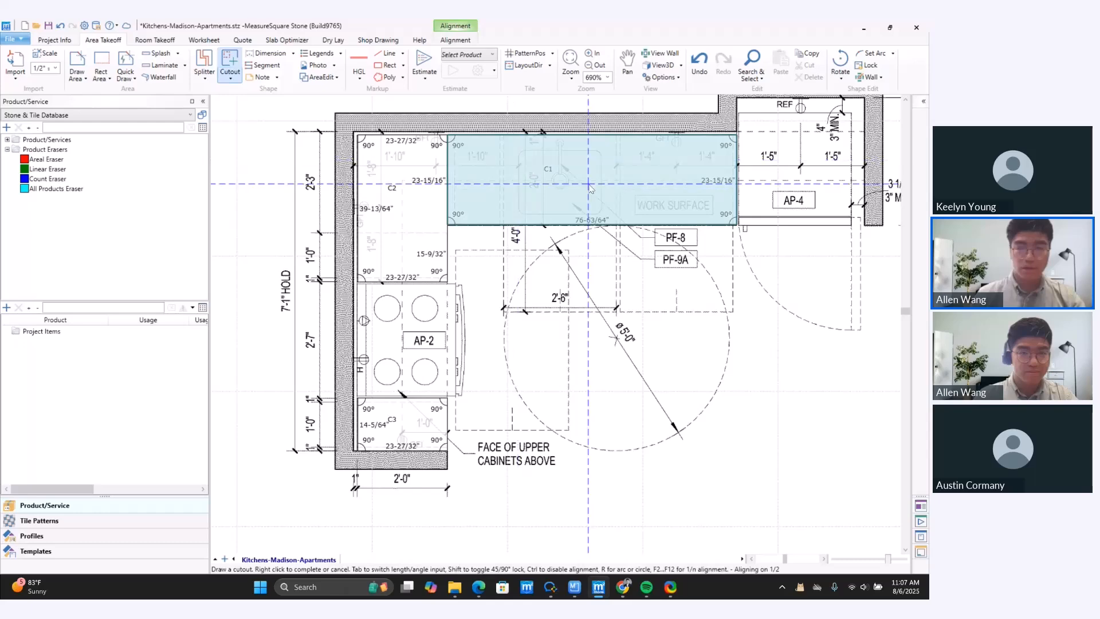
{"action": "scroll", "coordinate": [591, 189], "scroll_direction": "up", "scroll_amount": 5}
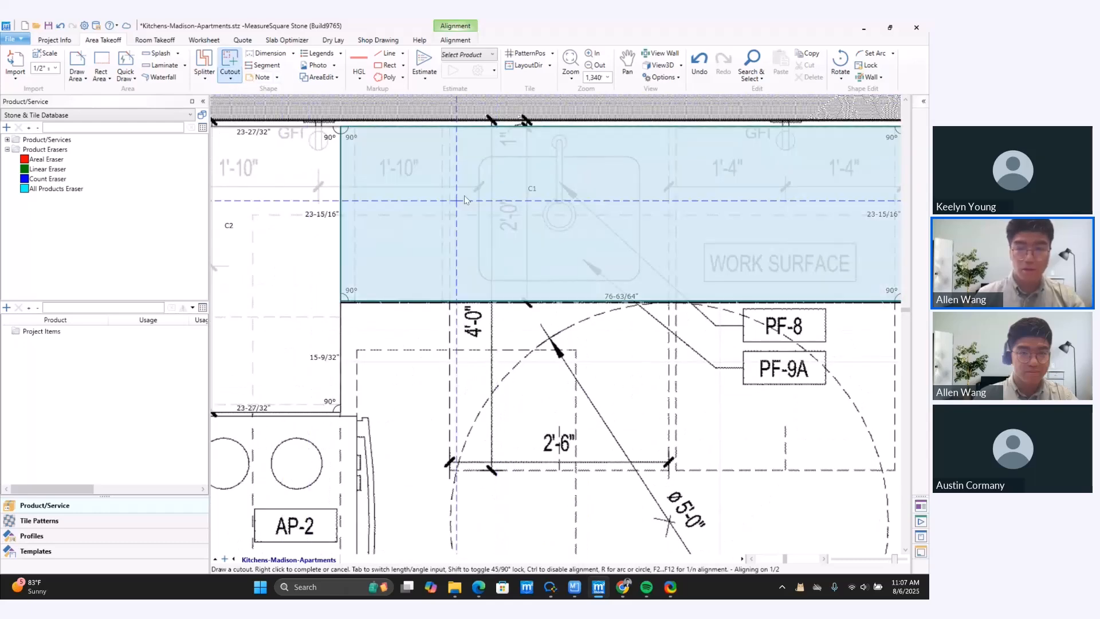
{"action": "left_click", "coordinate": [478, 157]}
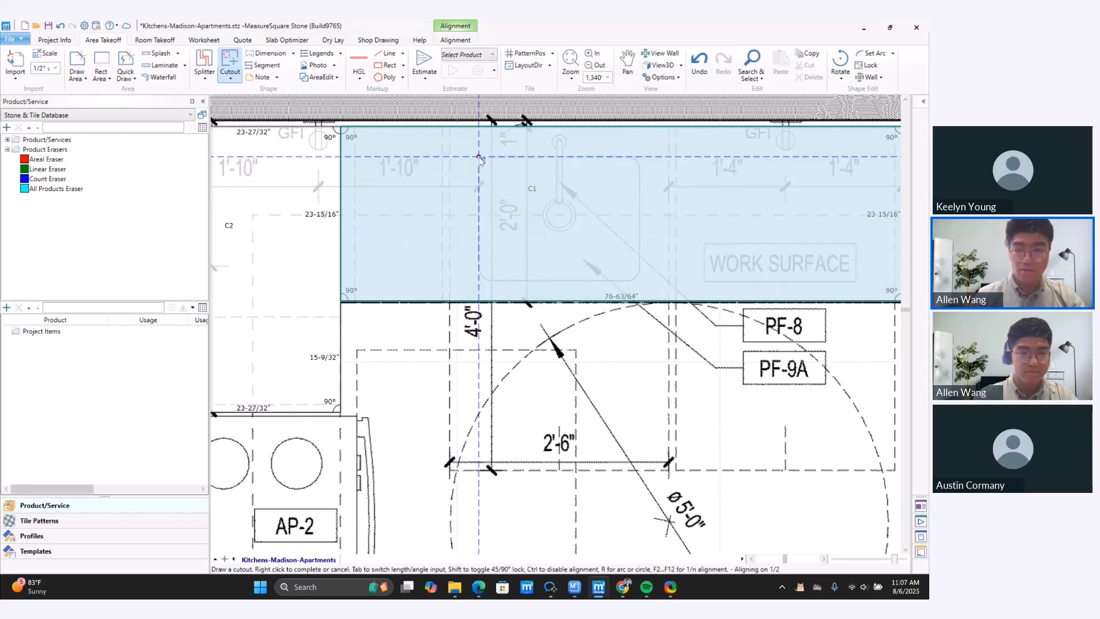
{"action": "left_click", "coordinate": [639, 156]}
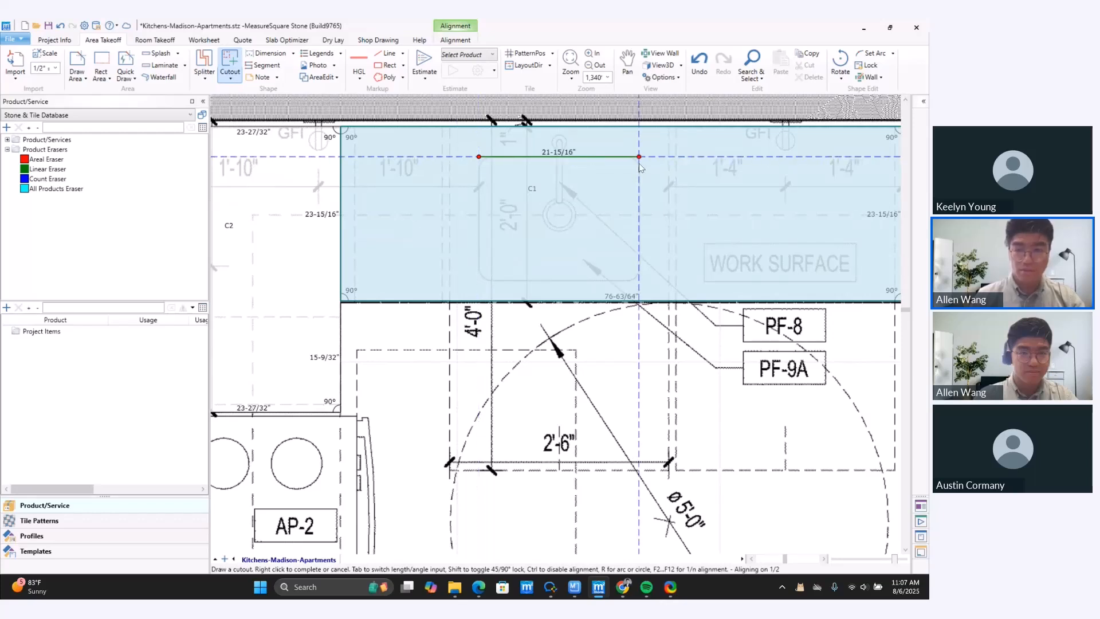
{"action": "left_click", "coordinate": [639, 281]}
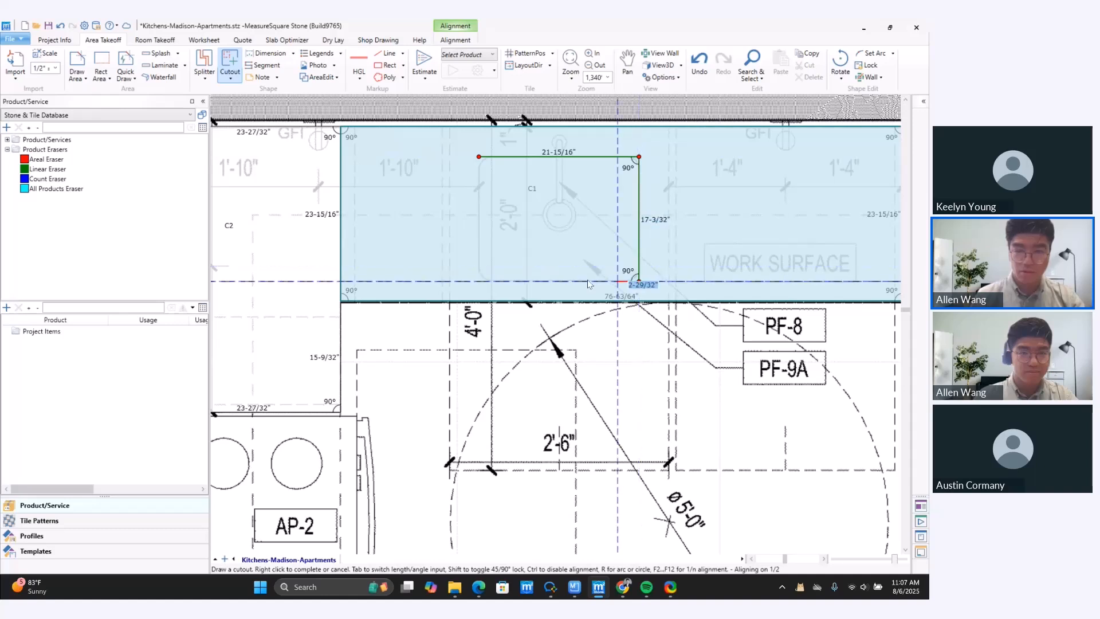
{"action": "left_click", "coordinate": [480, 281]}
{"action": "right_click", "coordinate": [482, 281]}
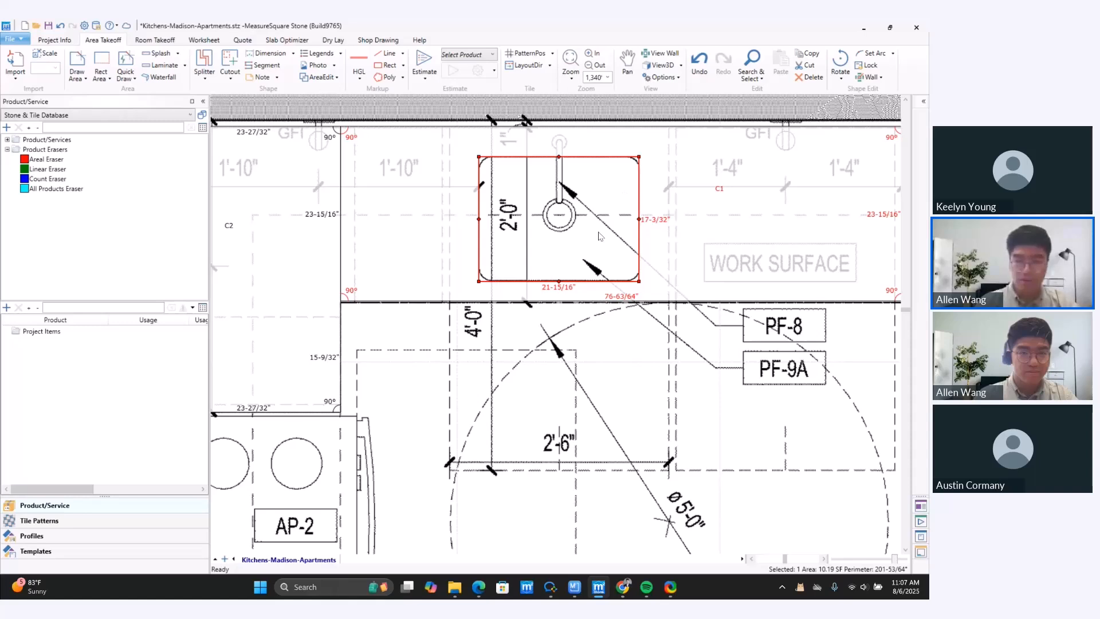
- Round all corners of the sink cutout with a 2" radius
{"action": "right_click", "coordinate": [503, 262]}
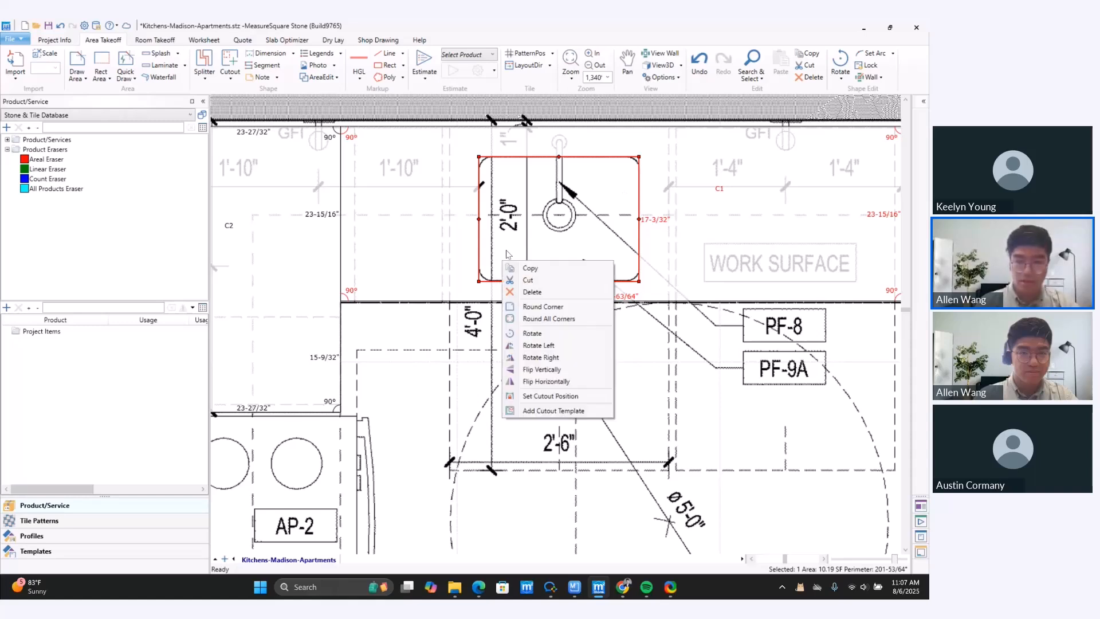
{"action": "right_click", "coordinate": [529, 226]}
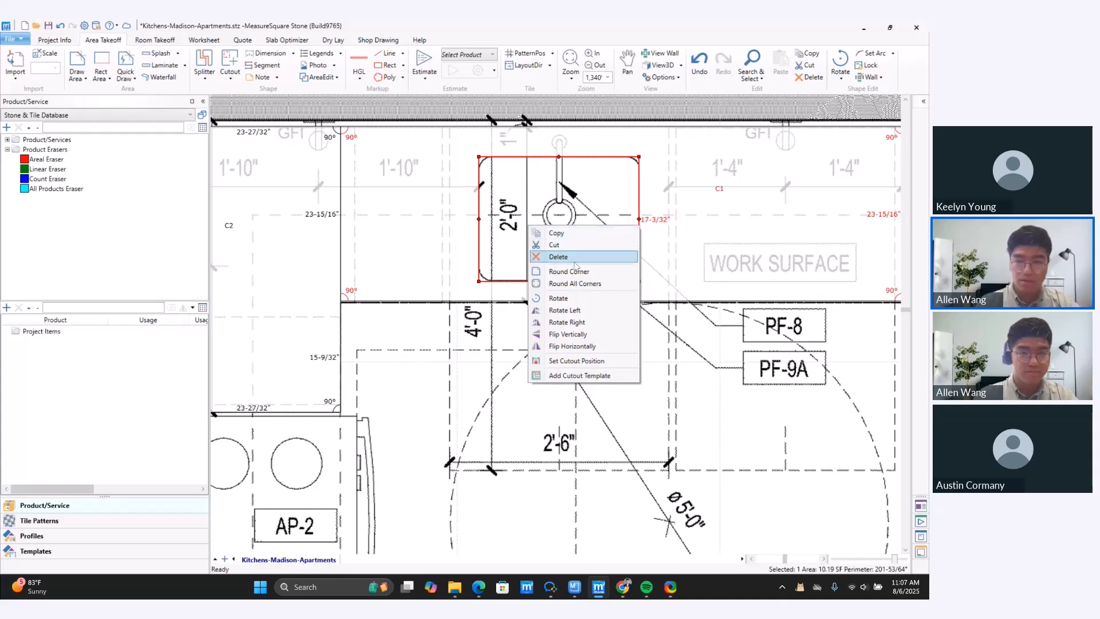
{"action": "left_click", "coordinate": [580, 284]}
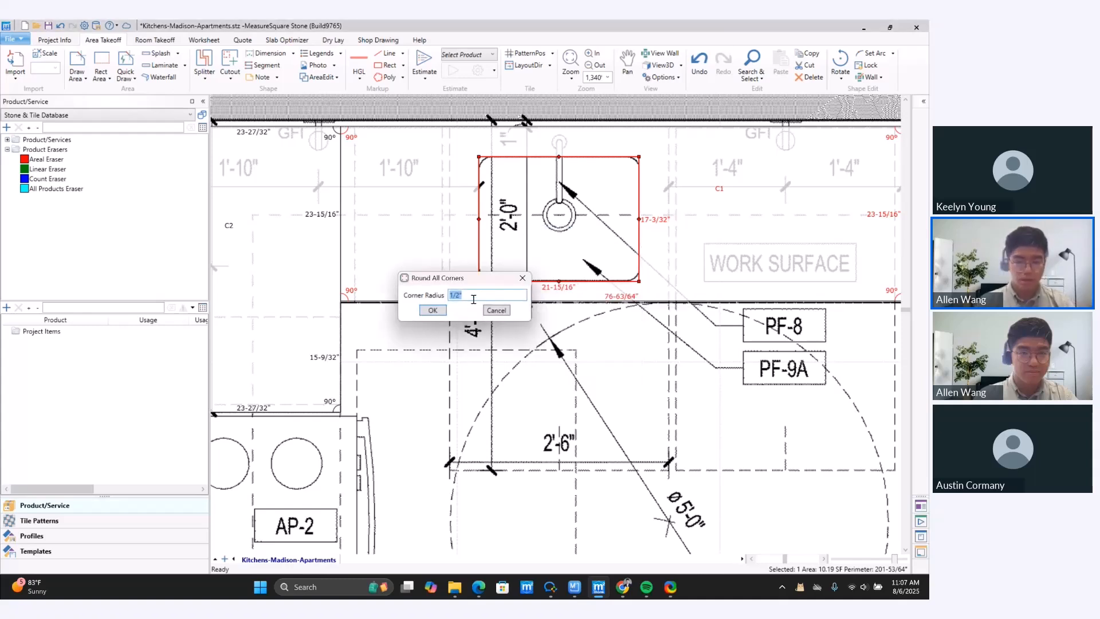
{"action": "type", "text": "2\""}
{"action": "left_click", "coordinate": [431, 312]}
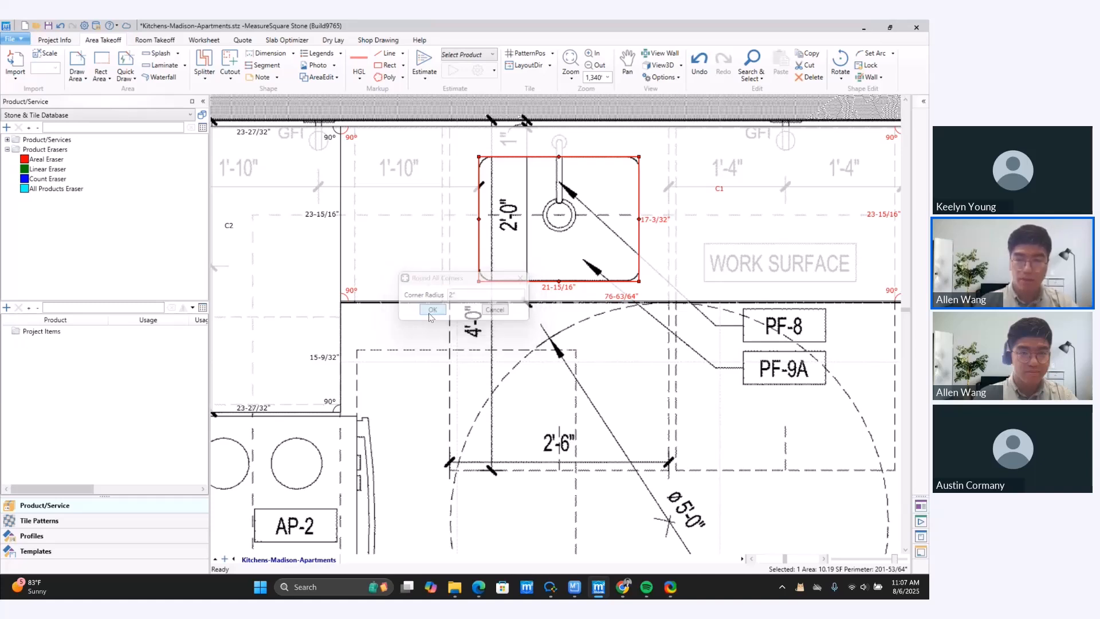
{"action": "left_click", "coordinate": [547, 367]}
- Add a splash about 101" long along the back wall edge, spanning the corner piece and the sink run
{"action": "scroll", "coordinate": [547, 367], "scroll_direction": "down", "scroll_amount": 3}
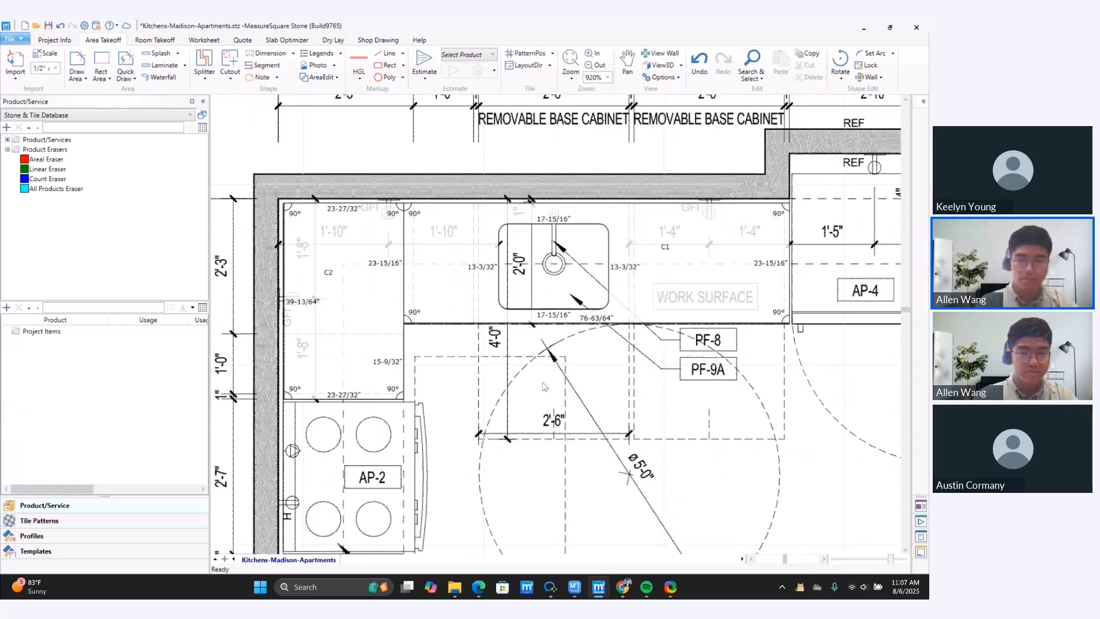
{"action": "scroll", "coordinate": [544, 387], "scroll_direction": "down", "scroll_amount": 1}
{"action": "middle_click_drag", "start_coordinate": [538, 295], "coordinate": [536, 312]}
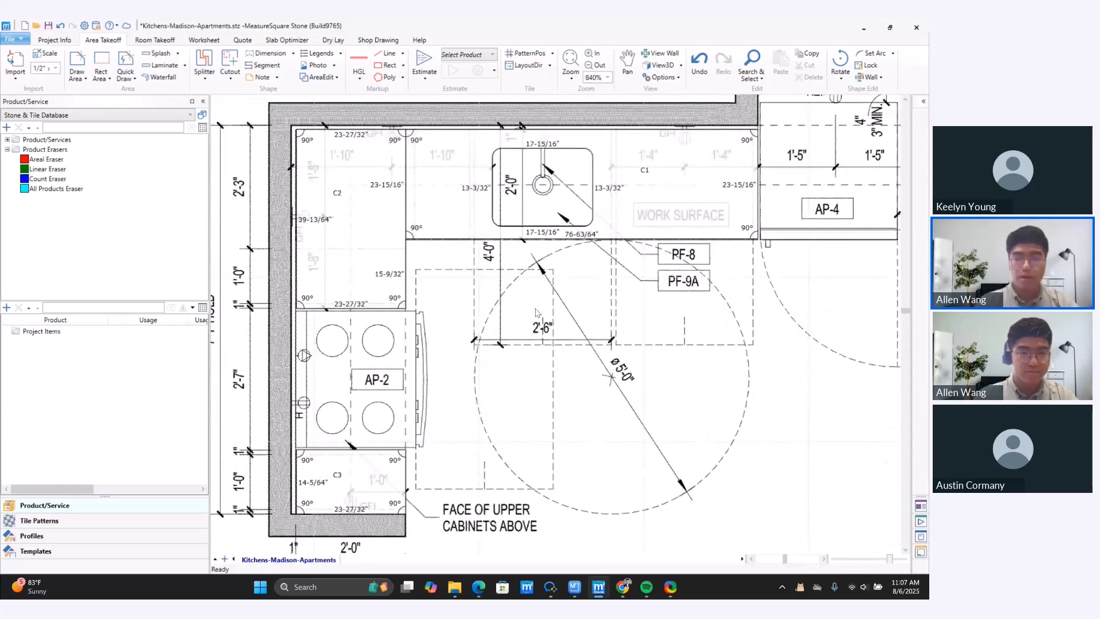
{"action": "scroll", "coordinate": [536, 312], "scroll_direction": "down", "scroll_amount": 1}
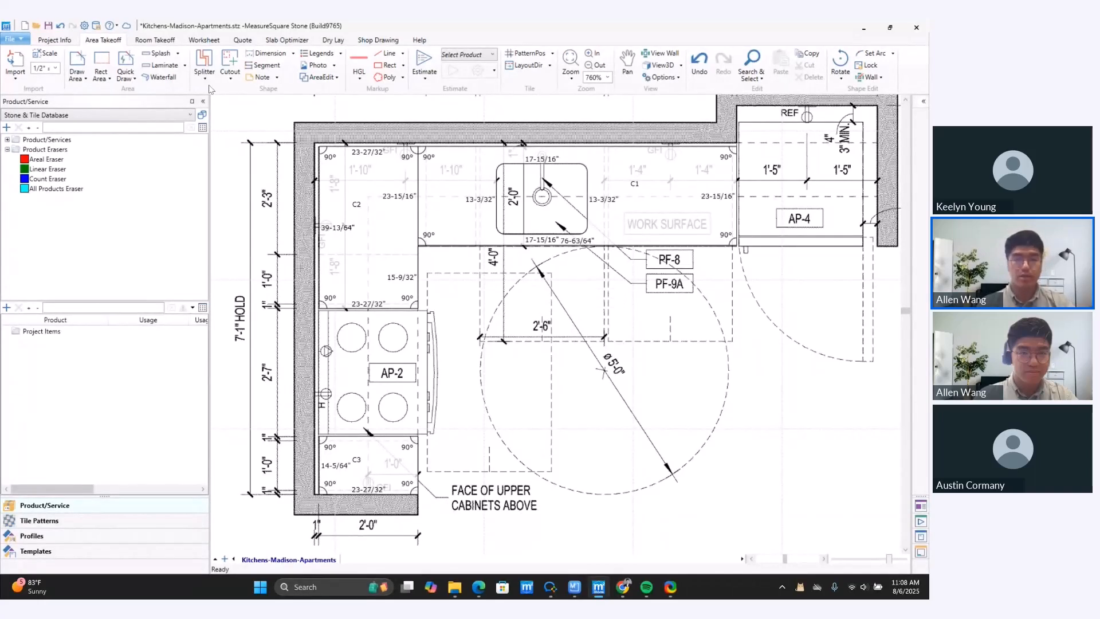
{"action": "left_click", "coordinate": [156, 53]}
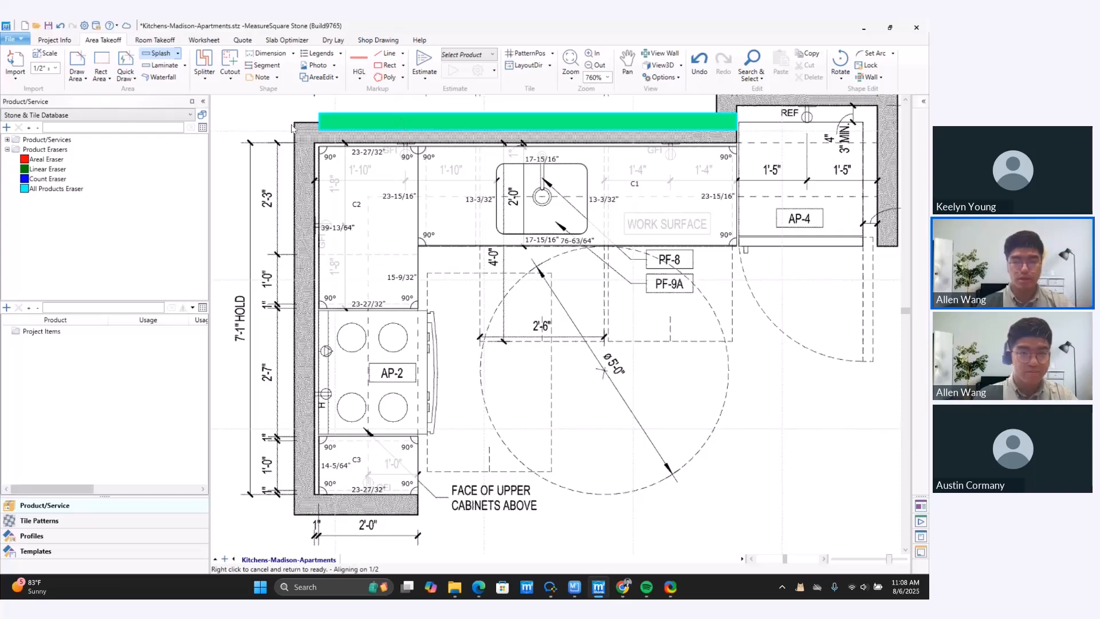
{"action": "left_click", "coordinate": [367, 124]}
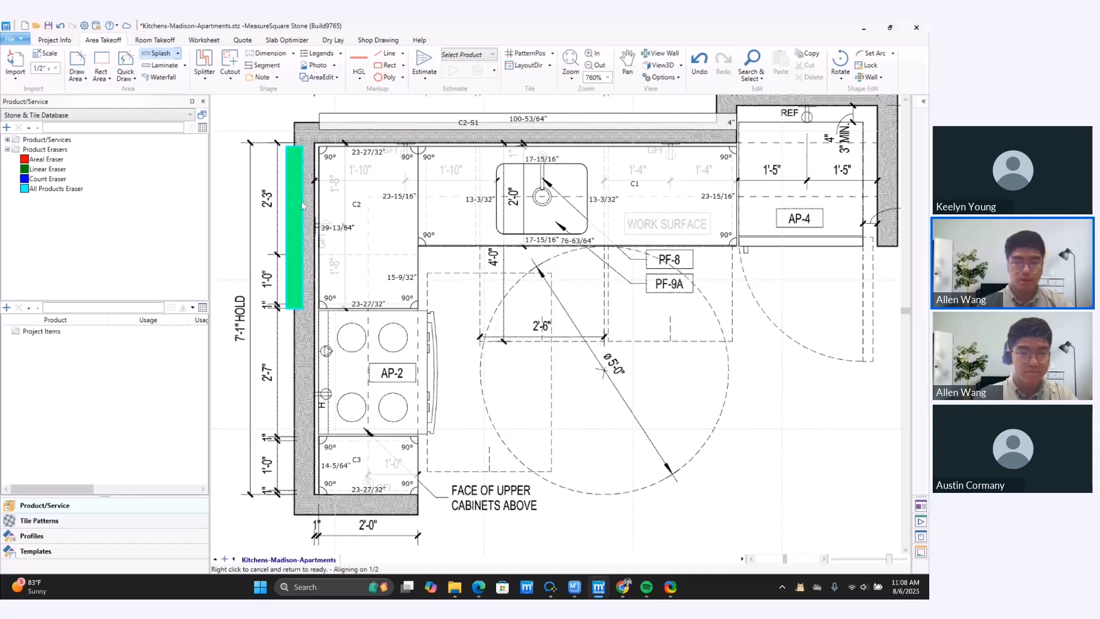
- Add 4" splashes along the corner piece's side wall edge and the stove-side end piece's side and lower wall edges
{"action": "left_click", "coordinate": [287, 270]}
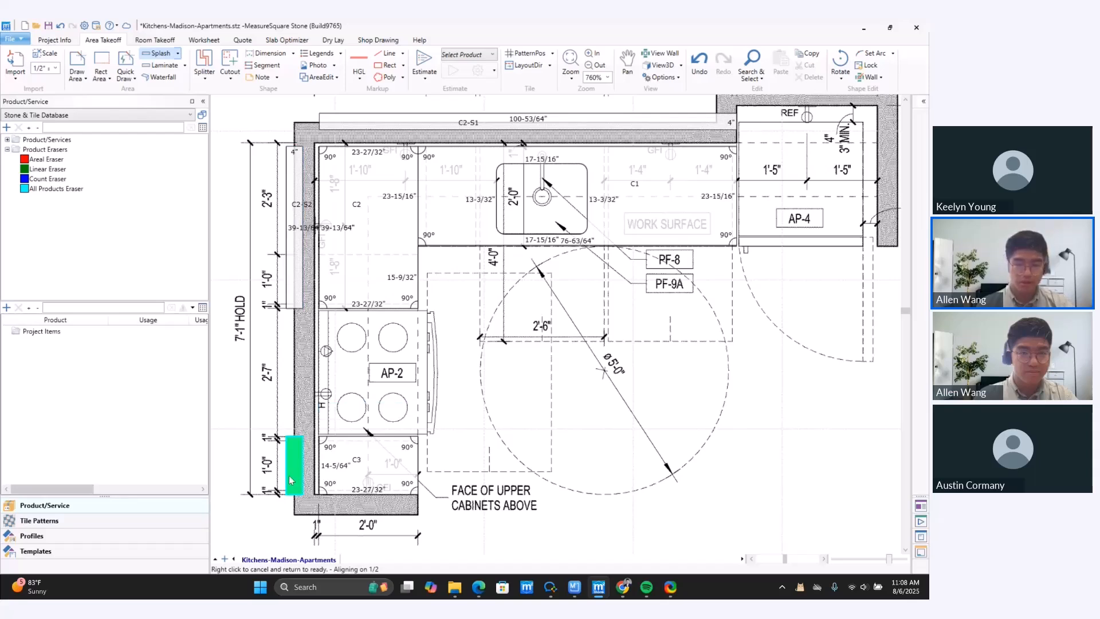
{"action": "left_click", "coordinate": [290, 480]}
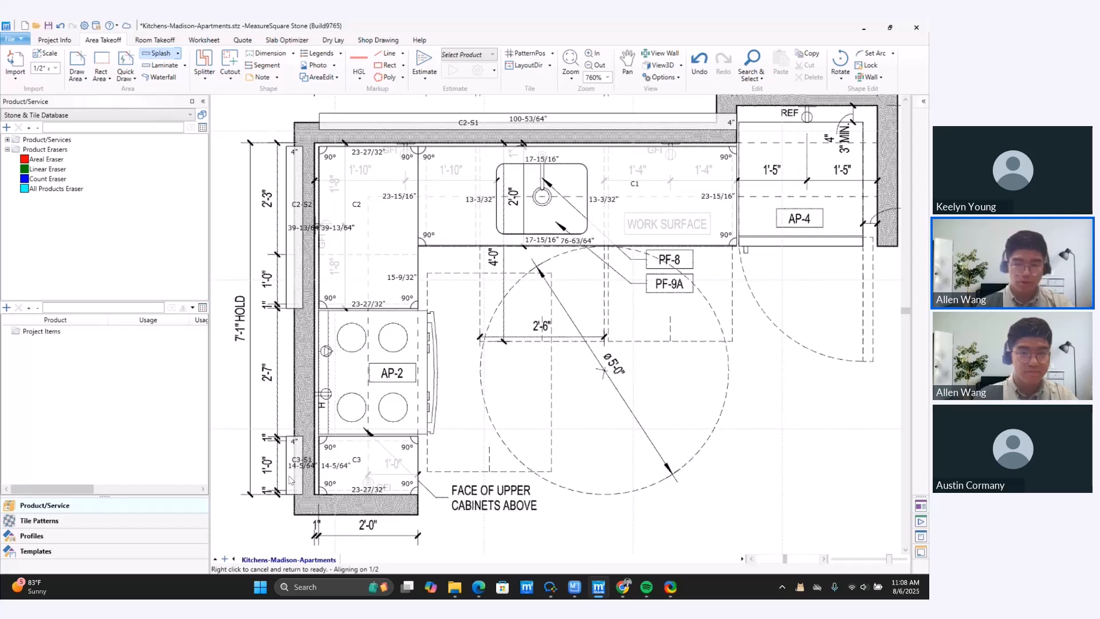
{"action": "left_click", "coordinate": [369, 528]}
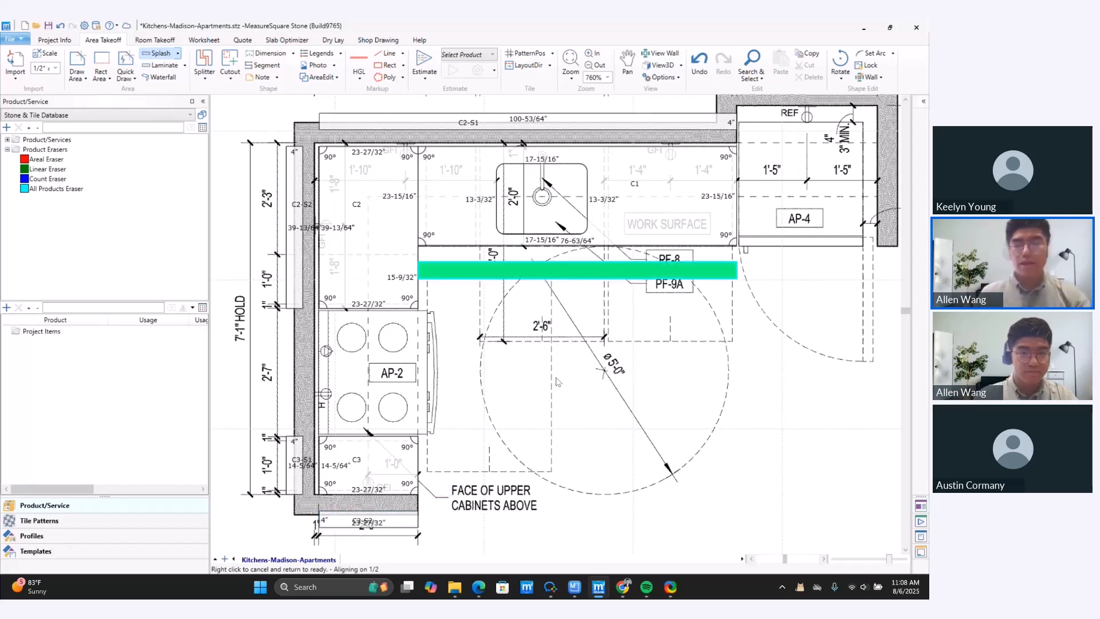
{"action": "right_click", "coordinate": [549, 345]}
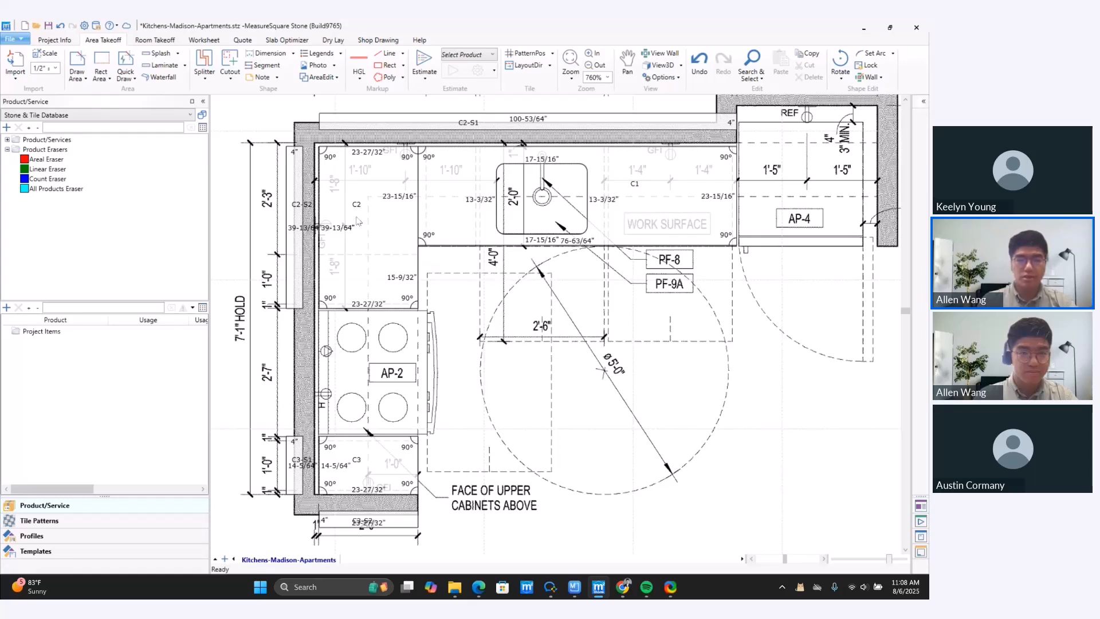
- Add 2" laminate strips along the front edges of the sink run, the corner piece and the stove-side end piece
{"action": "left_click", "coordinate": [156, 66]}
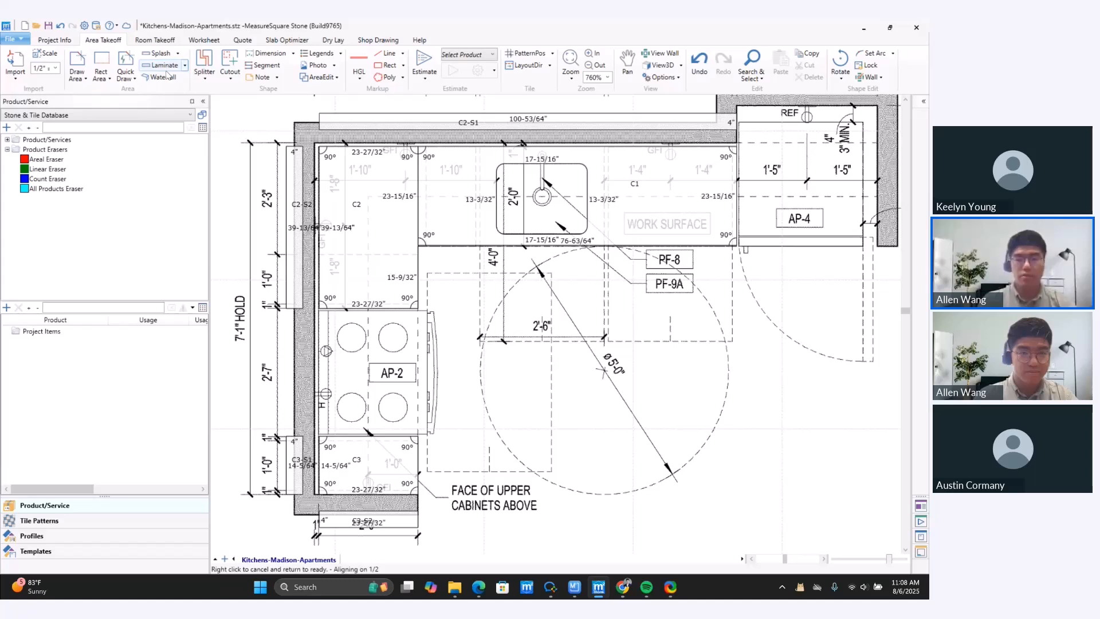
{"action": "left_click", "coordinate": [452, 246]}
{"action": "left_click", "coordinate": [434, 281]}
{"action": "left_click", "coordinate": [422, 497]}
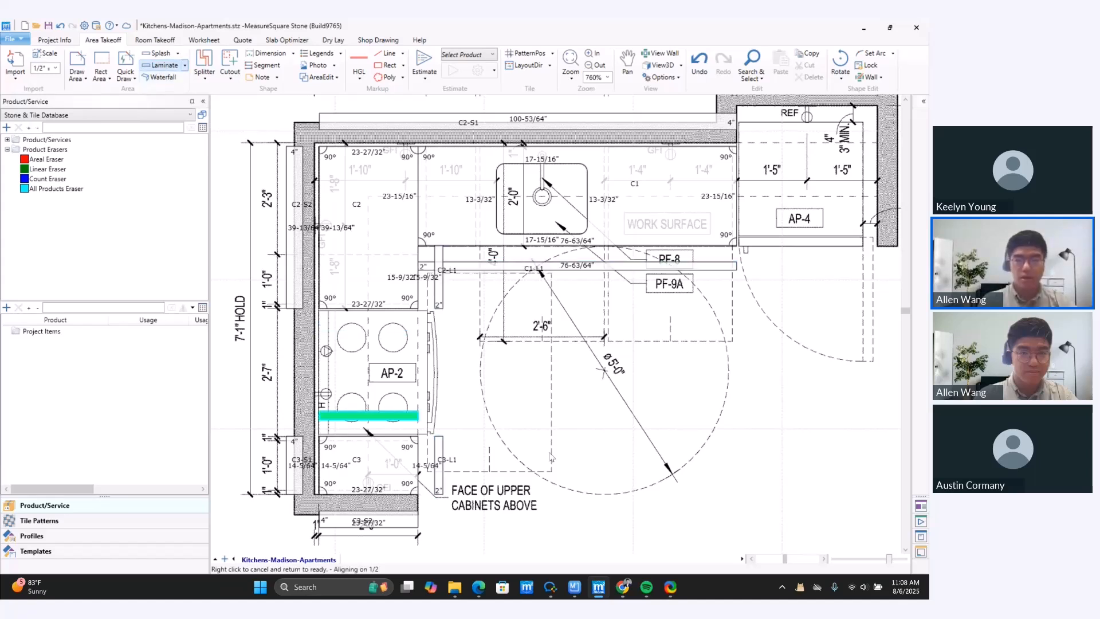
{"action": "right_click", "coordinate": [551, 457]}
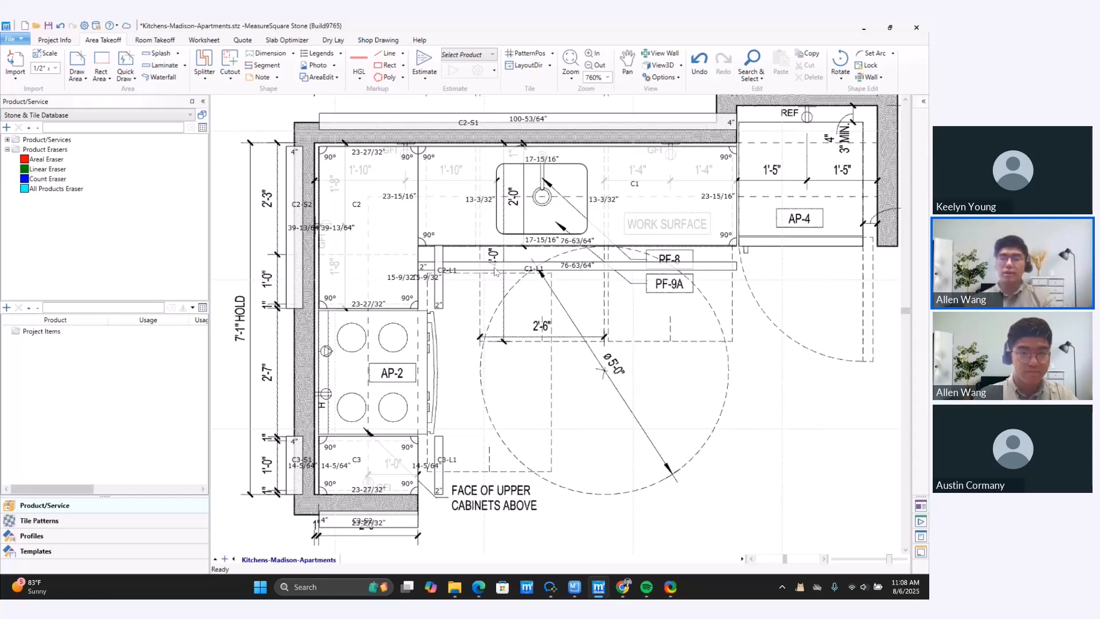
- Try stretching the back wall splash to a height of about 7-9/16" and undo the resize
{"action": "left_click", "coordinate": [612, 123]}
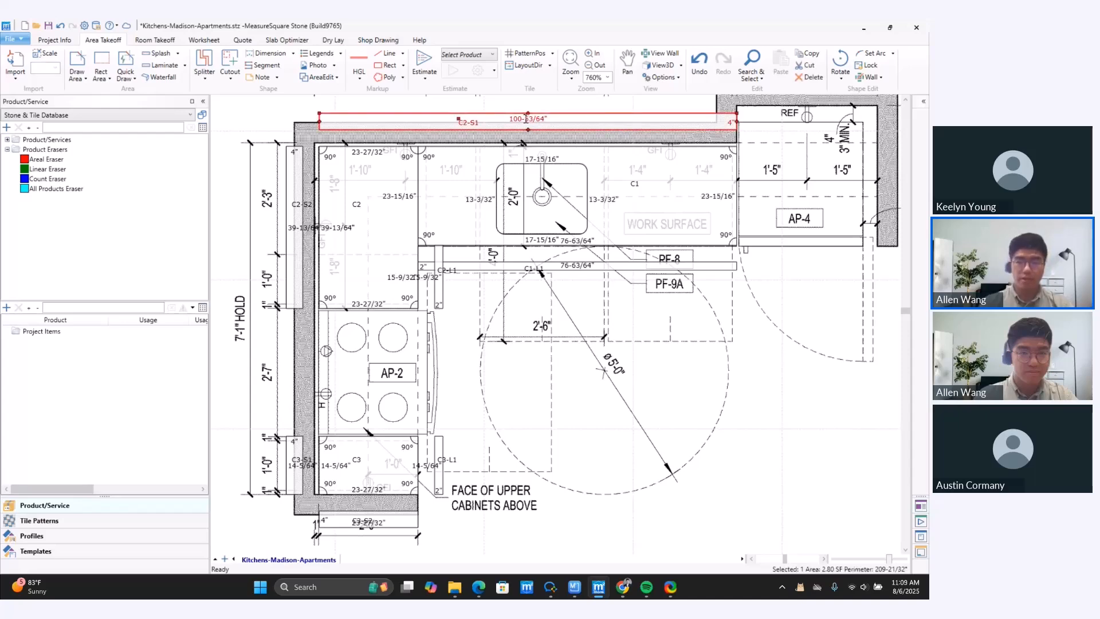
{"action": "middle_click_drag", "start_coordinate": [534, 126], "coordinate": [535, 190]}
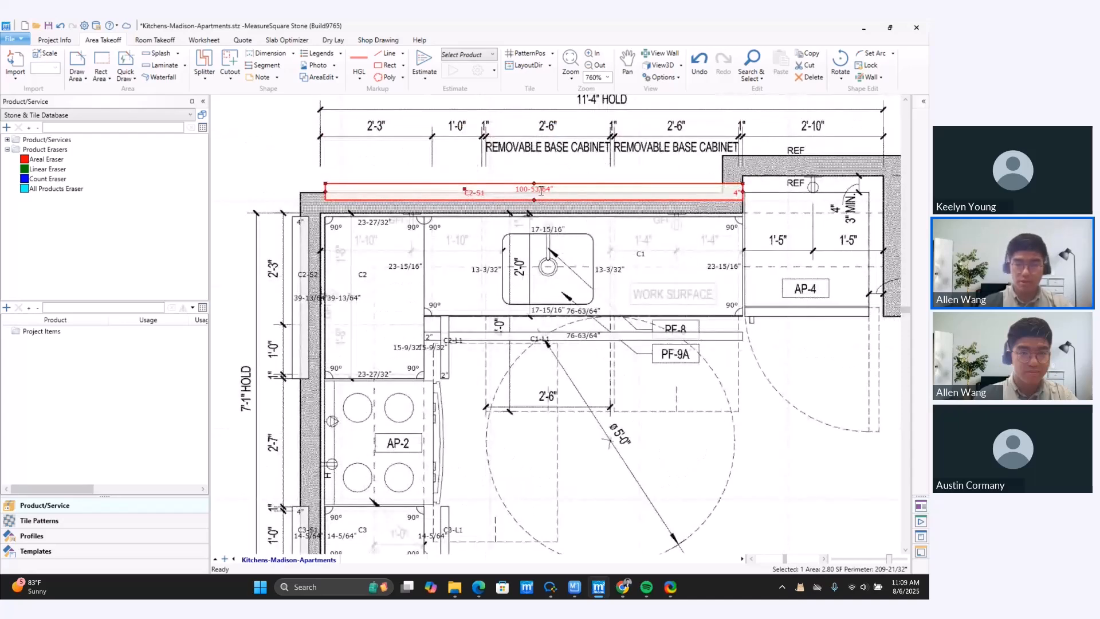
{"action": "left_click_drag", "start_coordinate": [534, 187], "coordinate": [533, 168]}
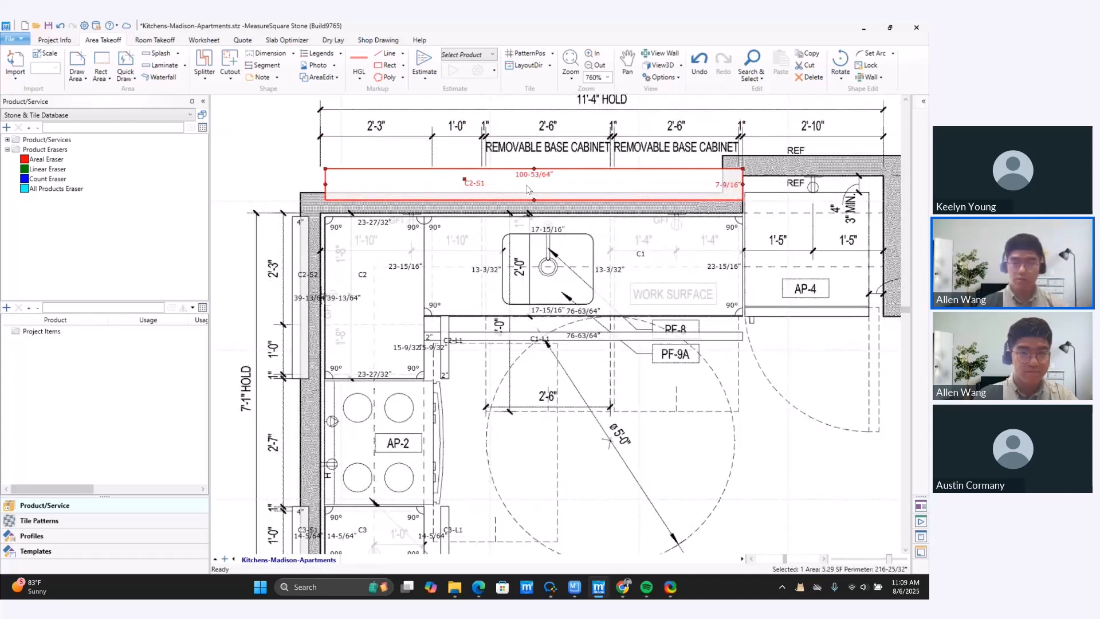
{"action": "key", "text": "ctrl+z"}
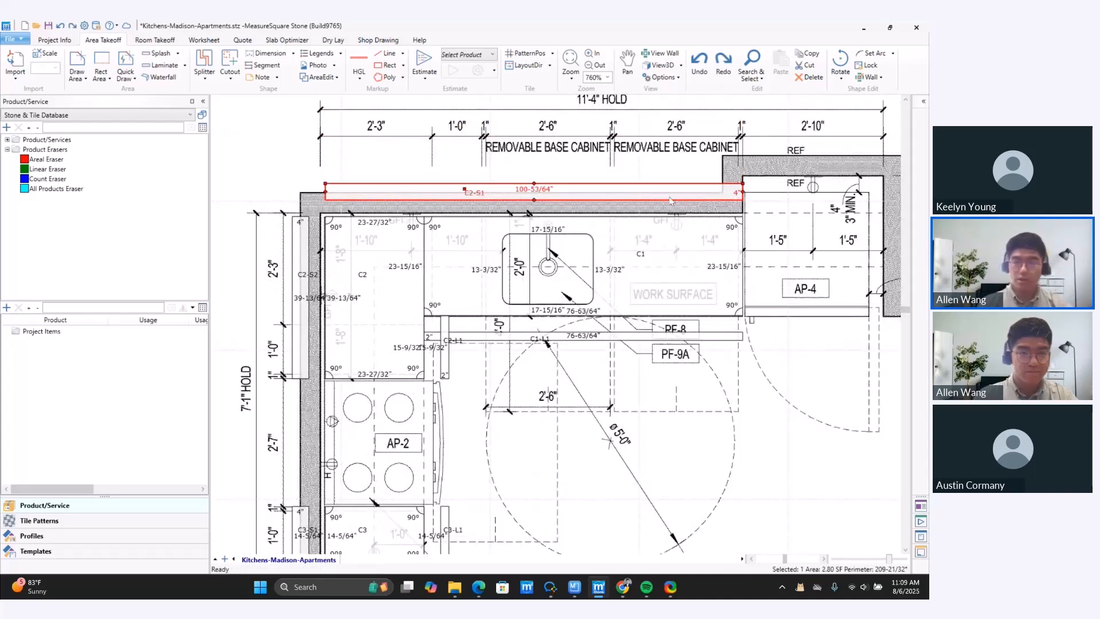
- Try setting the back wall splash's height to exactly 6", undo the change and deselect the splash
{"action": "left_click", "coordinate": [736, 192]}
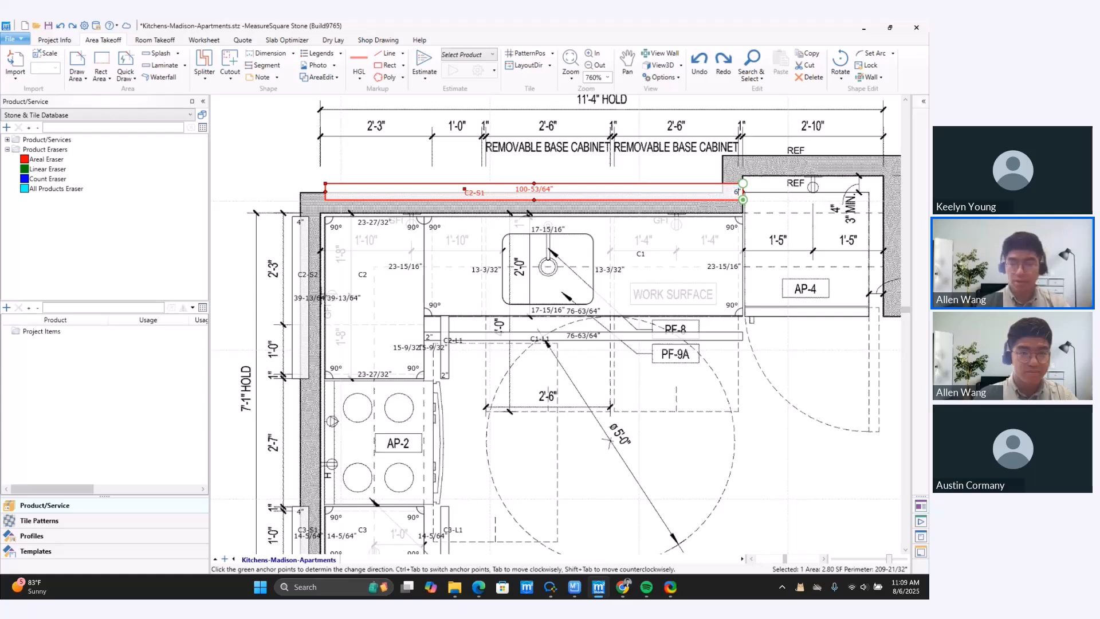
{"action": "key", "text": "Return"}
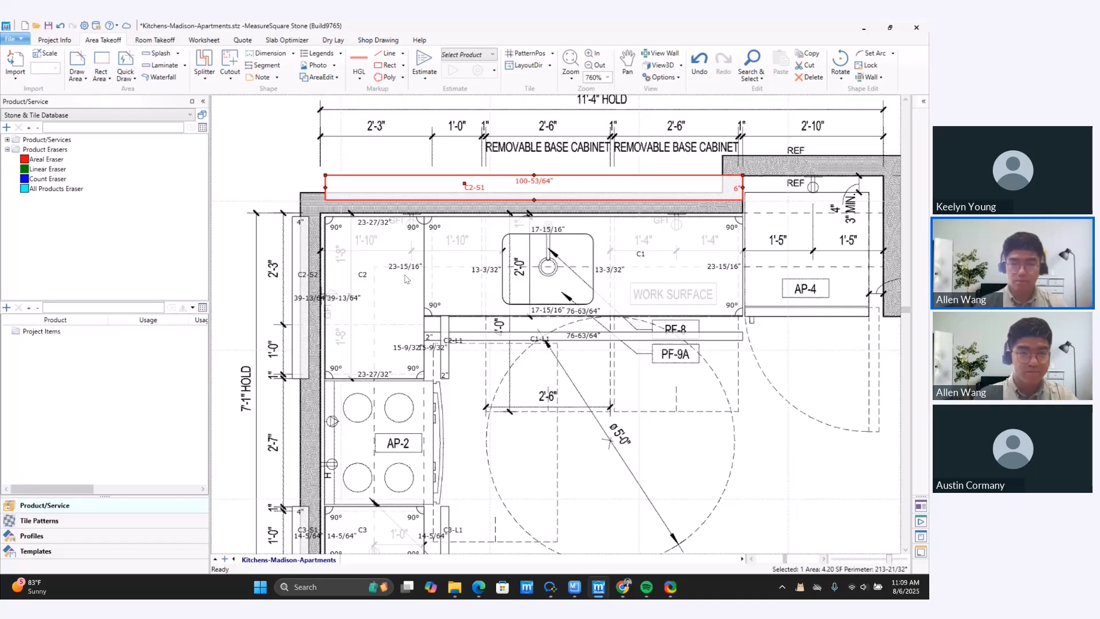
{"action": "key", "text": "ctrl+z"}
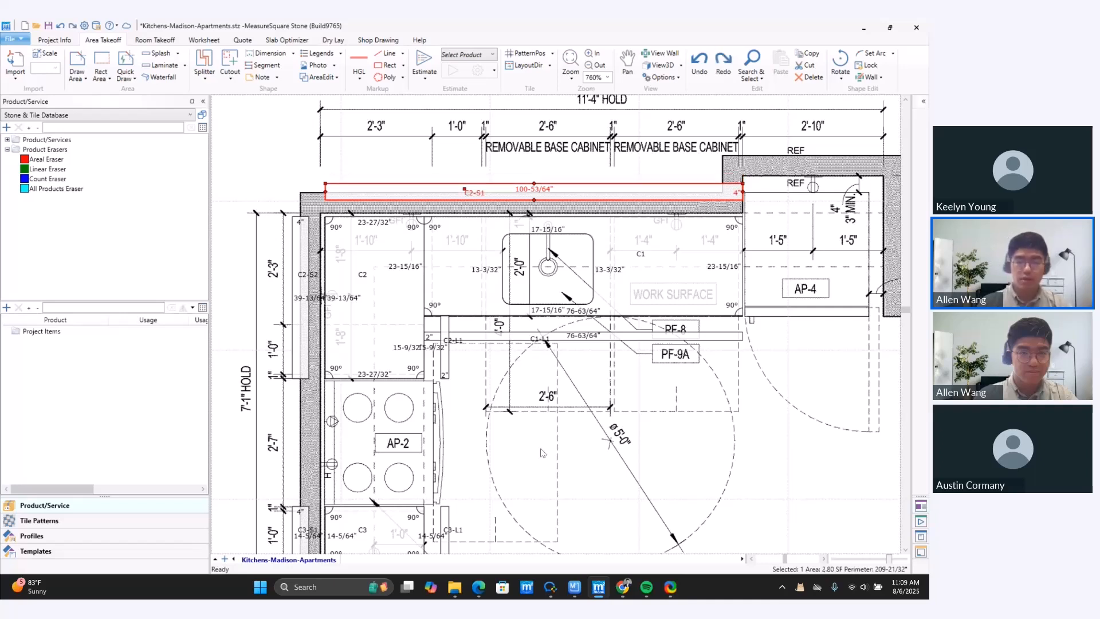
{"action": "key", "text": "Escape"}
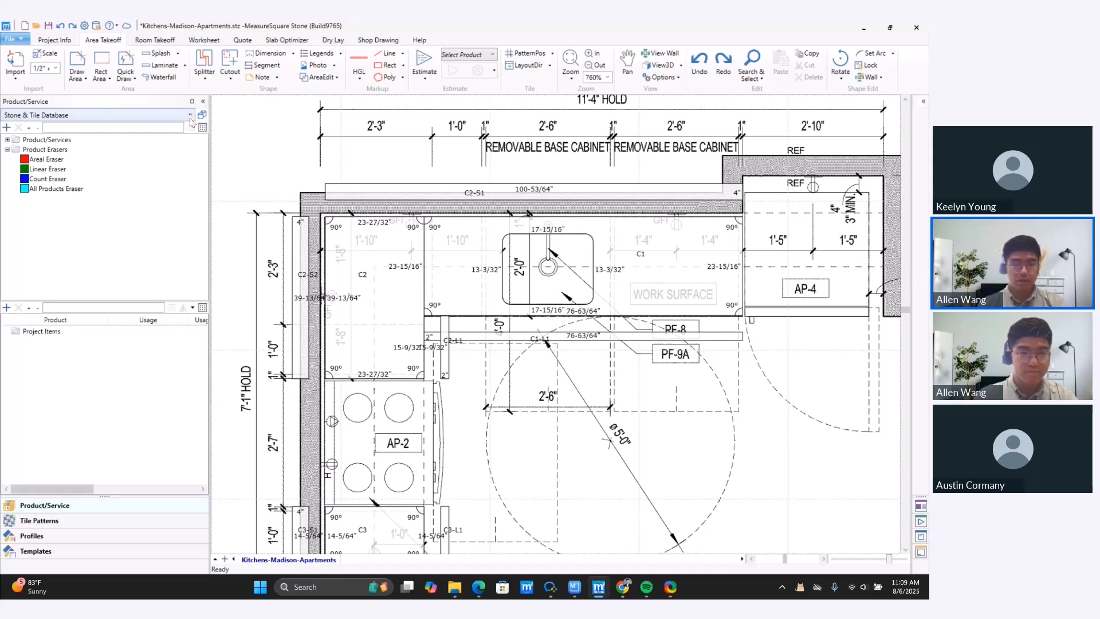
- Review the system's takeoff settings for the default splash, laminate and waterfall sizes, leaving them as they are
{"action": "left_click", "coordinate": [85, 26]}
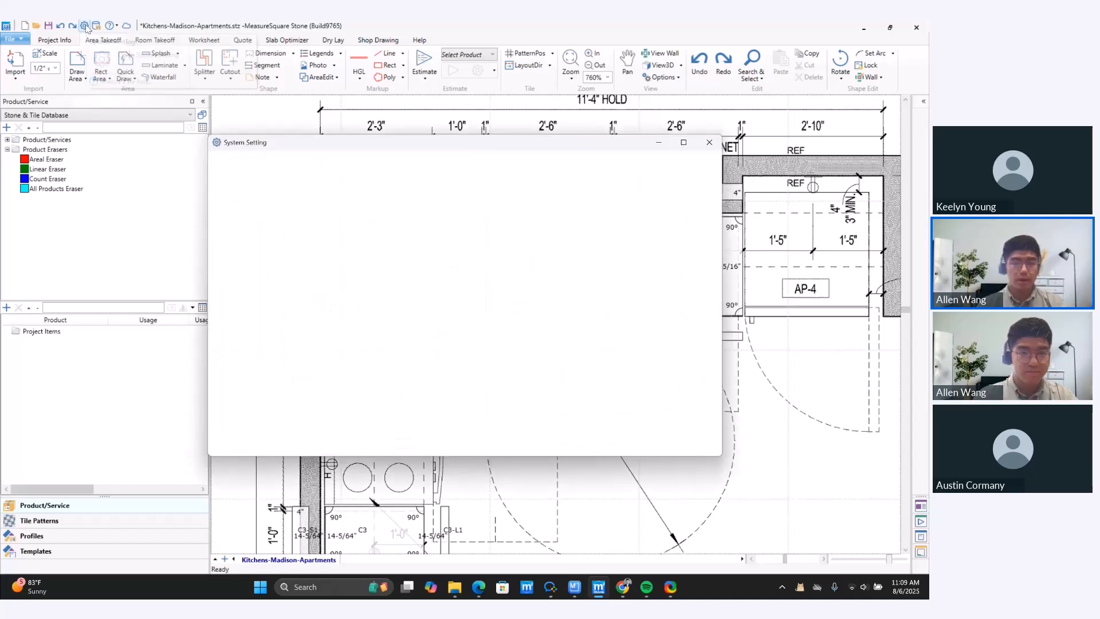
{"action": "left_click", "coordinate": [271, 161]}
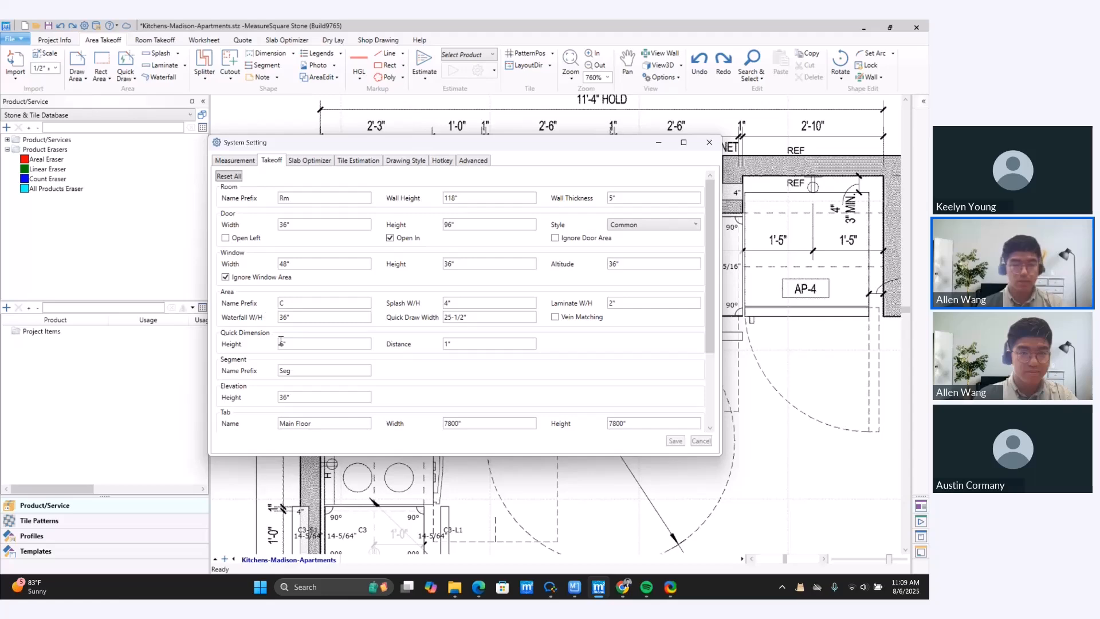
{"action": "scroll", "coordinate": [281, 341], "scroll_direction": "down", "scroll_amount": 3}
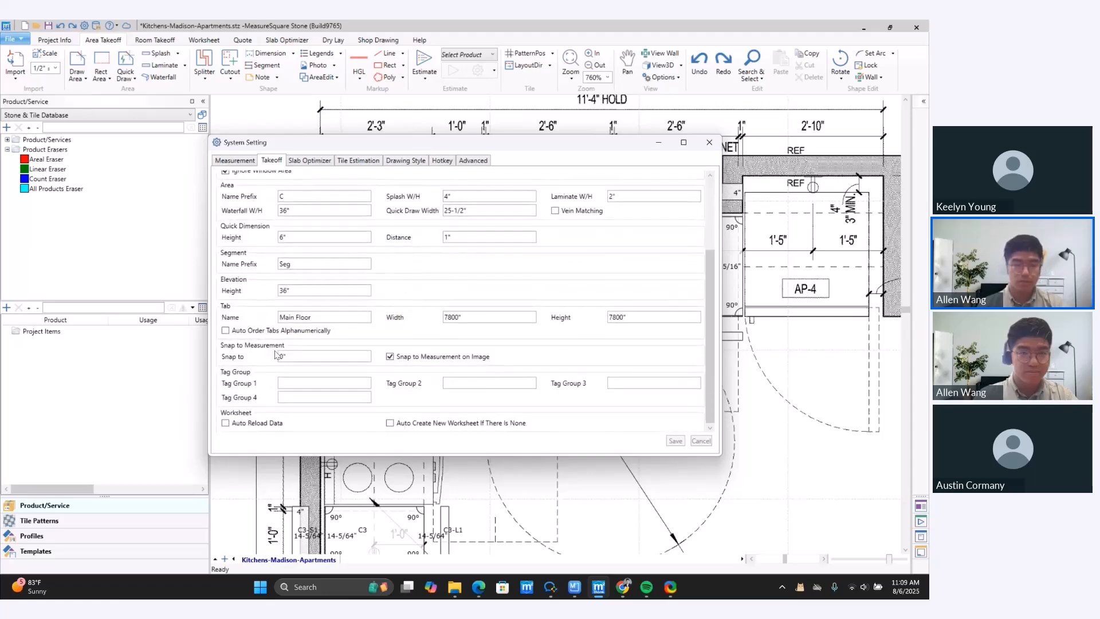
{"action": "scroll", "coordinate": [530, 277], "scroll_direction": "up", "scroll_amount": 3}
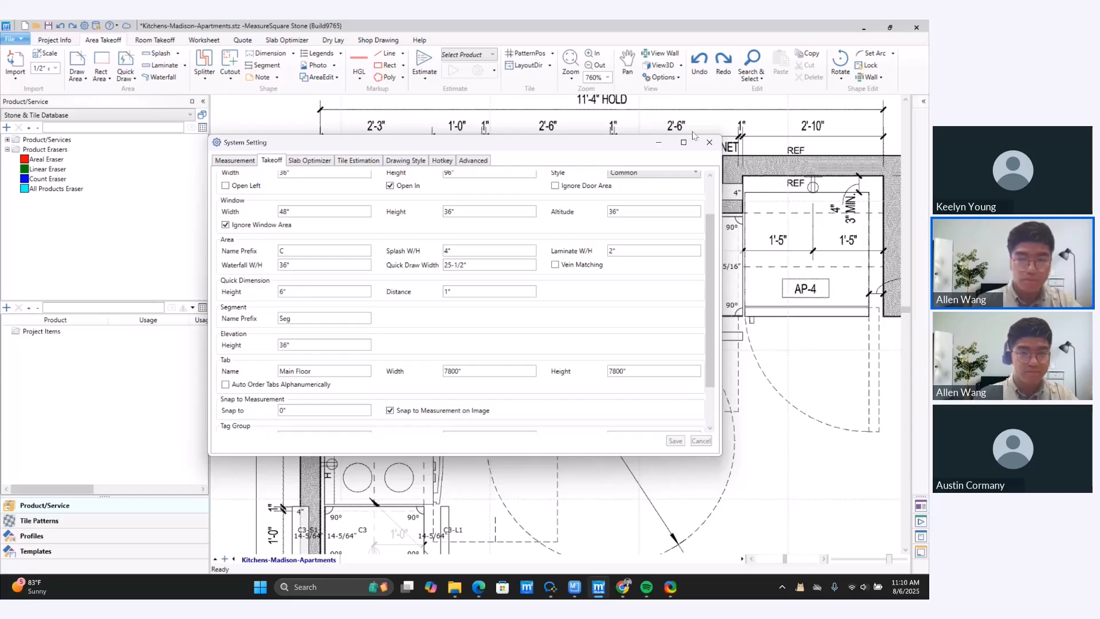
{"action": "left_click", "coordinate": [709, 142]}
- Add a 36" waterfall panel to the refrigerator-side end of the sink run
{"action": "left_click", "coordinate": [446, 195]}
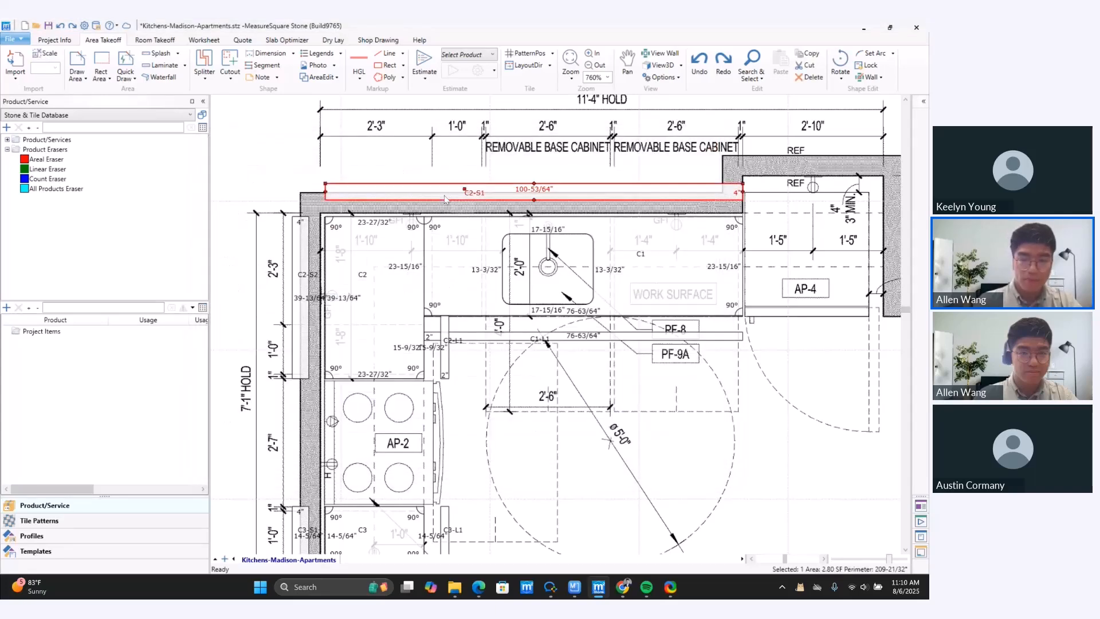
{"action": "scroll", "coordinate": [572, 376], "scroll_direction": "down", "scroll_amount": 2}
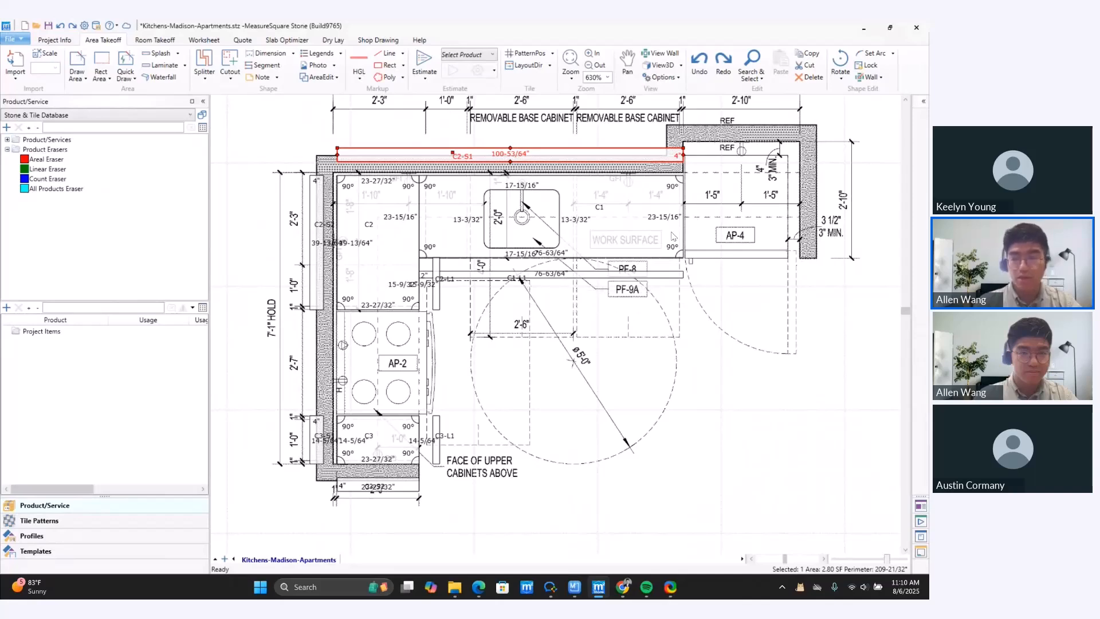
{"action": "middle_click_drag", "start_coordinate": [677, 233], "coordinate": [612, 284]}
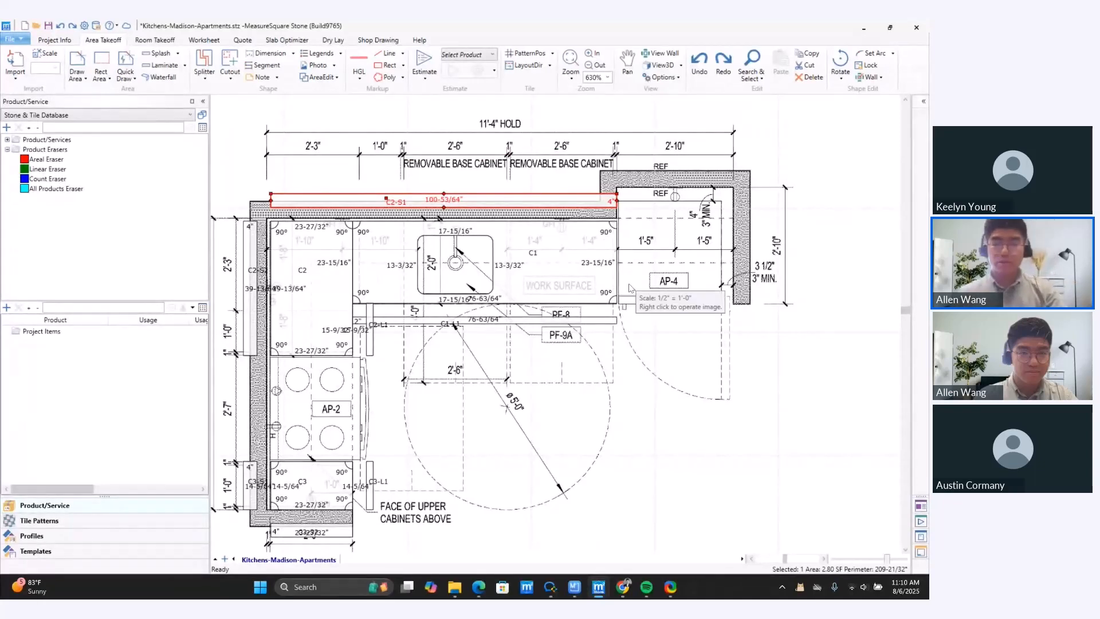
{"action": "left_click", "coordinate": [157, 78]}
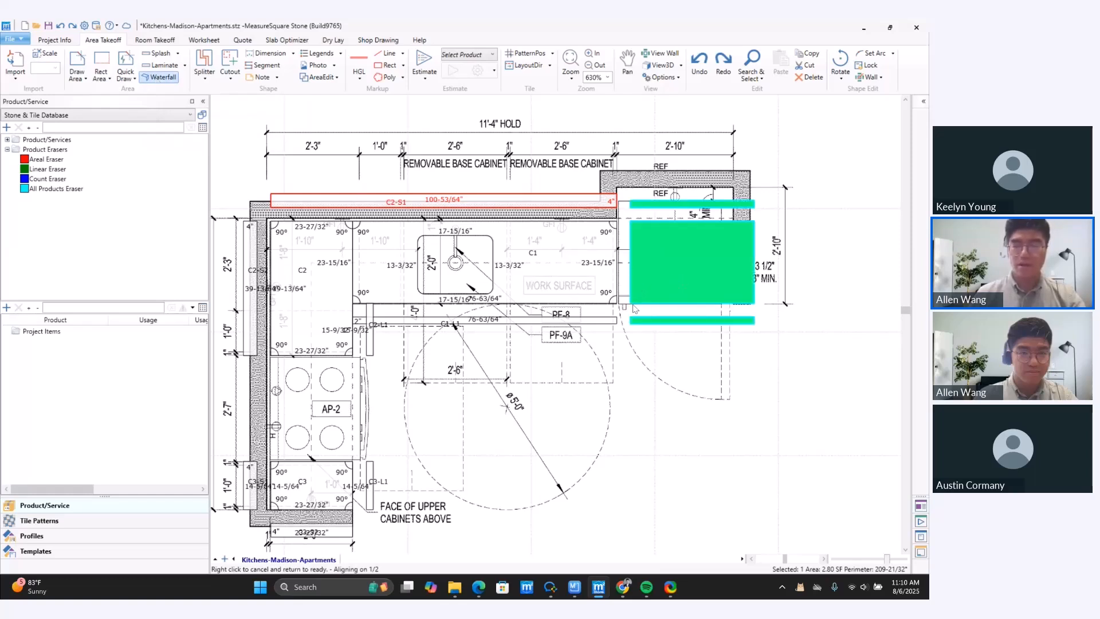
{"action": "left_click", "coordinate": [650, 256]}
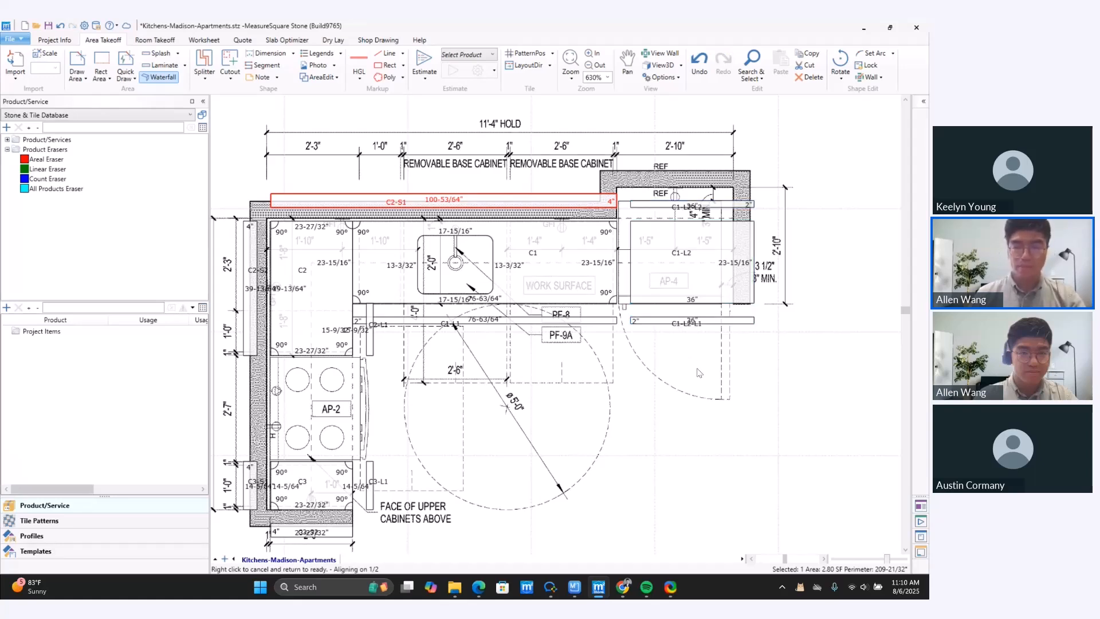
- Select all the Kitchen Type K-01 takeoff pieces and examine the splashes, laminates, sink cutout and waterfall in 3D from several angles
{"action": "scroll", "coordinate": [595, 308], "scroll_direction": "down", "scroll_amount": 2}
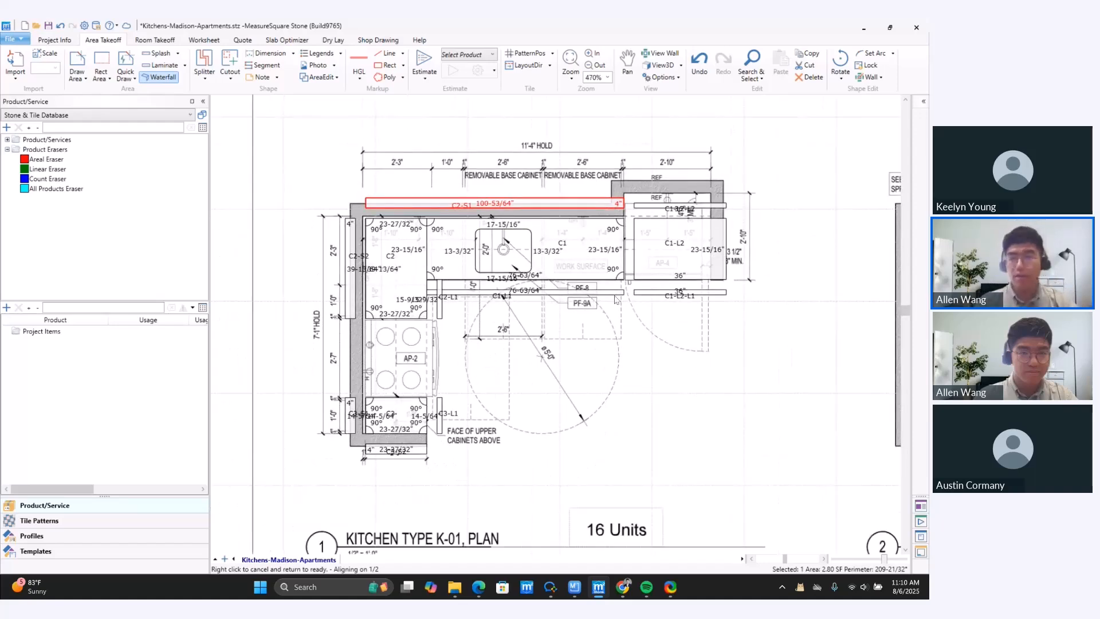
{"action": "left_click", "coordinate": [653, 66]}
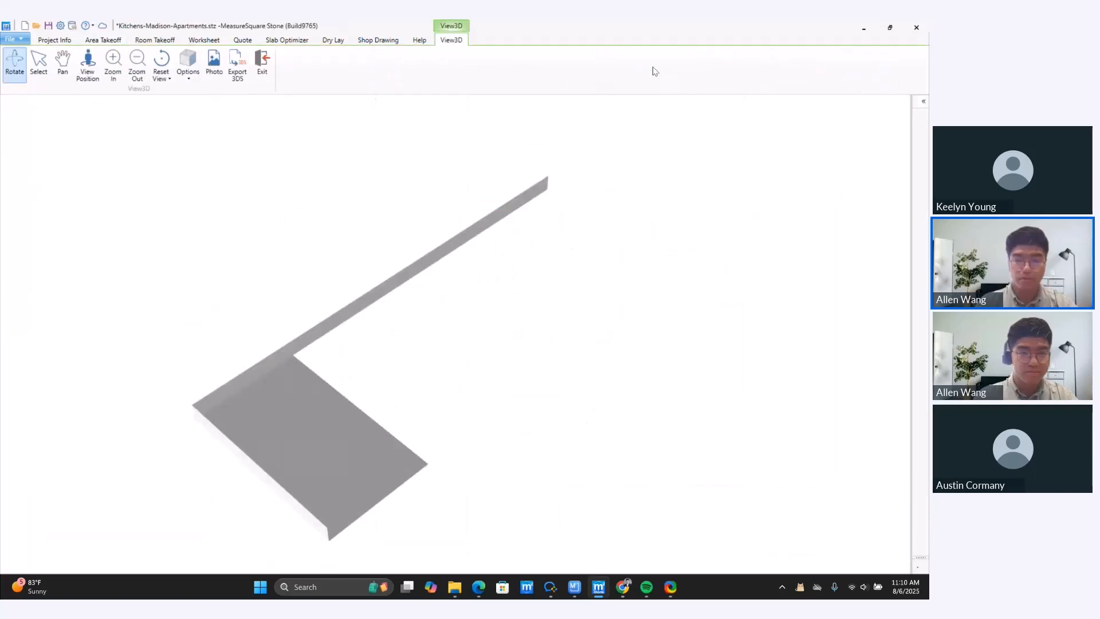
{"action": "left_click", "coordinate": [265, 69]}
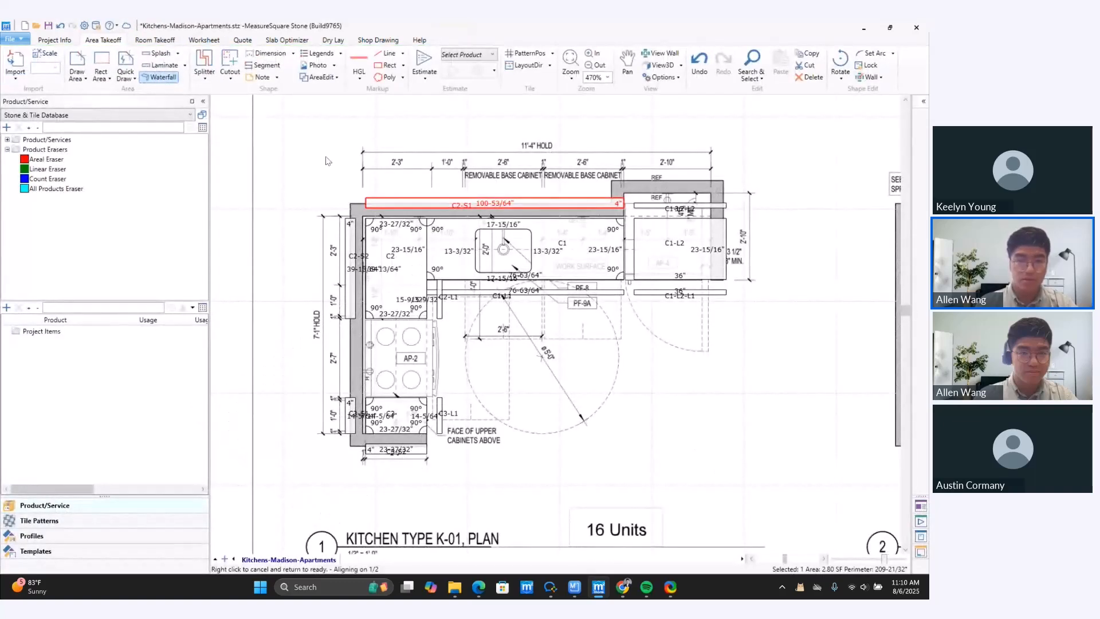
{"action": "right_click", "coordinate": [298, 150]}
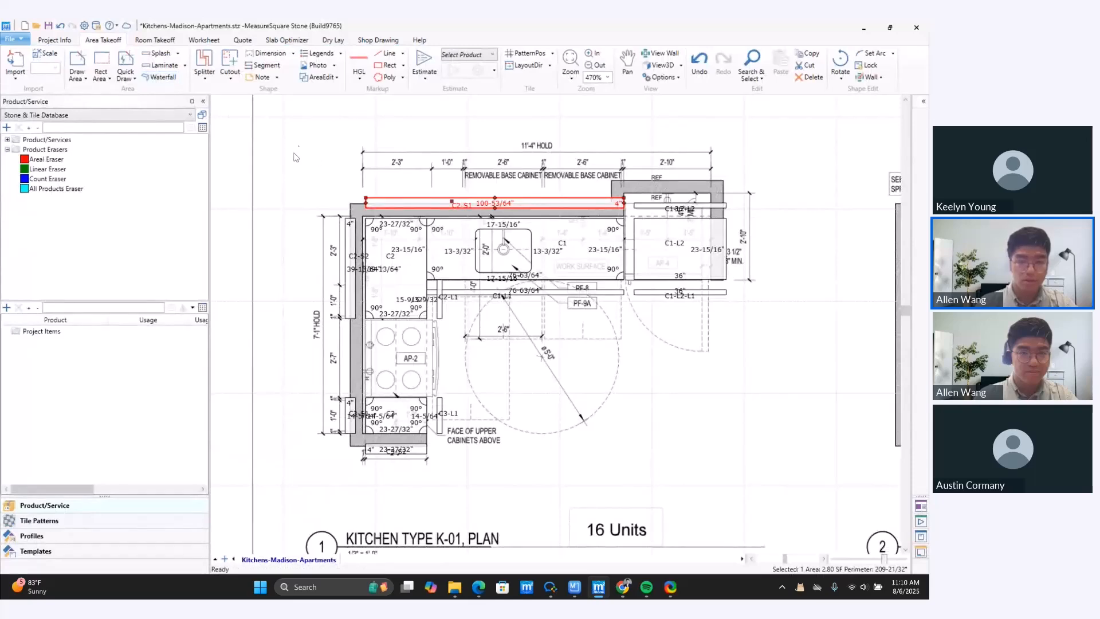
{"action": "left_click_drag", "start_coordinate": [298, 150], "coordinate": [754, 538]}
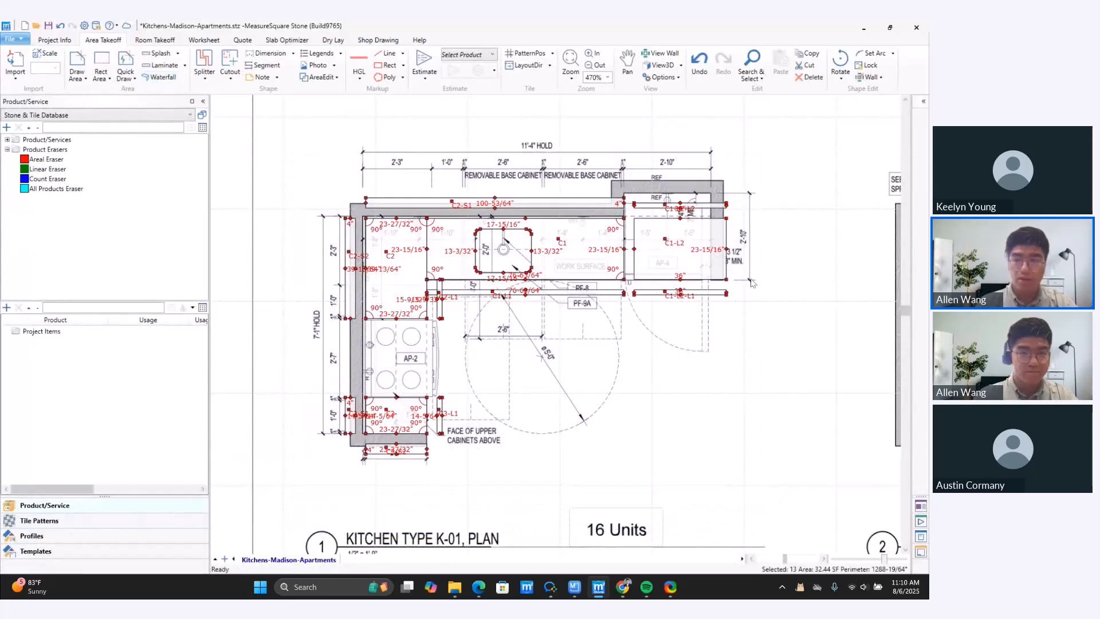
{"action": "left_click", "coordinate": [660, 66]}
{"action": "left_click_drag", "start_coordinate": [295, 310], "coordinate": [587, 347]}
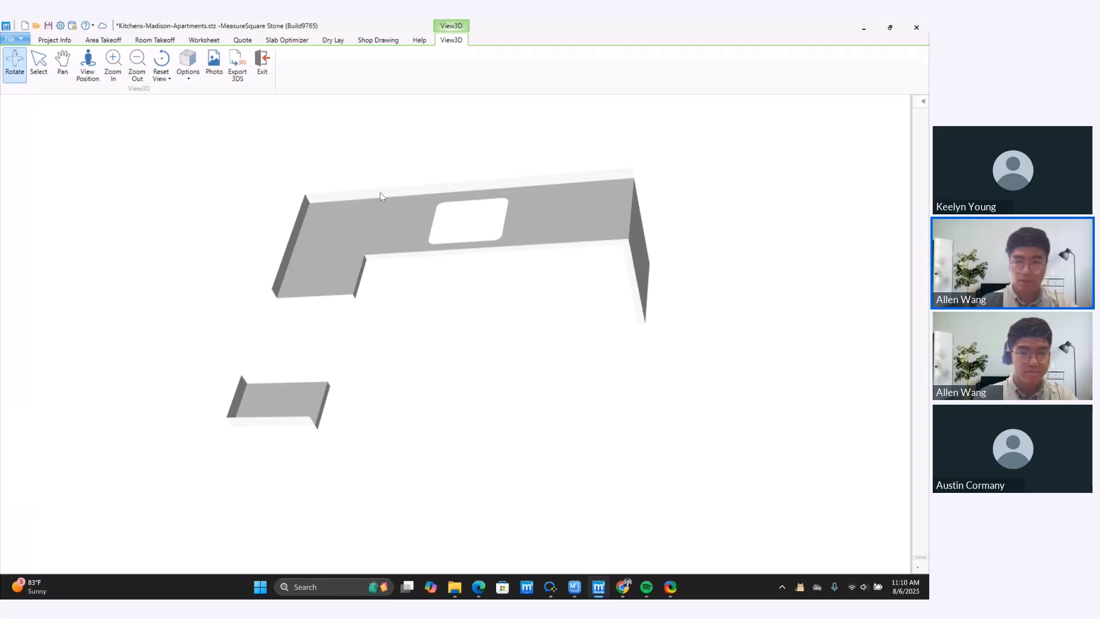
{"action": "left_click_drag", "start_coordinate": [376, 292], "coordinate": [748, 292]}
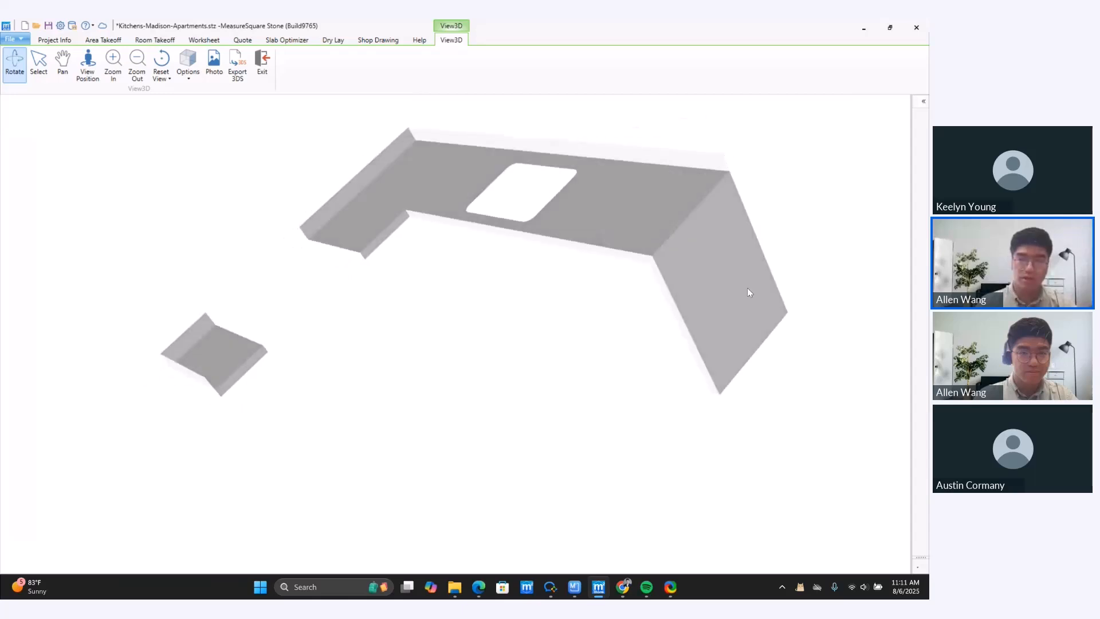
{"action": "left_click", "coordinate": [263, 63]}
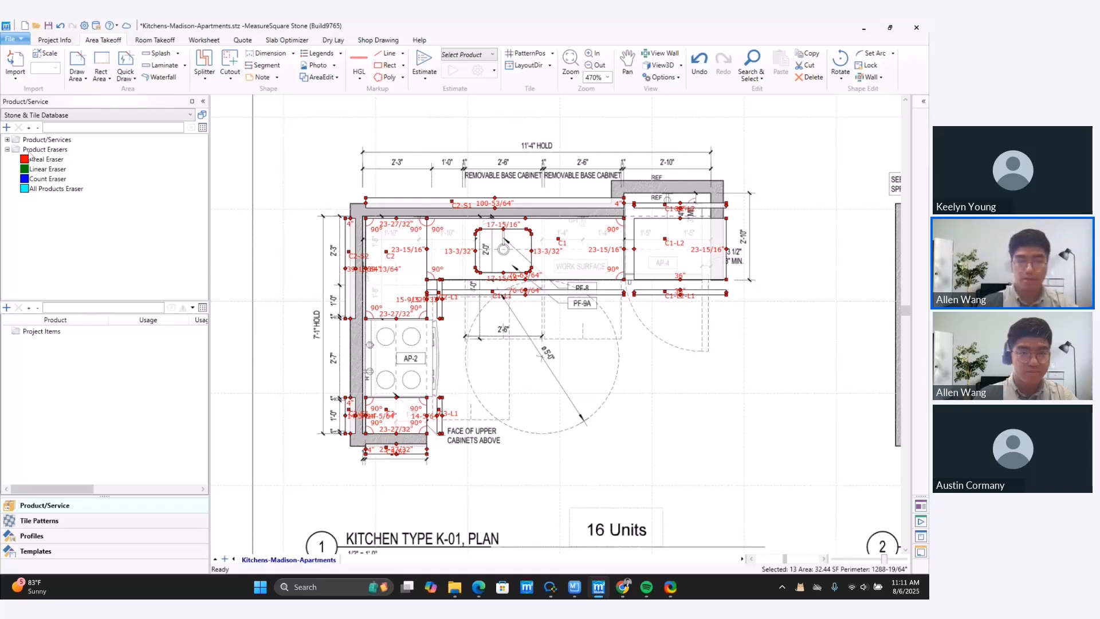
- Browse the Stone & Tile Database from the fabrication and install labor items down to the Cut-to-Size stone products
{"action": "left_click", "coordinate": [7, 140]}
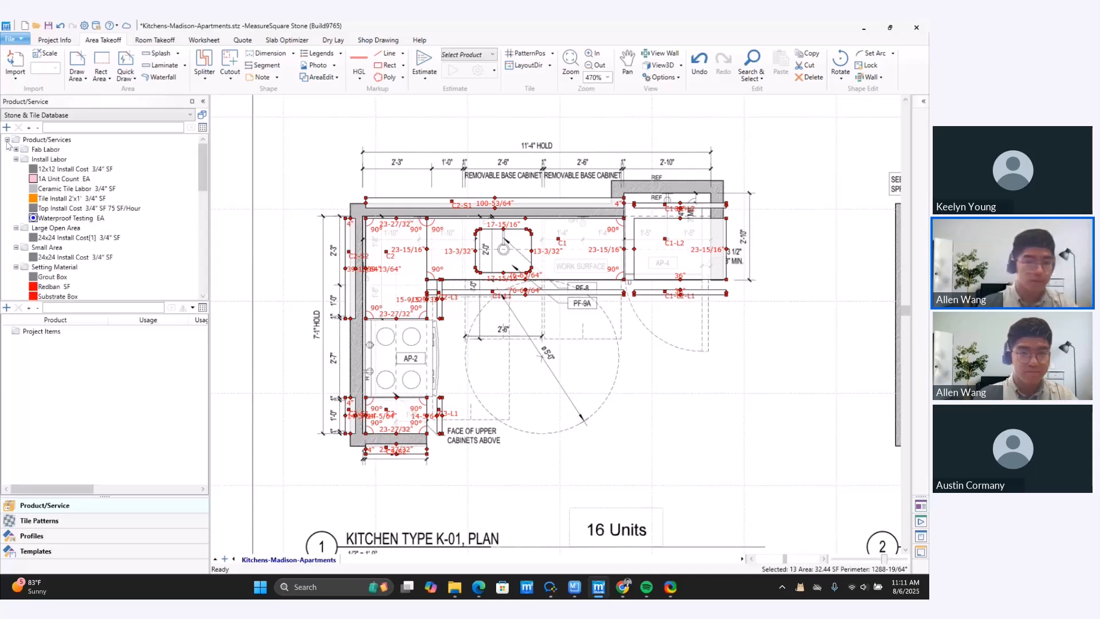
{"action": "left_click", "coordinate": [95, 131]}
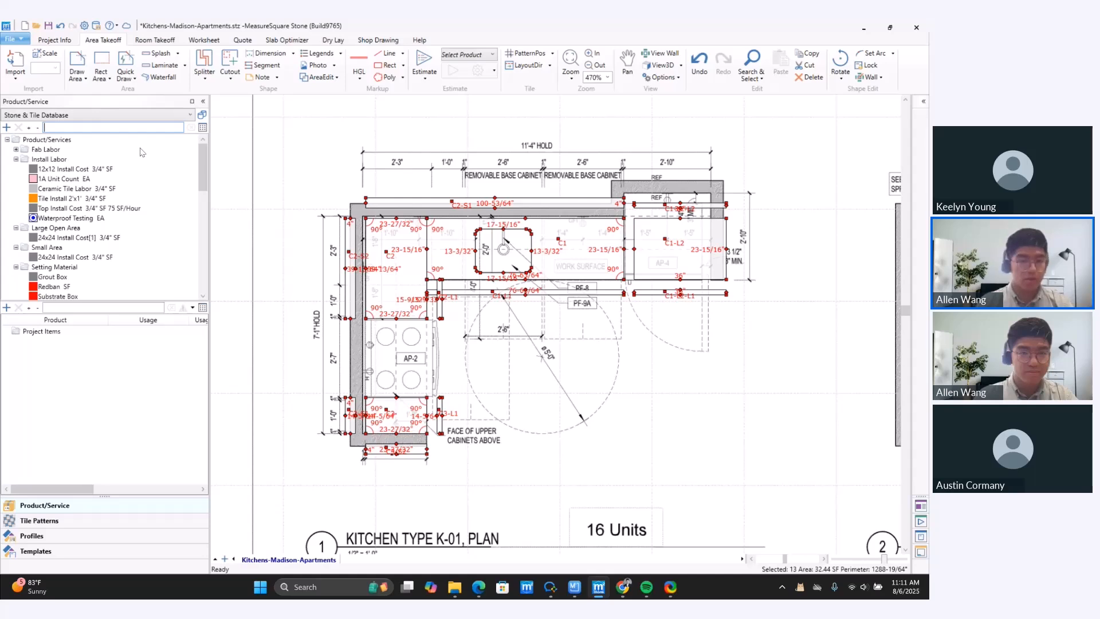
{"action": "type", "text": "fa"}
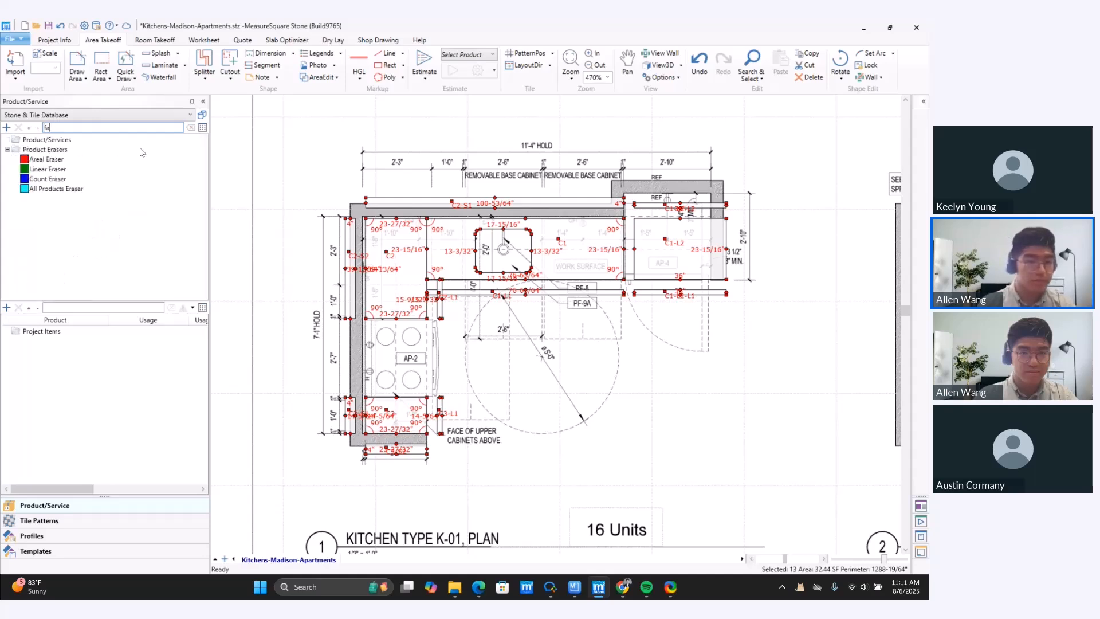
{"action": "key", "text": "BackSpace"}
{"action": "key", "text": "BackSpace"}
{"action": "scroll", "coordinate": [95, 245], "scroll_direction": "down", "scroll_amount": 5}
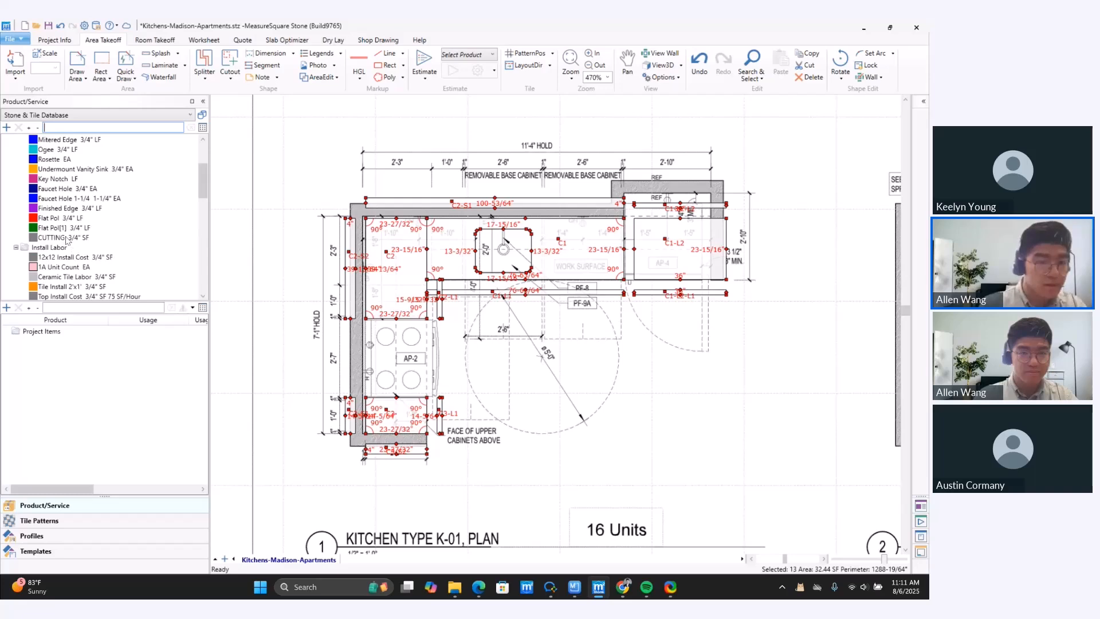
{"action": "scroll", "coordinate": [57, 218], "scroll_direction": "up", "scroll_amount": 2}
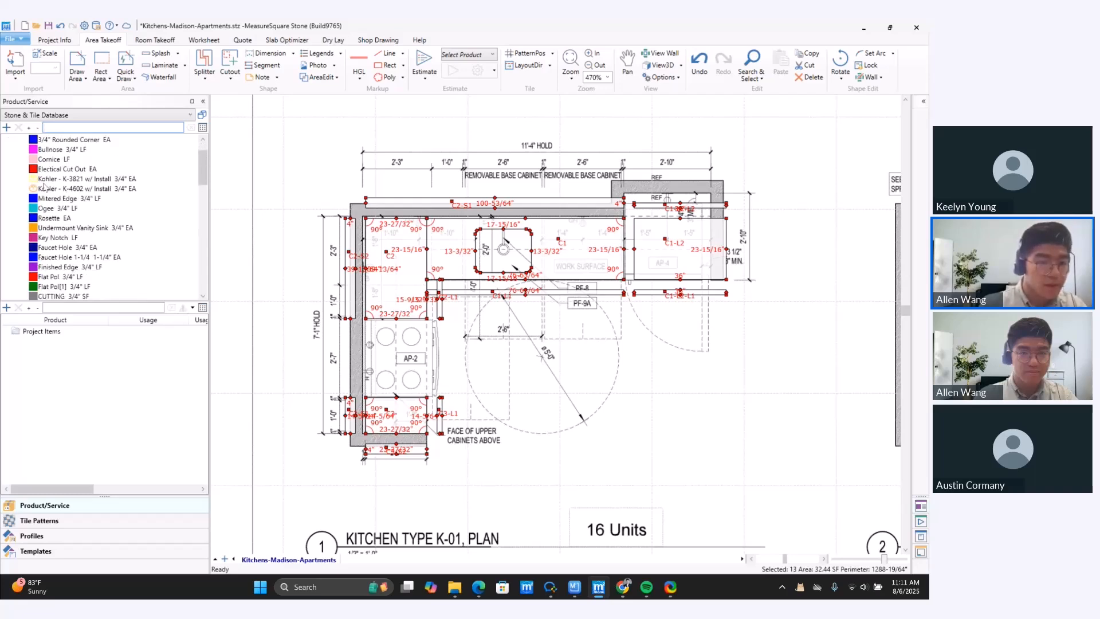
{"action": "scroll", "coordinate": [43, 195], "scroll_direction": "down", "scroll_amount": 3}
{"action": "scroll", "coordinate": [42, 206], "scroll_direction": "down", "scroll_amount": 2}
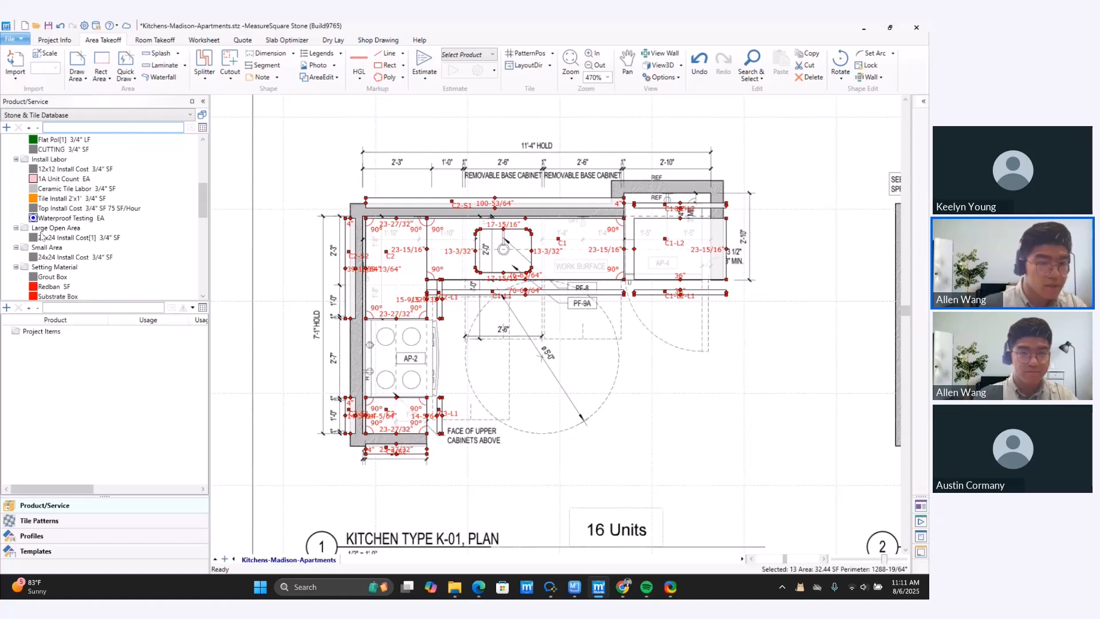
{"action": "scroll", "coordinate": [38, 246], "scroll_direction": "down", "scroll_amount": 4}
{"action": "scroll", "coordinate": [33, 257], "scroll_direction": "down", "scroll_amount": 3}
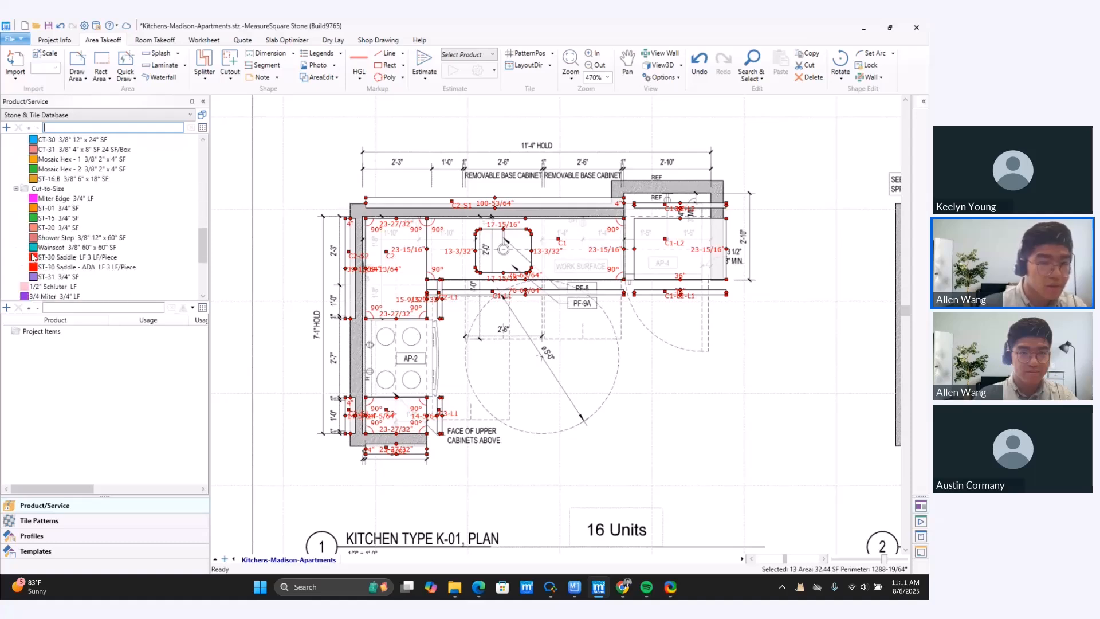
{"action": "scroll", "coordinate": [32, 257], "scroll_direction": "down", "scroll_amount": 1}
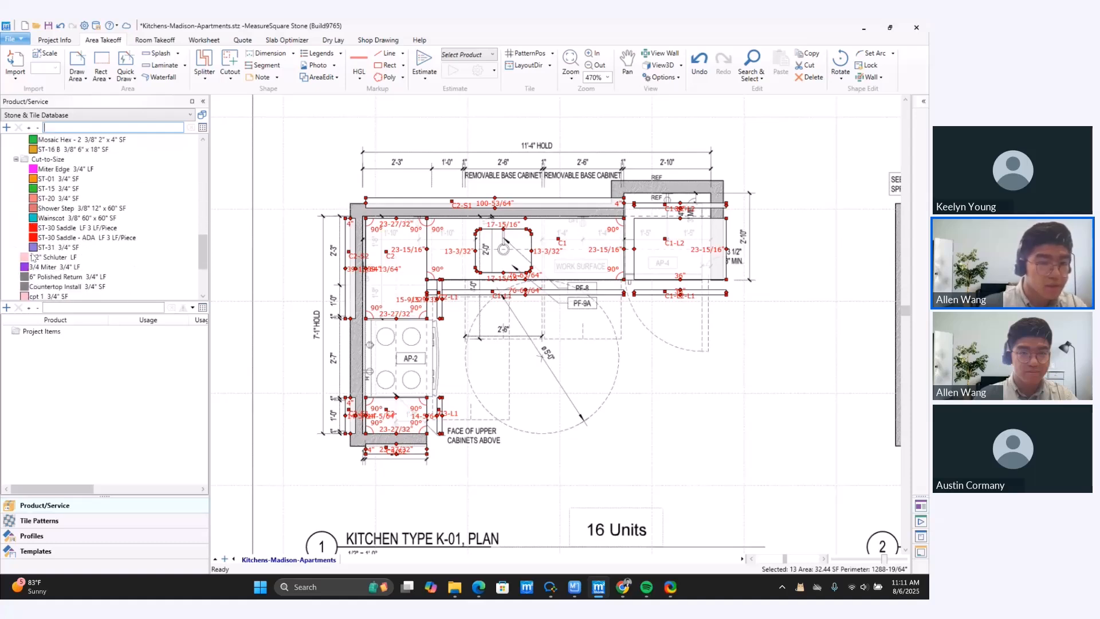
- Assign the ST-15 3/4" stone to all selected Kitchen Type K-01 countertop, splash, laminate and waterfall pieces, then deselect them
{"action": "left_click", "coordinate": [46, 189]}
{"action": "left_click_drag", "start_coordinate": [35, 191], "coordinate": [417, 243]}
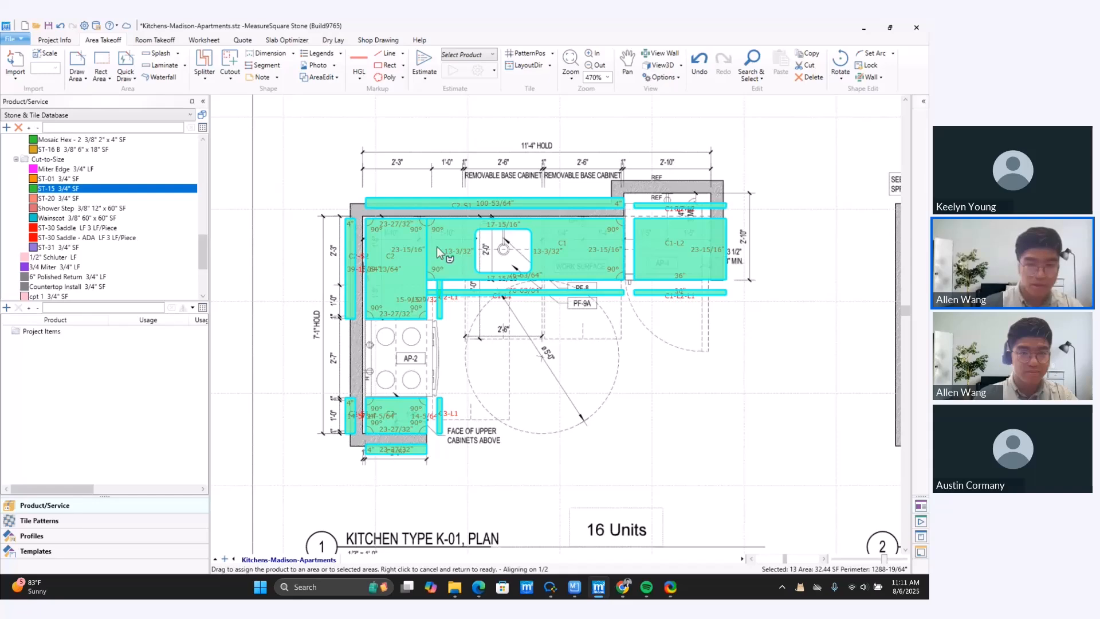
{"action": "left_click_drag", "start_coordinate": [435, 246], "coordinate": [435, 246]}
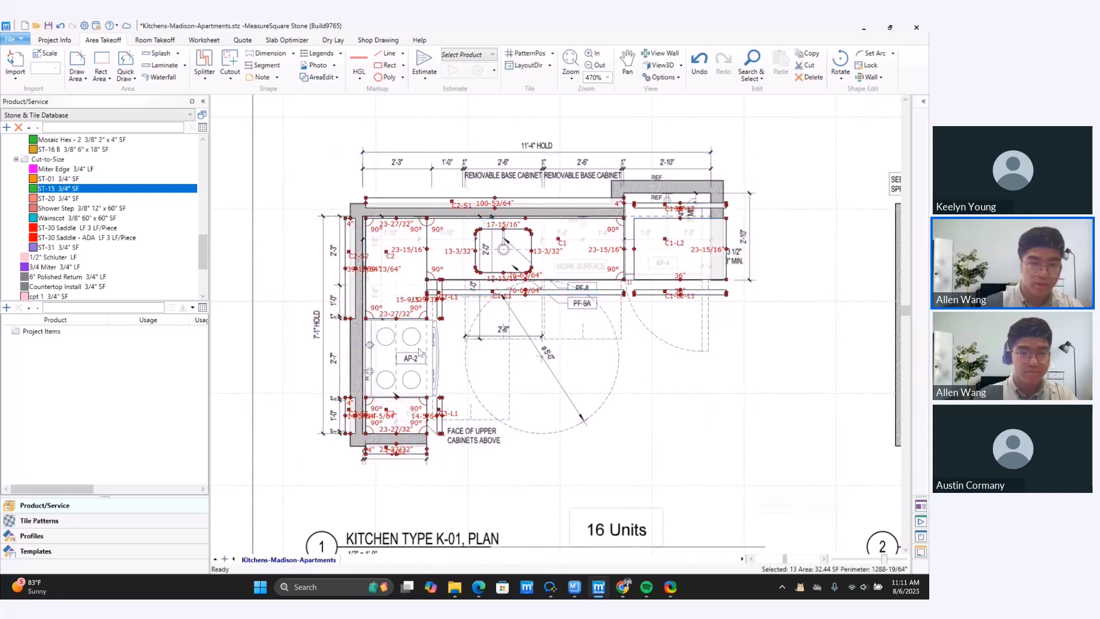
{"action": "left_click_drag", "start_coordinate": [43, 188], "coordinate": [397, 265]}
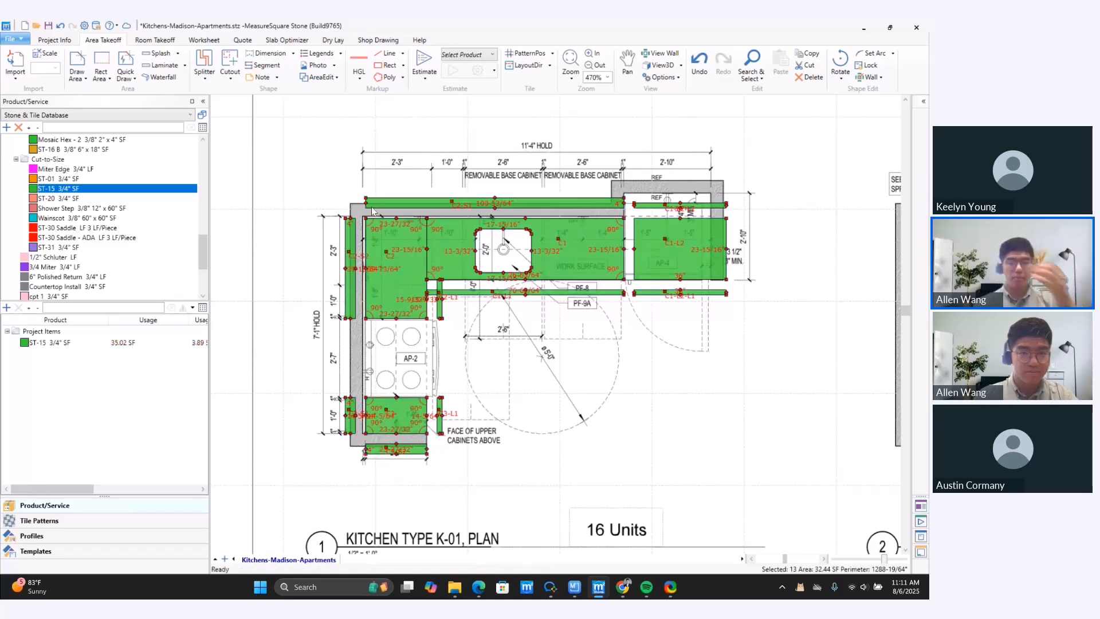
{"action": "left_click", "coordinate": [639, 386]}
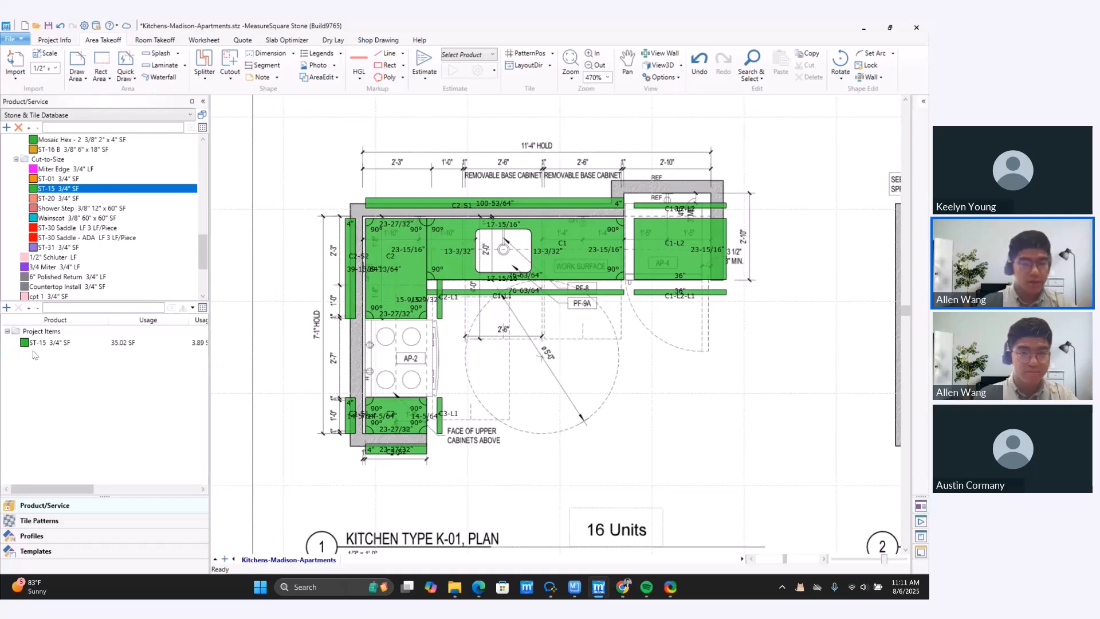
- Widen the product list, search it for "flat" and apply Flat Pol 3/4" to the sink run's front and refrigerator-side edges
{"action": "mouse_move", "coordinate": [36, 350]}
{"action": "mouse_move", "coordinate": [48, 193]}
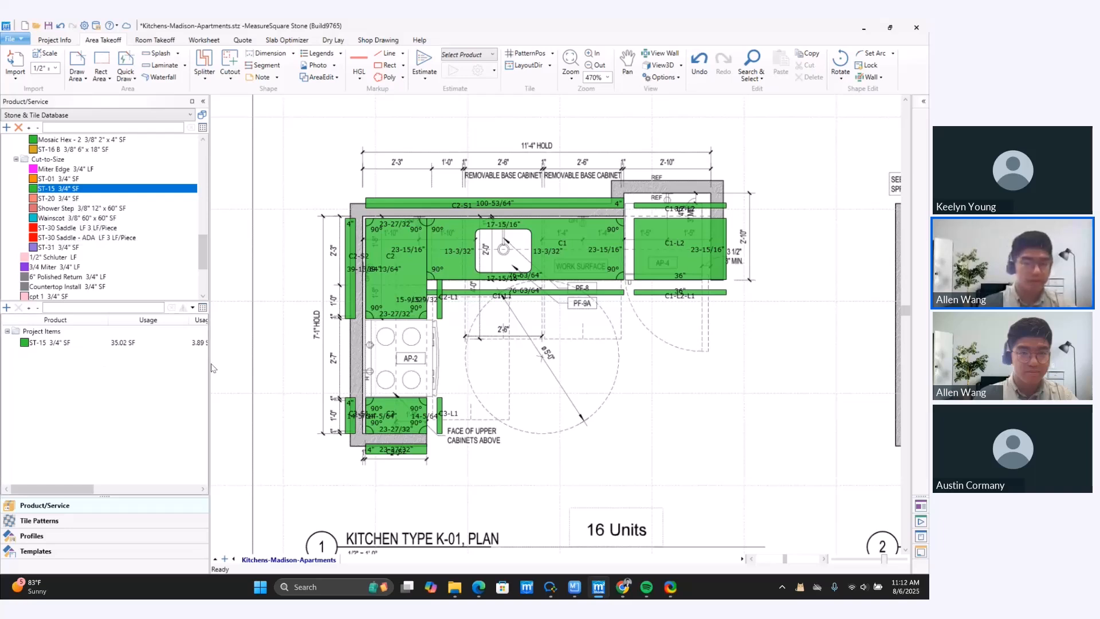
{"action": "mouse_move", "coordinate": [209, 365]}
{"action": "left_mouse_down"}
{"action": "mouse_move", "coordinate": [277, 365]}
{"action": "mouse_move", "coordinate": [226, 365]}
{"action": "left_mouse_up"}
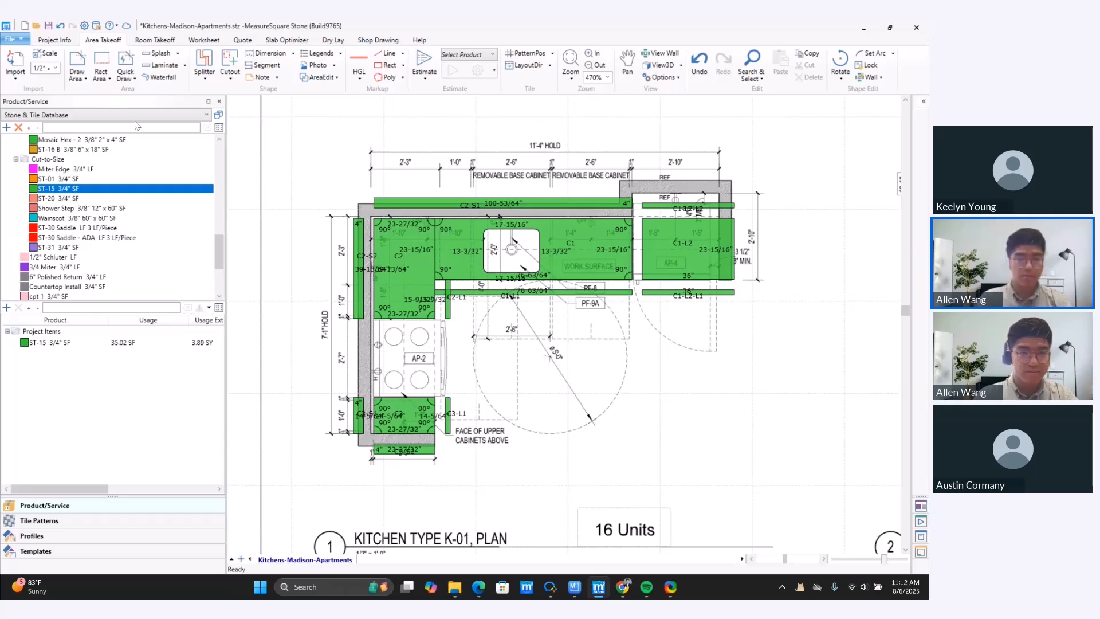
{"action": "left_click", "coordinate": [96, 127]}
{"action": "type", "text": "flat"}
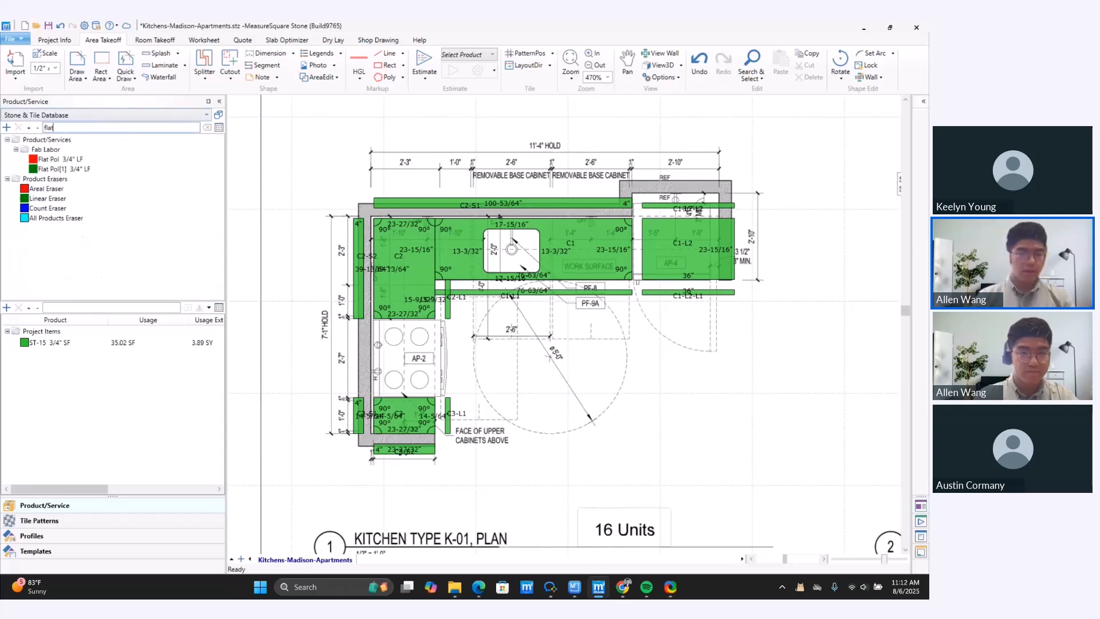
{"action": "left_click", "coordinate": [67, 160]}
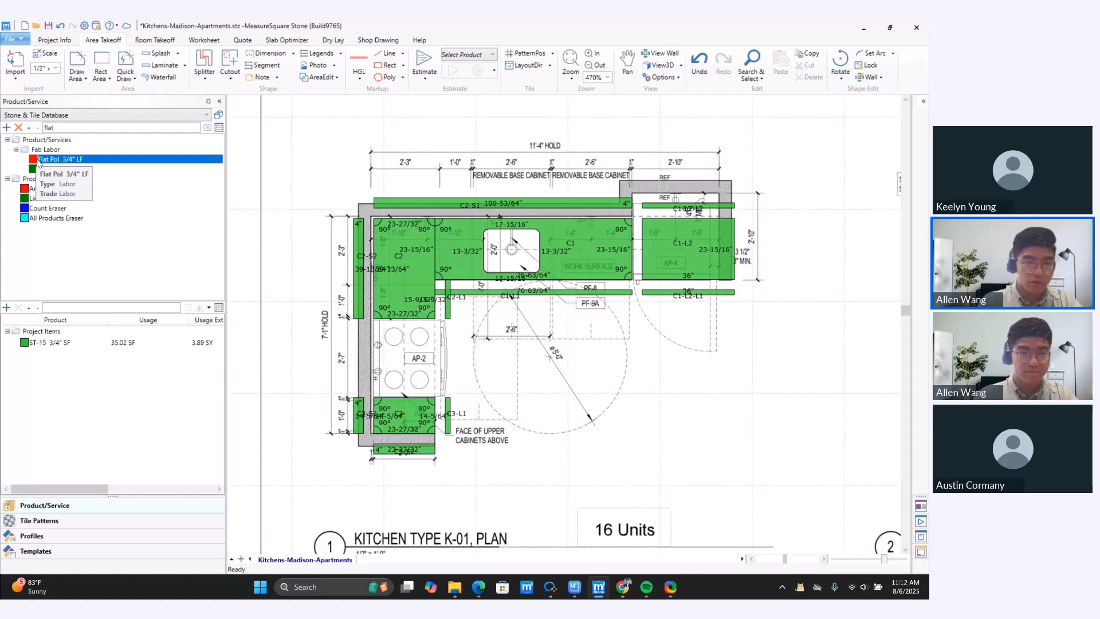
{"action": "left_click_drag", "start_coordinate": [38, 160], "coordinate": [481, 270]}
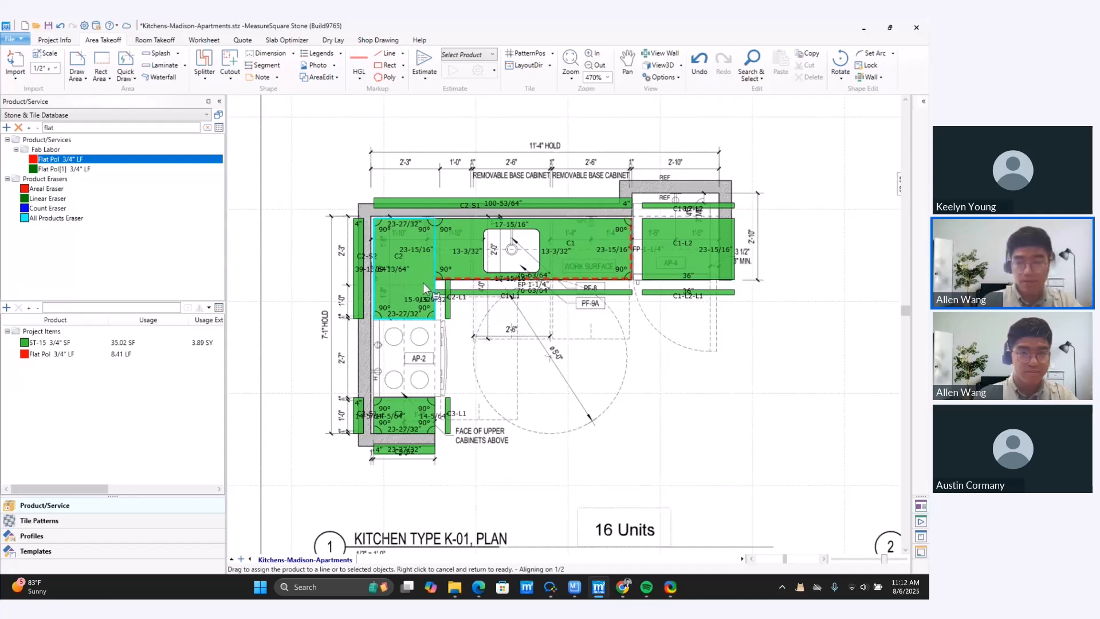
{"action": "left_click", "coordinate": [458, 280]}
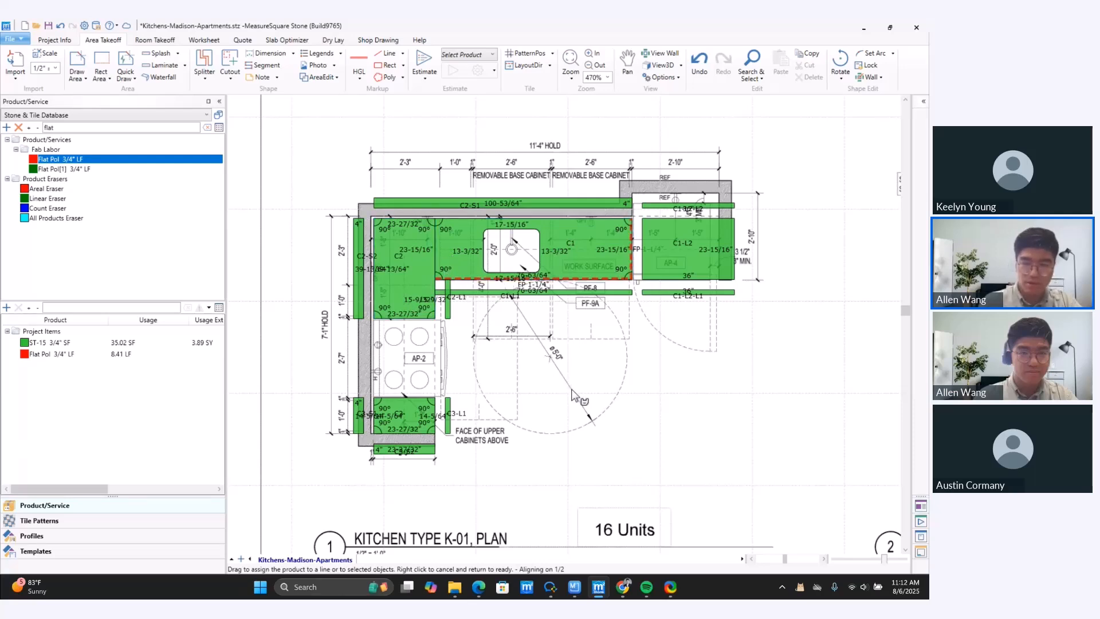
- Apply Flat Pol 3/4" to the counter edges beside the range, the small counter's front, the splashes' outer edges and the waterfall's front edge
{"action": "left_click", "coordinate": [426, 316]}
{"action": "left_click", "coordinate": [429, 407]}
{"action": "left_click", "coordinate": [394, 445]}
{"action": "left_click", "coordinate": [357, 415]}
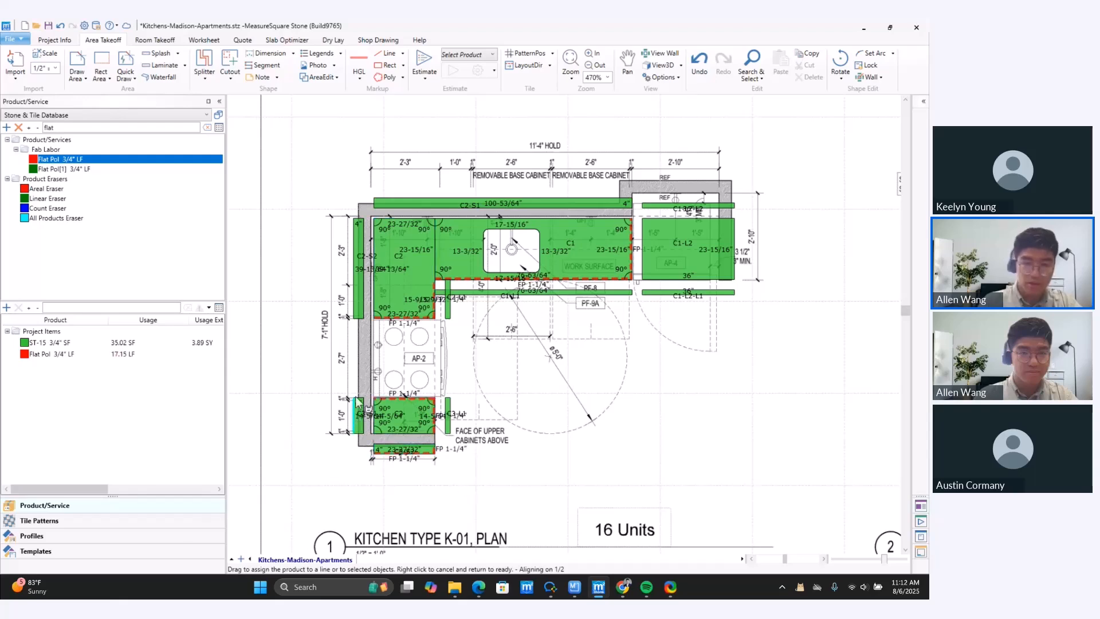
{"action": "left_click", "coordinate": [356, 276]}
{"action": "left_click", "coordinate": [400, 208]}
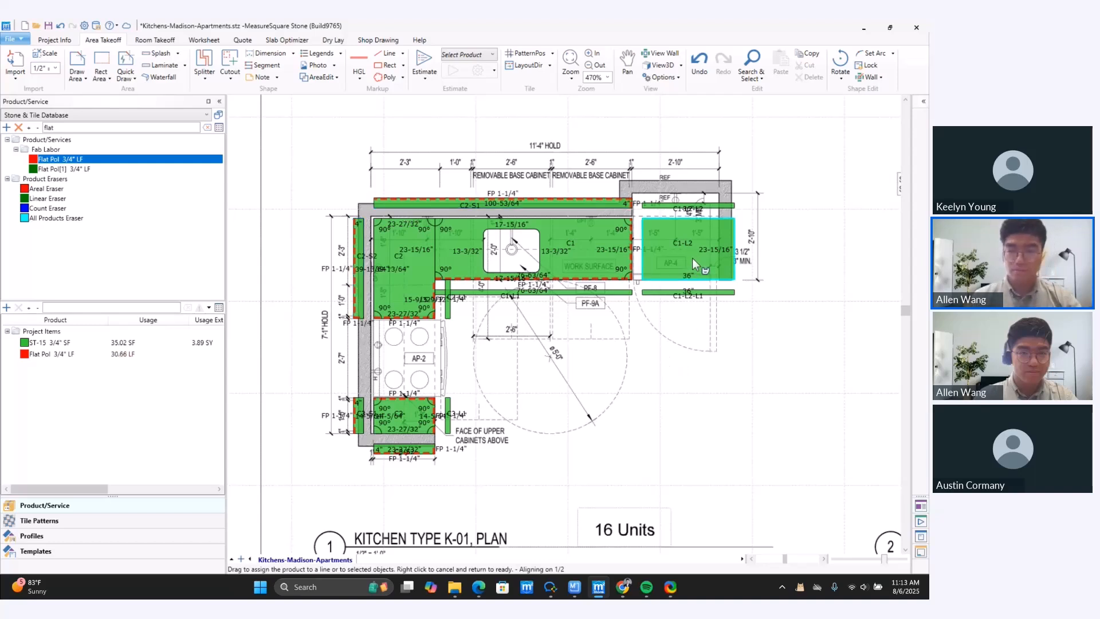
{"action": "left_click", "coordinate": [699, 279]}
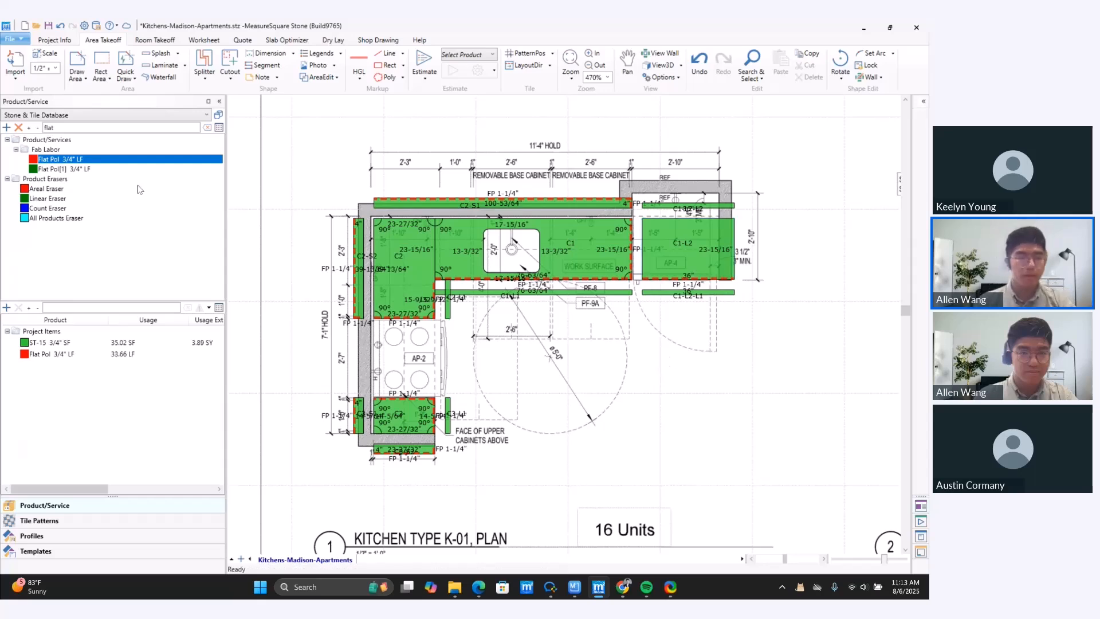
- Search the products for "koh" and place one Kohler - K-3821 w/ Install in the sink cutout, shifted slightly toward the range side
{"action": "double_click", "coordinate": [112, 131]}
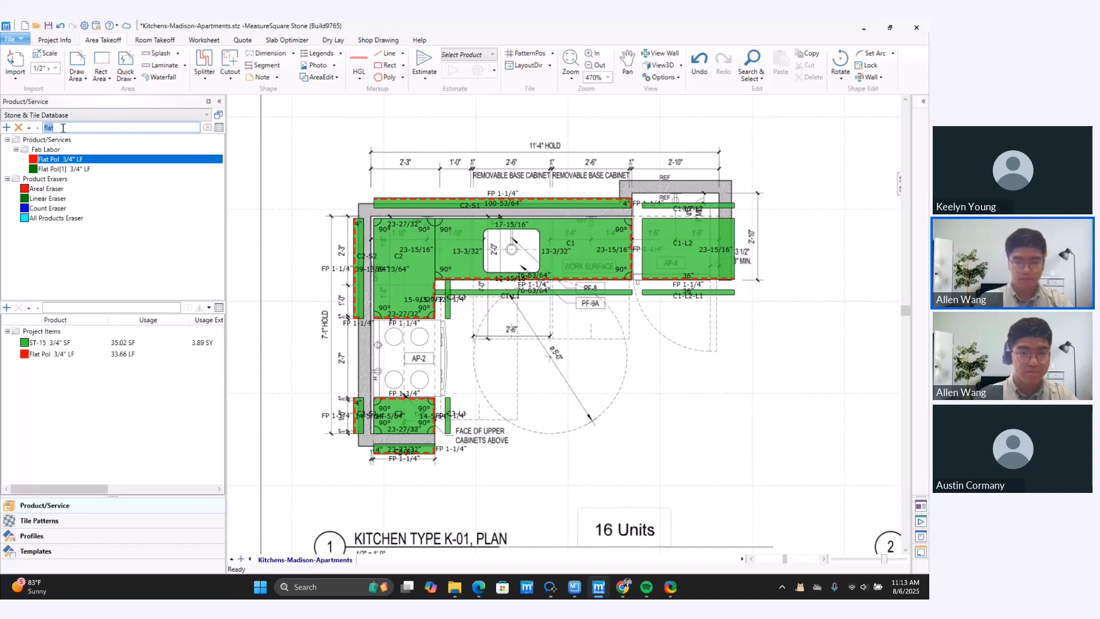
{"action": "key", "text": "BackSpace"}
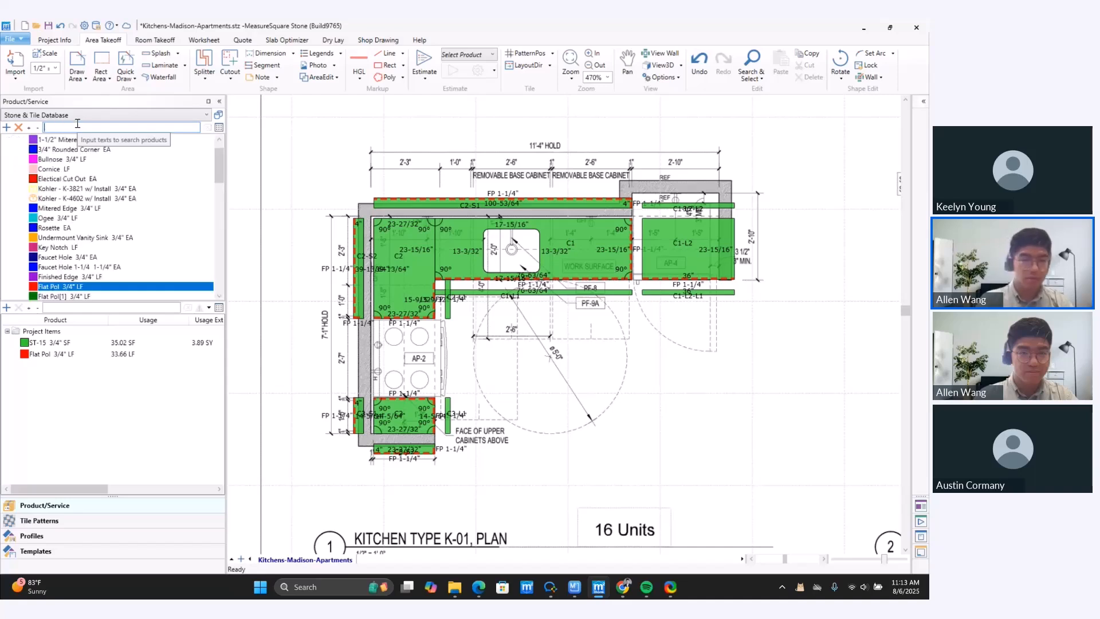
{"action": "type", "text": "koh"}
{"action": "left_click", "coordinate": [80, 160]}
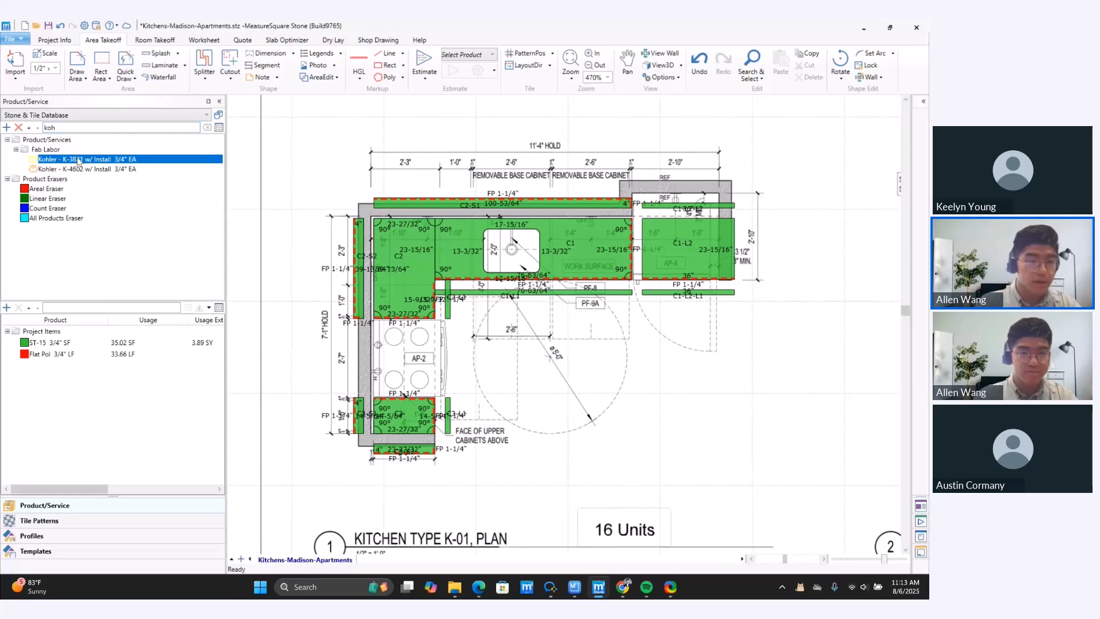
{"action": "left_click_drag", "start_coordinate": [44, 174], "coordinate": [520, 253]}
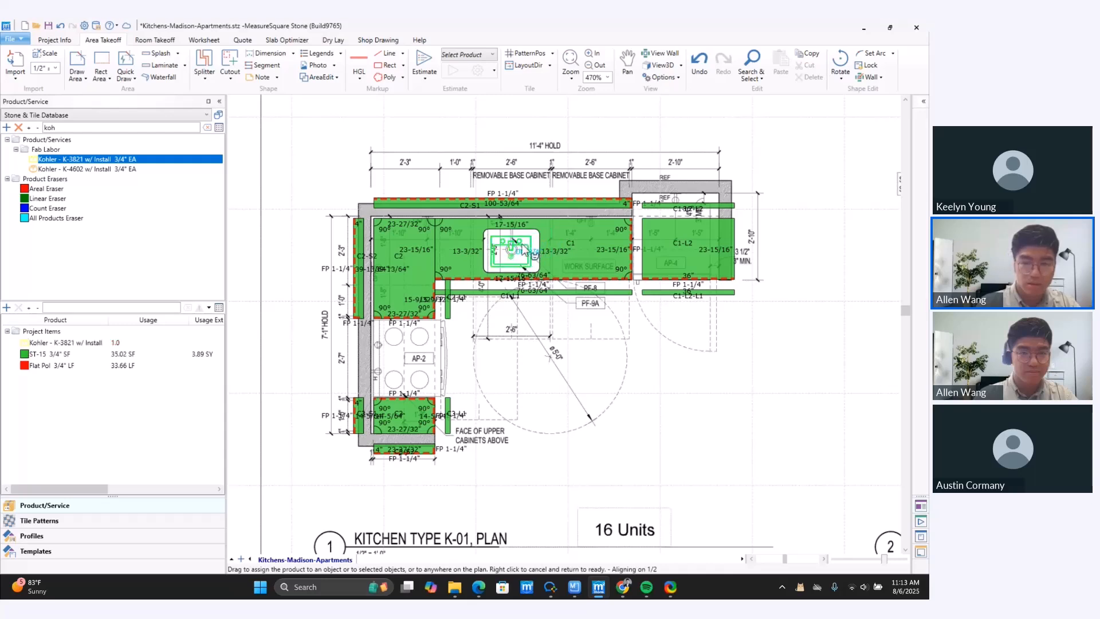
{"action": "left_click", "coordinate": [511, 256]}
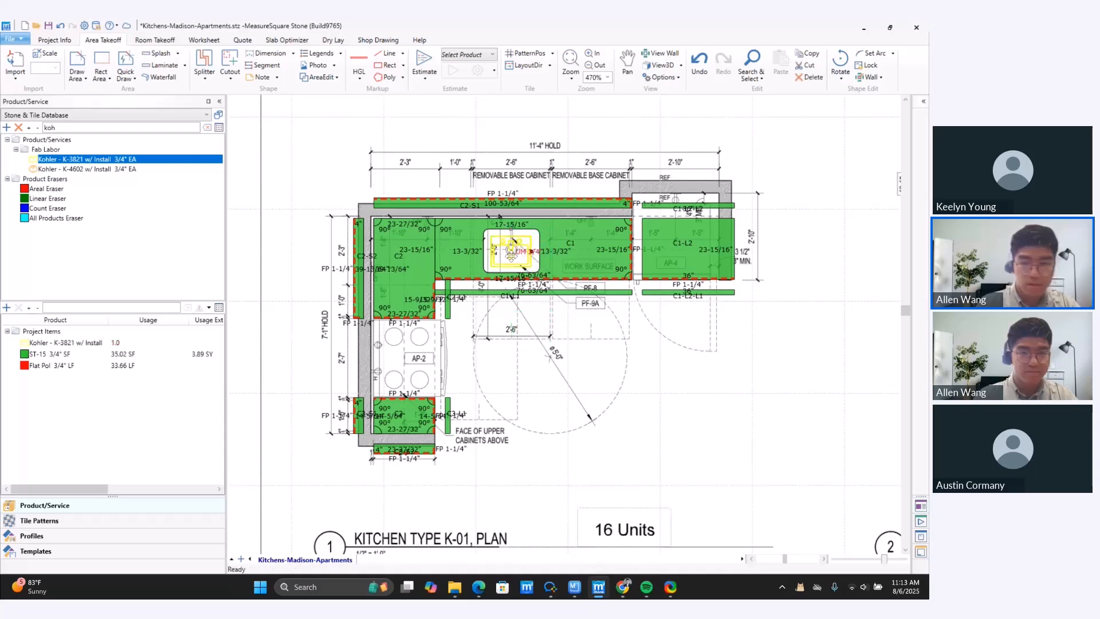
{"action": "left_click", "coordinate": [511, 247]}
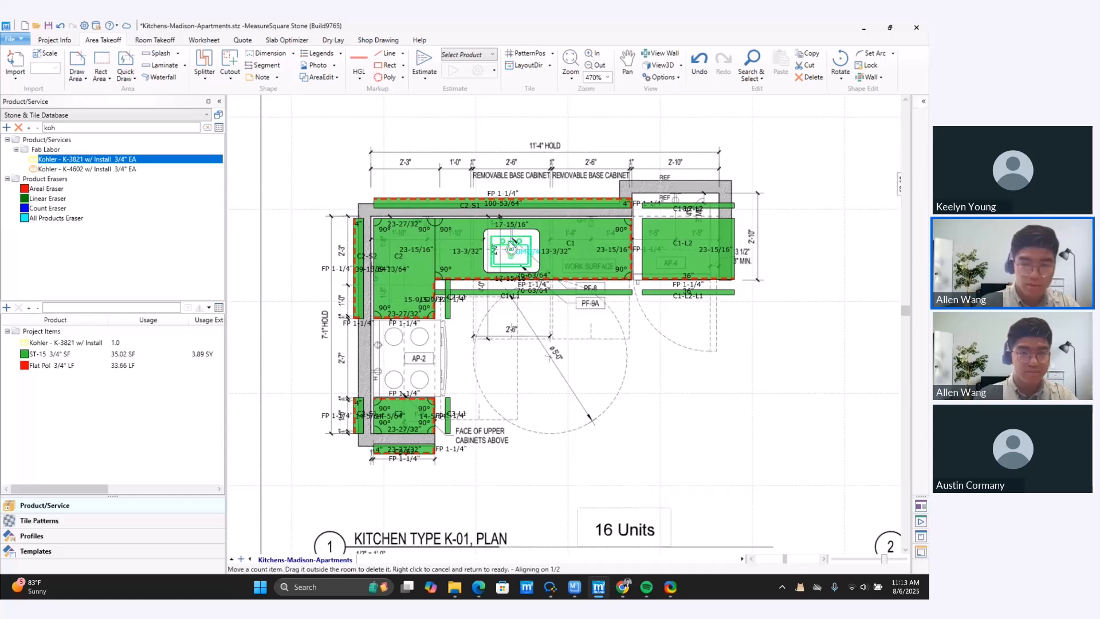
{"action": "left_click", "coordinate": [499, 254]}
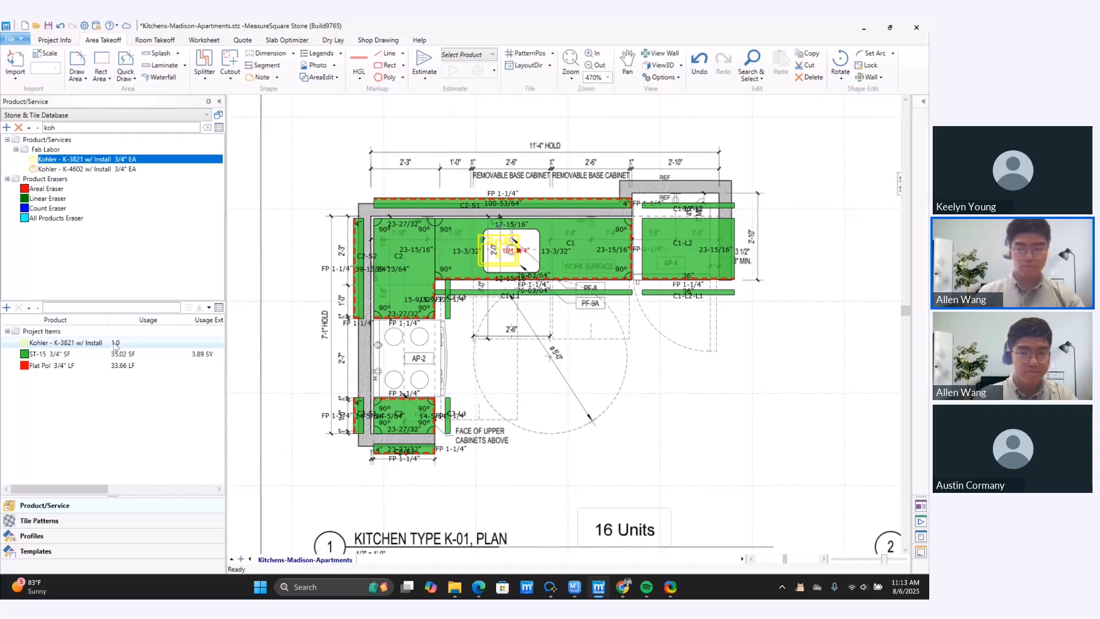
{"action": "left_click", "coordinate": [622, 436]}
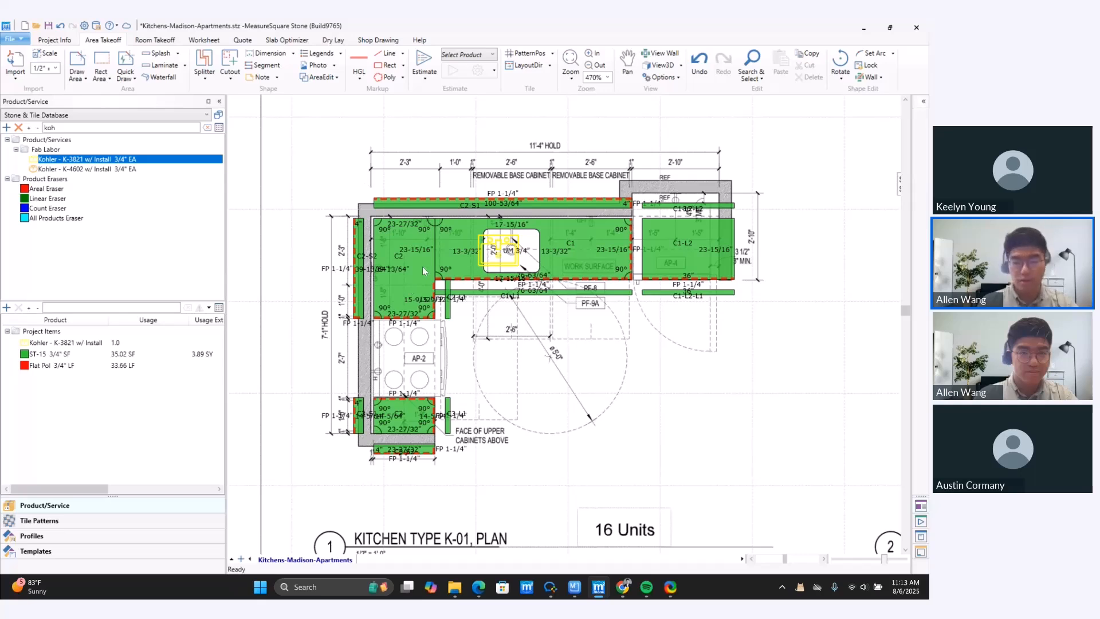
- Look over the Kitchen Type K-01 plan with its 16 Units note and check the Kitchens-Madison-Apartments sheet's available options
{"action": "mouse_move", "coordinate": [423, 270]}
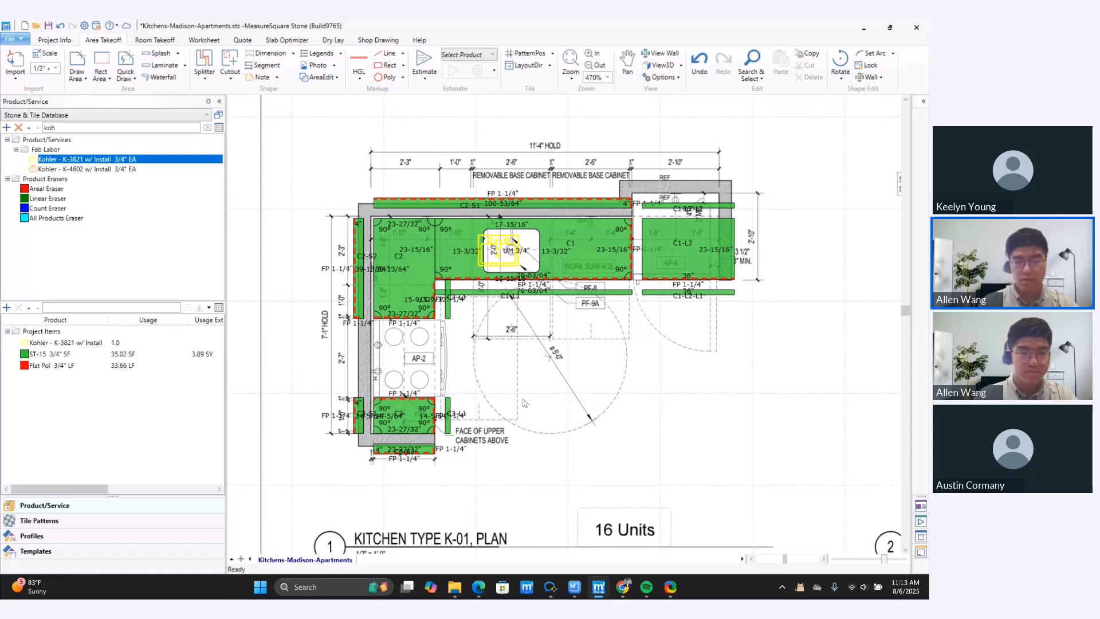
{"action": "scroll", "coordinate": [561, 488], "scroll_direction": "down", "scroll_amount": 2}
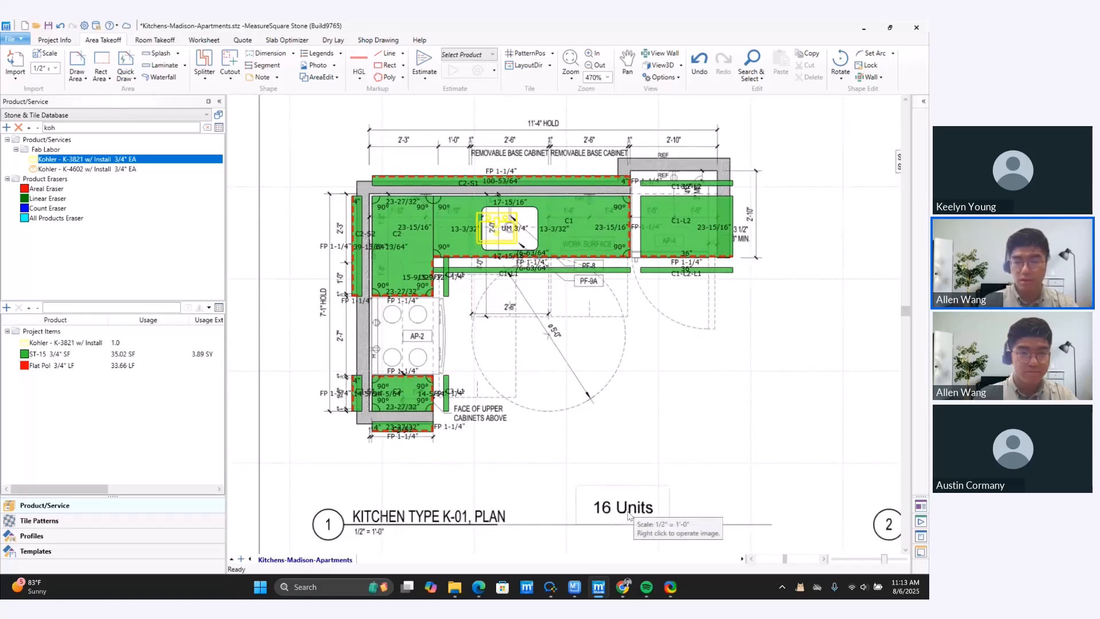
{"action": "scroll", "coordinate": [628, 515], "scroll_direction": "down", "scroll_amount": 4}
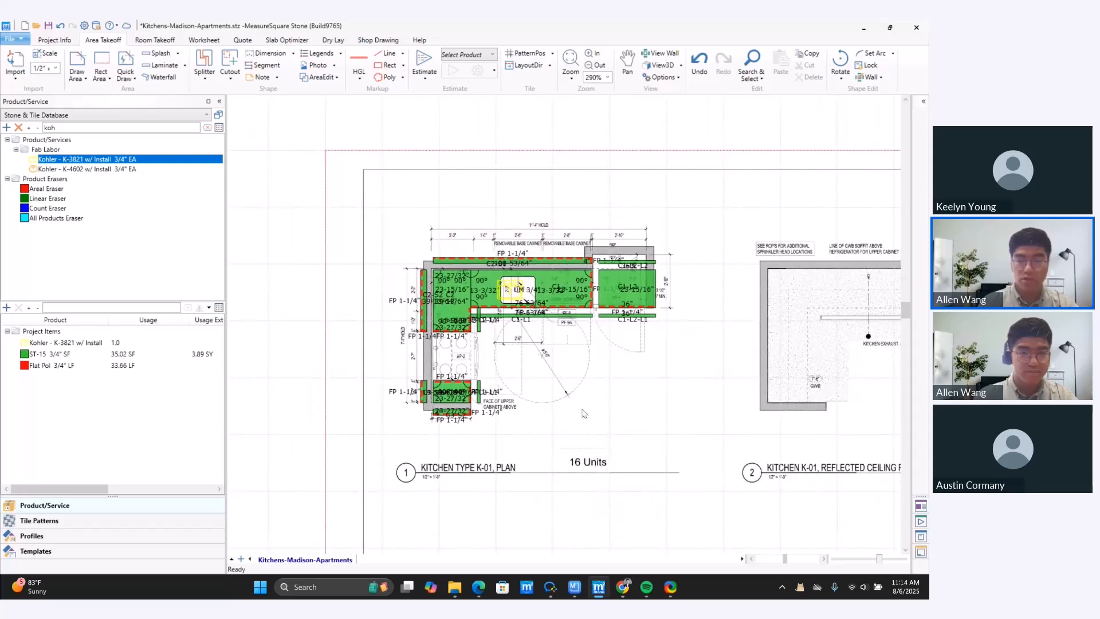
{"action": "scroll", "coordinate": [590, 398], "scroll_direction": "up", "scroll_amount": 2}
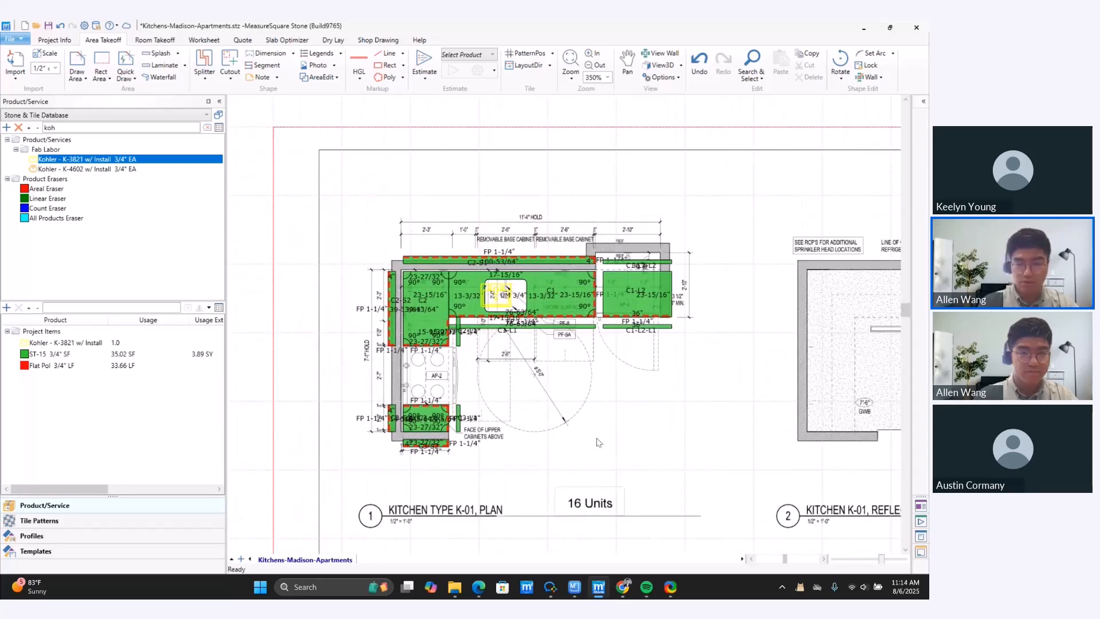
{"action": "right_click", "coordinate": [306, 559]}
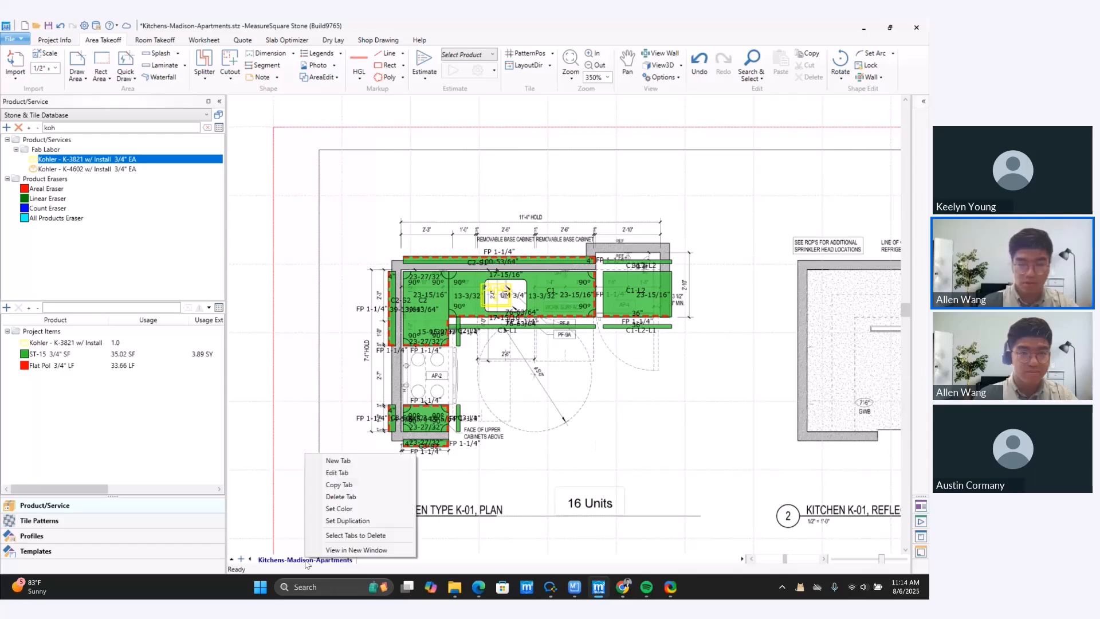
{"action": "left_click", "coordinate": [560, 498]}
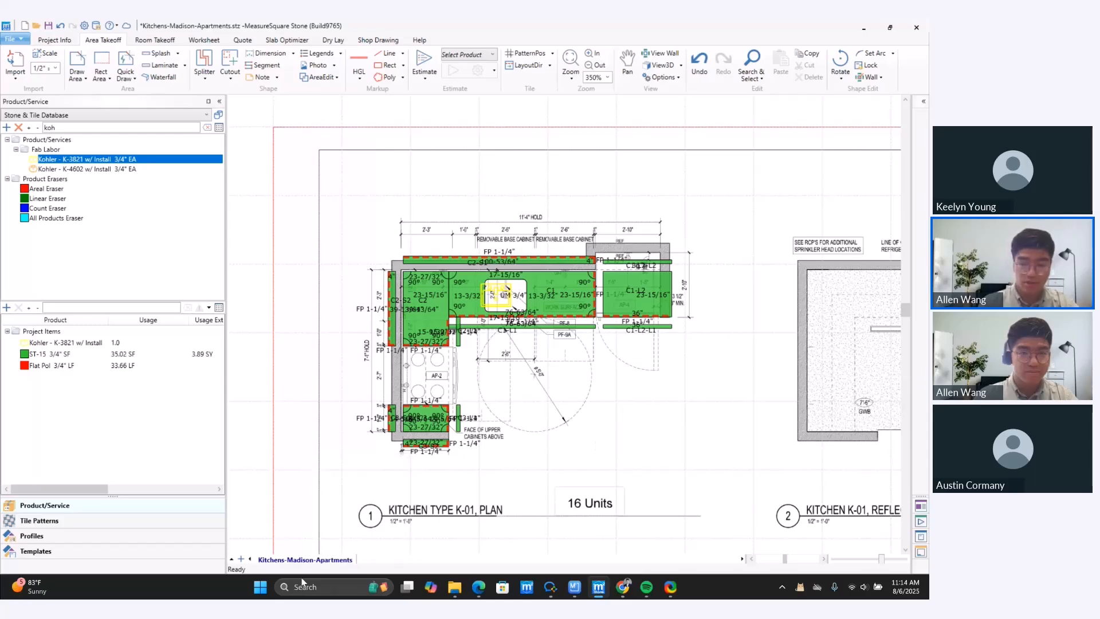
- Set the duplication of the Kitchens-Madison-Apartments sheet to 16
{"action": "right_click", "coordinate": [316, 560]}
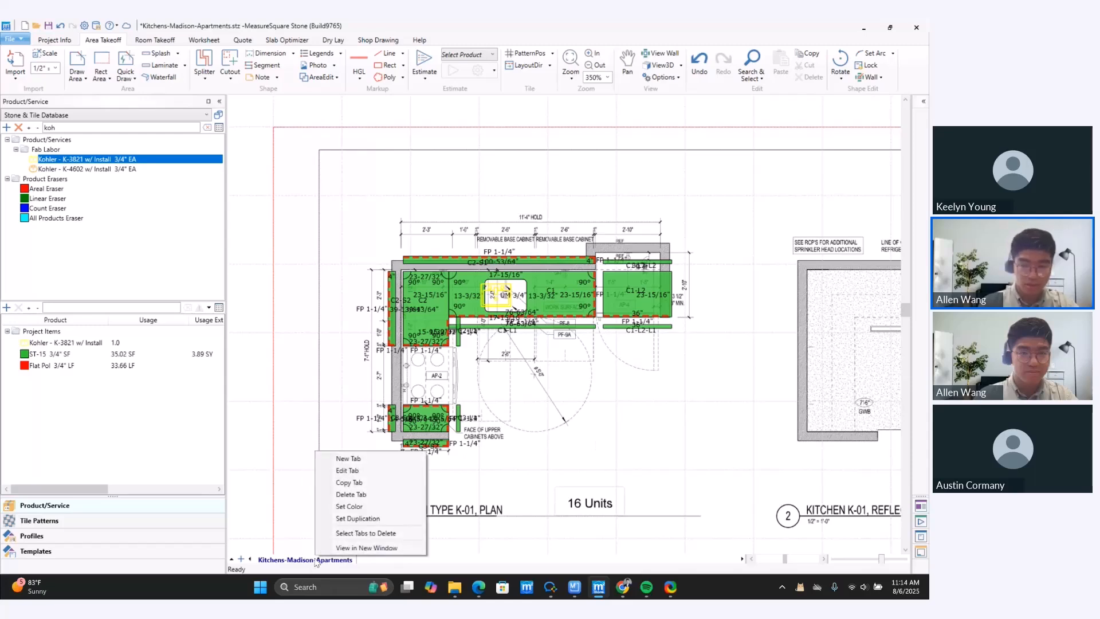
{"action": "left_click", "coordinate": [376, 519]}
{"action": "type", "text": "16"}
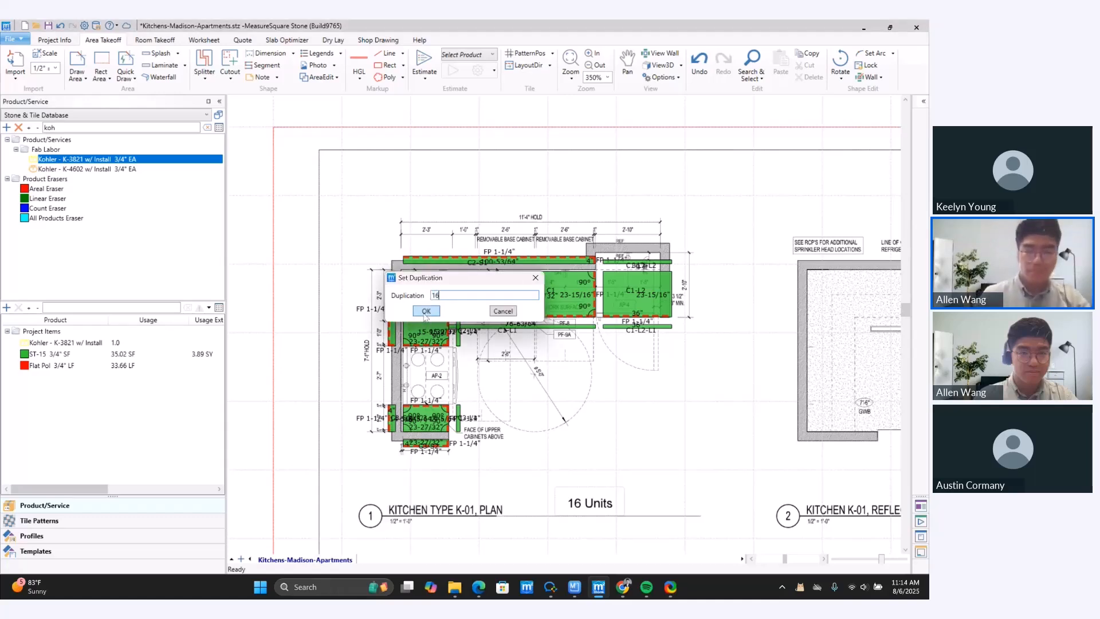
{"action": "left_click", "coordinate": [426, 312]}
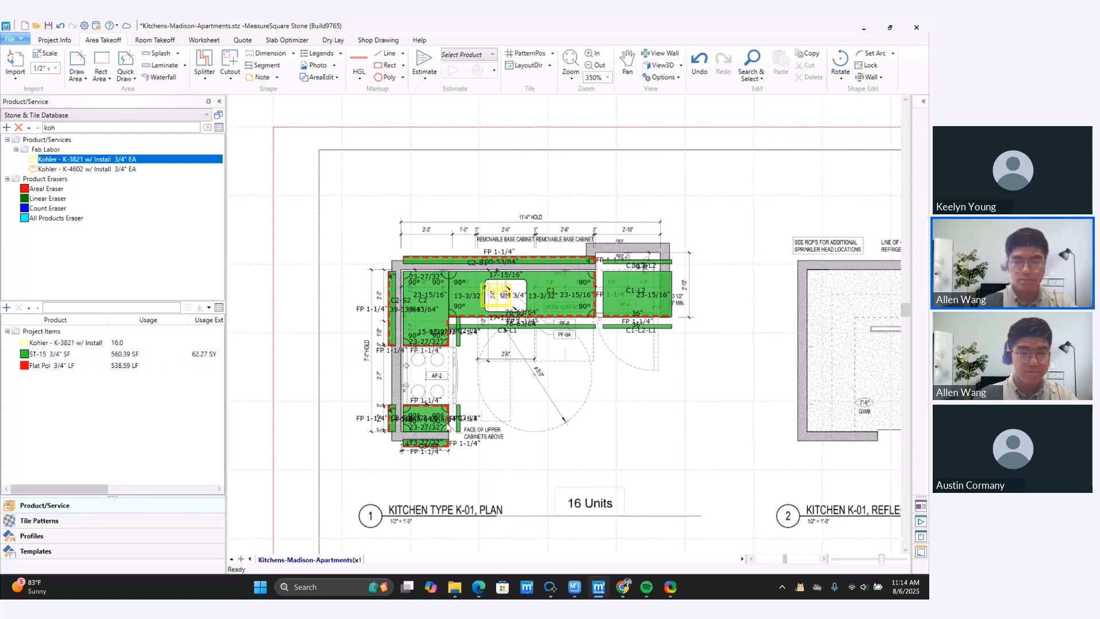
- Select all the Kitchen Type K-01 counter, splash and edge pieces together and set their Tag1 to K-01
{"action": "scroll", "coordinate": [466, 413], "scroll_direction": "down", "scroll_amount": 2}
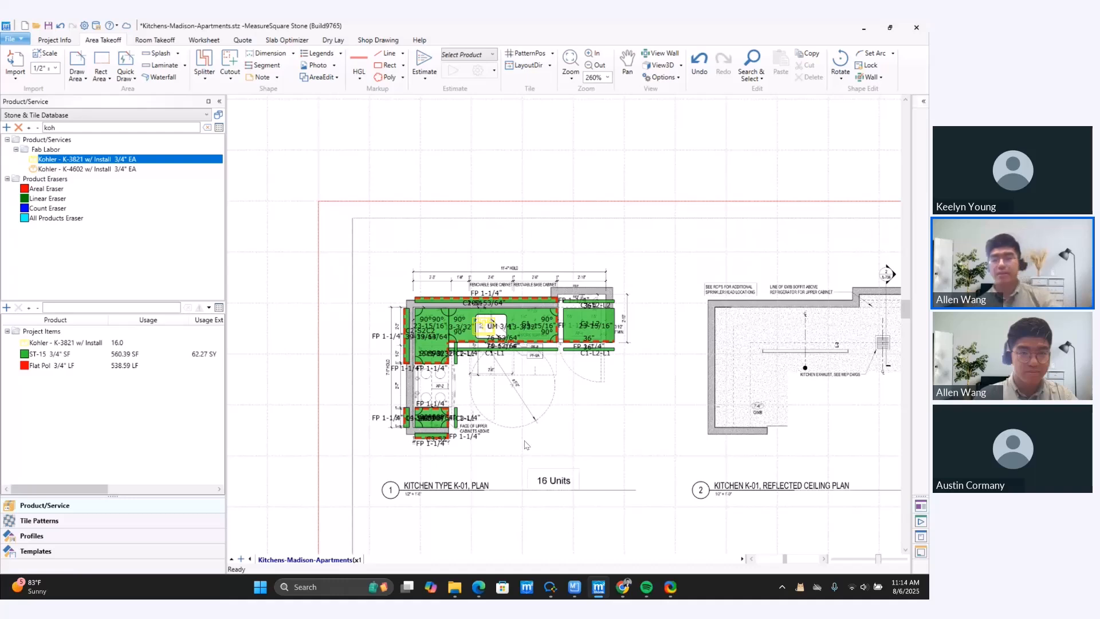
{"action": "left_click_drag", "start_coordinate": [382, 268], "coordinate": [687, 494]}
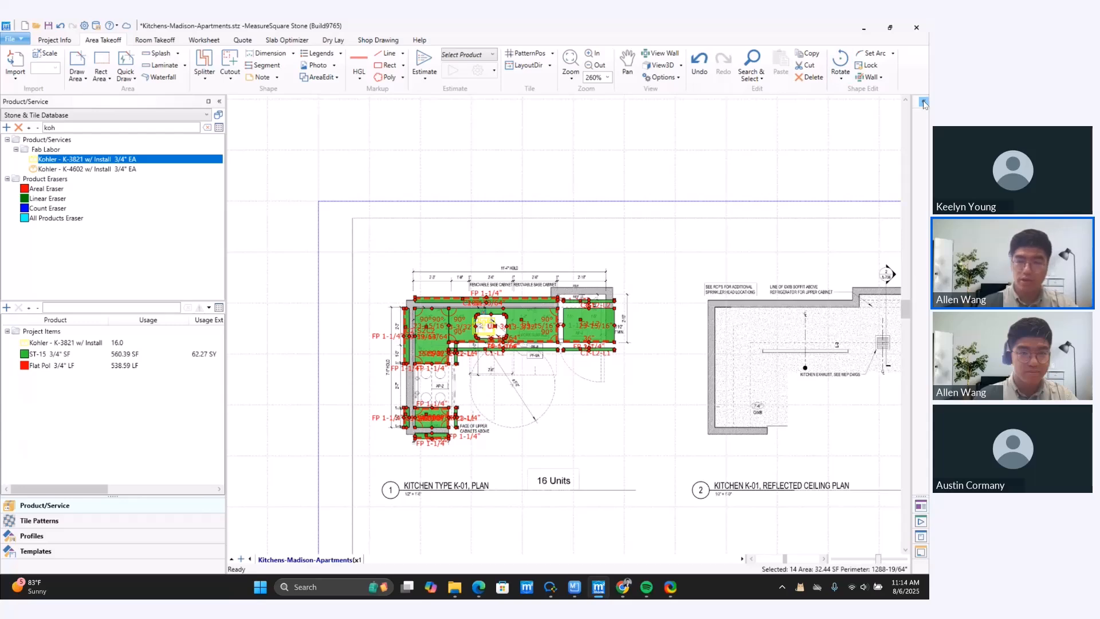
{"action": "left_click", "coordinate": [428, 245]}
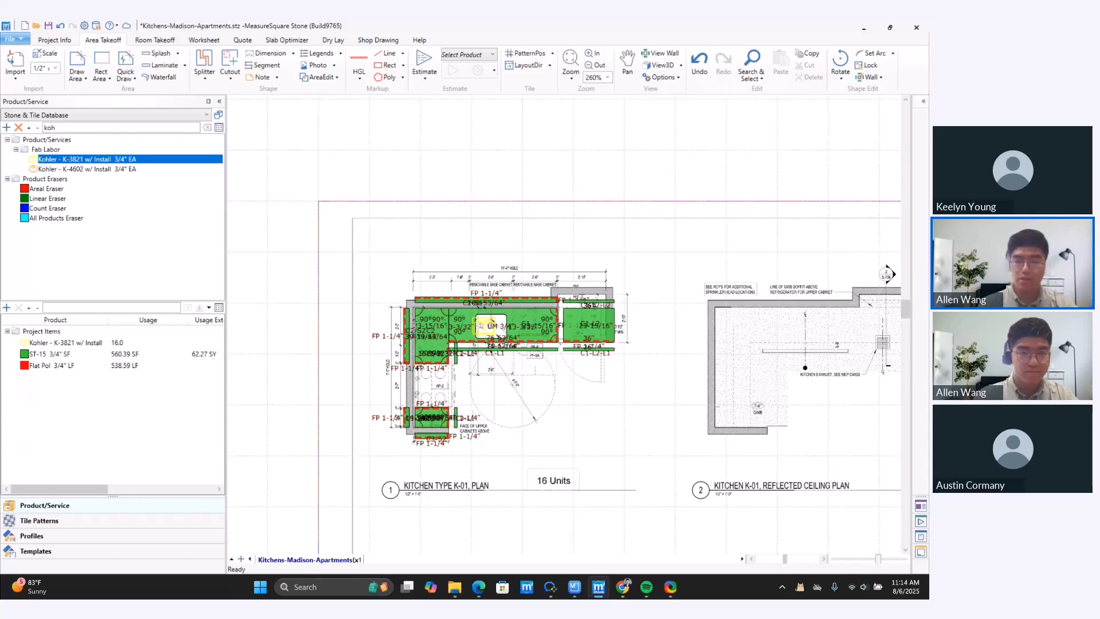
{"action": "scroll", "coordinate": [445, 350], "scroll_direction": "up", "scroll_amount": 3}
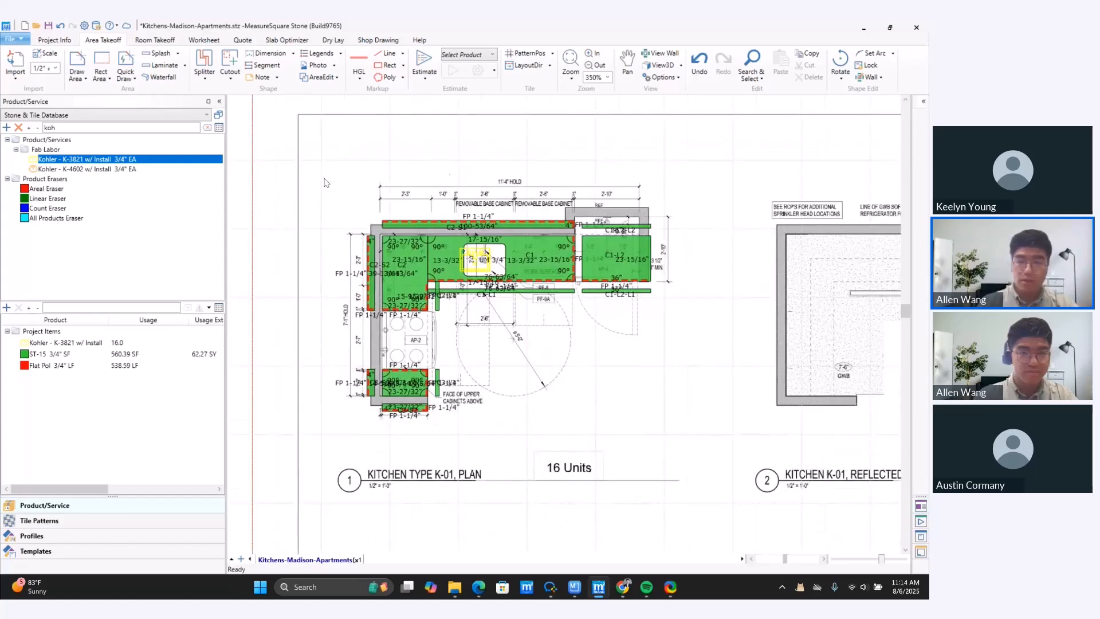
{"action": "left_click_drag", "start_coordinate": [323, 178], "coordinate": [612, 439]}
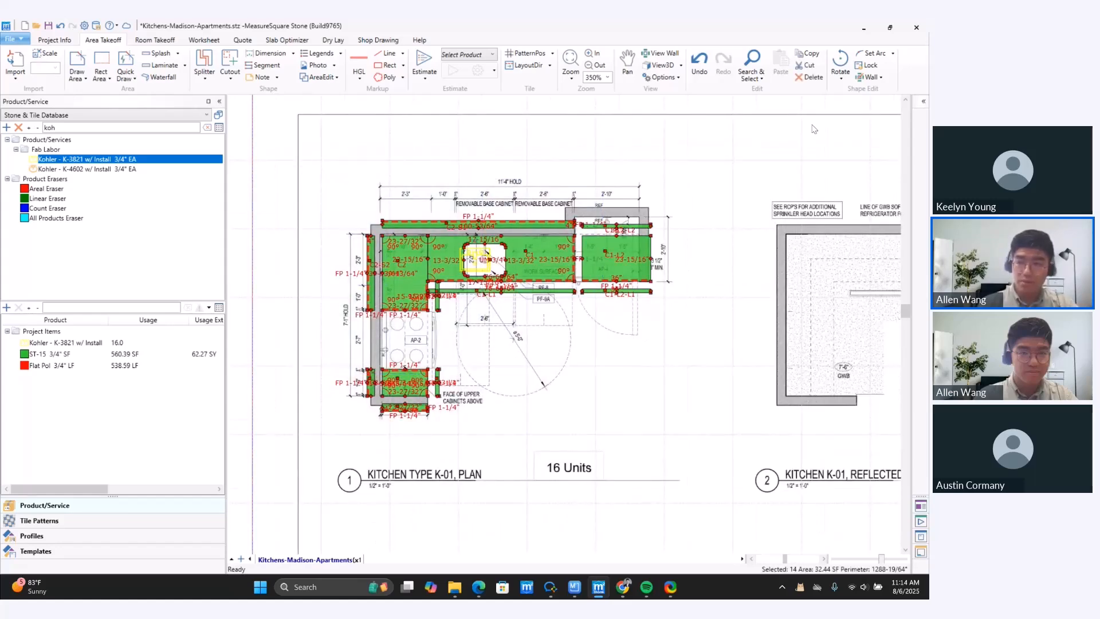
{"action": "left_click", "coordinate": [923, 101]}
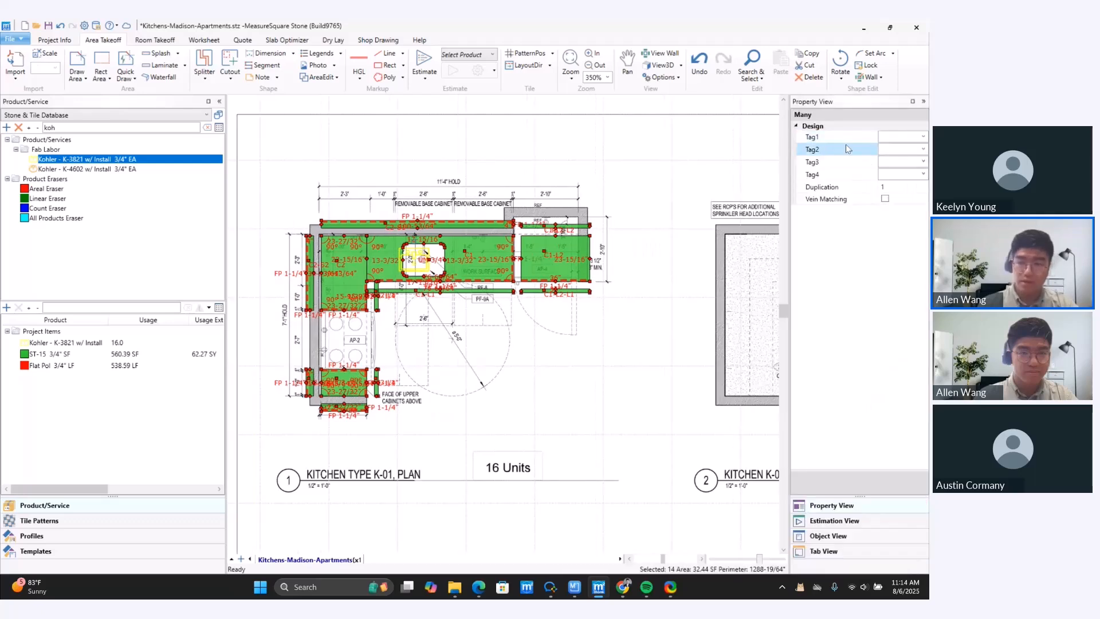
{"action": "left_click", "coordinate": [921, 139]}
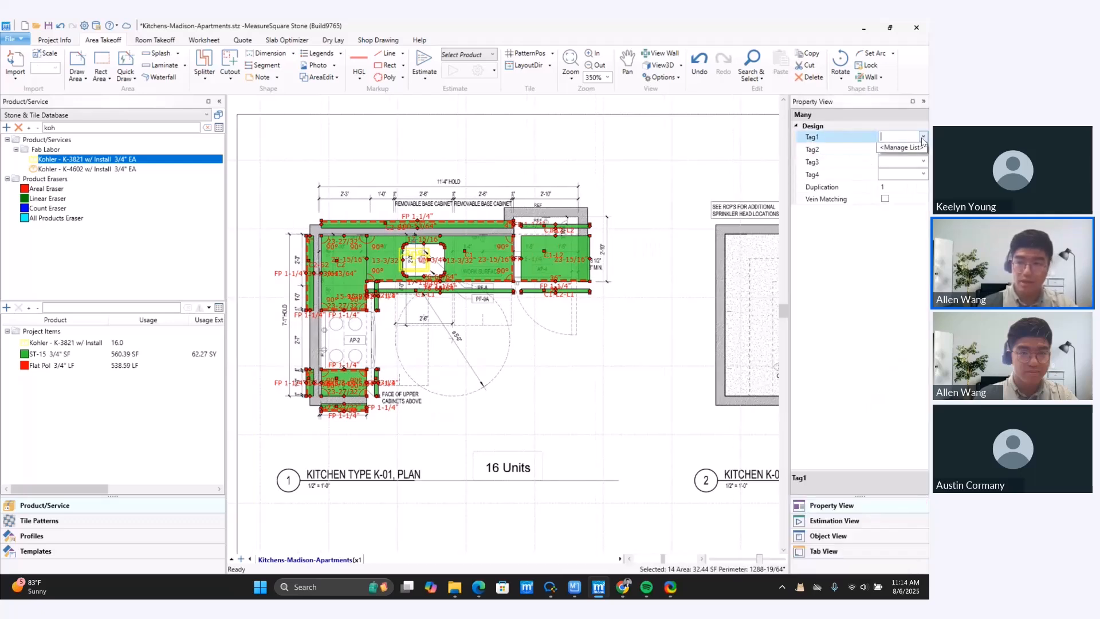
{"action": "left_click", "coordinate": [921, 141]}
{"action": "left_click", "coordinate": [901, 136]}
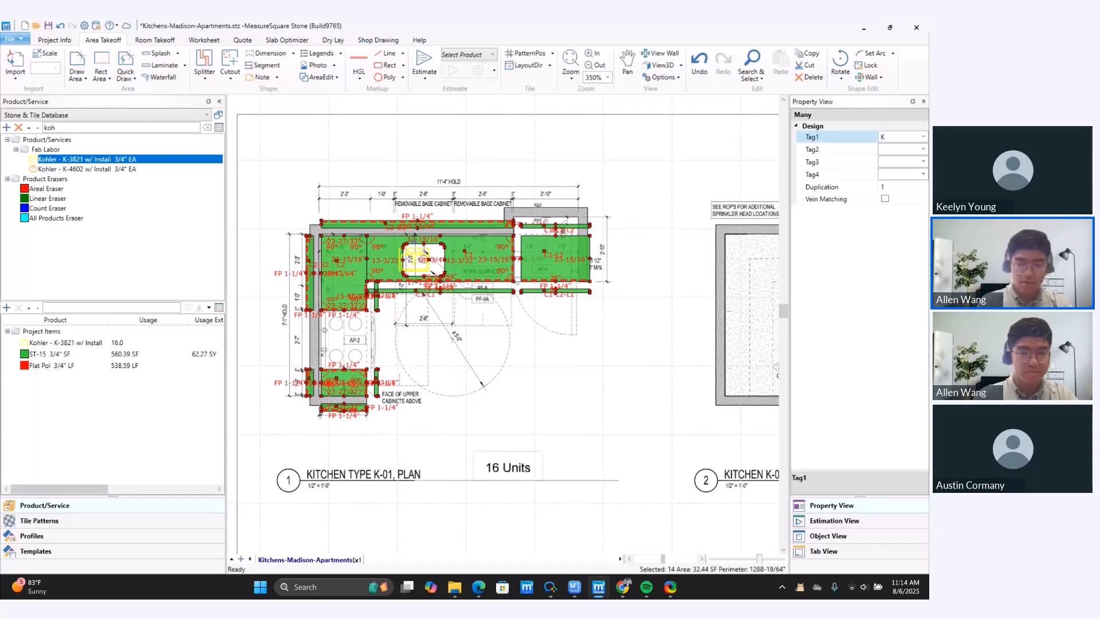
{"action": "type", "text": "K-01"}
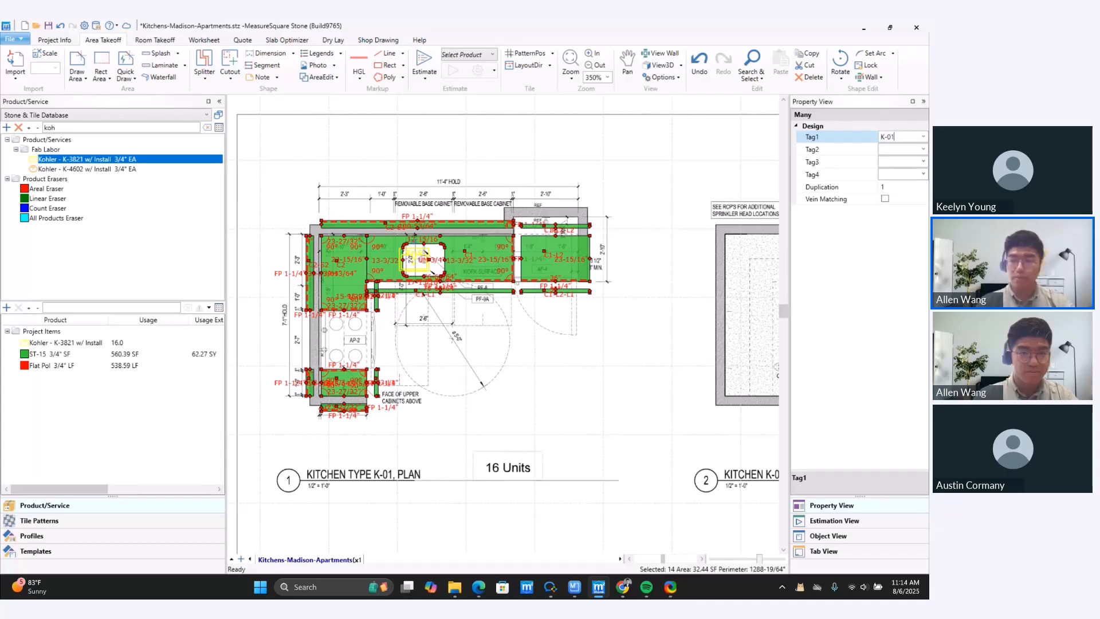
{"action": "left_click", "coordinate": [800, 261]}
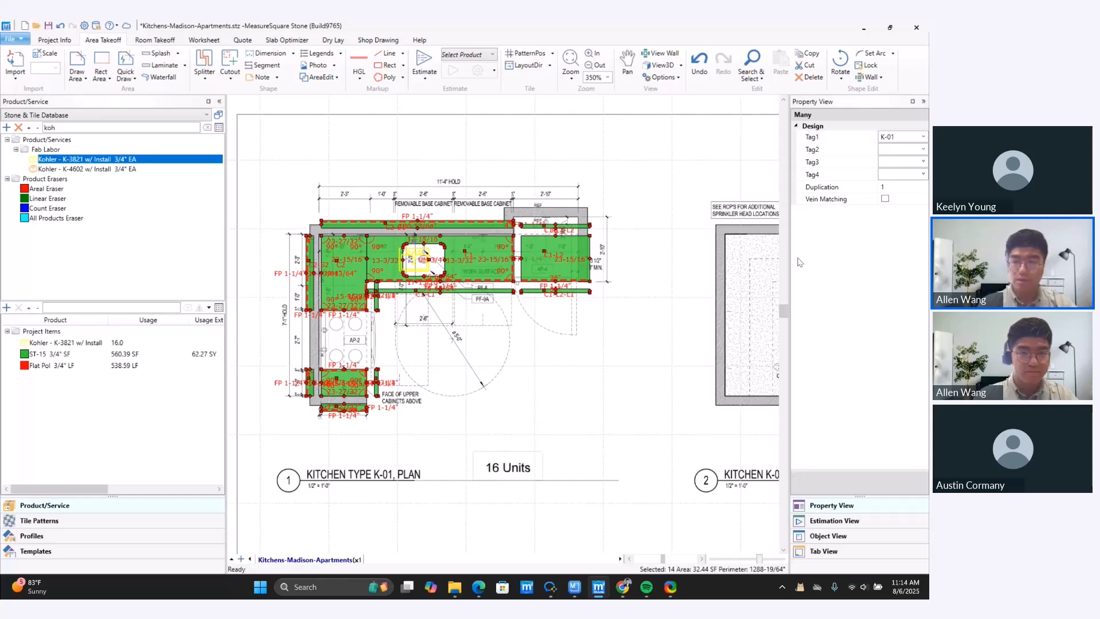
{"action": "left_click", "coordinate": [648, 333]}
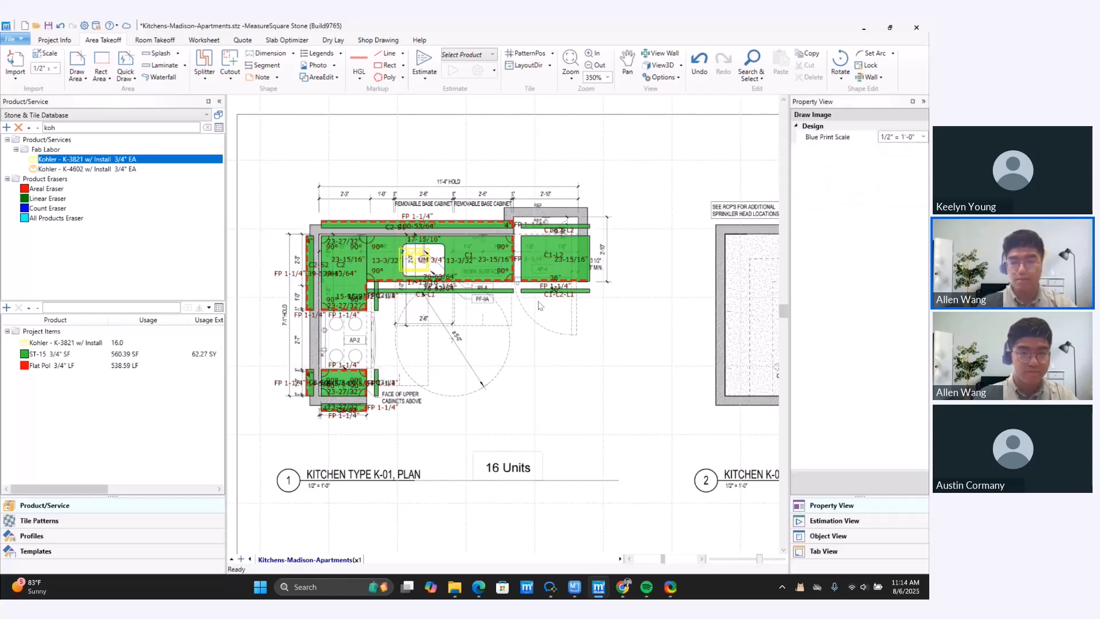
- Check the tag properties of the K-01 sink run, the small counter beside the range and its two splashes
{"action": "left_click", "coordinate": [490, 270]}
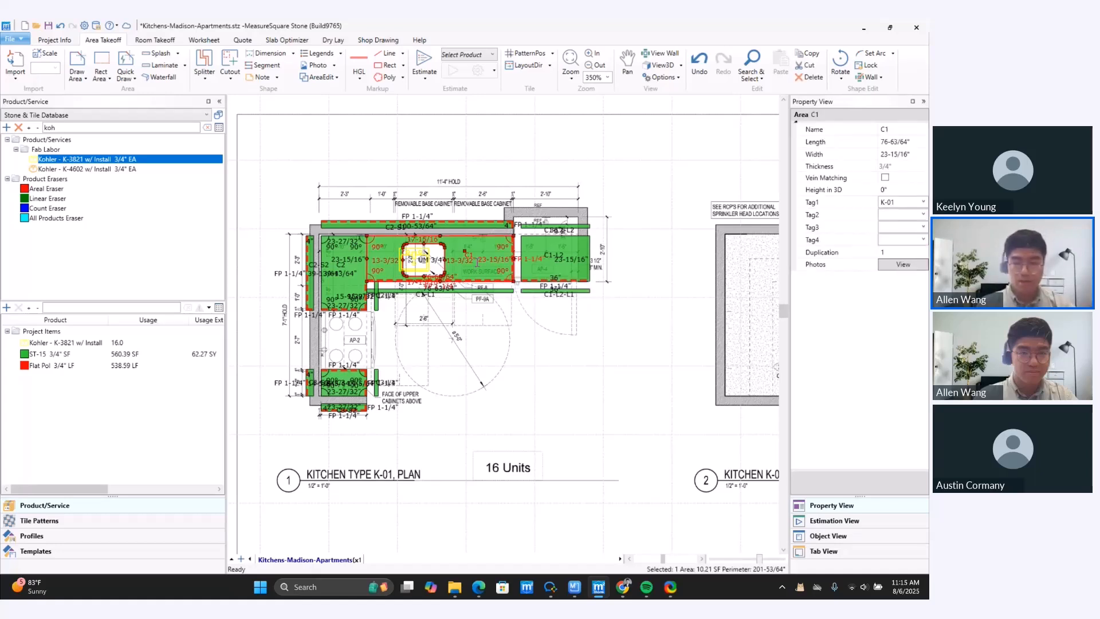
{"action": "scroll", "coordinate": [479, 270], "scroll_direction": "up", "scroll_amount": 2}
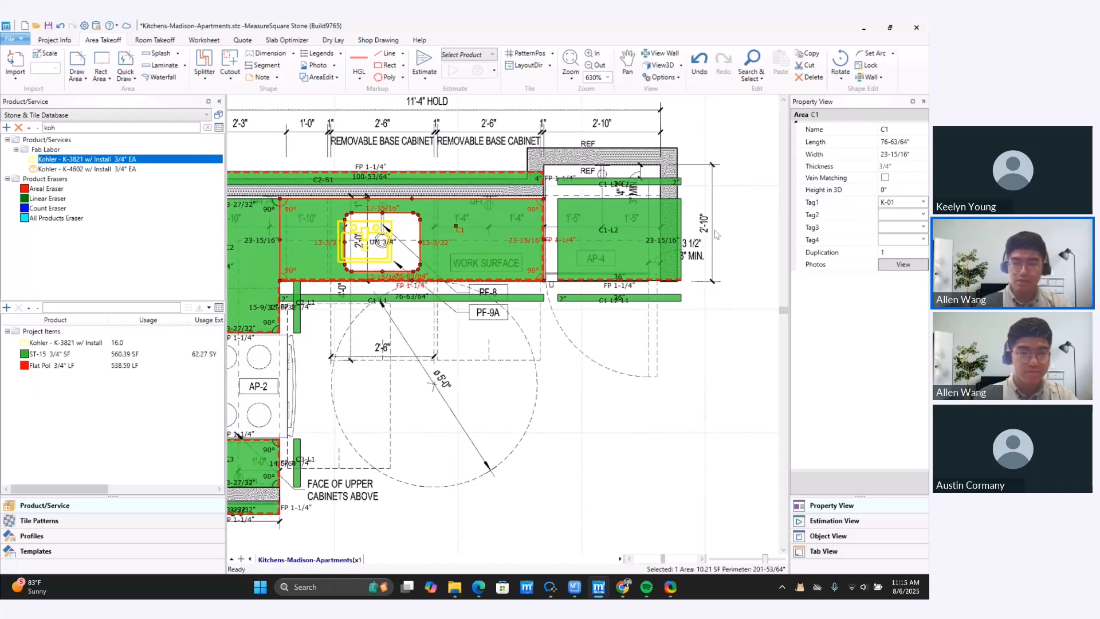
{"action": "scroll", "coordinate": [617, 260], "scroll_direction": "down", "scroll_amount": 1}
{"action": "left_click", "coordinate": [401, 420]}
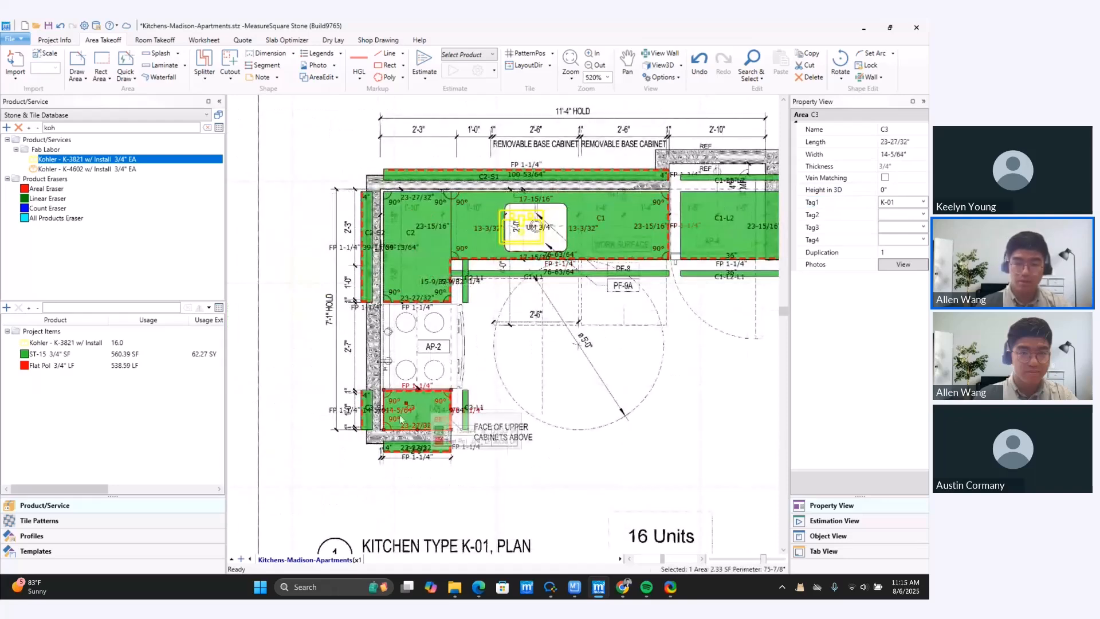
{"action": "left_click", "coordinate": [367, 427]}
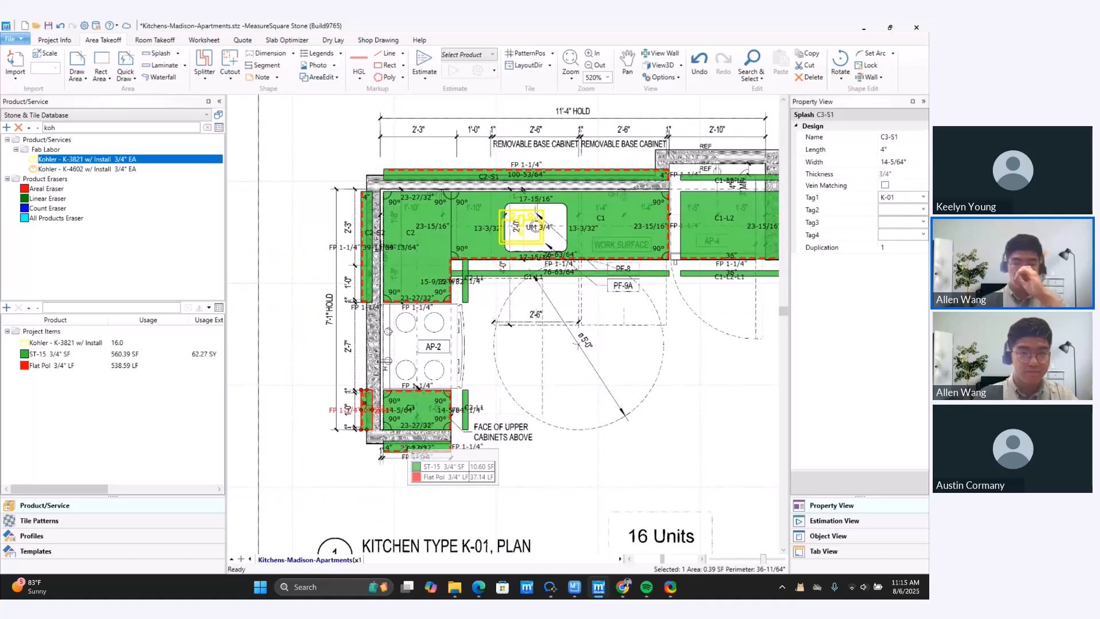
{"action": "left_click", "coordinate": [398, 451]}
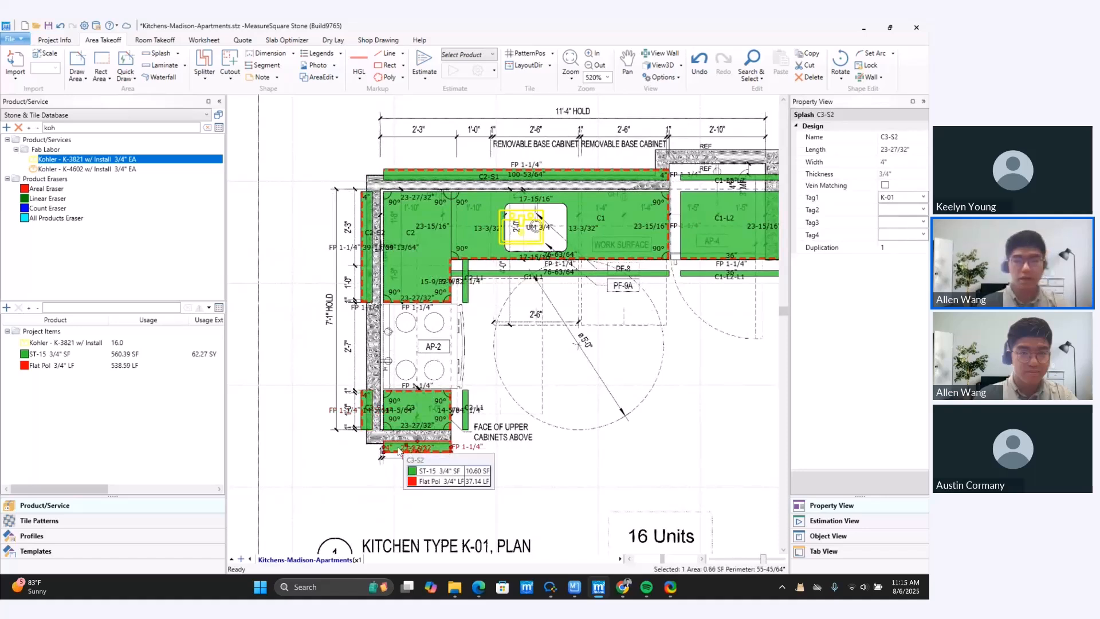
{"action": "left_click", "coordinate": [902, 200]}
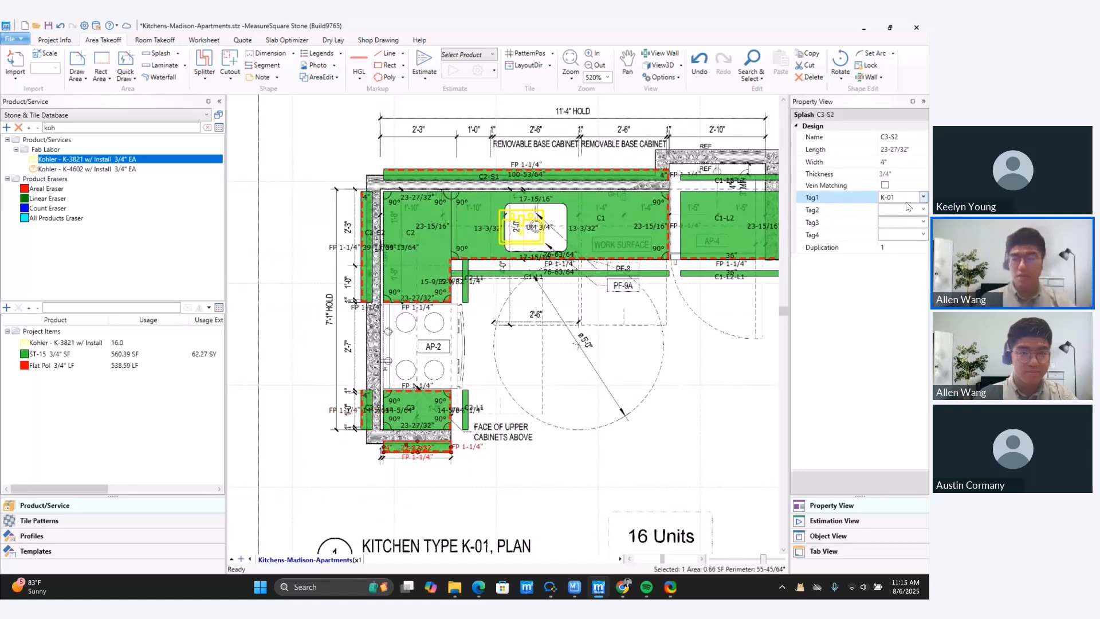
{"action": "scroll", "coordinate": [594, 228], "scroll_direction": "down", "scroll_amount": 4}
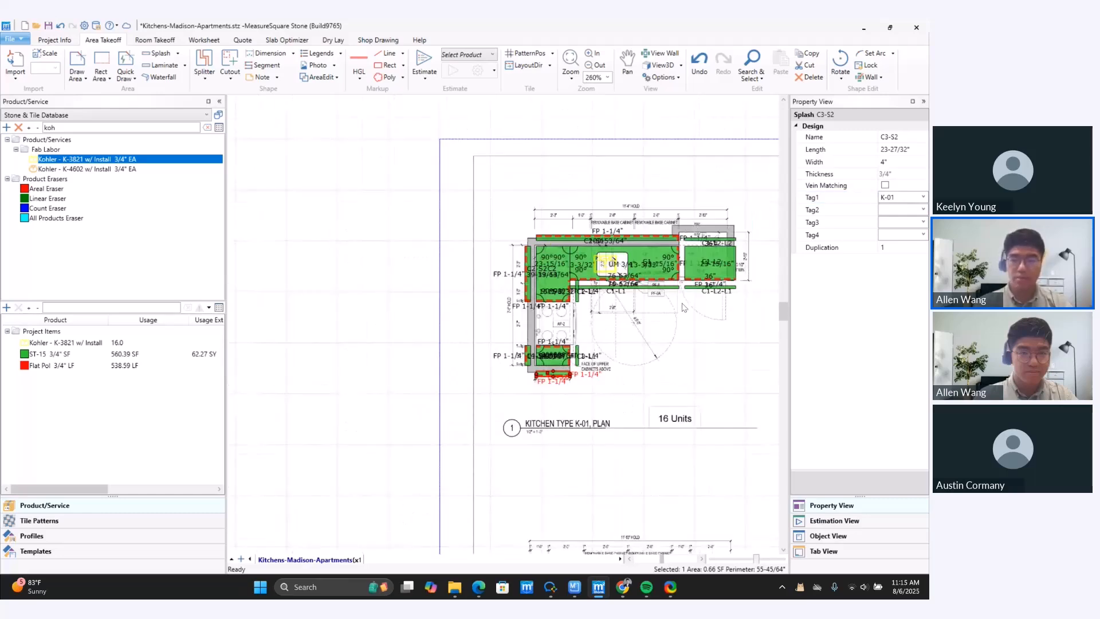
{"action": "middle_click_drag", "start_coordinate": [633, 271], "coordinate": [605, 248]}
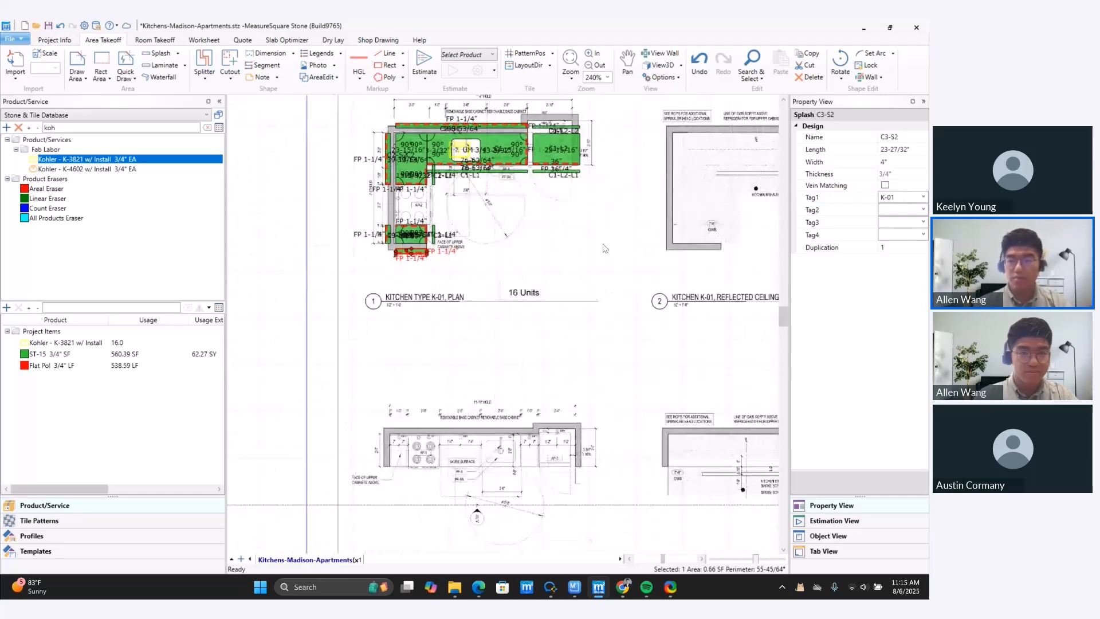
{"action": "left_click", "coordinate": [902, 201]}
{"action": "left_click", "coordinate": [901, 222]}
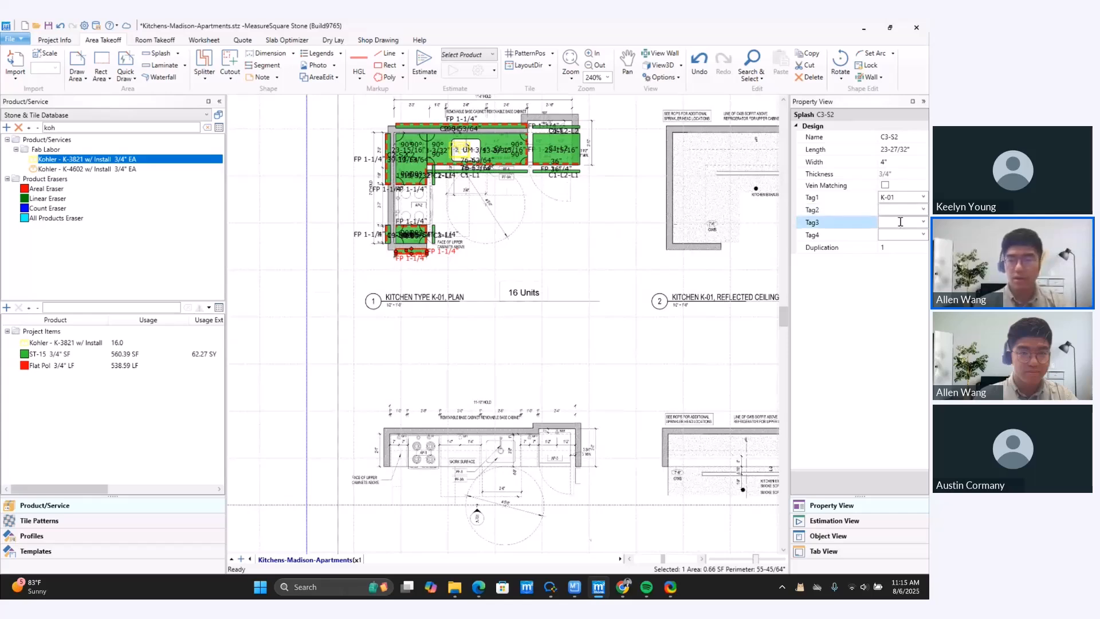
- Draw a rectangular counter area about 114-1/4" by 23-5/8" on the Kitchen Type K-02 plan, from the end wall across the range to the refrigerator
{"action": "middle_click_drag", "start_coordinate": [699, 382], "coordinate": [689, 374]}
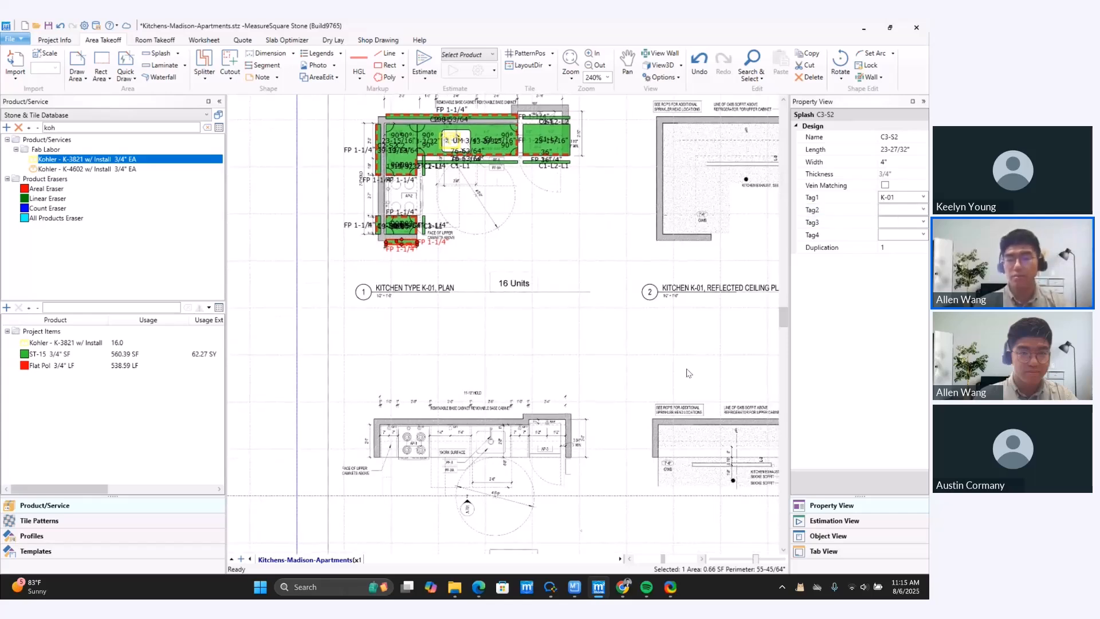
{"action": "scroll", "coordinate": [685, 366], "scroll_direction": "down", "scroll_amount": 2}
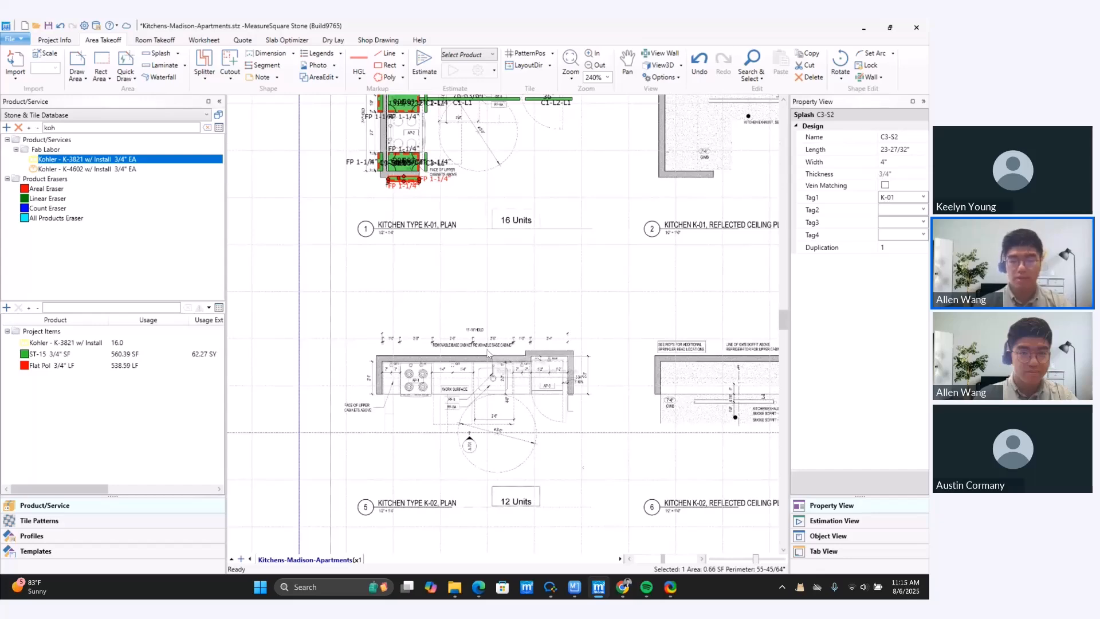
{"action": "scroll", "coordinate": [462, 381], "scroll_direction": "up", "scroll_amount": 3}
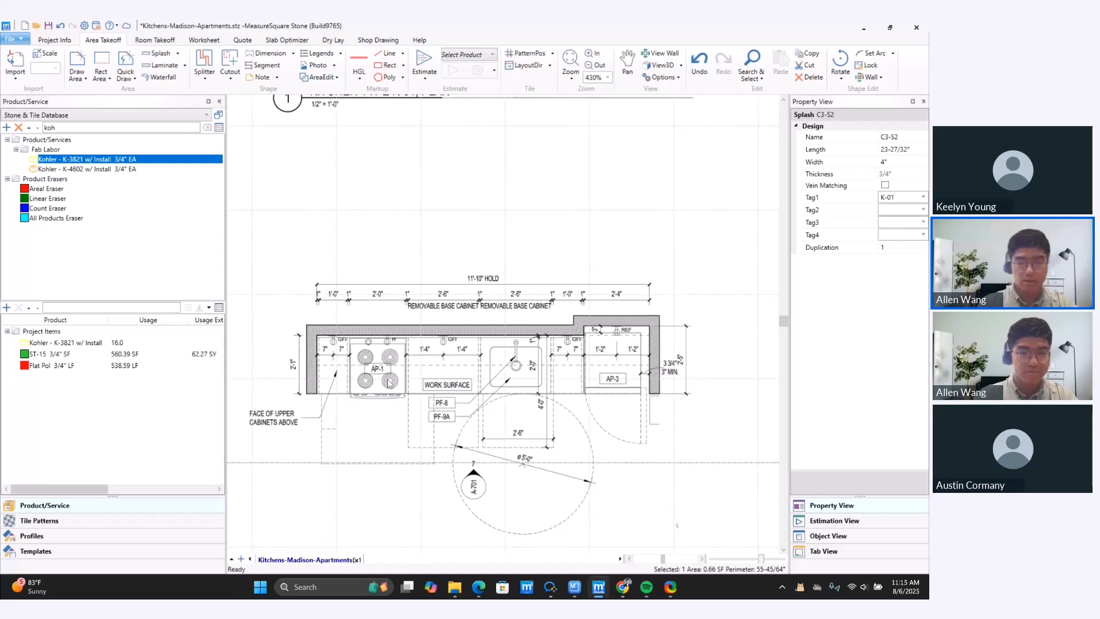
{"action": "middle_click_drag", "start_coordinate": [389, 384], "coordinate": [373, 348]}
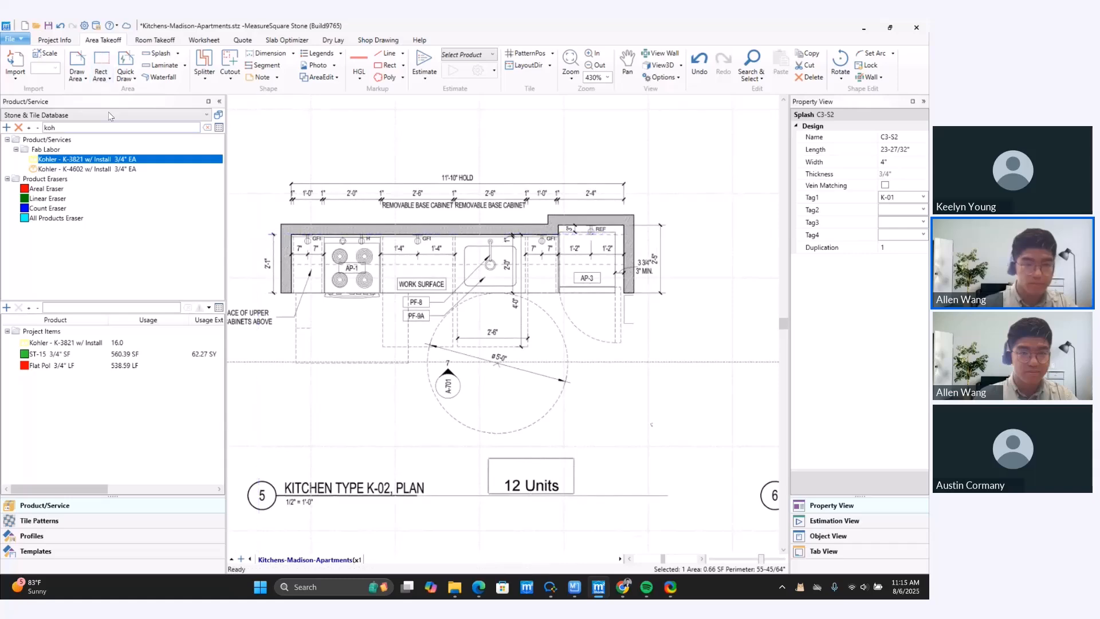
{"action": "left_click", "coordinate": [77, 63]}
{"action": "scroll", "coordinate": [271, 240], "scroll_direction": "up", "scroll_amount": 3}
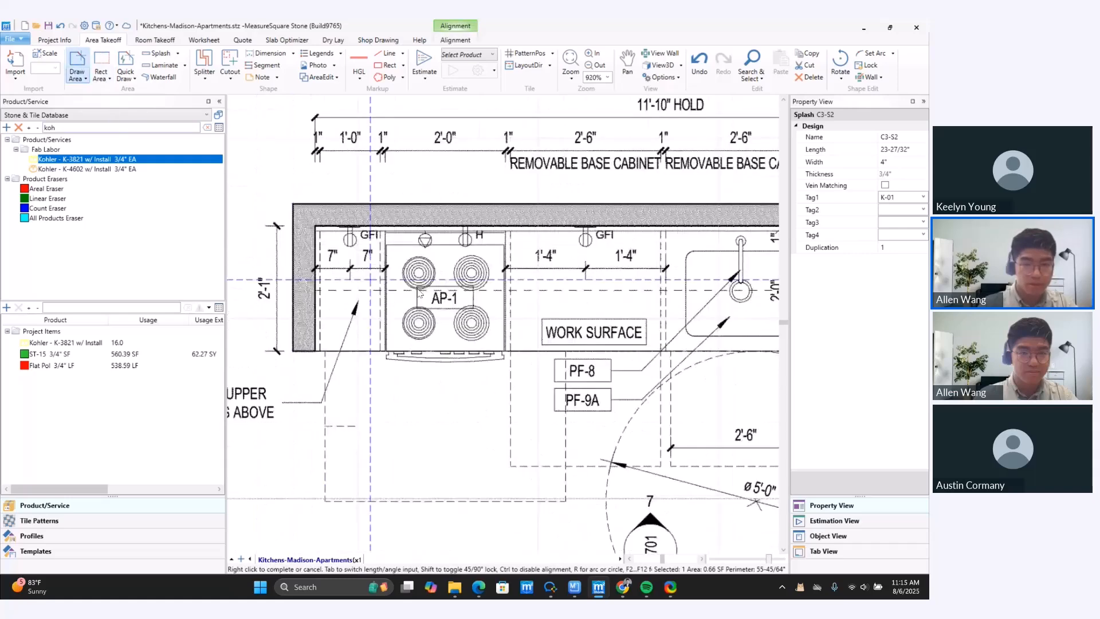
{"action": "middle_click_drag", "start_coordinate": [418, 289], "coordinate": [340, 276]}
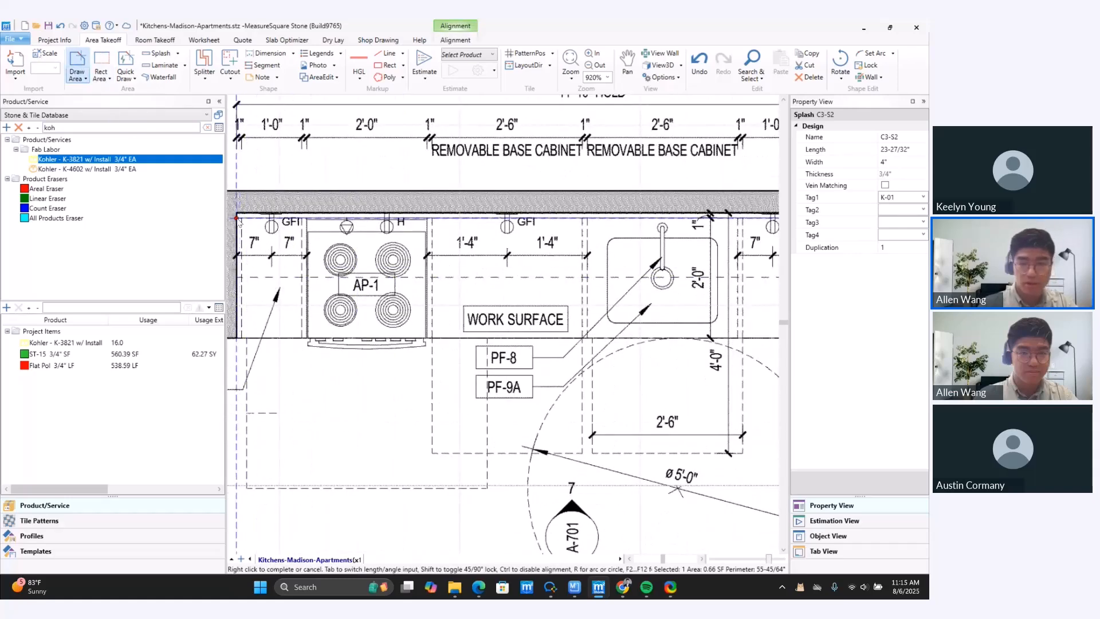
{"action": "left_click", "coordinate": [237, 219]}
{"action": "scroll", "coordinate": [591, 260], "scroll_direction": "down", "scroll_amount": 2}
{"action": "middle_click_drag", "start_coordinate": [628, 273], "coordinate": [468, 256]}
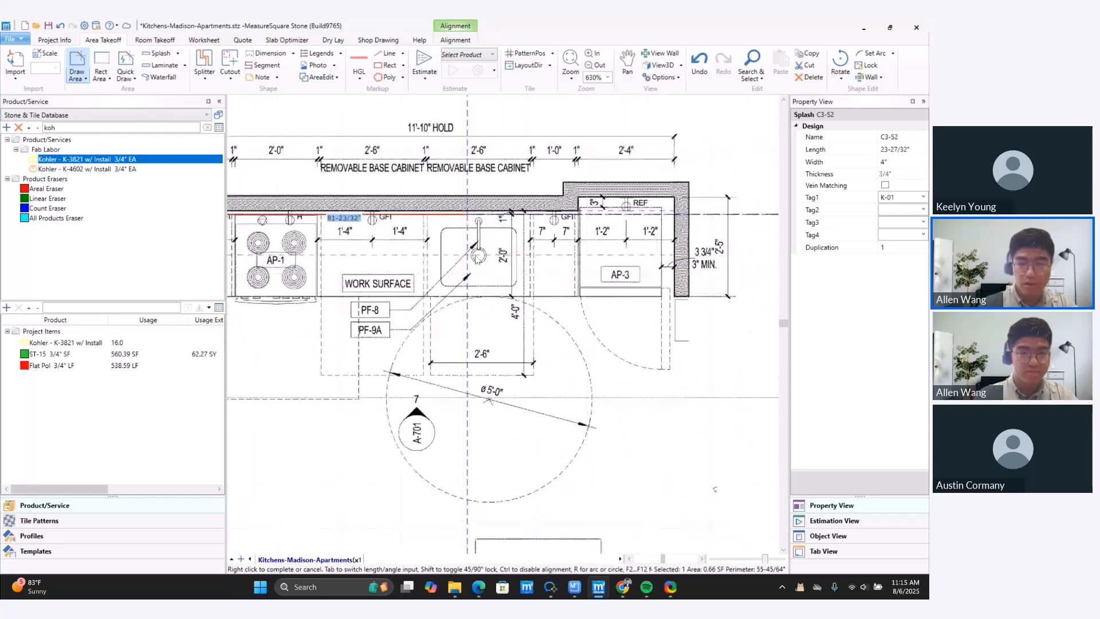
{"action": "left_click", "coordinate": [579, 259]}
{"action": "left_click", "coordinate": [579, 296]}
{"action": "middle_click_drag", "start_coordinate": [427, 280], "coordinate": [614, 298]}
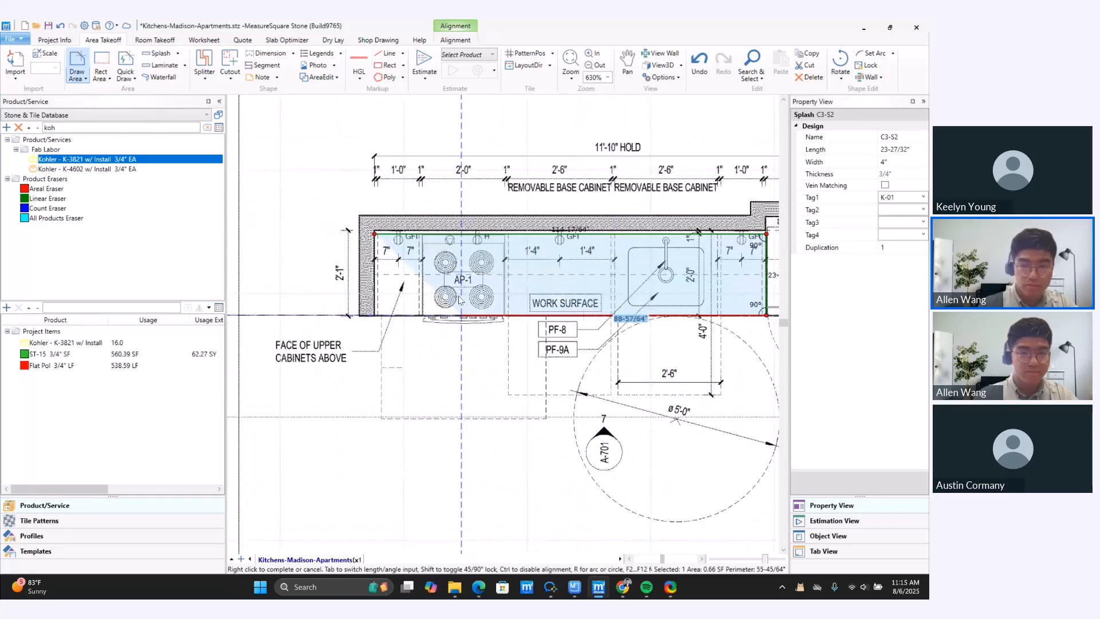
{"action": "right_click", "coordinate": [394, 314]}
{"action": "left_click", "coordinate": [503, 310]}
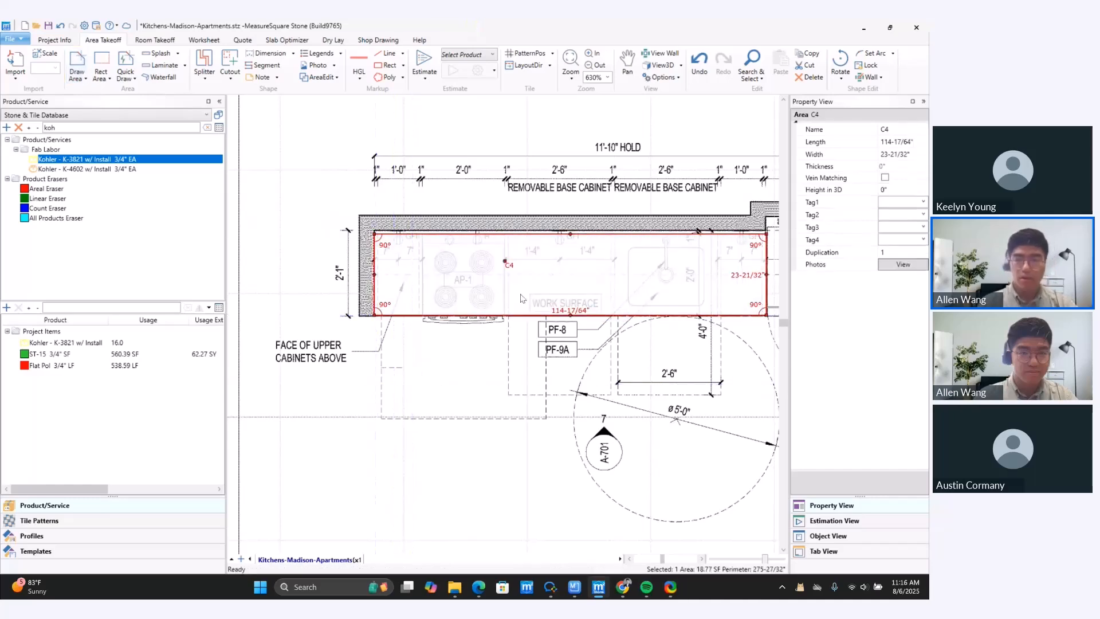
- Split the K-02 counter along the sink side of the range, leaving pieces about 38-1/8" and 76" long
{"action": "scroll", "coordinate": [503, 310], "scroll_direction": "down", "scroll_amount": 4}
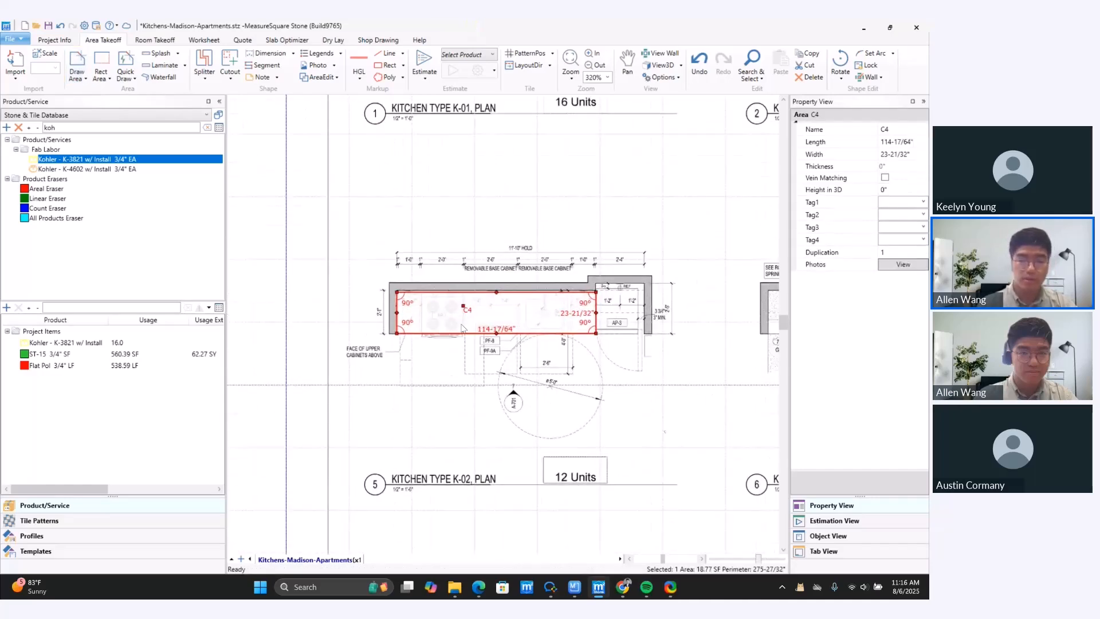
{"action": "scroll", "coordinate": [461, 327], "scroll_direction": "up", "scroll_amount": 4}
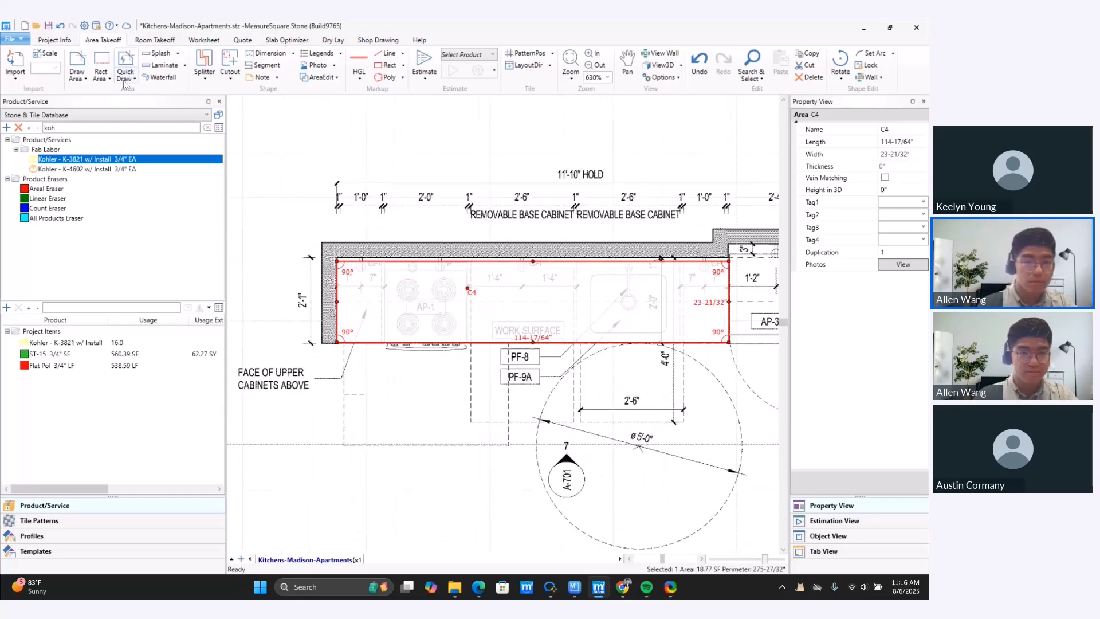
{"action": "left_click", "coordinate": [205, 71]}
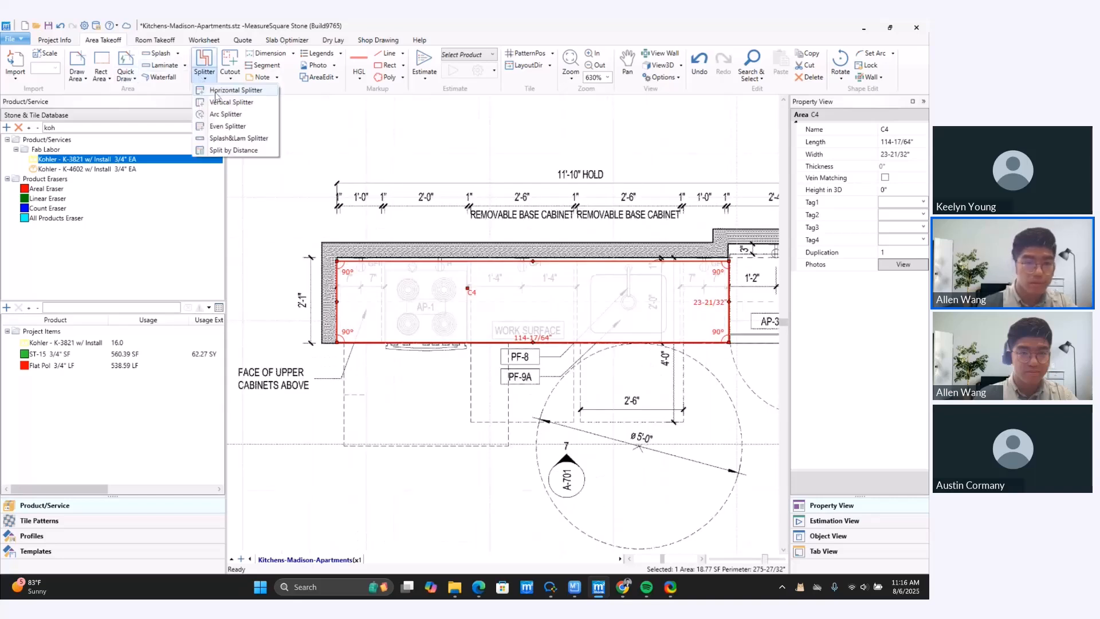
{"action": "left_click", "coordinate": [216, 91]}
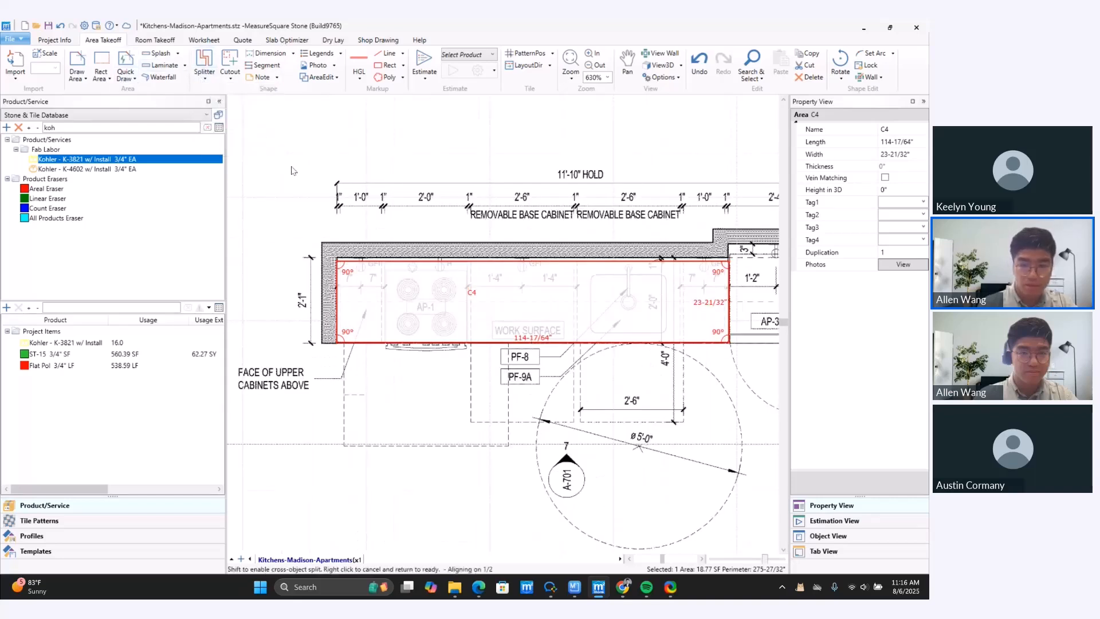
{"action": "scroll", "coordinate": [474, 344], "scroll_direction": "up", "scroll_amount": 4}
{"action": "left_click", "coordinate": [474, 343]}
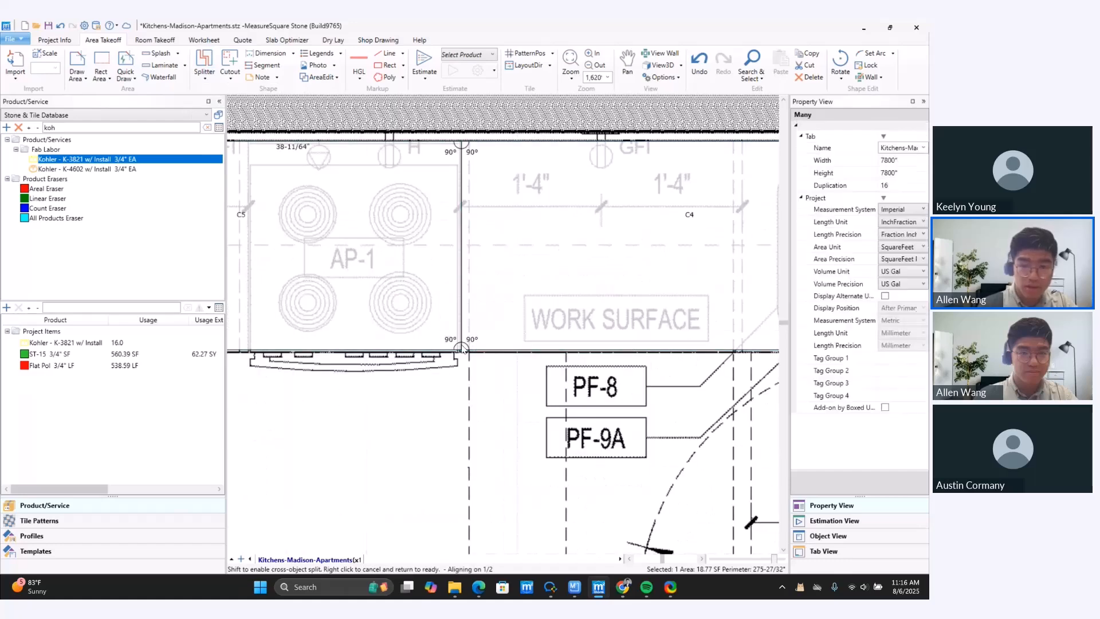
{"action": "right_click", "coordinate": [463, 348]}
- Shorten the K-02 end-wall counter piece to 13-7/8" so that it stops at the near side of the range
{"action": "scroll", "coordinate": [475, 338], "scroll_direction": "down", "scroll_amount": 3}
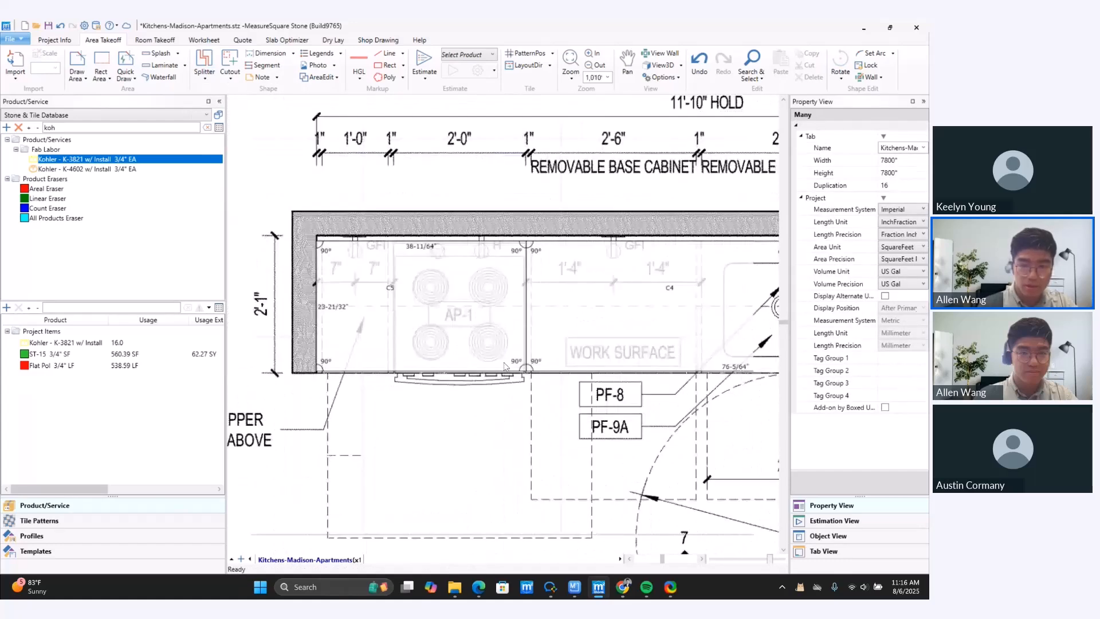
{"action": "left_click", "coordinate": [486, 326]}
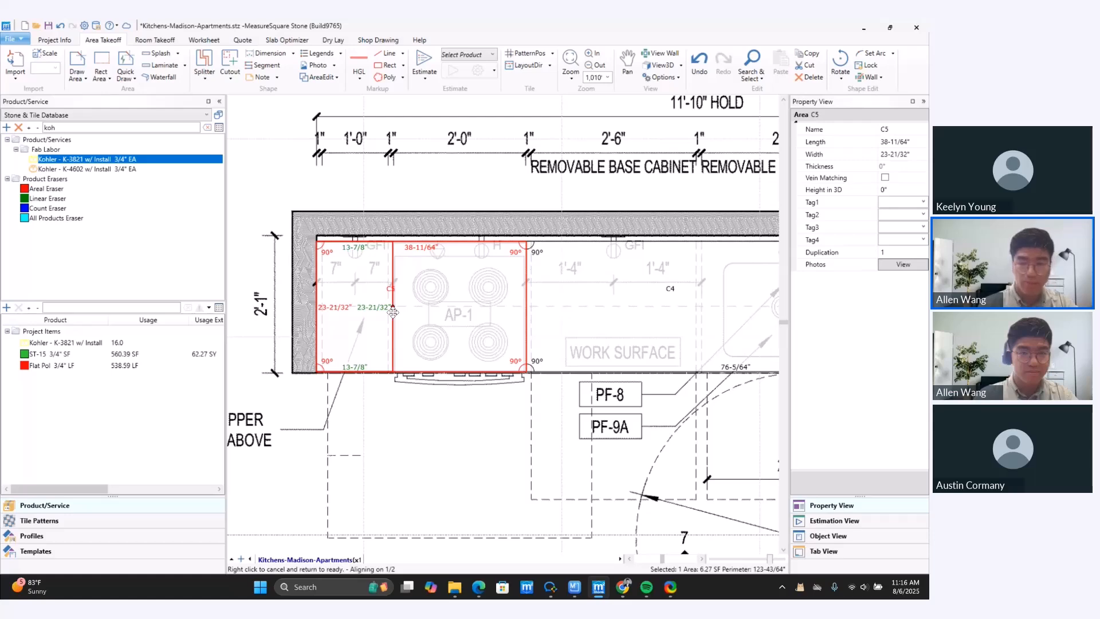
{"action": "left_click", "coordinate": [392, 312]}
- Add 4" splashes behind both K-02 counter pieces and along the end wall of the small piece
{"action": "scroll", "coordinate": [584, 425], "scroll_direction": "down", "scroll_amount": 3}
{"action": "scroll", "coordinate": [584, 425], "scroll_direction": "down", "scroll_amount": 1}
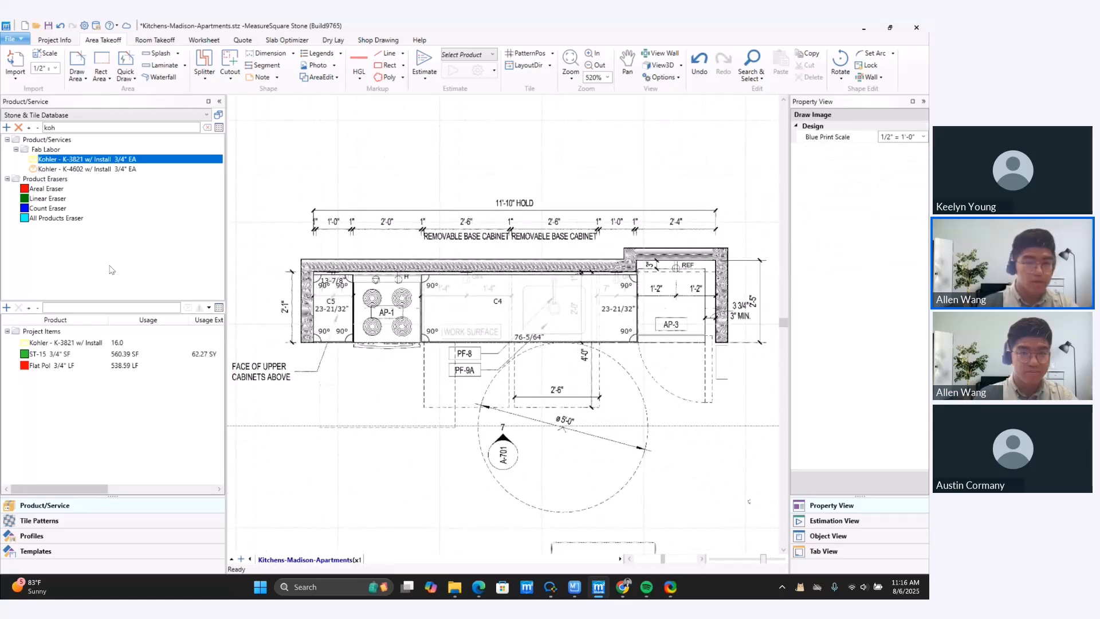
{"action": "left_click", "coordinate": [158, 53]}
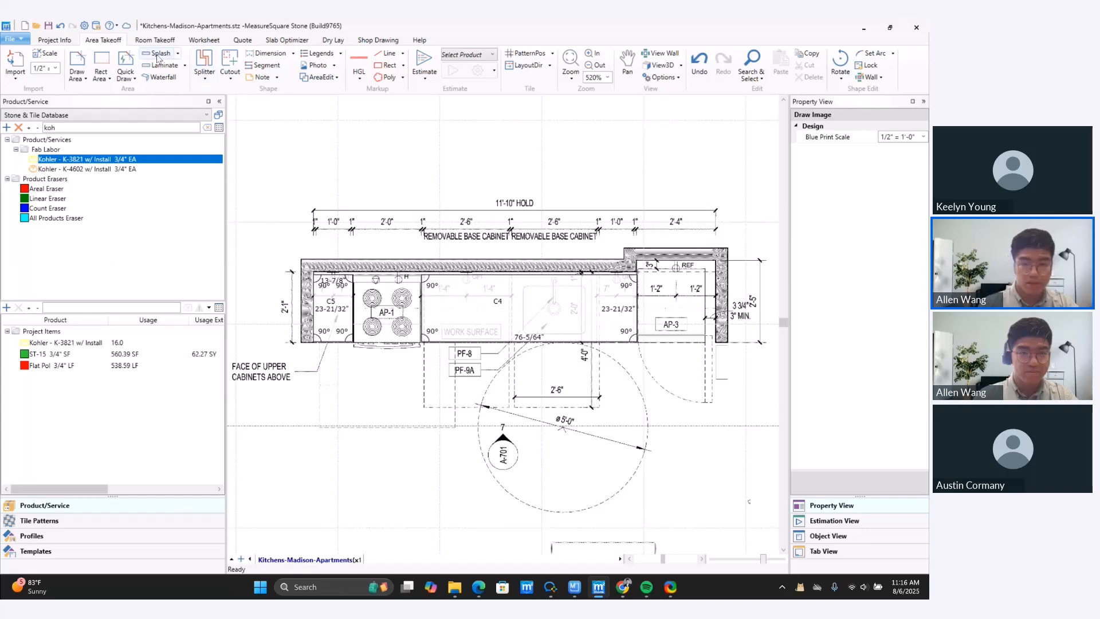
{"action": "left_click", "coordinate": [474, 260]}
{"action": "left_click", "coordinate": [294, 257]}
{"action": "left_click", "coordinate": [295, 303]}
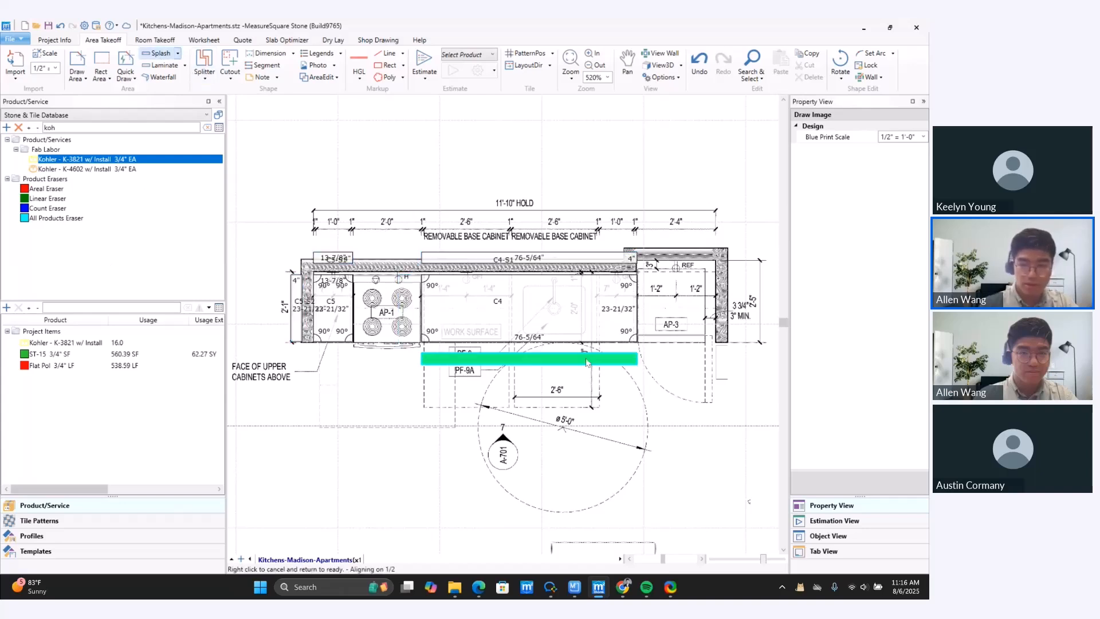
{"action": "right_click", "coordinate": [527, 361]}
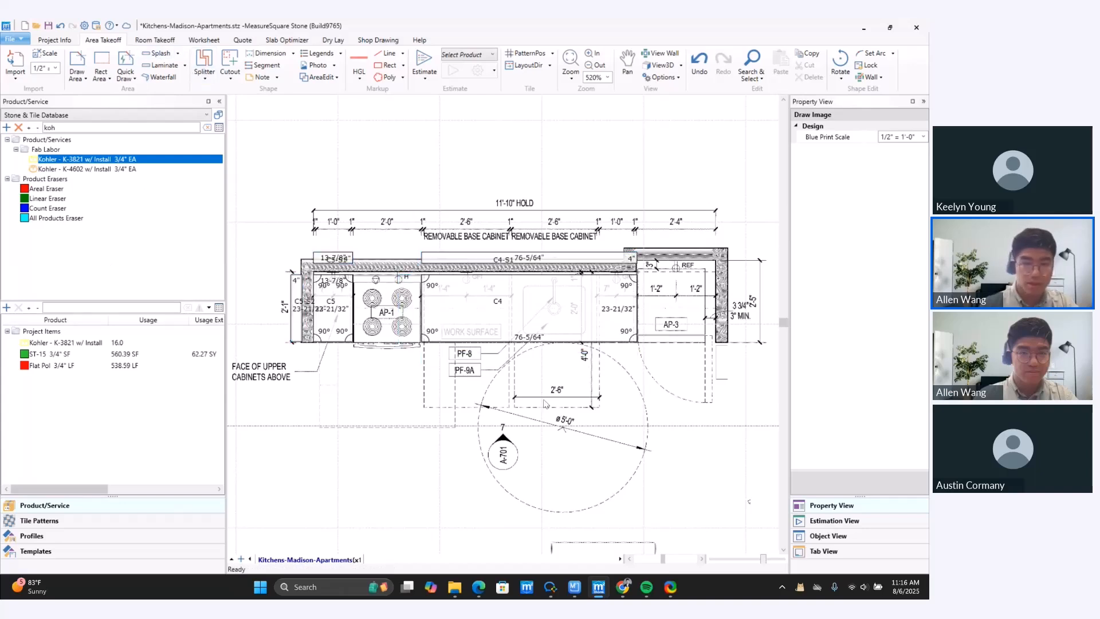
- Add laminated edge strips along the fronts of both K-02 counter pieces
{"action": "left_click", "coordinate": [162, 65]}
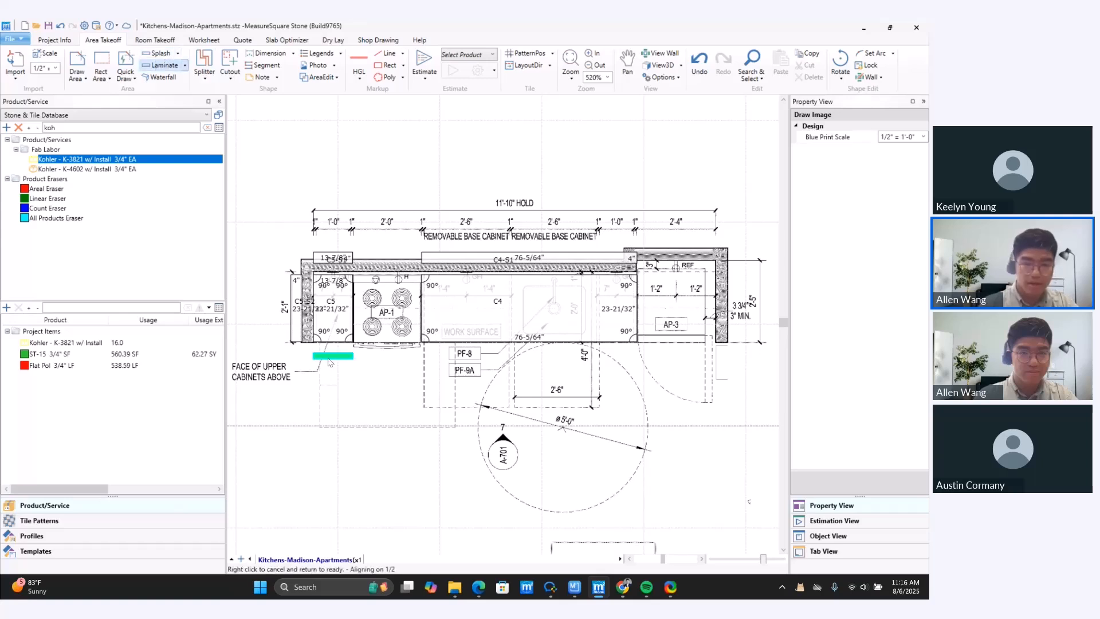
{"action": "left_click", "coordinate": [332, 356]}
{"action": "left_click", "coordinate": [521, 366]}
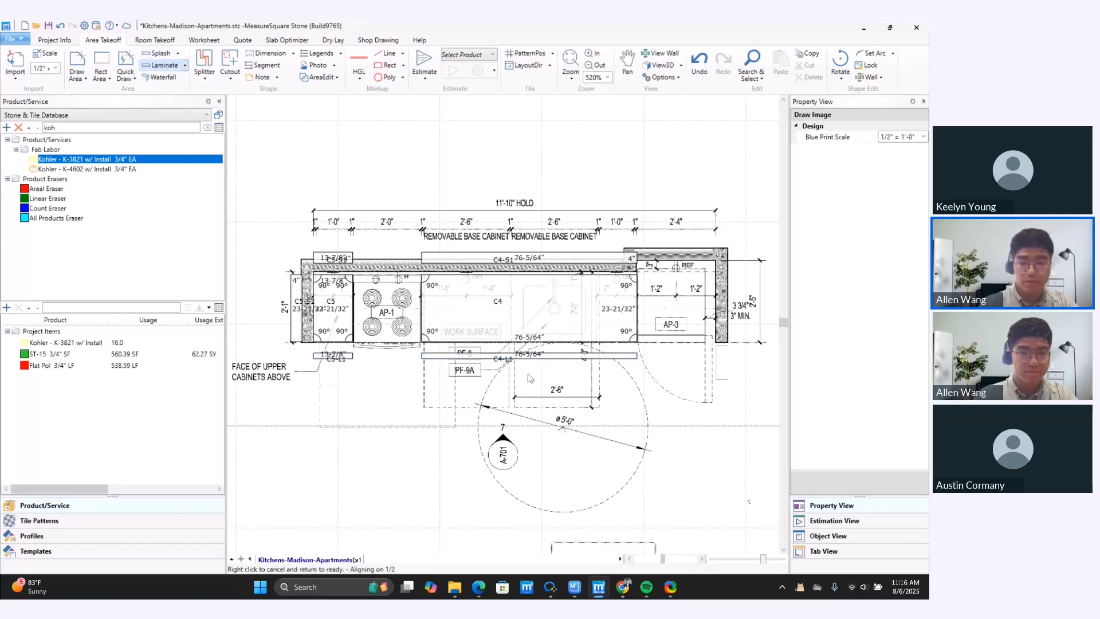
{"action": "right_click", "coordinate": [522, 356]}
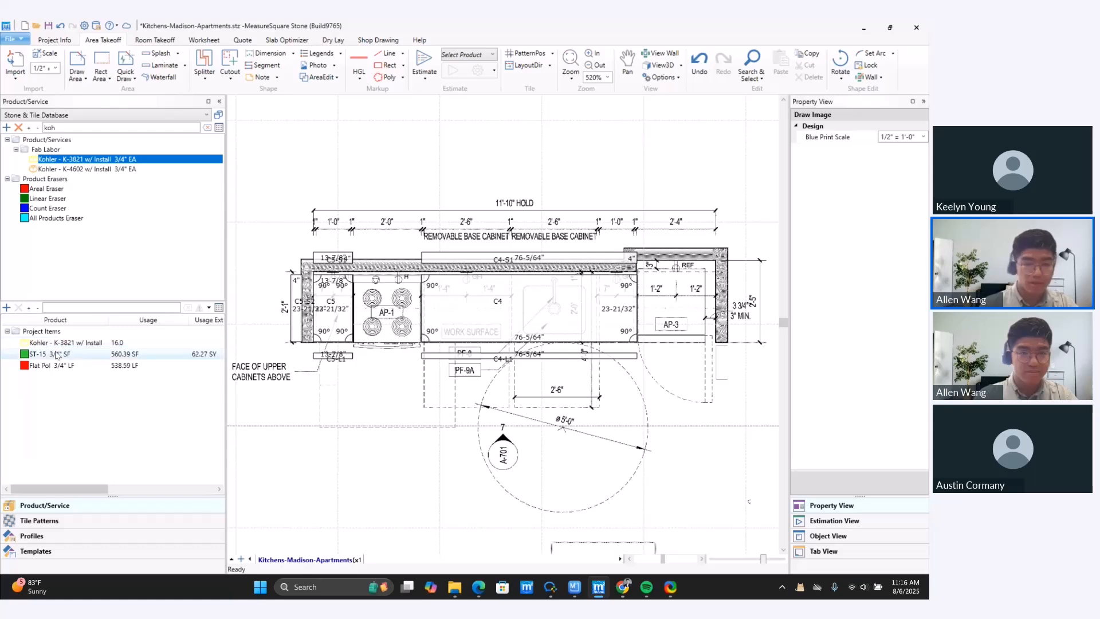
- Assign ST-15 3/4" to all K-02 counter, splash and laminate pieces, and Flat Pol 3/4" to their edges
{"action": "mouse_move", "coordinate": [37, 354]}
{"action": "left_mouse_down"}
{"action": "mouse_move", "coordinate": [401, 309]}
{"action": "mouse_move", "coordinate": [296, 311]}
{"action": "mouse_move", "coordinate": [338, 291]}
{"action": "mouse_move", "coordinate": [504, 264]}
{"action": "mouse_move", "coordinate": [497, 331]}
{"action": "mouse_move", "coordinate": [338, 356]}
{"action": "mouse_move", "coordinate": [352, 362]}
{"action": "left_mouse_up"}
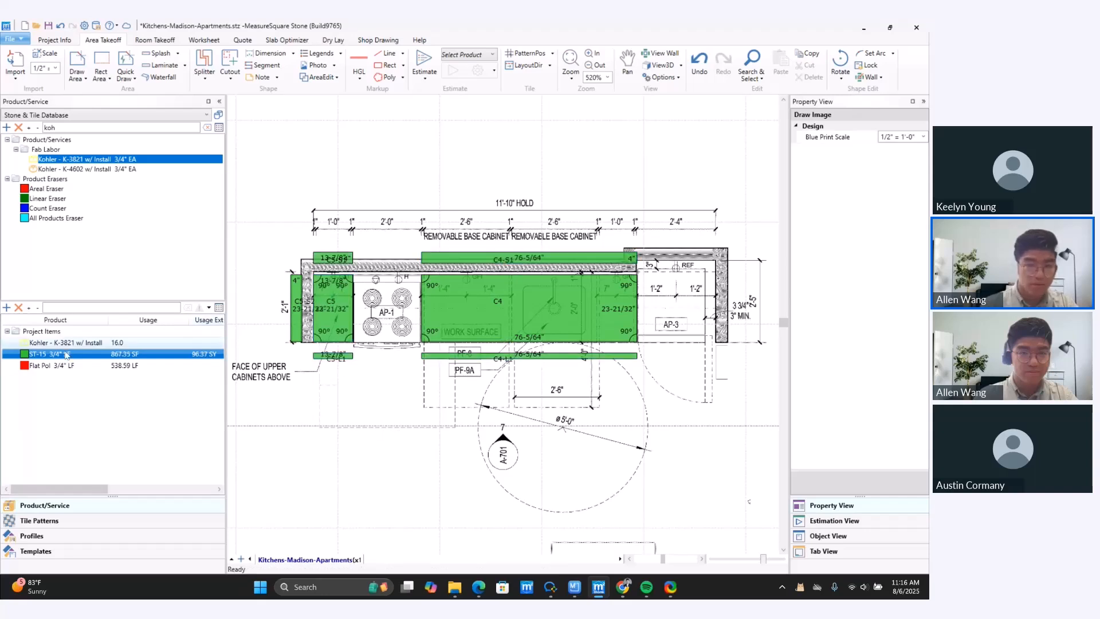
{"action": "mouse_move", "coordinate": [50, 370]}
{"action": "left_mouse_down"}
{"action": "mouse_move", "coordinate": [493, 287]}
{"action": "mouse_move", "coordinate": [491, 262]}
{"action": "mouse_move", "coordinate": [335, 259]}
{"action": "mouse_move", "coordinate": [295, 308]}
{"action": "mouse_move", "coordinate": [339, 322]}
{"action": "mouse_move", "coordinate": [354, 341]}
{"action": "mouse_move", "coordinate": [343, 334]}
{"action": "mouse_move", "coordinate": [429, 337]}
{"action": "mouse_move", "coordinate": [436, 327]}
{"action": "left_mouse_up"}
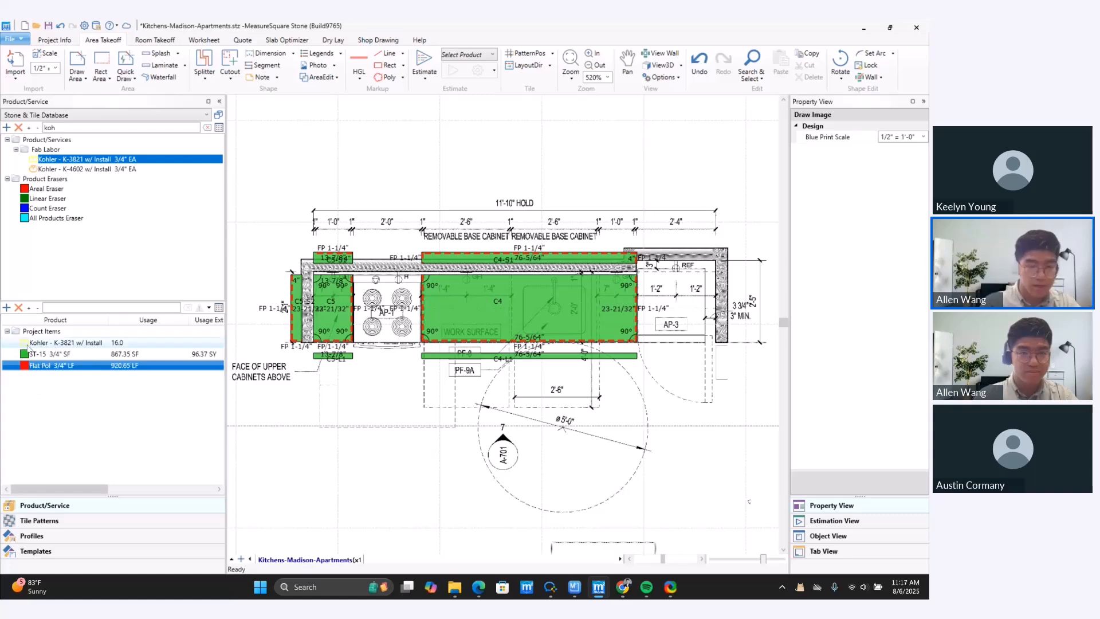
- Place the Kohler K-3821 w/ Install 3/4" sink at the sink location on the K-02 counter
{"action": "left_click_drag", "start_coordinate": [98, 343], "coordinate": [555, 310]}
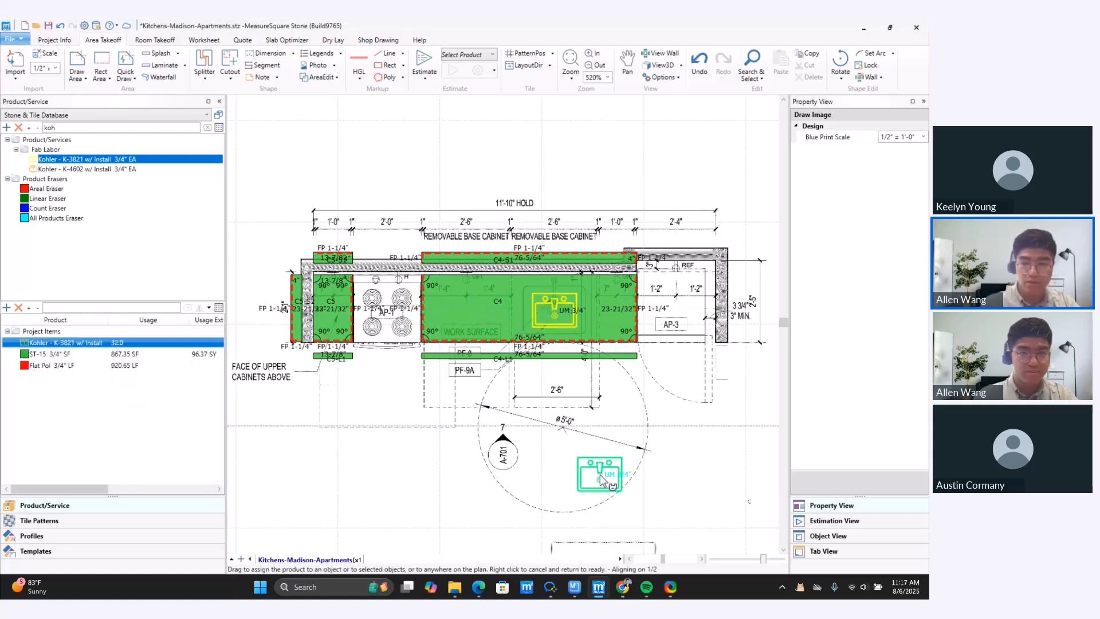
{"action": "scroll", "coordinate": [565, 460], "scroll_direction": "down", "scroll_amount": 1}
{"action": "scroll", "coordinate": [566, 460], "scroll_direction": "down", "scroll_amount": 5}
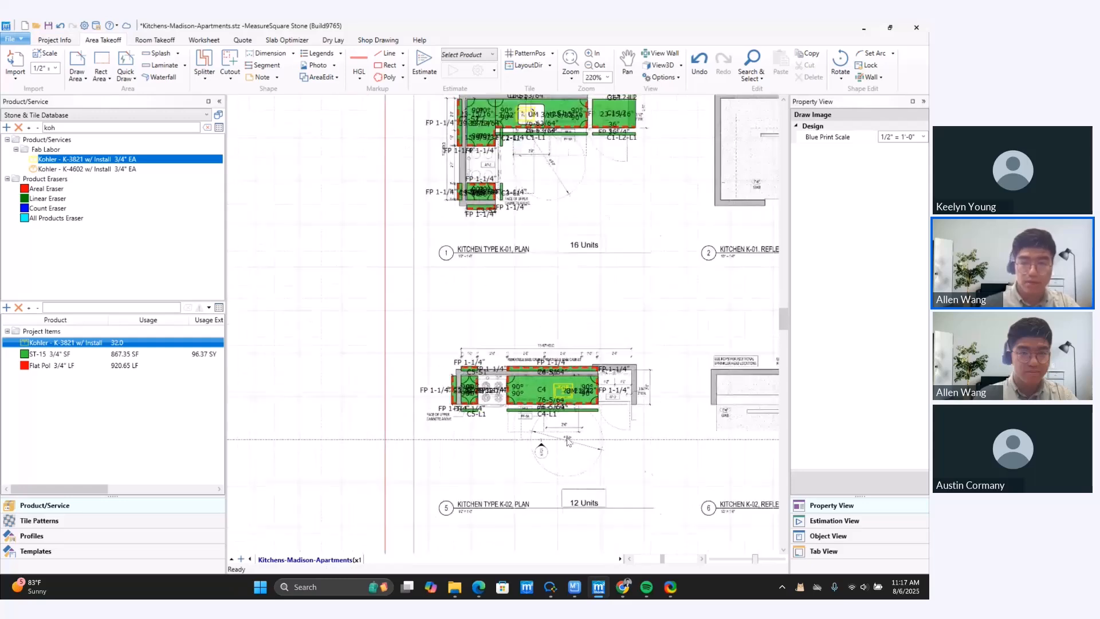
- Check the unit counts noted under the Kitchen Type K-01 and K-02 plans
{"action": "middle_click_drag", "start_coordinate": [566, 459], "coordinate": [523, 456]}
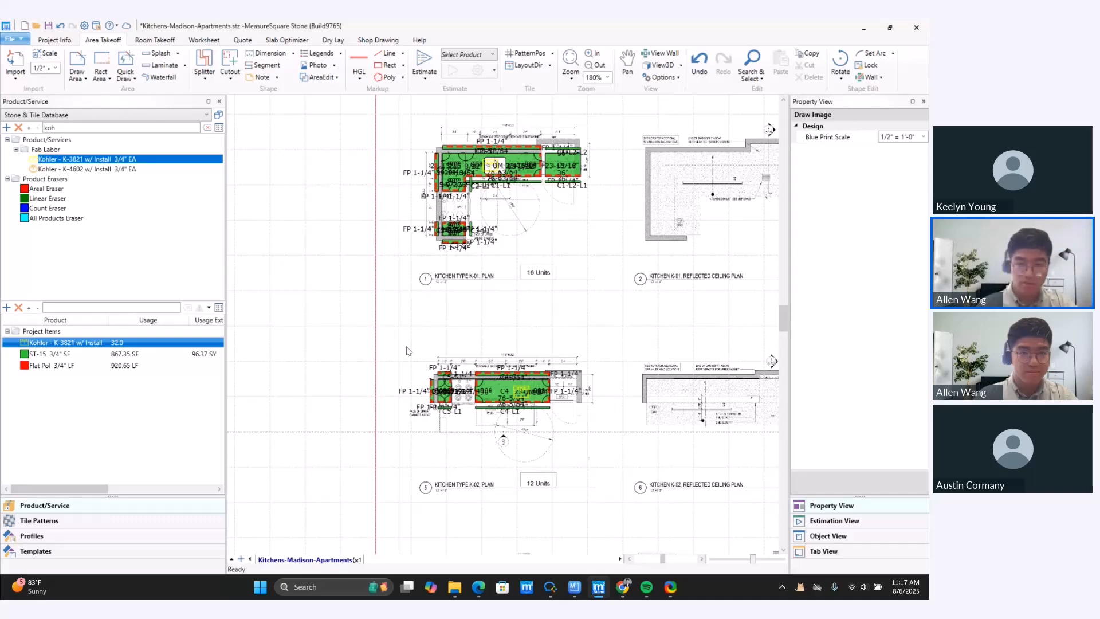
{"action": "scroll", "coordinate": [520, 452], "scroll_direction": "up", "scroll_amount": 2}
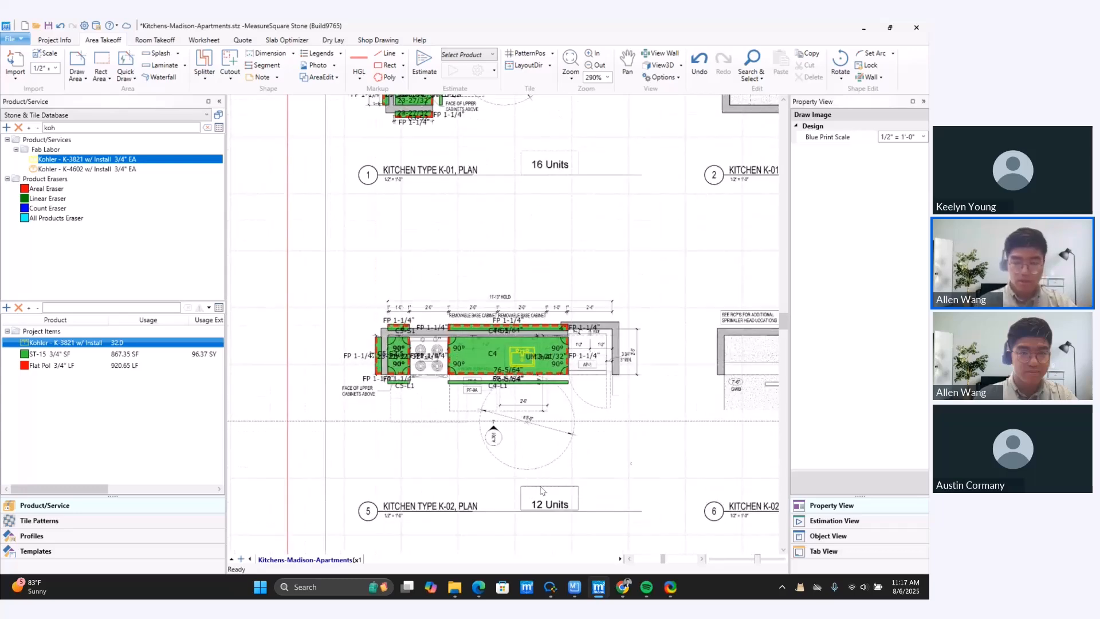
{"action": "scroll", "coordinate": [544, 489], "scroll_direction": "down", "scroll_amount": 2}
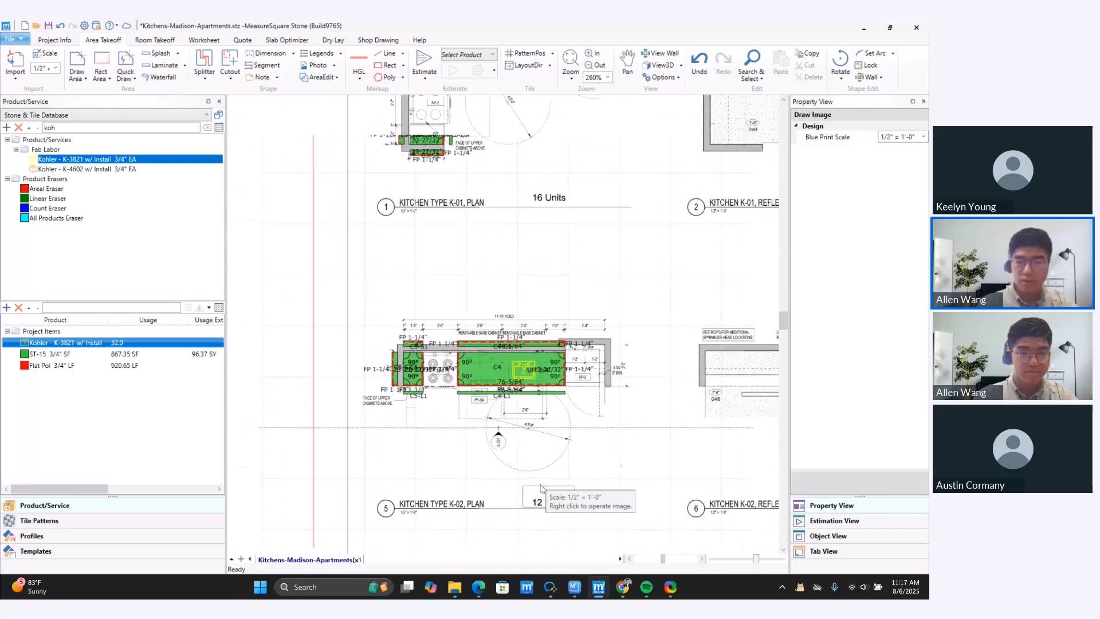
{"action": "scroll", "coordinate": [495, 453], "scroll_direction": "up", "scroll_amount": 2}
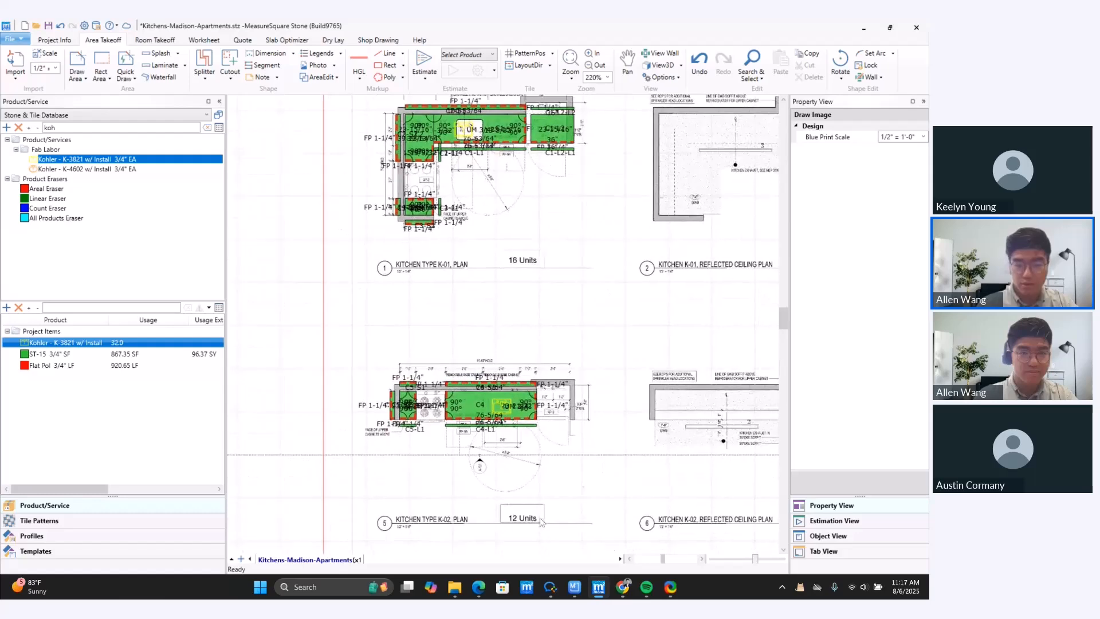
{"action": "scroll", "coordinate": [495, 452], "scroll_direction": "down", "scroll_amount": 1}
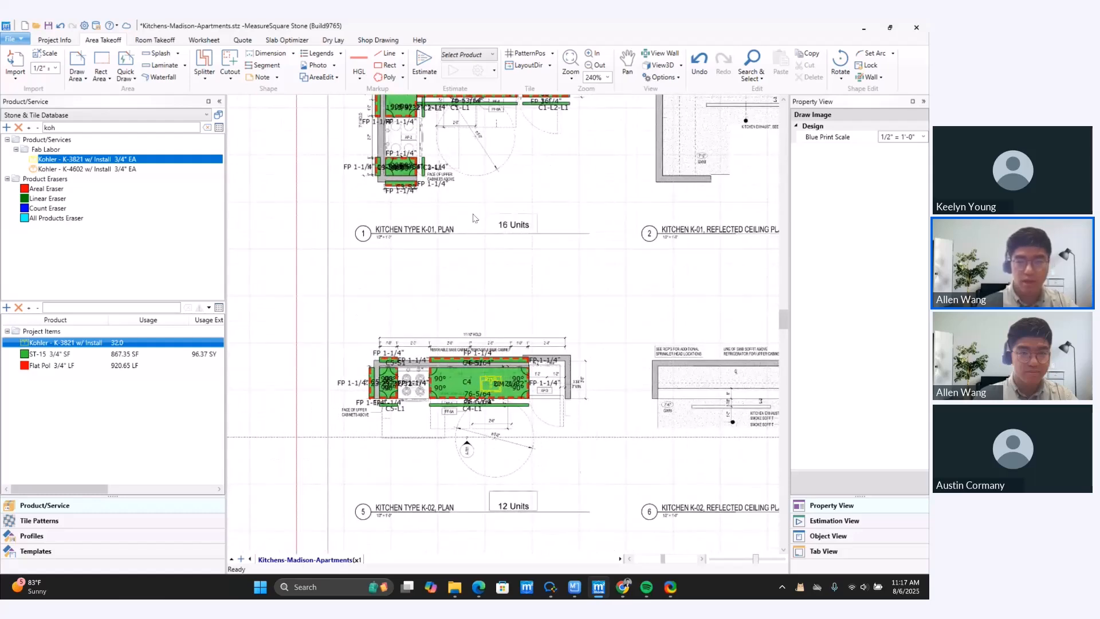
{"action": "middle_click_drag", "start_coordinate": [473, 214], "coordinate": [471, 250]}
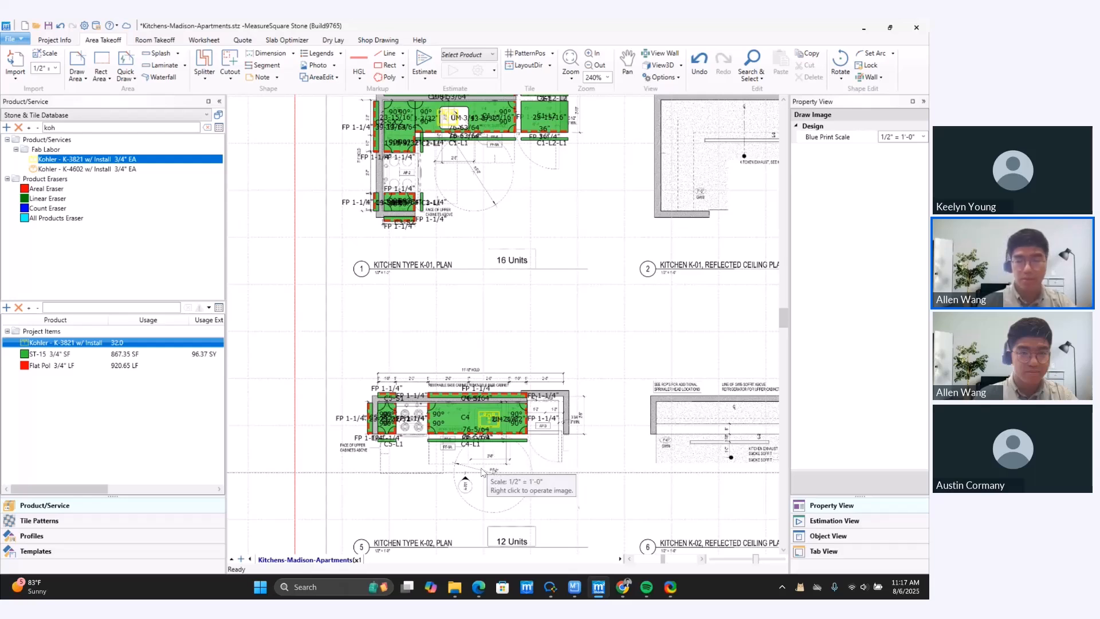
- Select all the Kitchen Type K-02 counter, splash and edge pieces together and set their Tag1 to K-02
{"action": "mouse_move", "coordinate": [366, 359]}
{"action": "left_mouse_down"}
{"action": "mouse_move", "coordinate": [375, 382]}
{"action": "mouse_move", "coordinate": [551, 490]}
{"action": "left_mouse_up"}
{"action": "left_click", "coordinate": [899, 137]}
{"action": "left_click", "coordinate": [923, 137]}
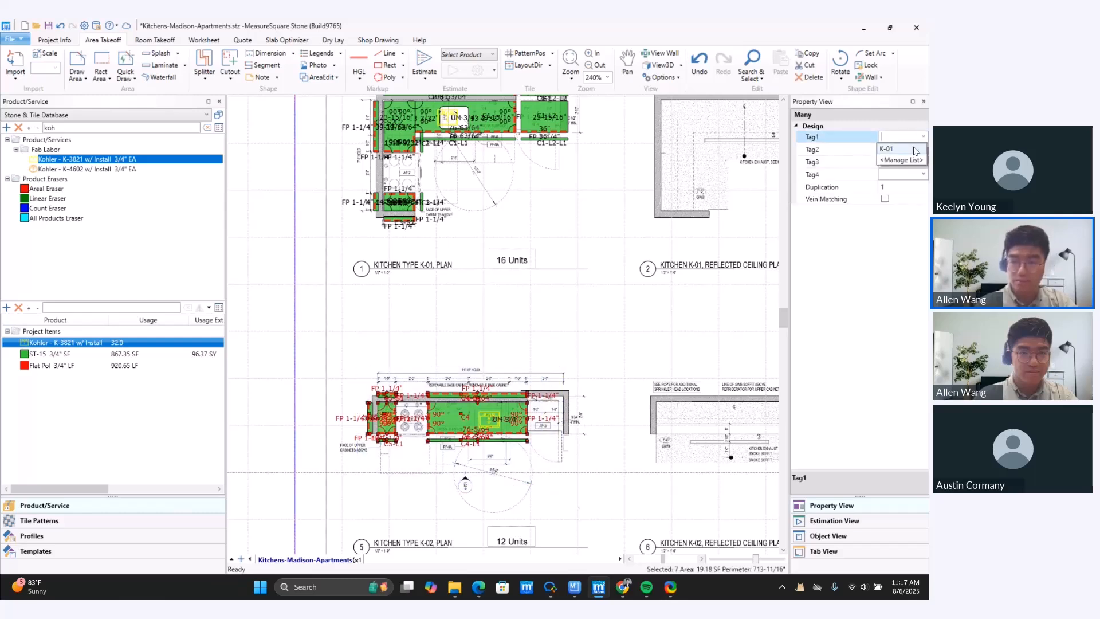
{"action": "left_click", "coordinate": [911, 149]}
{"action": "left_click", "coordinate": [907, 137]}
{"action": "key", "text": "BackSpace"}
{"action": "type", "text": "2"}
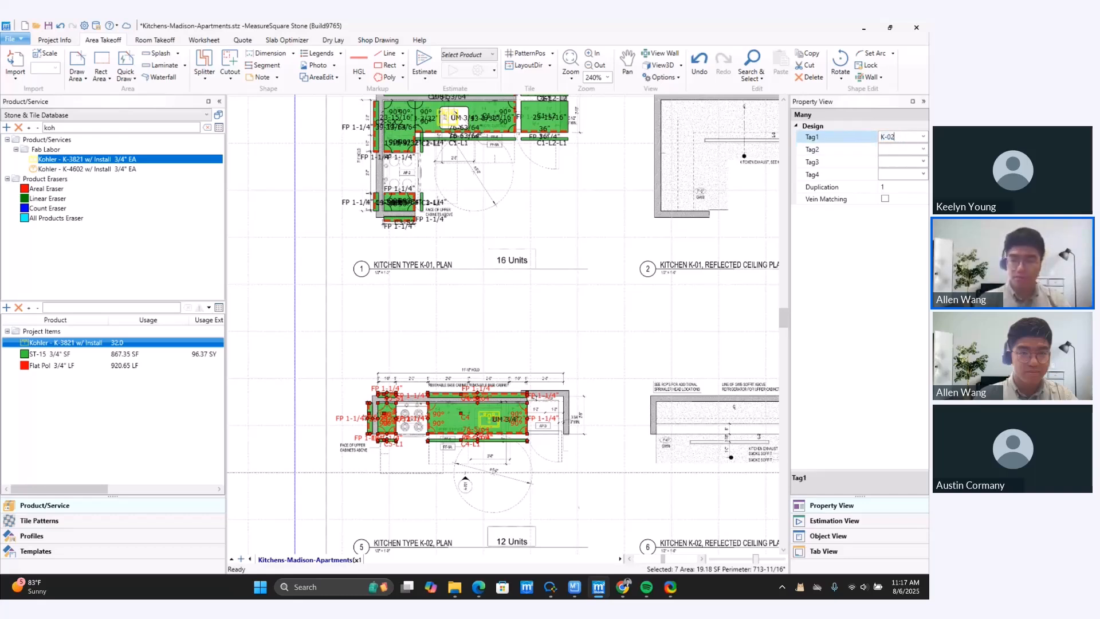
{"action": "key", "text": "Return"}
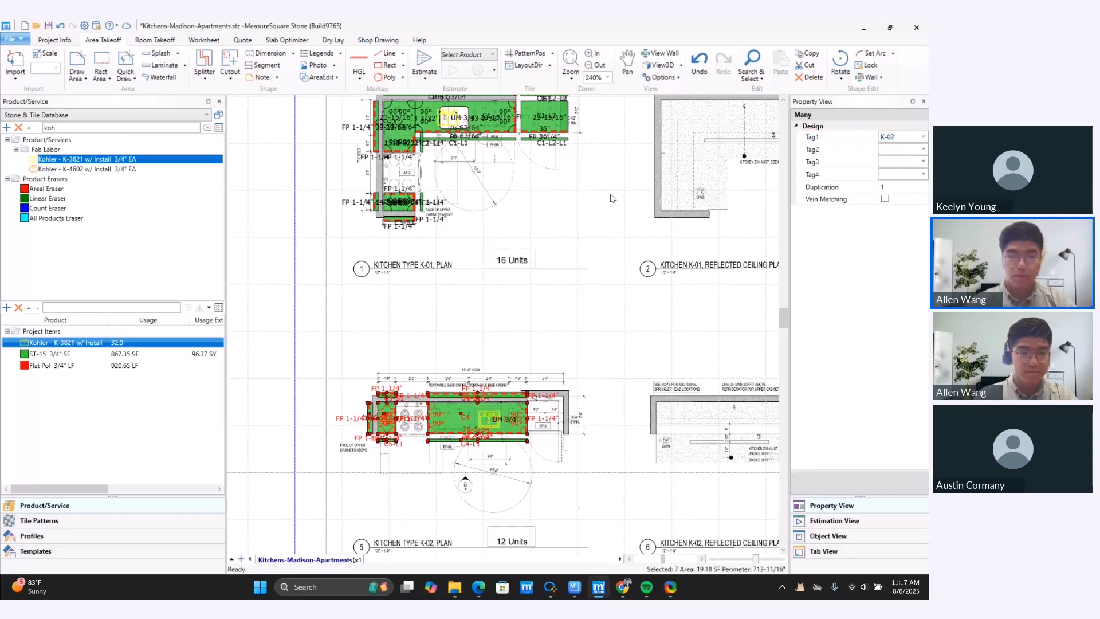
{"action": "left_click", "coordinate": [523, 288]}
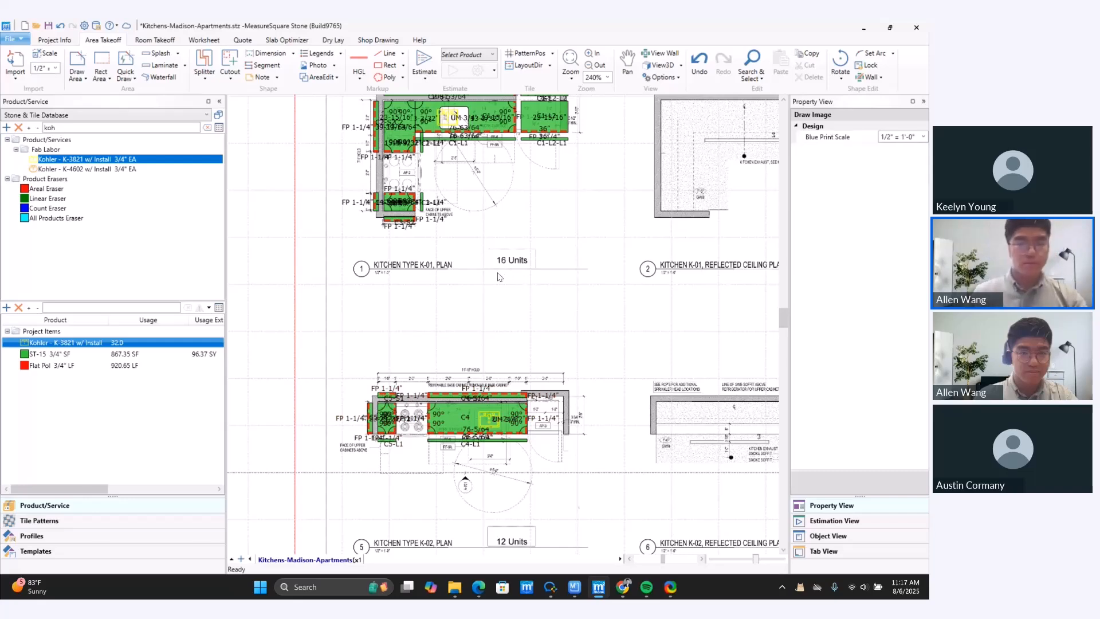
{"action": "middle_click_drag", "start_coordinate": [454, 398], "coordinate": [483, 435]}
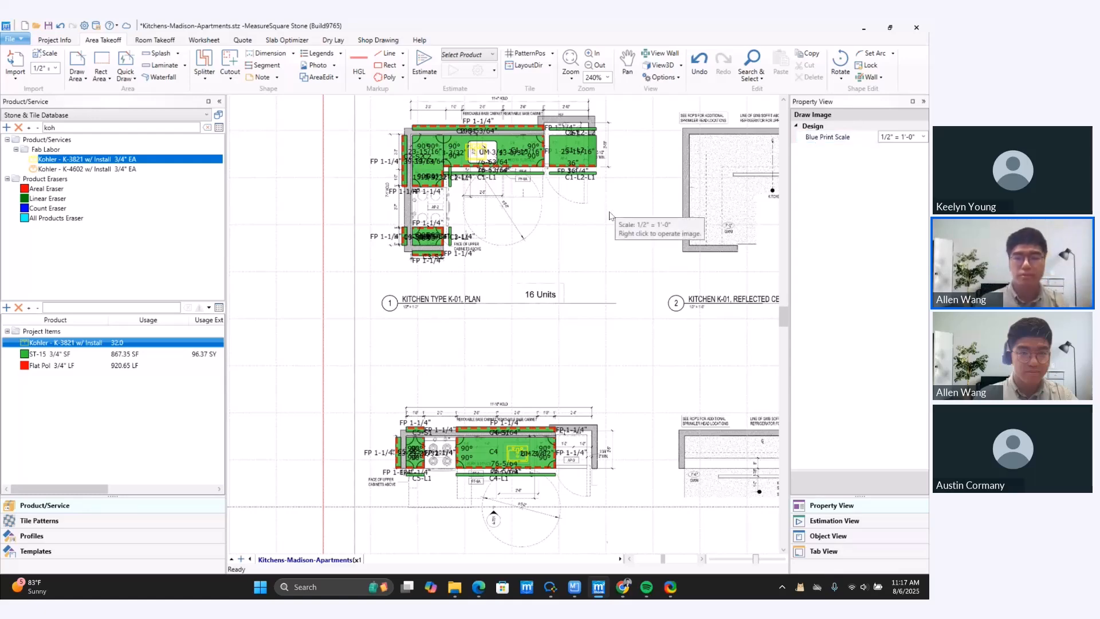
{"action": "scroll", "coordinate": [482, 311], "scroll_direction": "down", "scroll_amount": 2}
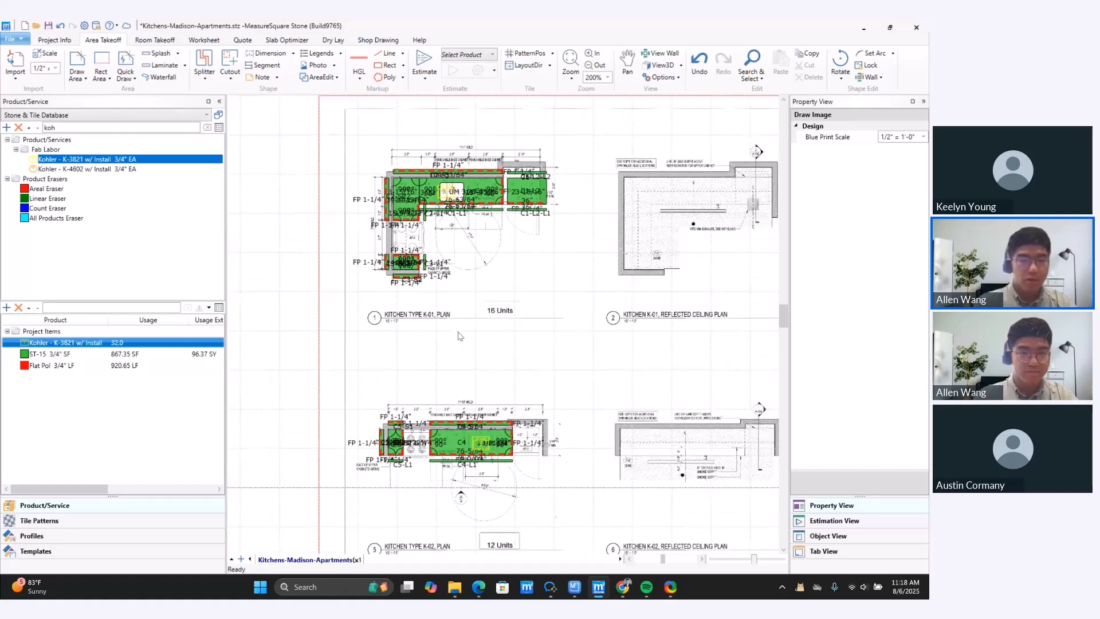
{"action": "middle_click_drag", "start_coordinate": [460, 336], "coordinate": [449, 318]}
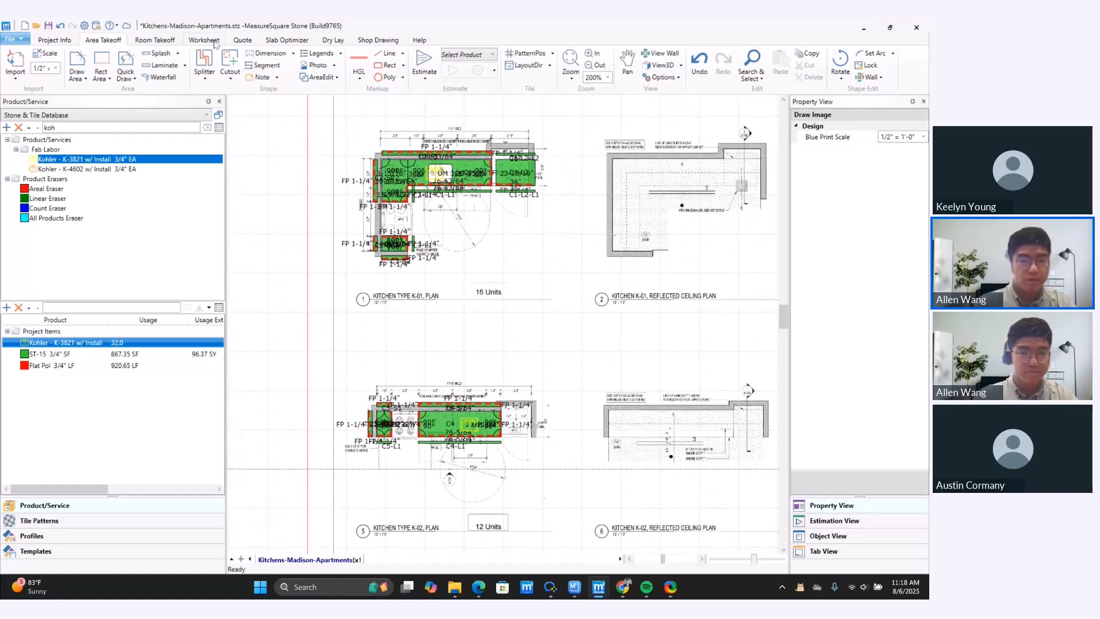
- Switch to room takeoff and add a new drawing sheet named Bathroom with a duplication of 1
{"action": "left_click", "coordinate": [164, 41]}
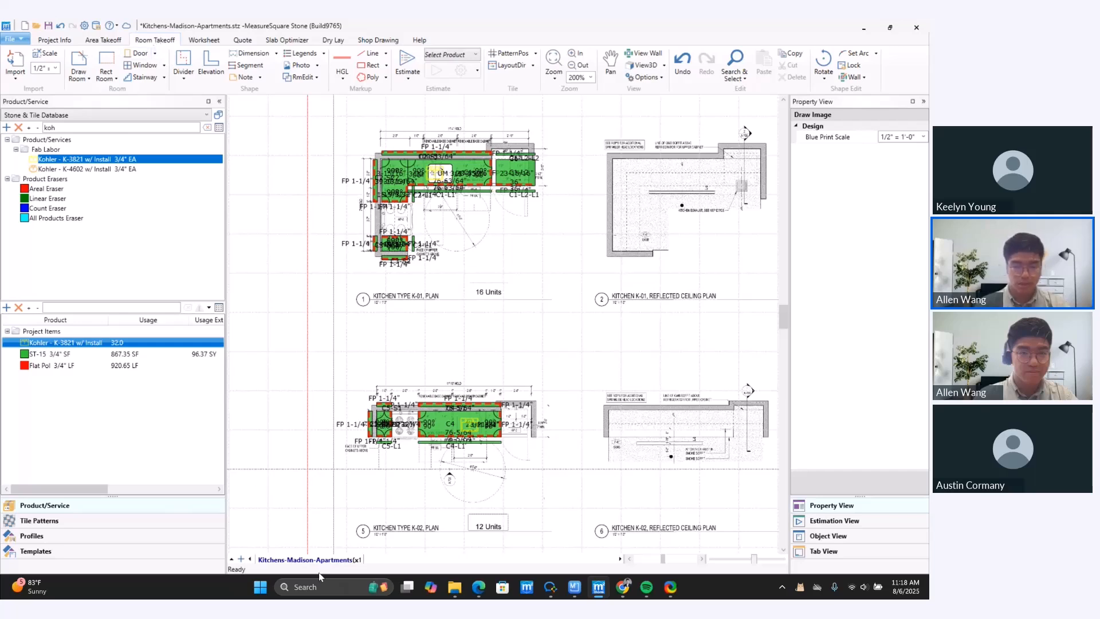
{"action": "left_click", "coordinate": [240, 559]}
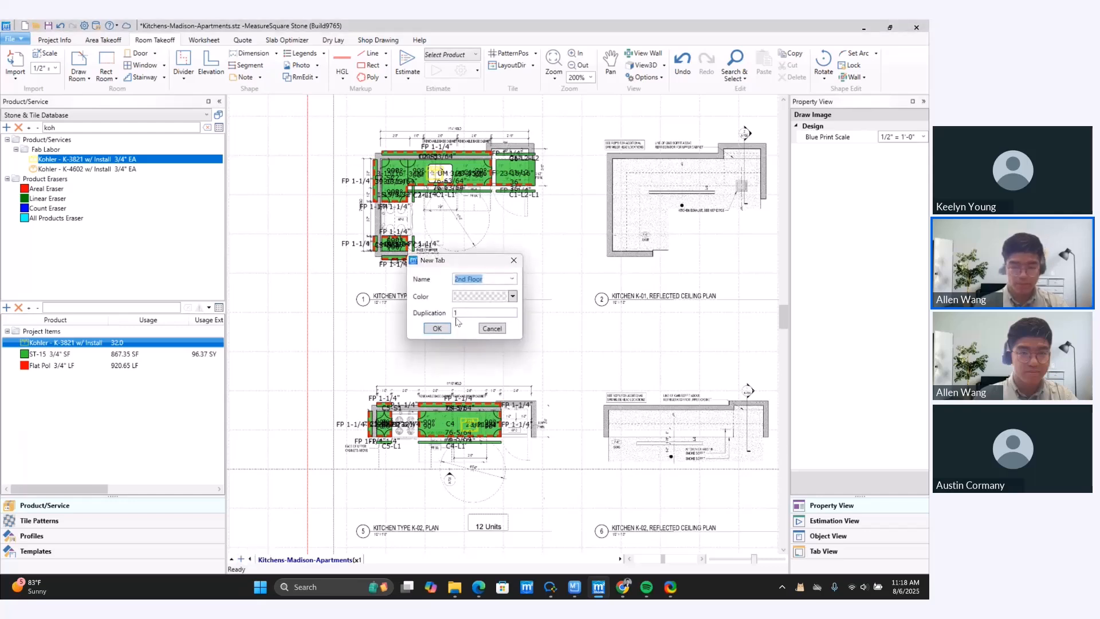
{"action": "type", "text": "Bathroom"}
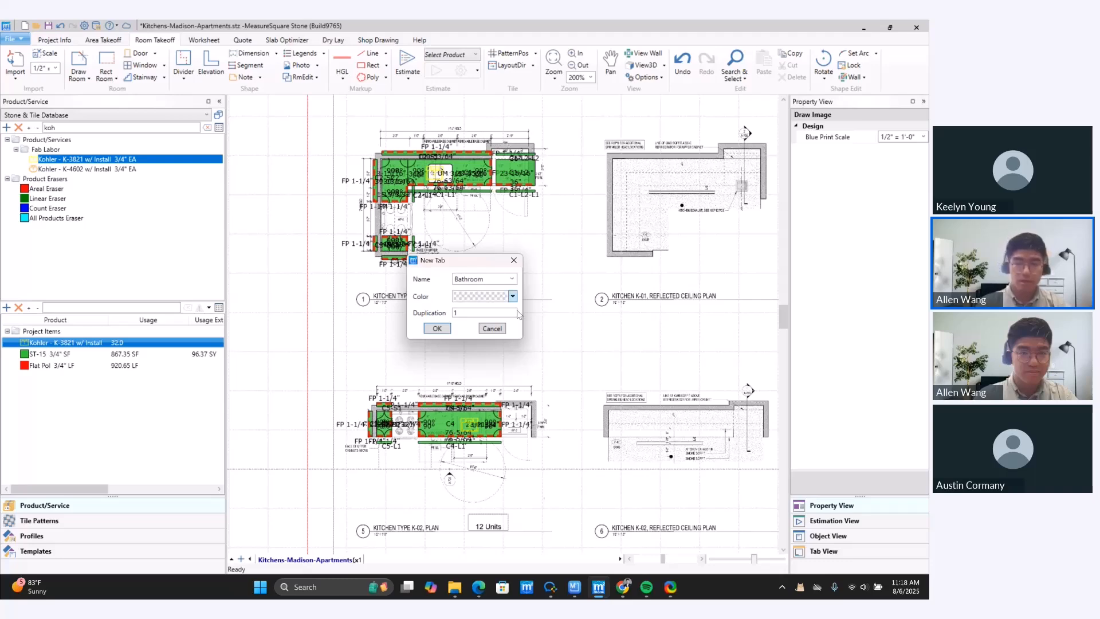
{"action": "left_click", "coordinate": [437, 331]}
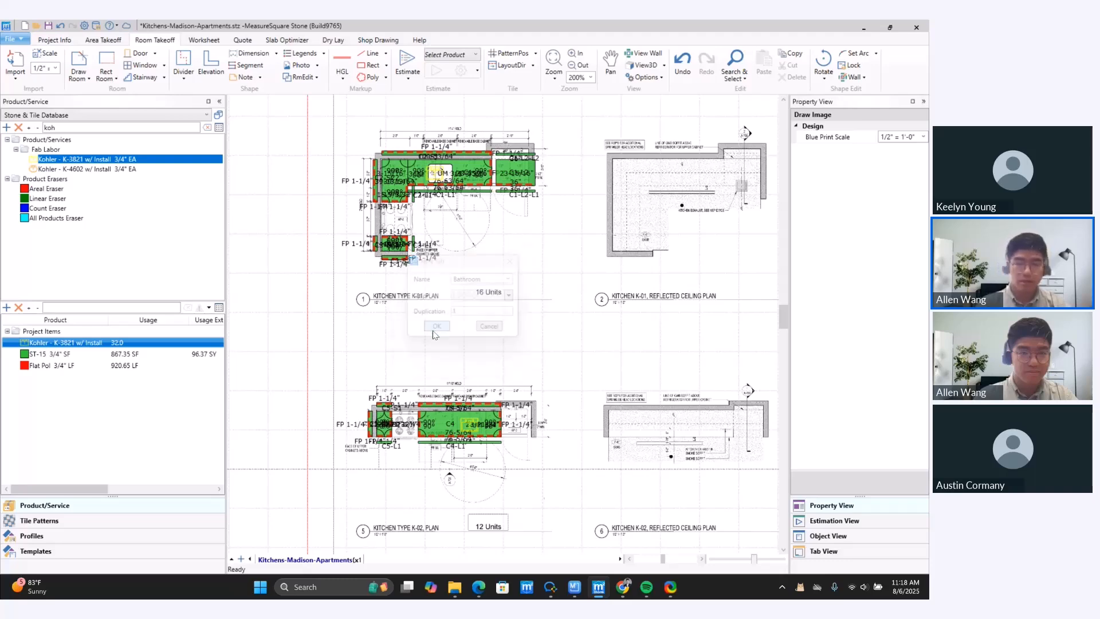
- Import bathrooms-madison-apartments.png into the current Bathroom sheet with a blueprint scale of 1/2" = 1'-0"
{"action": "left_click", "coordinate": [14, 61]}
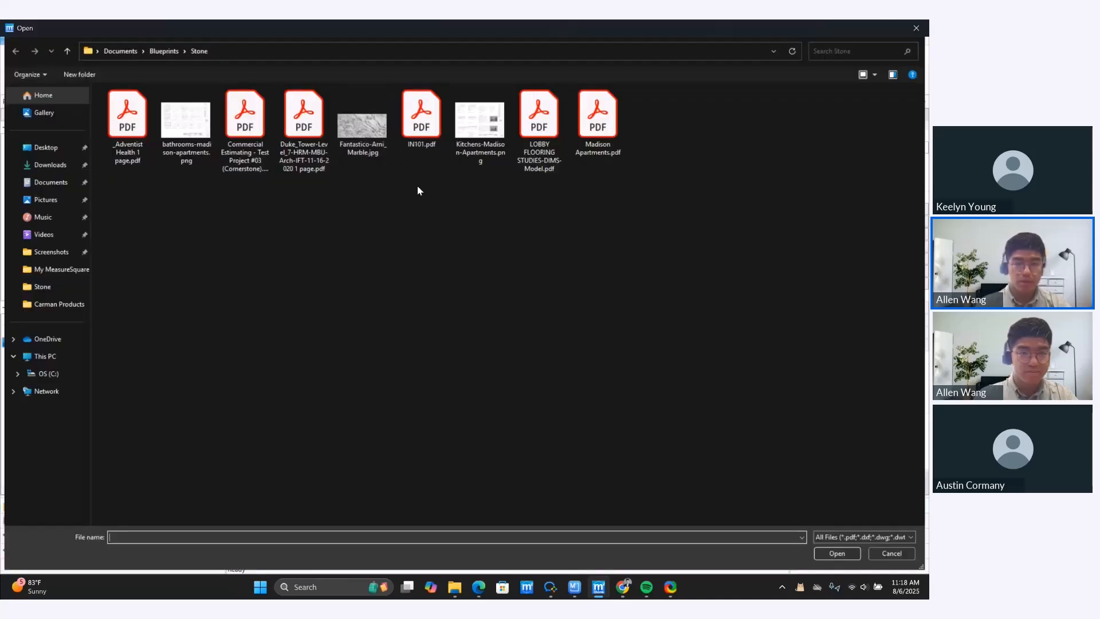
{"action": "left_click", "coordinate": [185, 133]}
{"action": "double_click", "coordinate": [184, 133]}
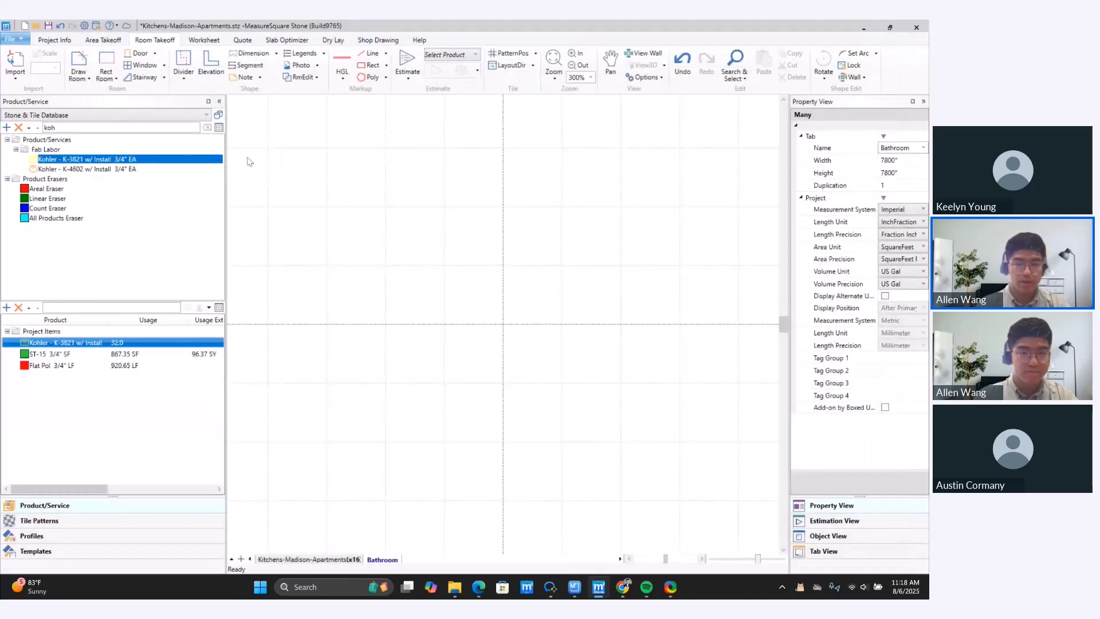
{"action": "left_click", "coordinate": [610, 334]}
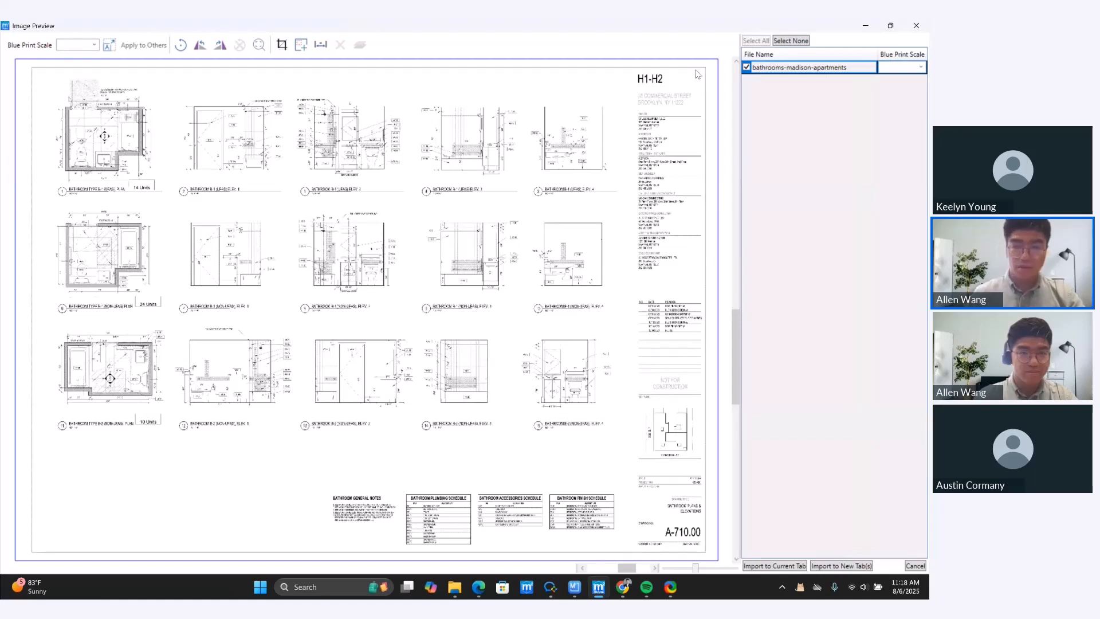
{"action": "left_click", "coordinate": [921, 67]}
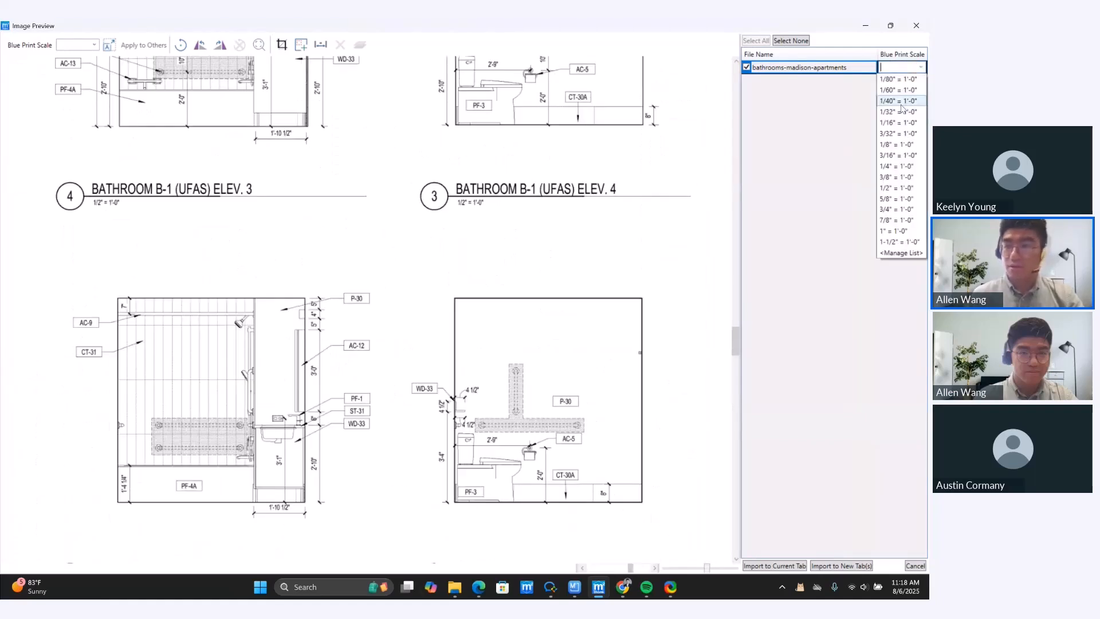
{"action": "left_click", "coordinate": [891, 187]}
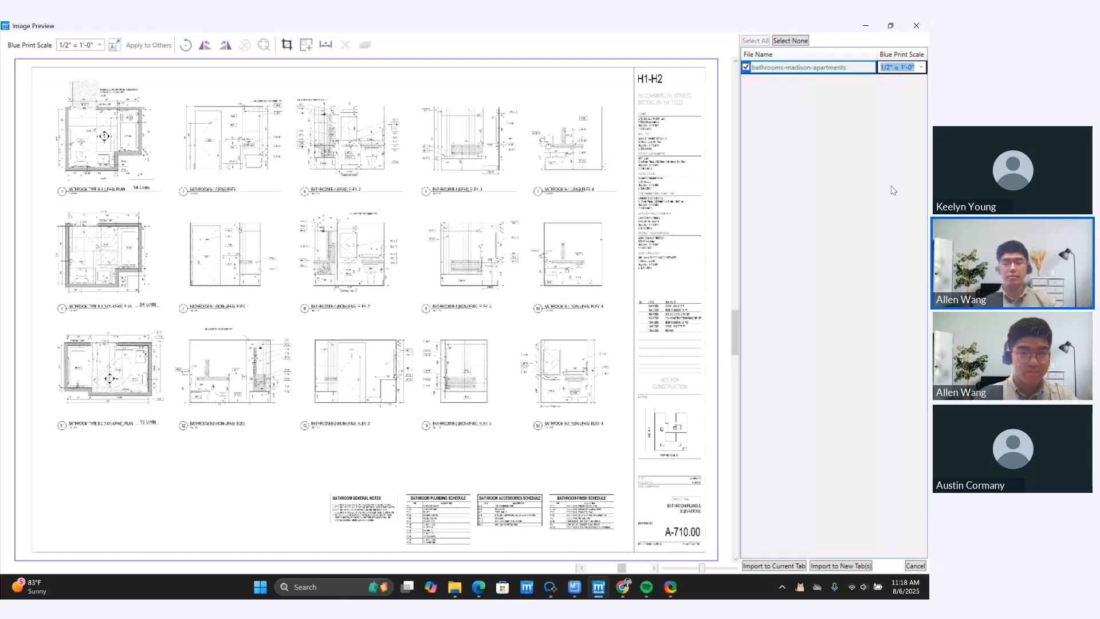
{"action": "left_click", "coordinate": [773, 565]}
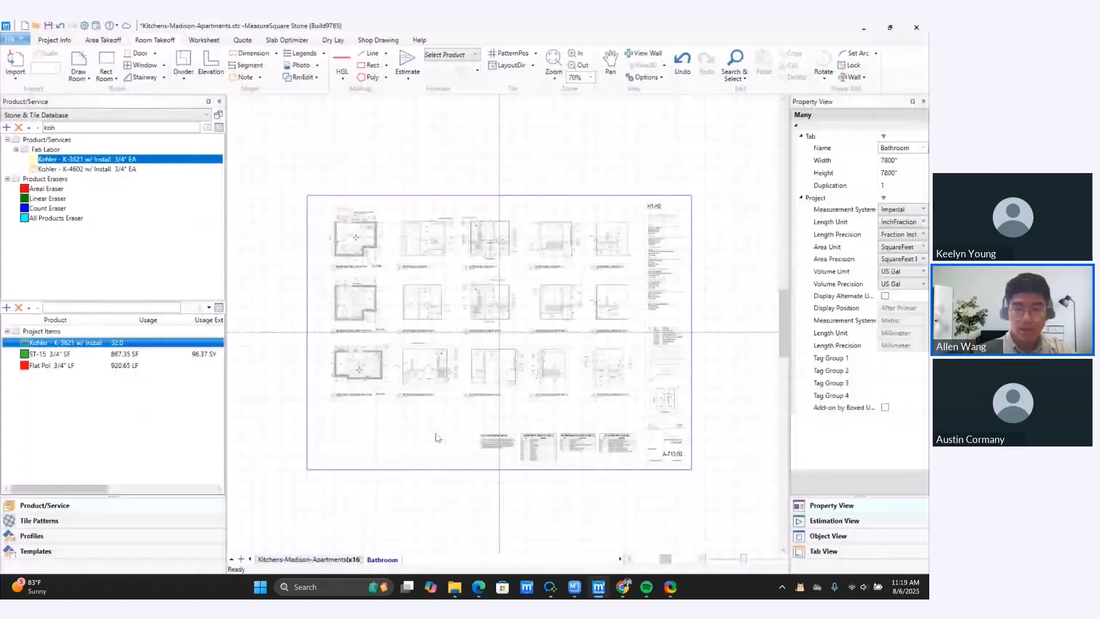
- Draw a six-sided room along the inside wall faces of the Bathroom Type B-1 (UFAS) plan
{"action": "scroll", "coordinate": [357, 215], "scroll_direction": "up", "scroll_amount": 3}
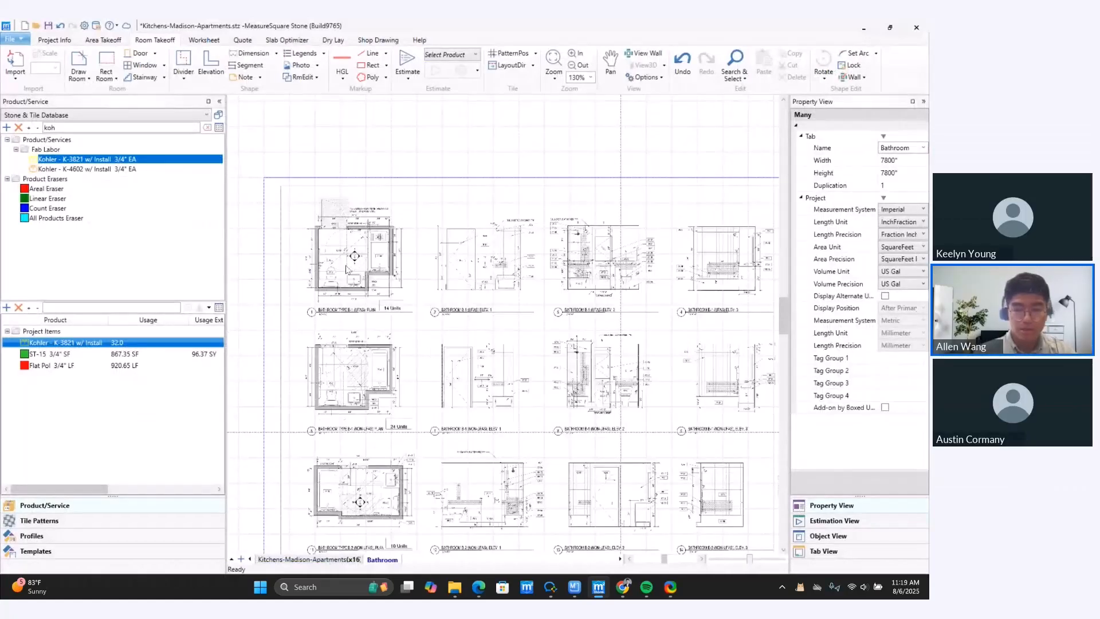
{"action": "scroll", "coordinate": [331, 263], "scroll_direction": "up", "scroll_amount": 1}
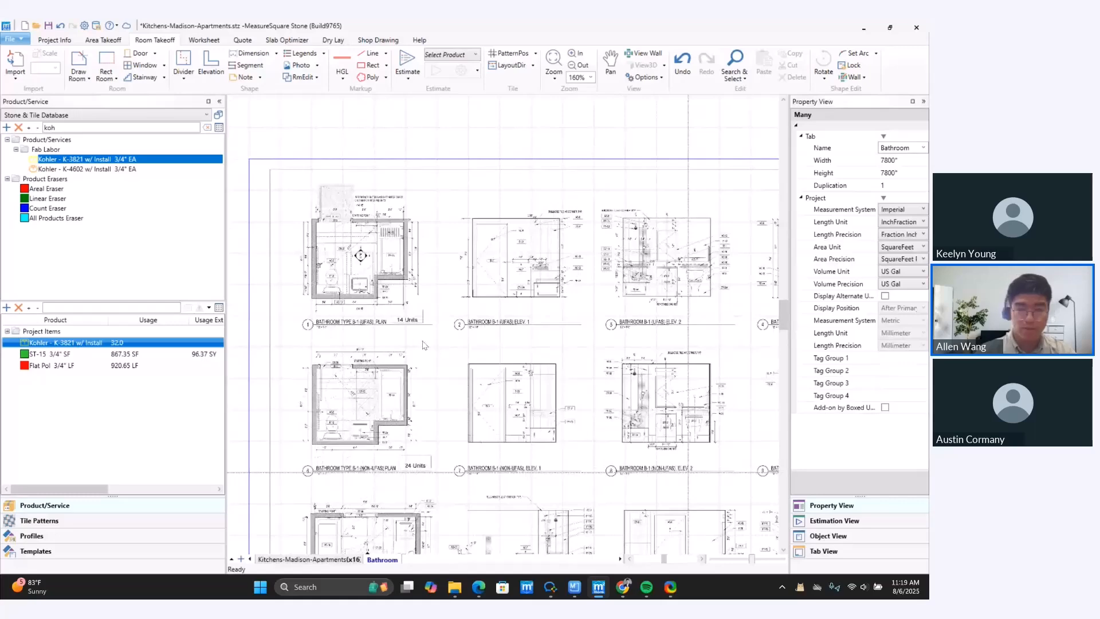
{"action": "scroll", "coordinate": [430, 326], "scroll_direction": "down", "scroll_amount": 1}
{"action": "scroll", "coordinate": [437, 306], "scroll_direction": "down", "scroll_amount": 1}
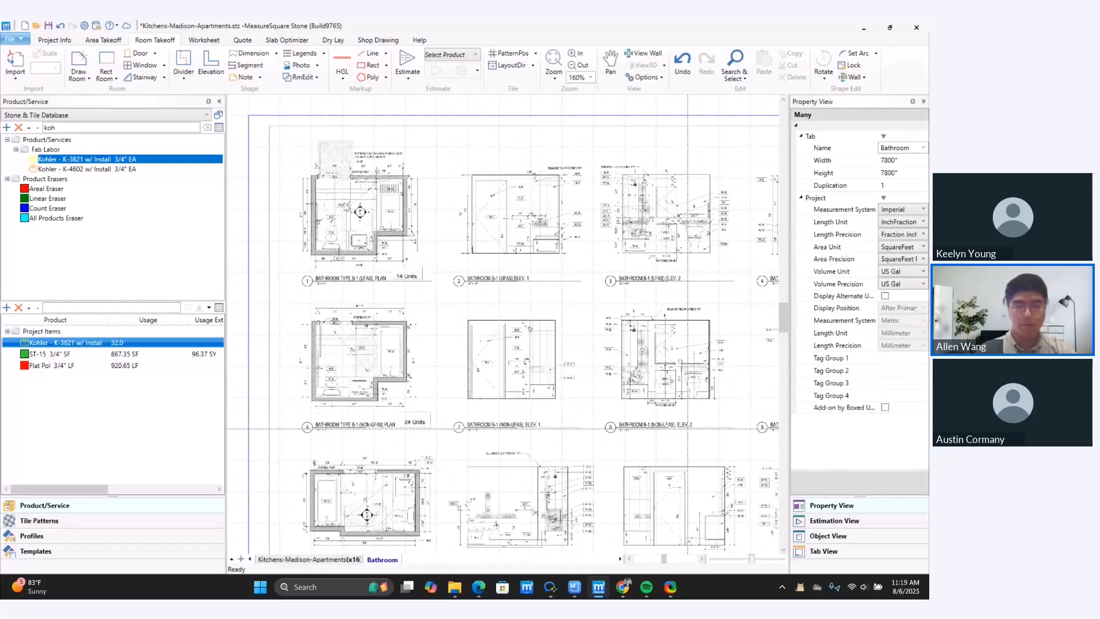
{"action": "scroll", "coordinate": [343, 207], "scroll_direction": "up", "scroll_amount": 3}
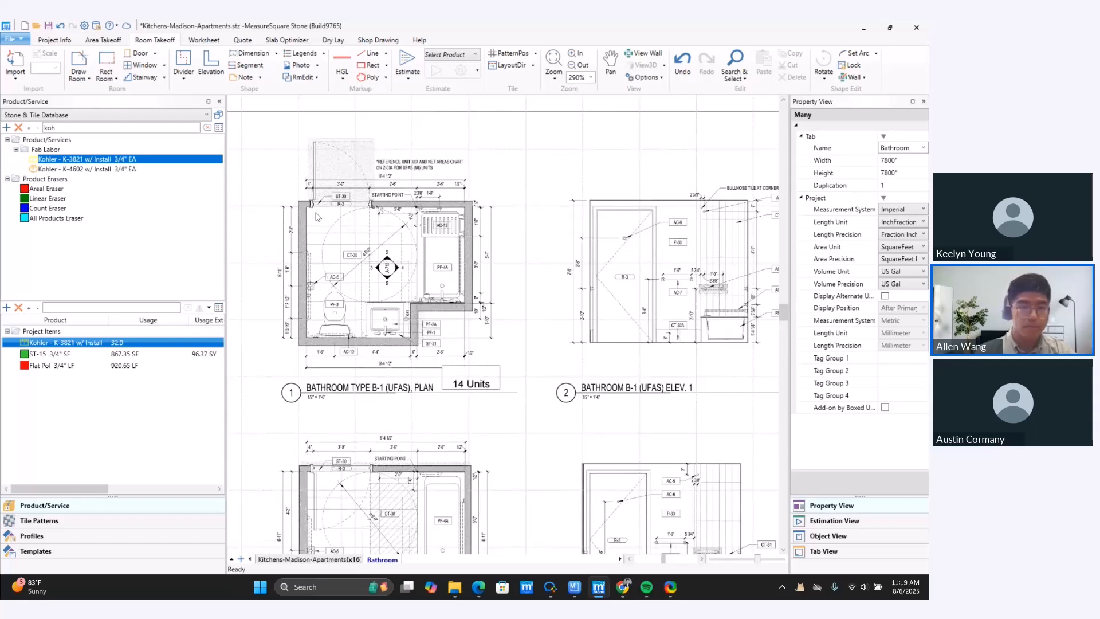
{"action": "left_click", "coordinate": [76, 58]}
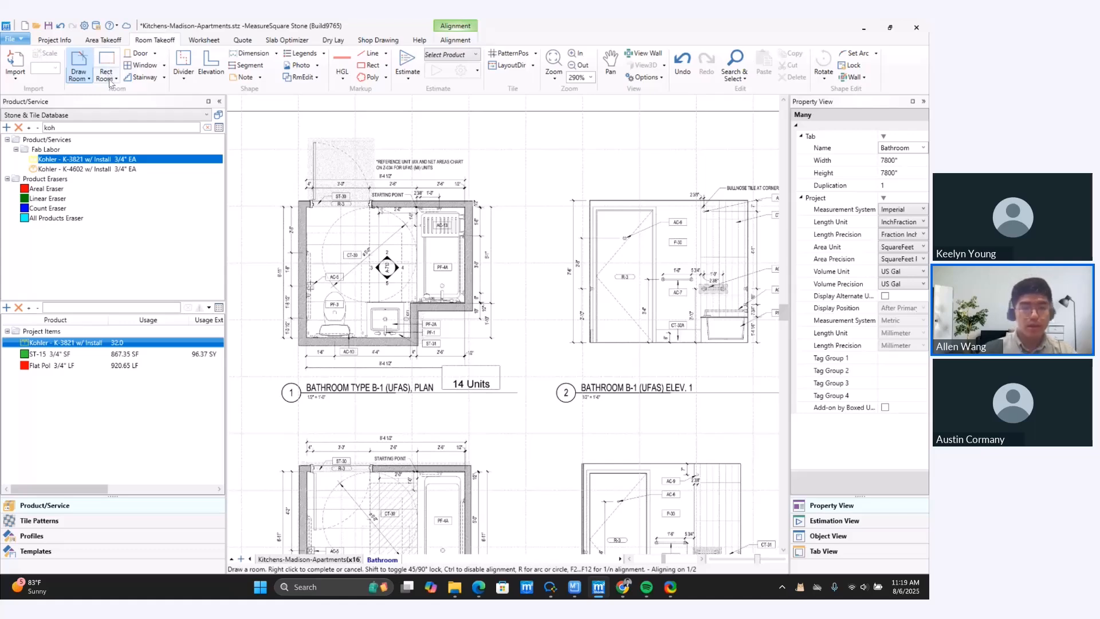
{"action": "left_click", "coordinate": [79, 64]}
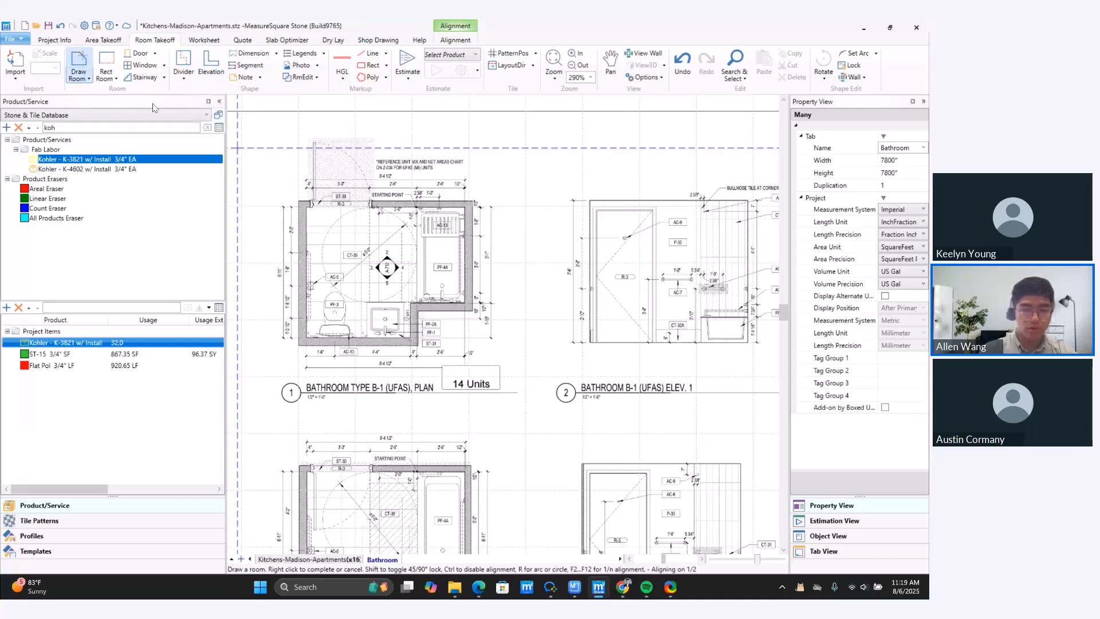
{"action": "scroll", "coordinate": [307, 220], "scroll_direction": "up", "scroll_amount": 4}
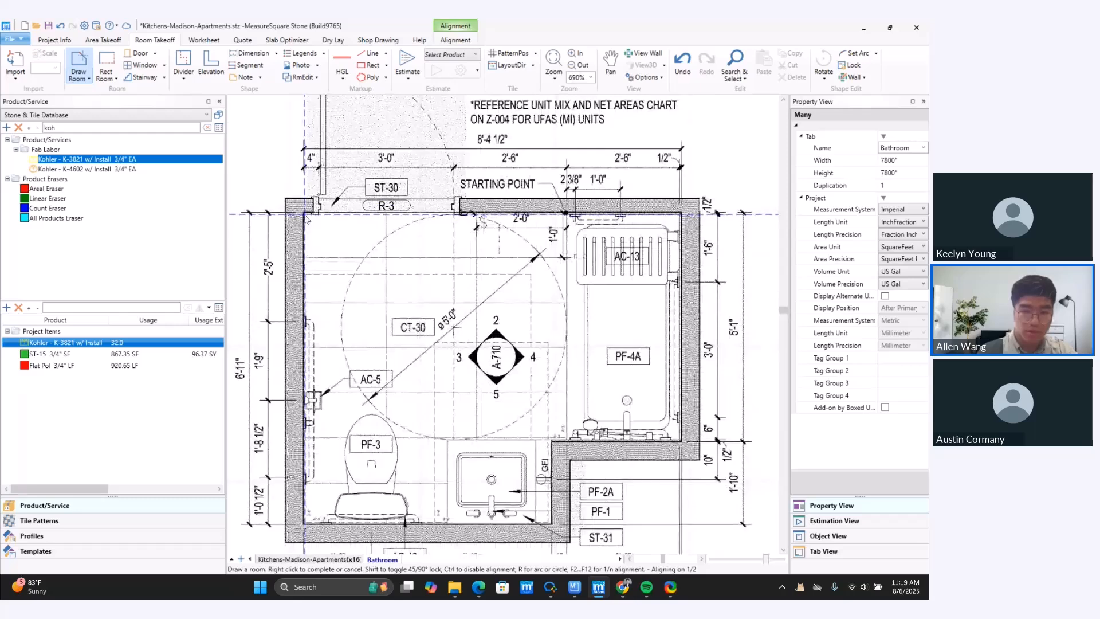
{"action": "left_click", "coordinate": [305, 216]}
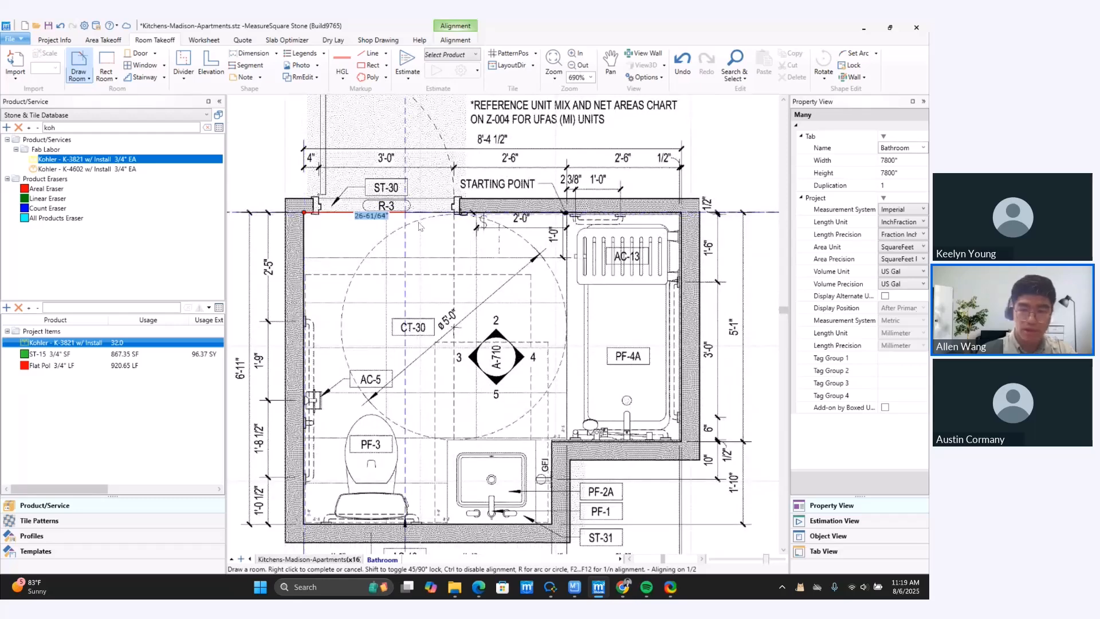
{"action": "left_click", "coordinate": [681, 247]}
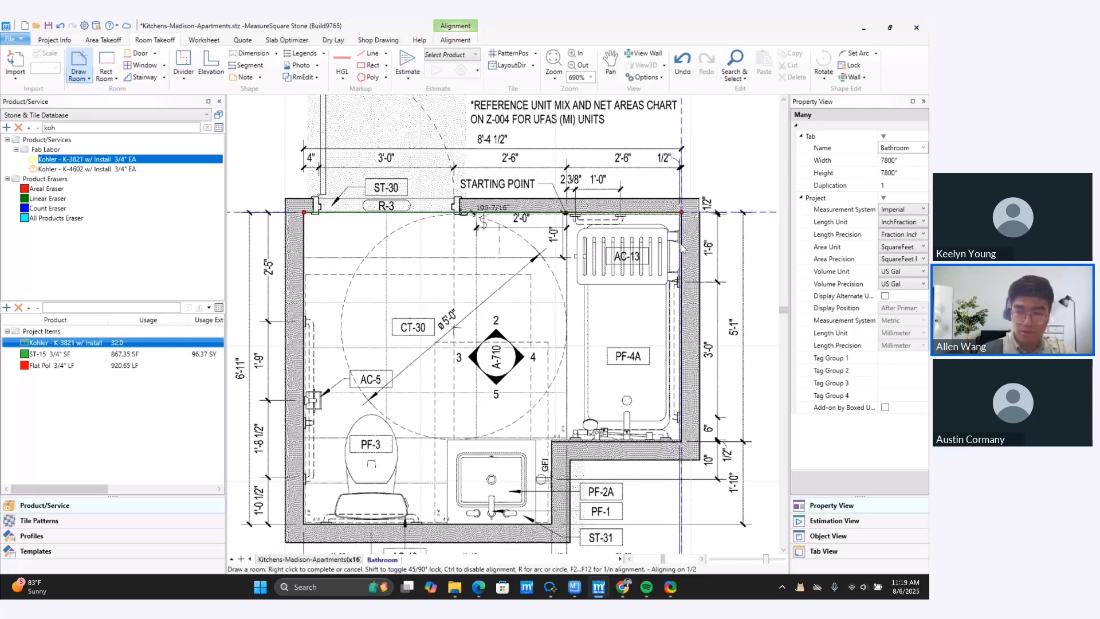
{"action": "left_click", "coordinate": [681, 440]}
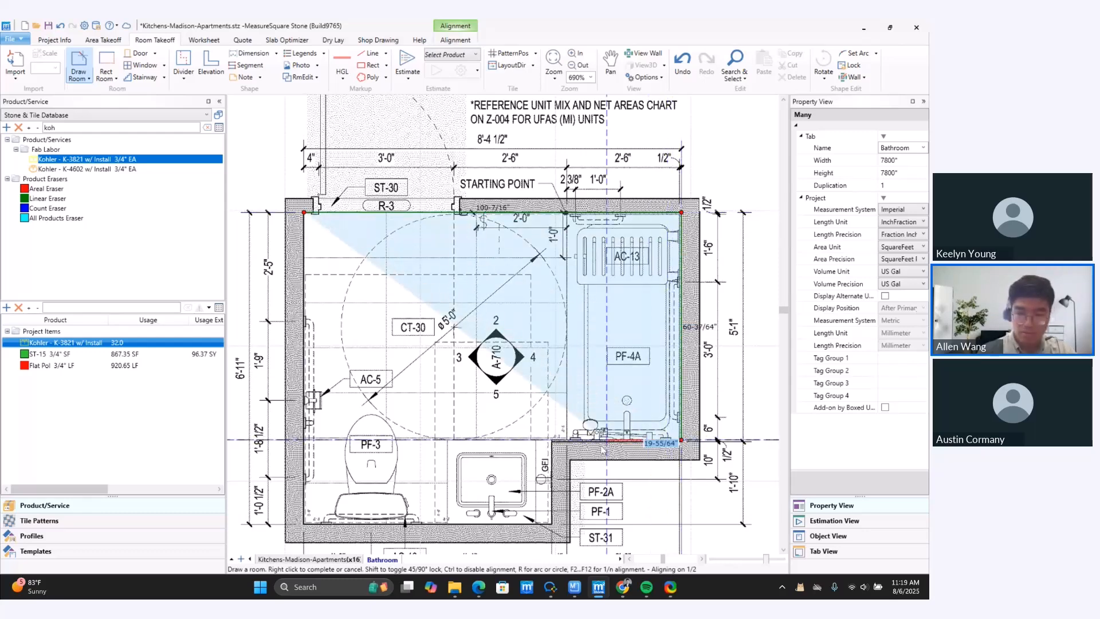
{"action": "left_click", "coordinate": [552, 441]}
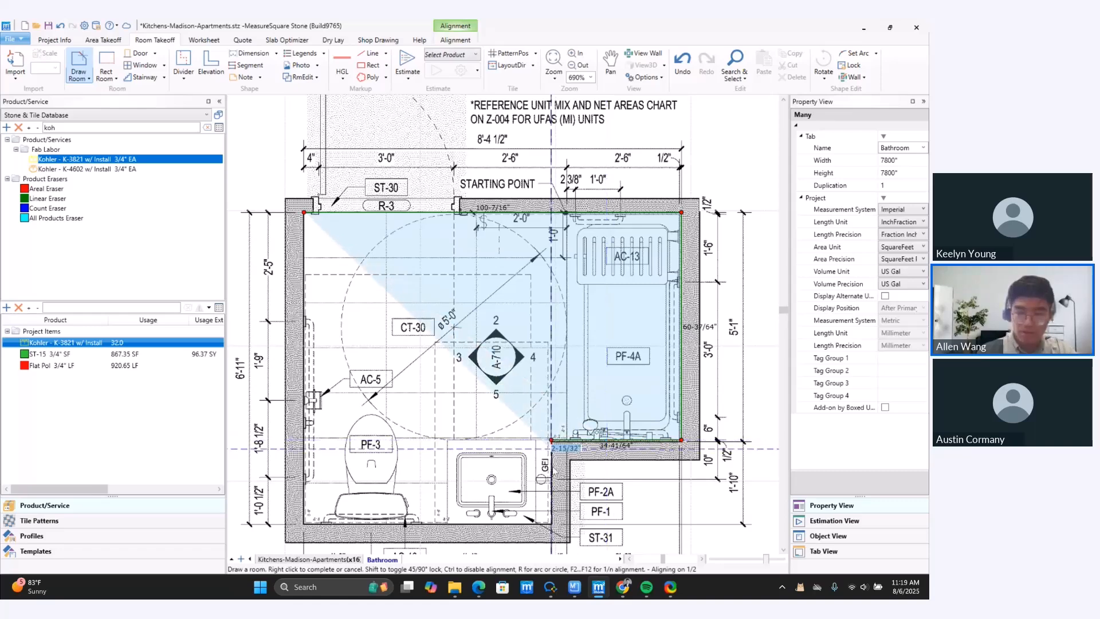
{"action": "middle_click_drag", "start_coordinate": [552, 484], "coordinate": [607, 366]}
{"action": "left_click", "coordinate": [606, 406]}
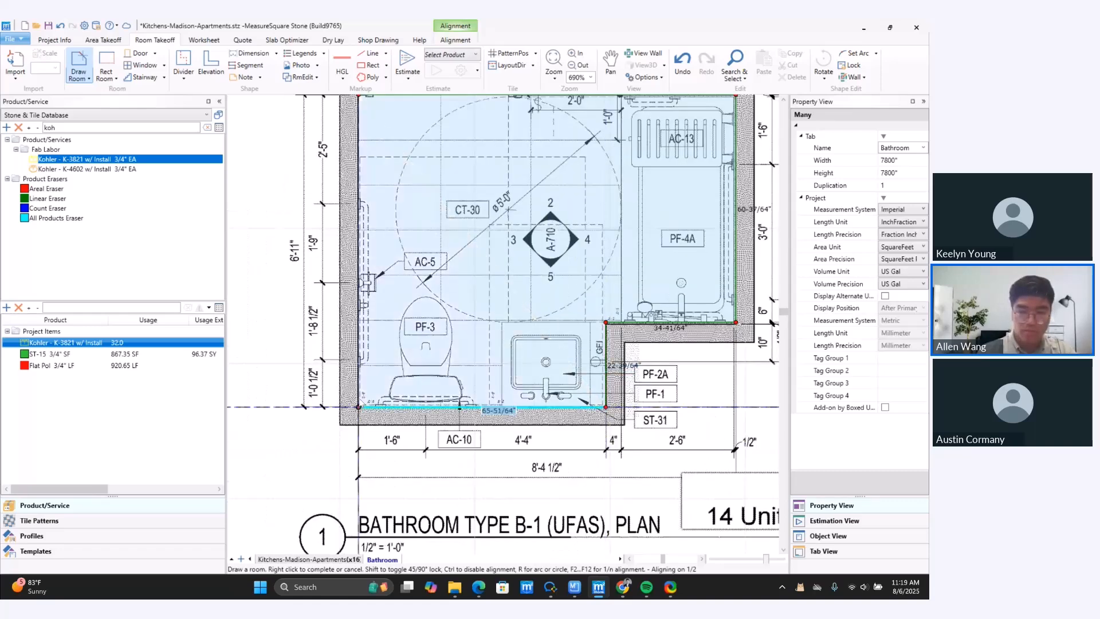
{"action": "left_click", "coordinate": [359, 407]}
{"action": "right_click", "coordinate": [361, 393]}
{"action": "scroll", "coordinate": [515, 435], "scroll_direction": "down", "scroll_amount": 2}
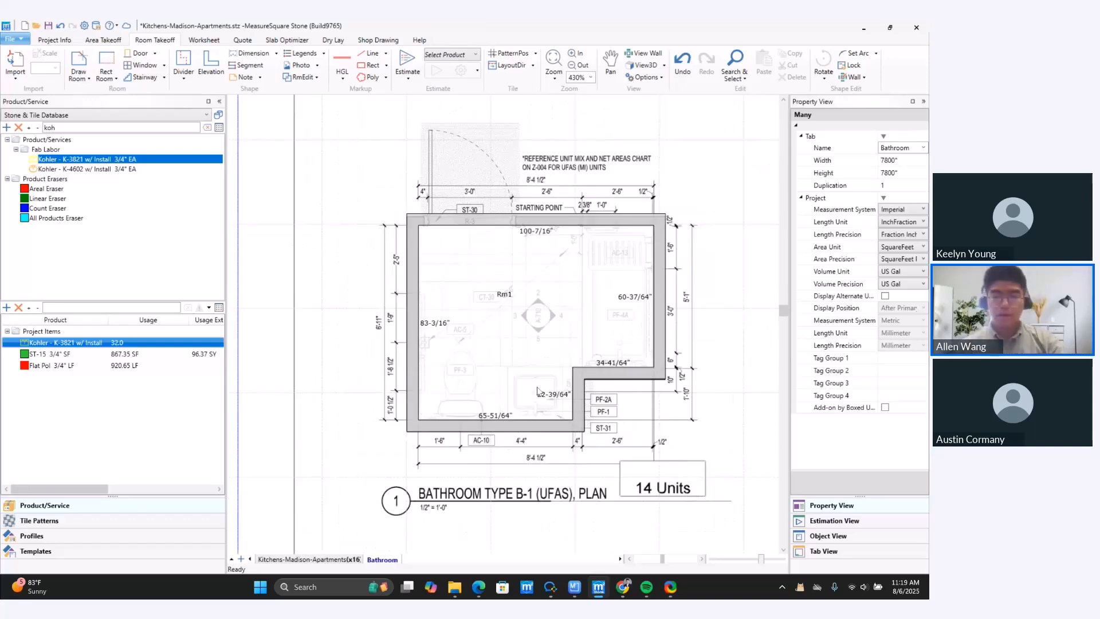
- Add a 36" wide, 96" high Common door with Open In disabled at the Type B-1 plan's doorway
{"action": "left_click", "coordinate": [503, 275]}
{"action": "left_click_drag", "start_coordinate": [354, 158], "coordinate": [467, 275]}
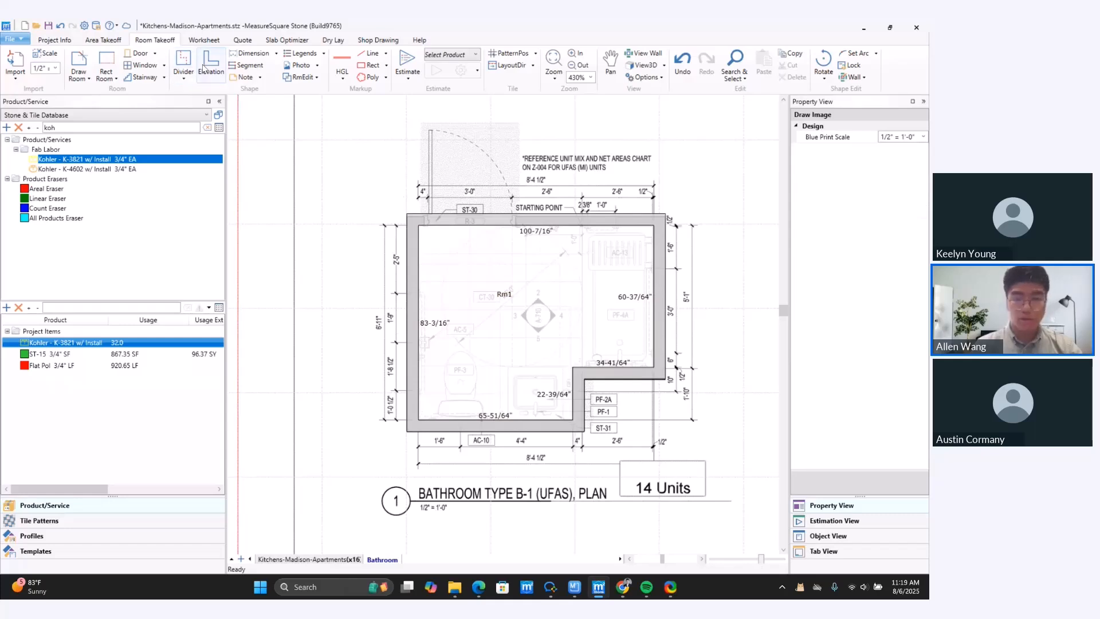
{"action": "left_click", "coordinate": [135, 55]}
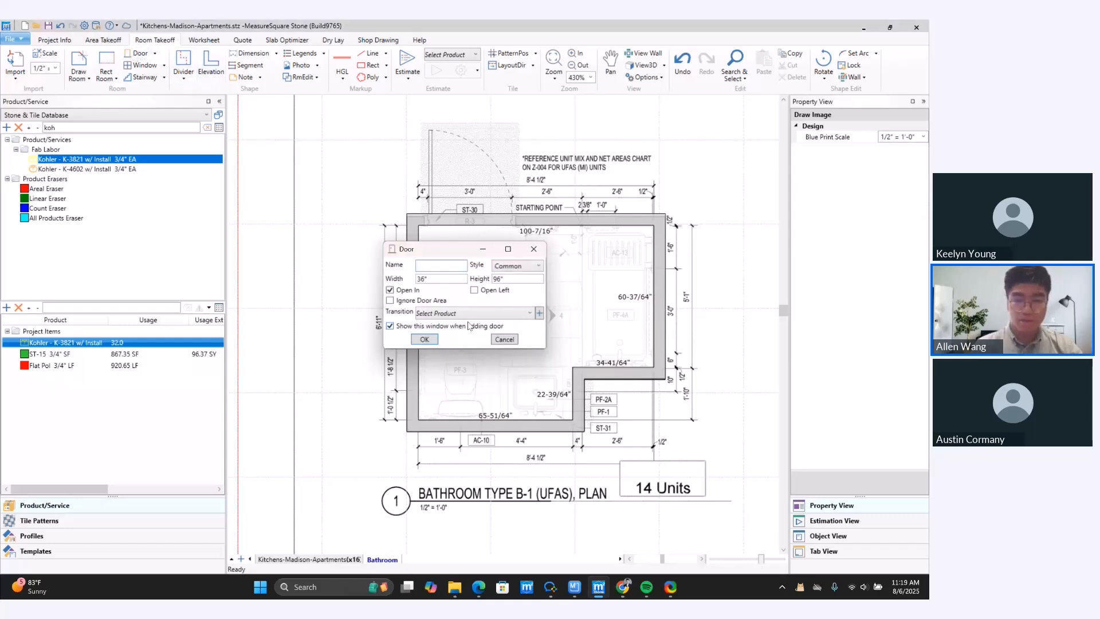
{"action": "left_click", "coordinate": [447, 287]}
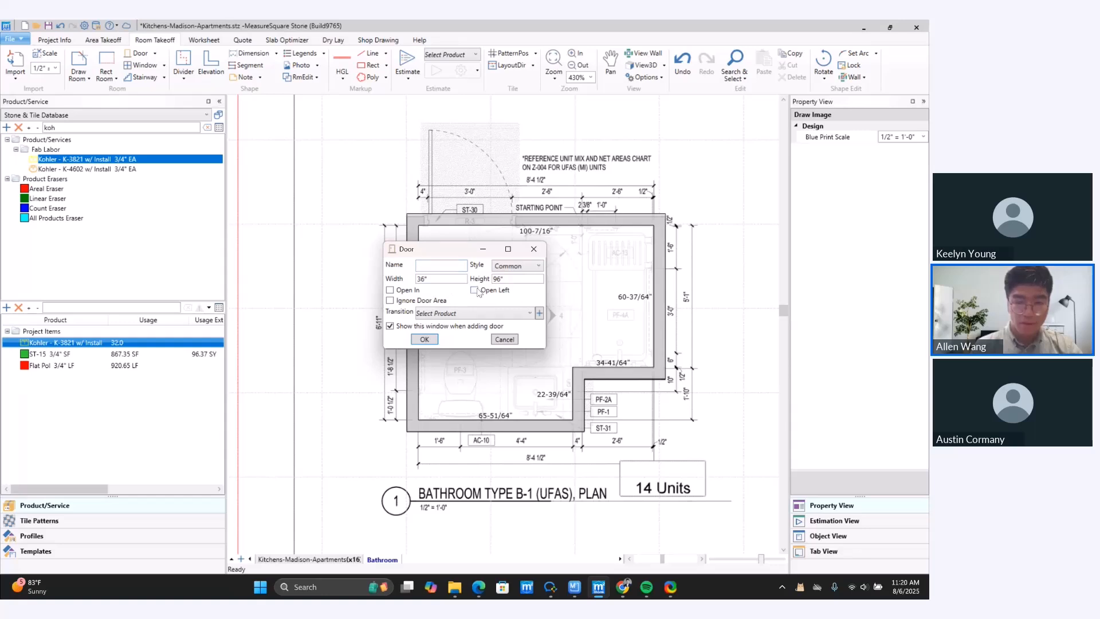
{"action": "left_click", "coordinate": [424, 339]}
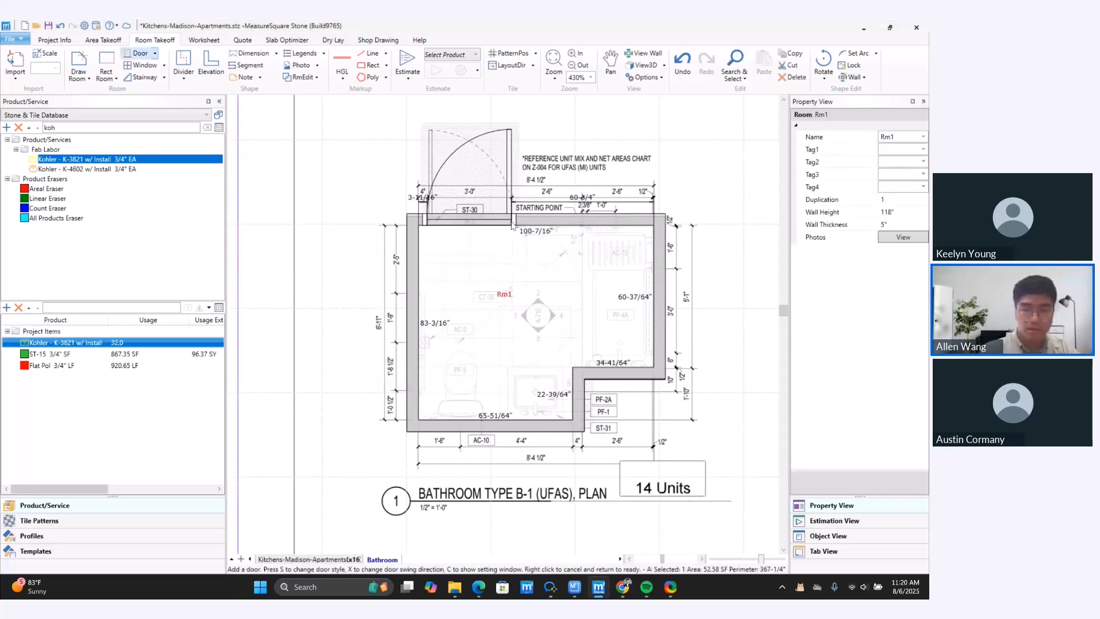
{"action": "left_click", "coordinate": [512, 223]}
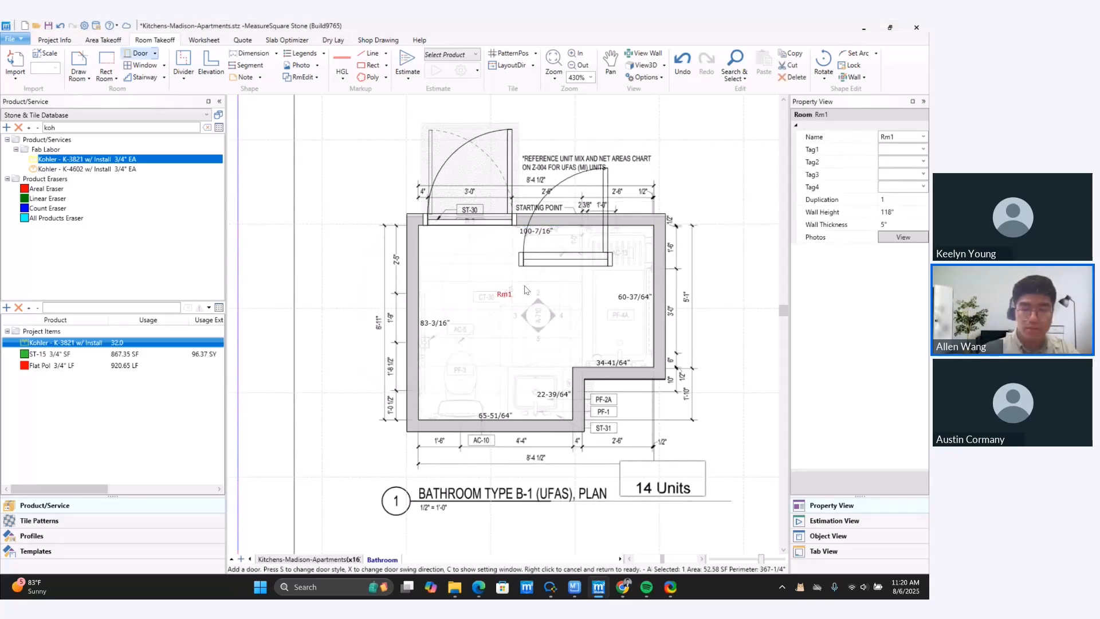
- Flip the new bathroom door's swing by disabling Open Left to match the plan
{"action": "left_click", "coordinate": [493, 222]}
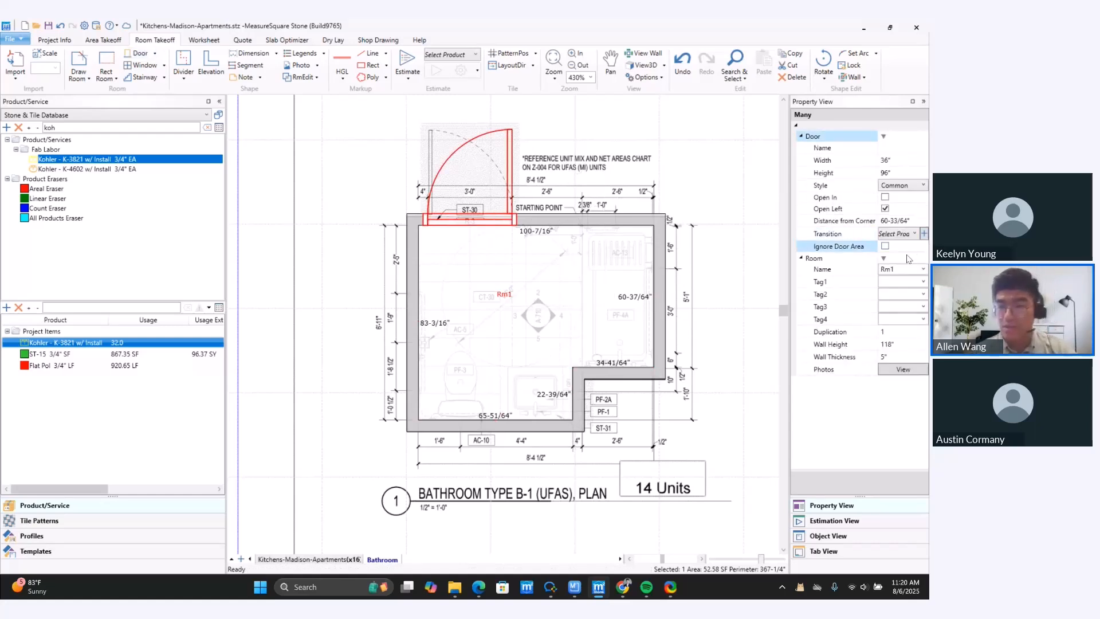
{"action": "left_click", "coordinate": [884, 208]}
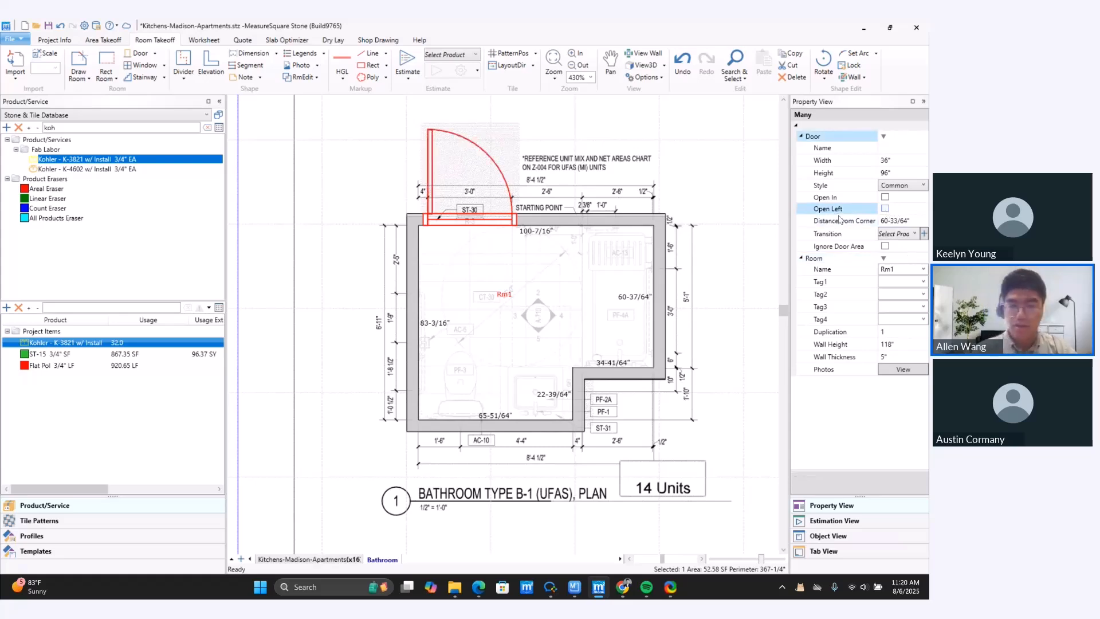
{"action": "left_click", "coordinate": [570, 177]}
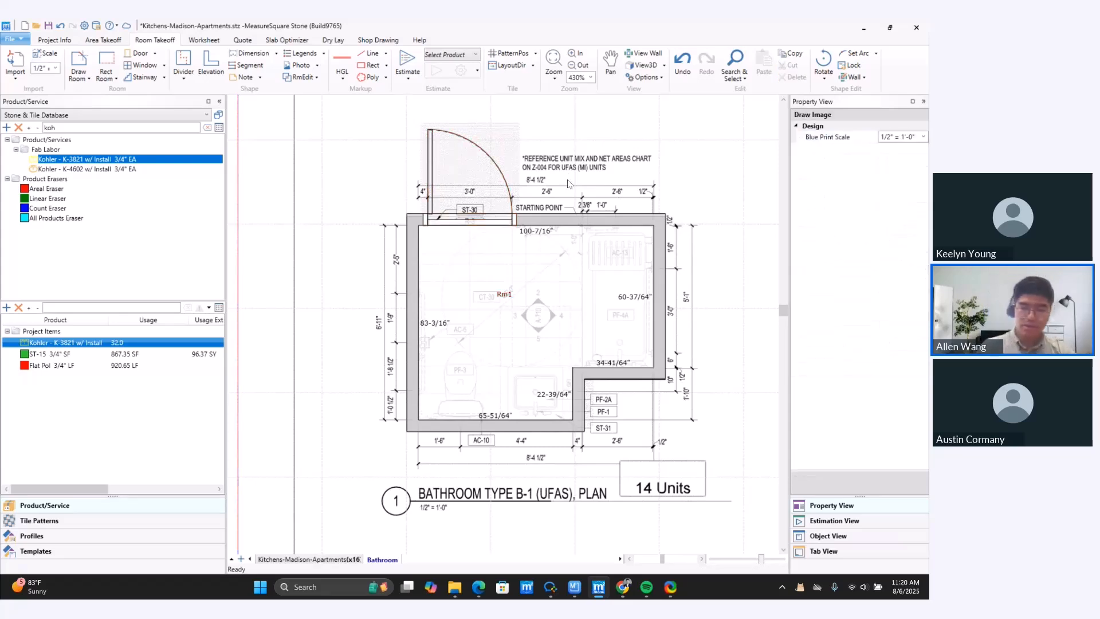
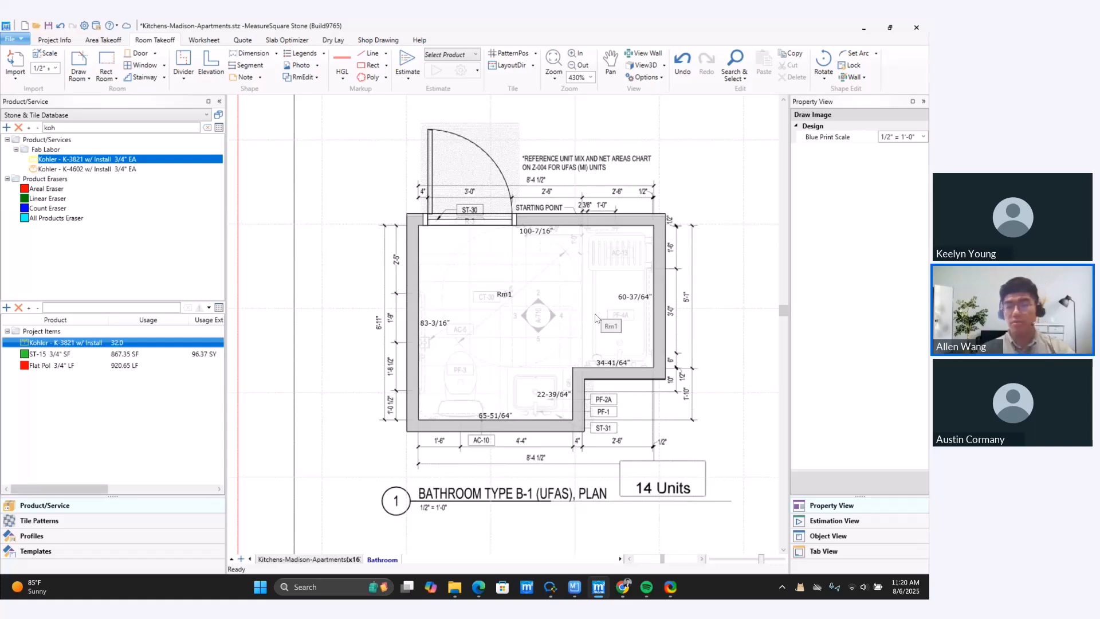
- Start an elevation inside the Bathroom Type B-1 room
{"action": "left_click", "coordinate": [527, 331]}
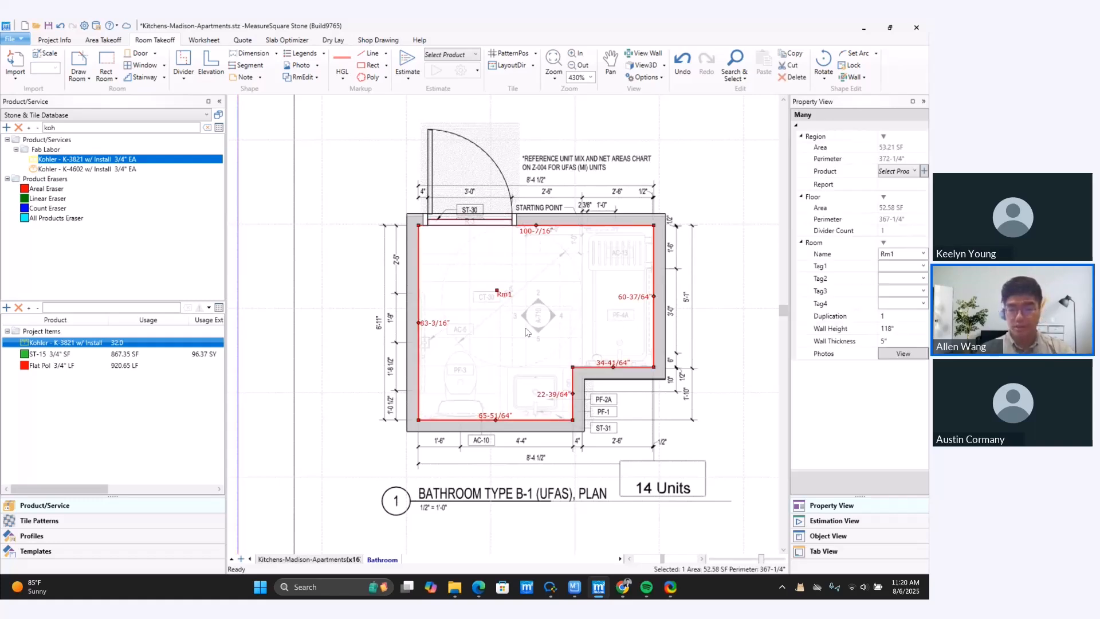
{"action": "left_click", "coordinate": [549, 408]}
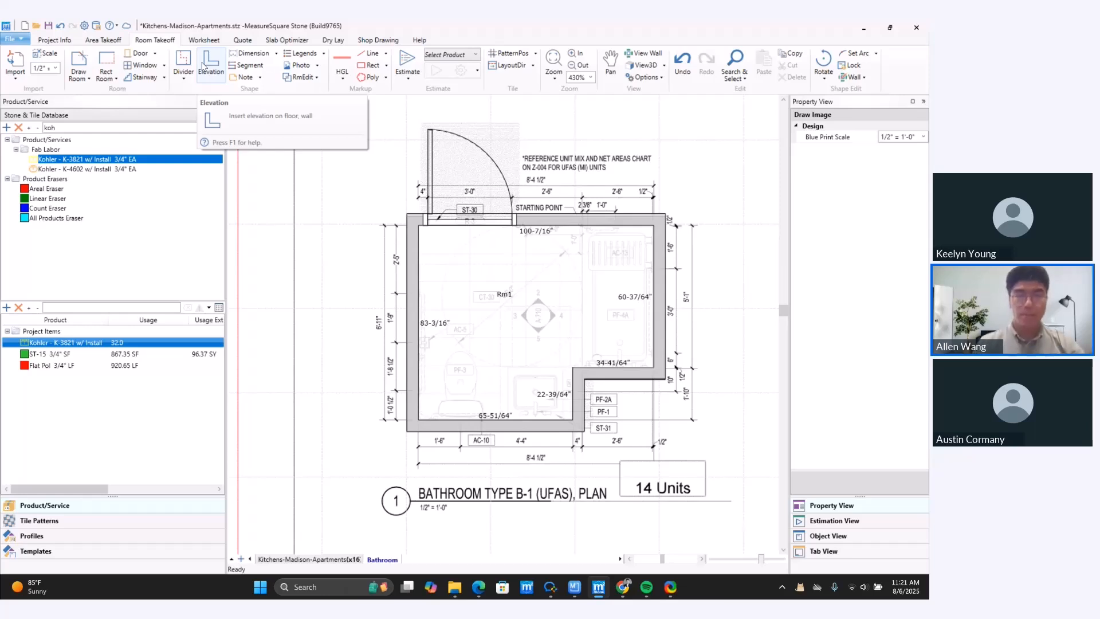
{"action": "left_click", "coordinate": [206, 64]}
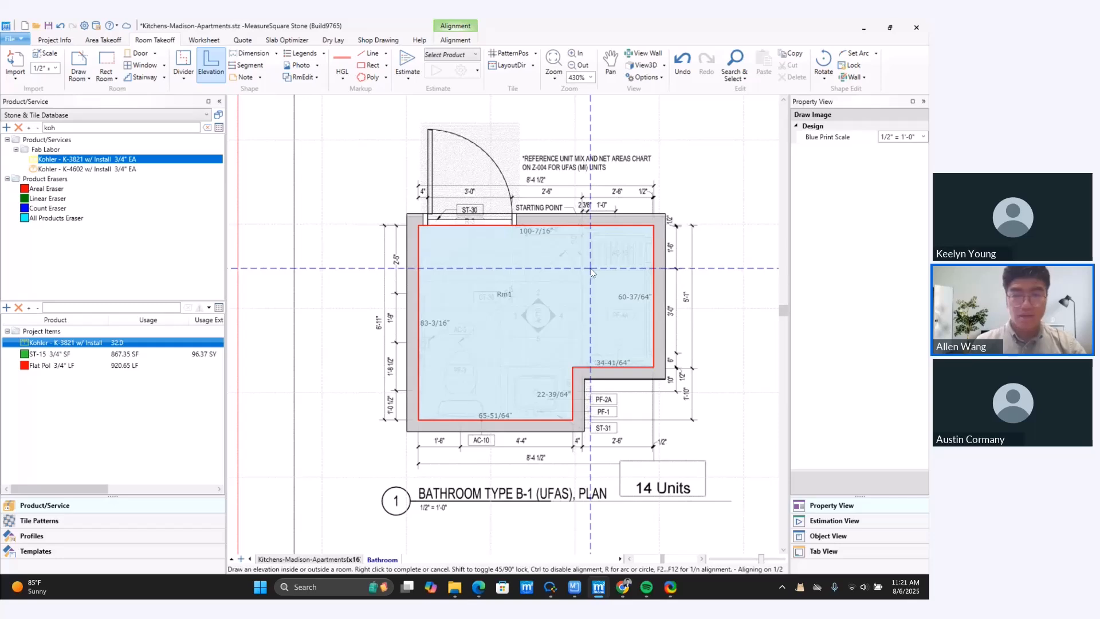
- Draw an elevation line about 60-37/64" long from the starting point straight down to the lower wall, separating the shower area of the bathroom
{"action": "scroll", "coordinate": [590, 268], "scroll_direction": "up", "scroll_amount": 1}
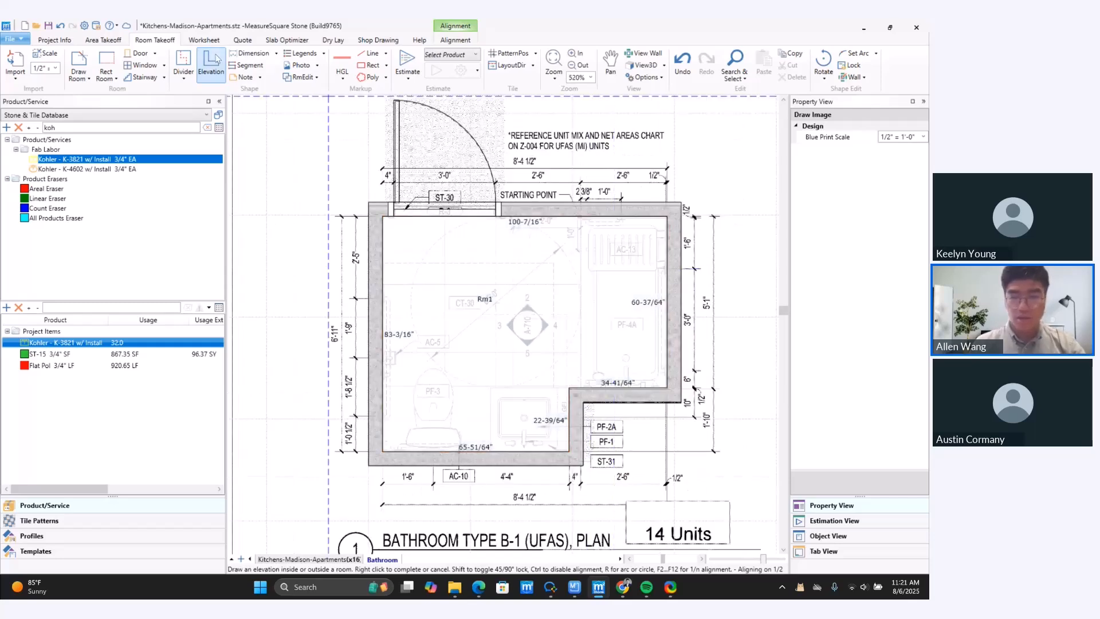
{"action": "scroll", "coordinate": [593, 234], "scroll_direction": "up", "scroll_amount": 2}
{"action": "middle_click_drag", "start_coordinate": [640, 276], "coordinate": [633, 236]}
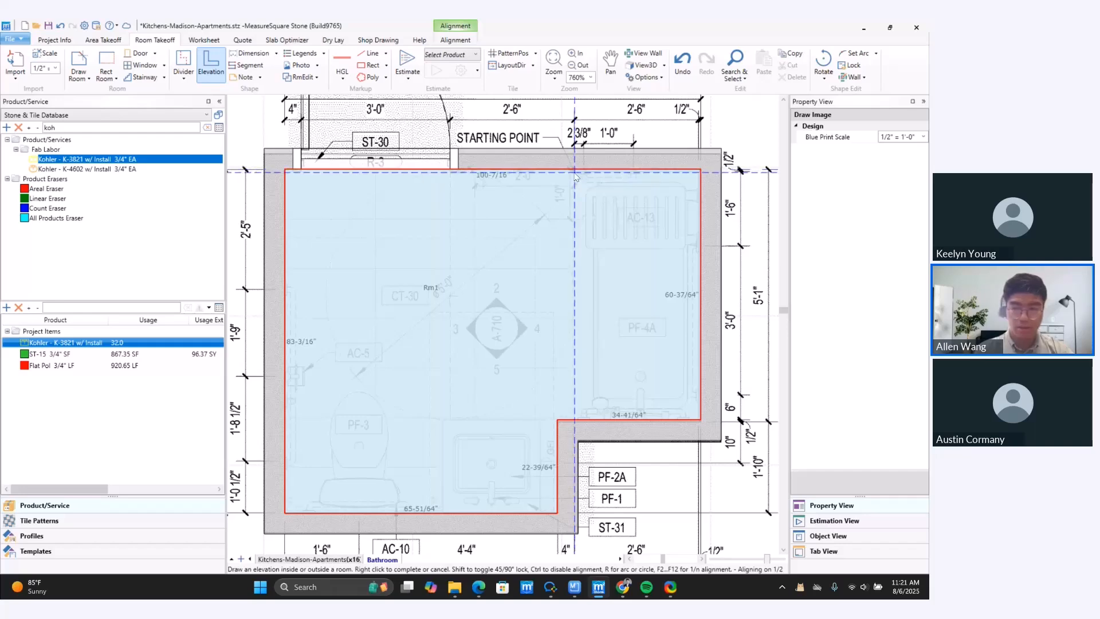
{"action": "left_click", "coordinate": [574, 170]}
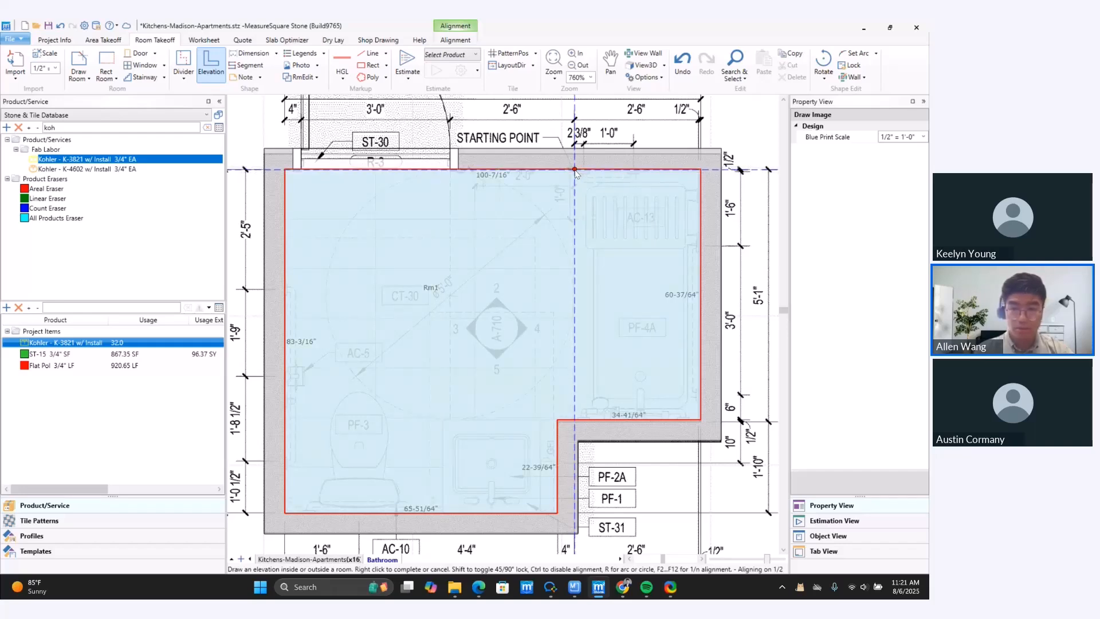
{"action": "left_click", "coordinate": [575, 420]}
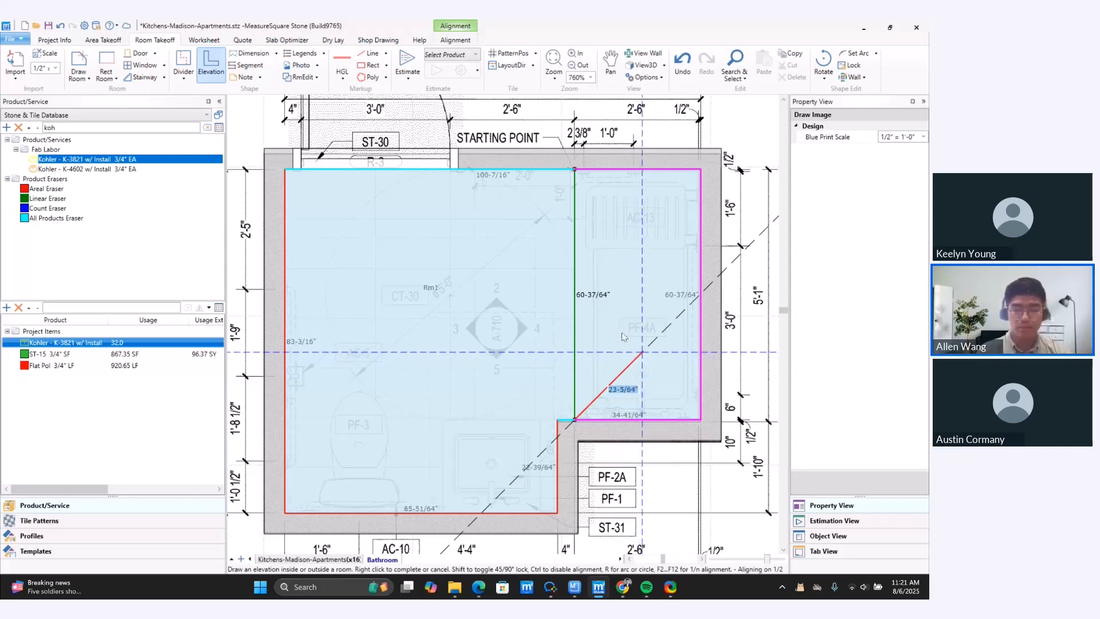
{"action": "right_click", "coordinate": [657, 436]}
{"action": "right_click", "coordinate": [663, 486]}
{"action": "left_click", "coordinate": [663, 487]}
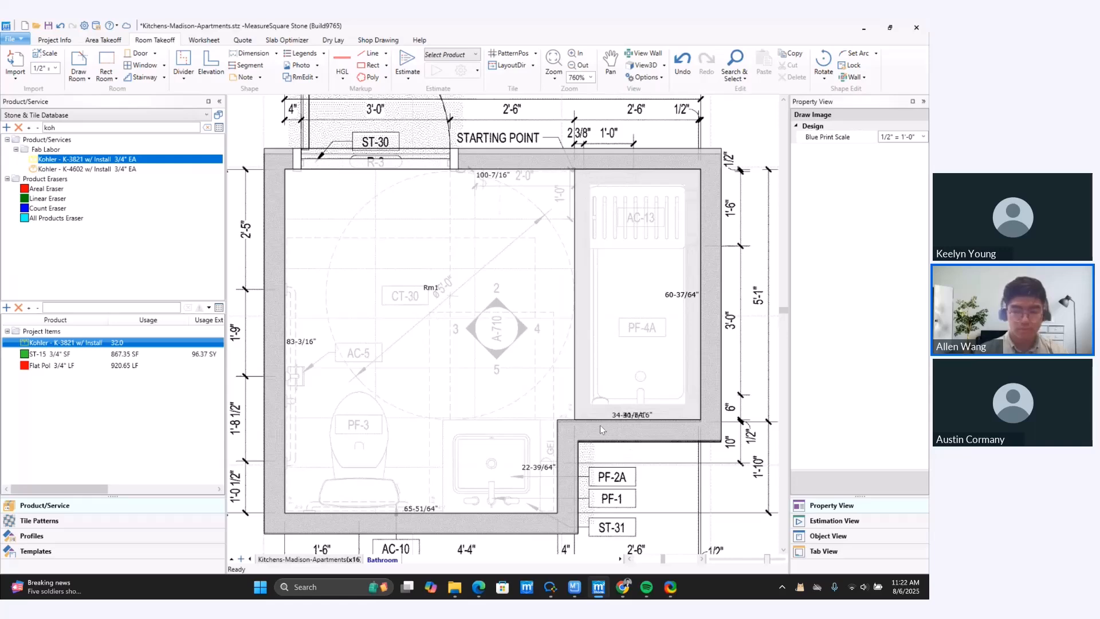
- Switch to the browser, check the webinar's Q&A messages, and return to MeasureSquare Stone
{"action": "mouse_move", "coordinate": [623, 594]}
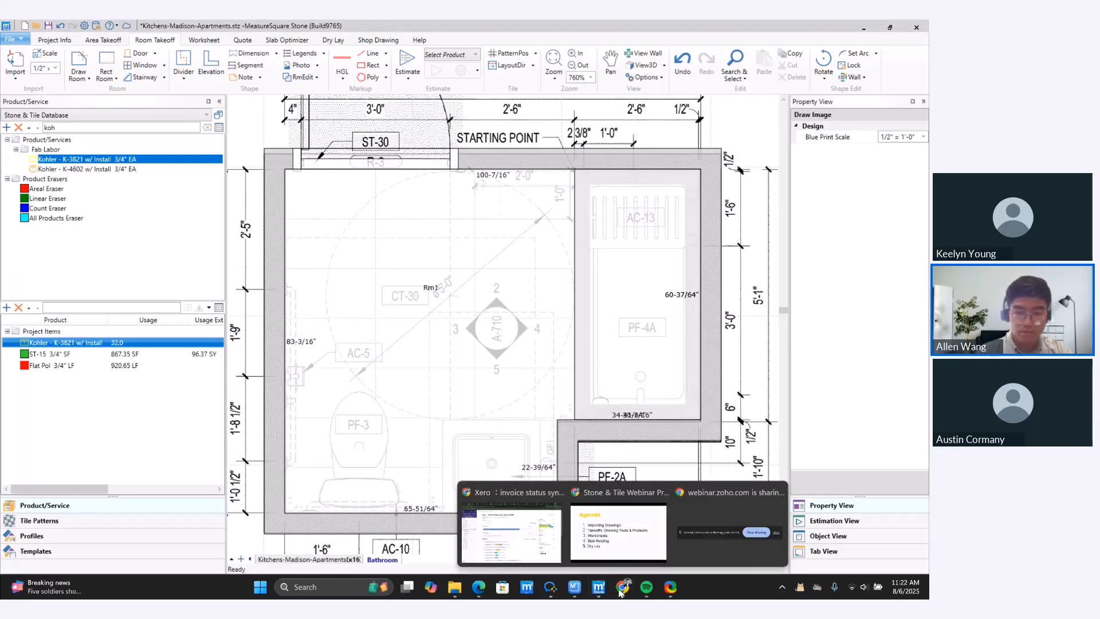
{"action": "left_click", "coordinate": [618, 531]}
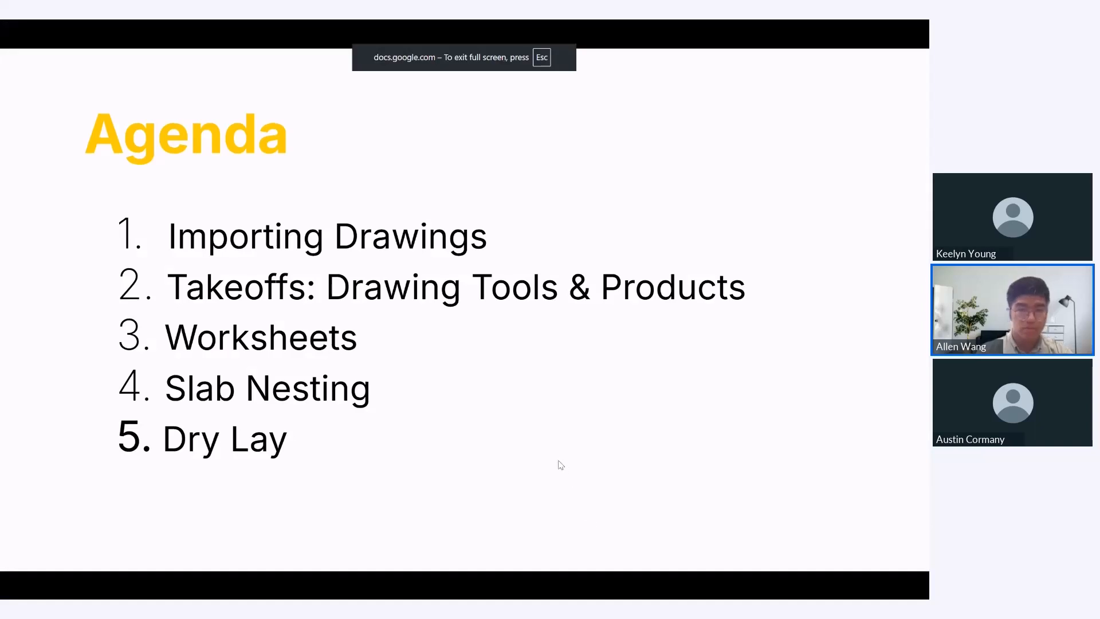
{"action": "key", "text": "Escape"}
{"action": "key", "text": "ctrl+Tab"}
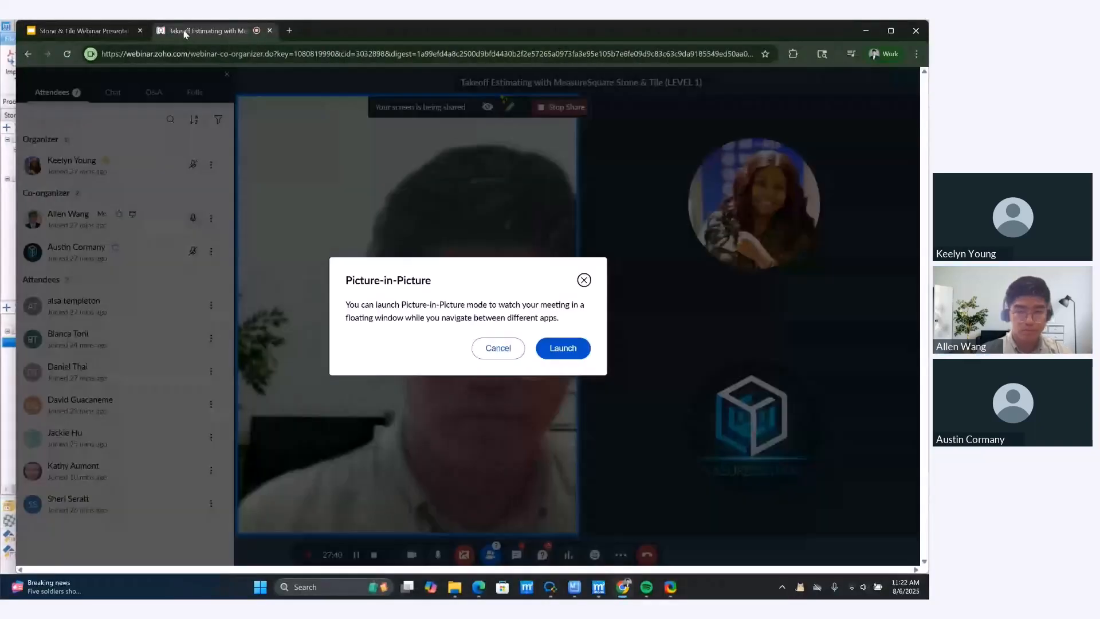
{"action": "left_click", "coordinate": [492, 348]}
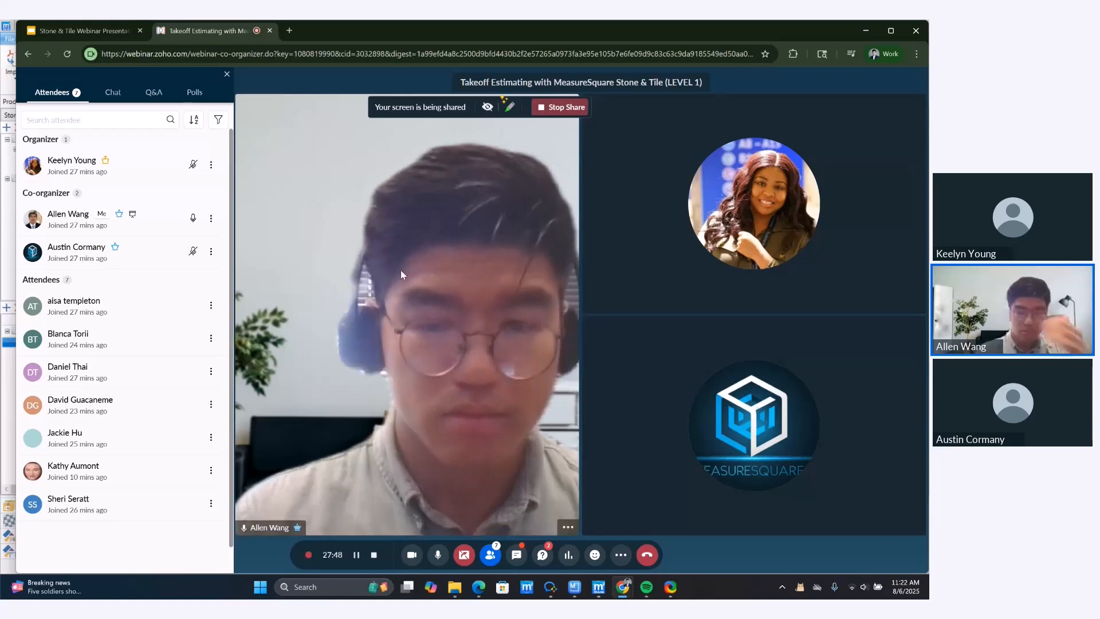
{"action": "left_click", "coordinate": [540, 563]}
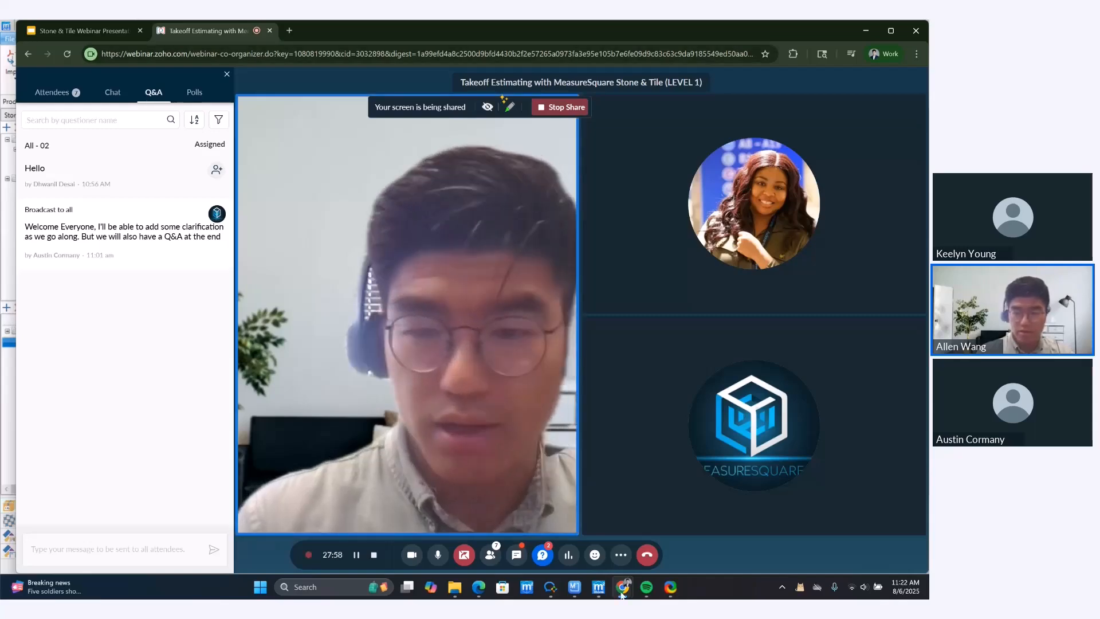
{"action": "left_click", "coordinate": [598, 590]}
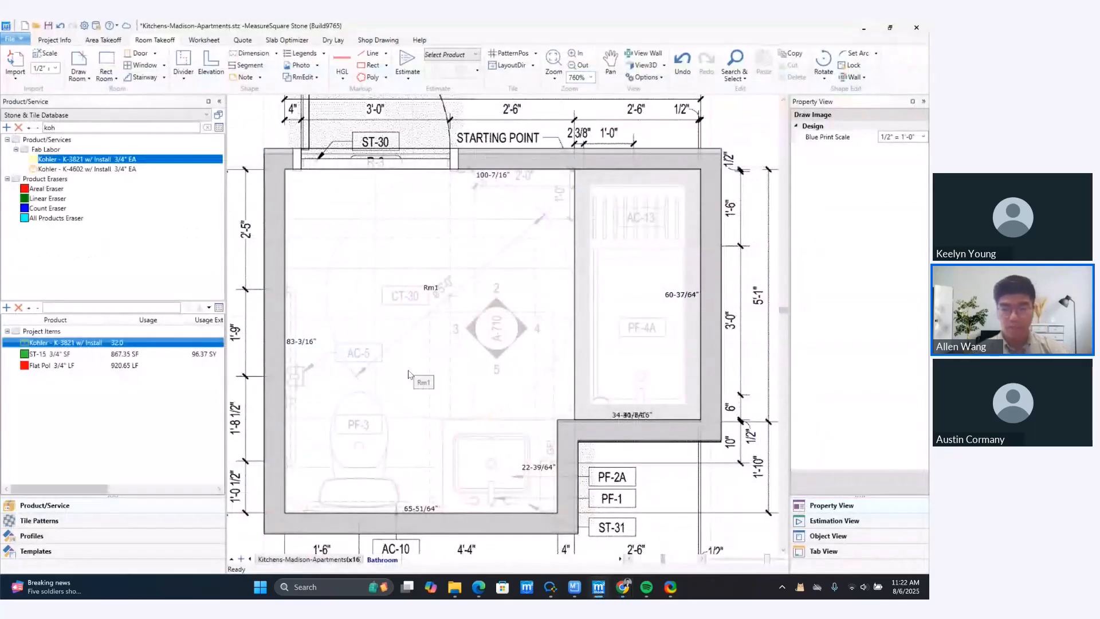
- Draw a rectangular elevation about 23-9/32" by 22-3/4" around the sink against the bathroom's lower wall
{"action": "scroll", "coordinate": [410, 373], "scroll_direction": "down", "scroll_amount": 1}
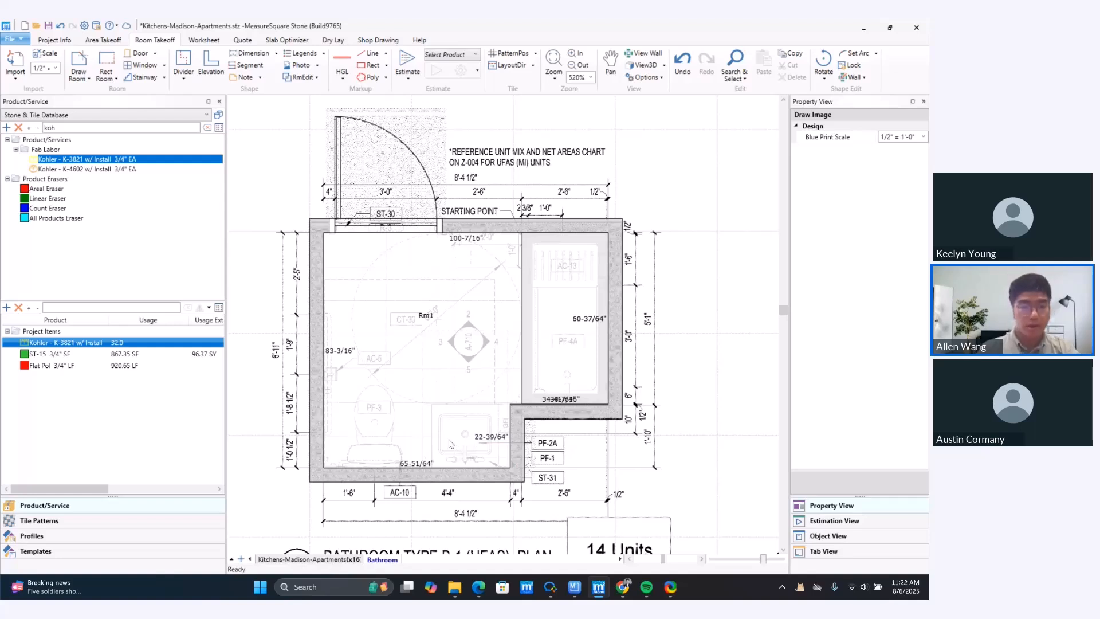
{"action": "left_click", "coordinate": [208, 58]}
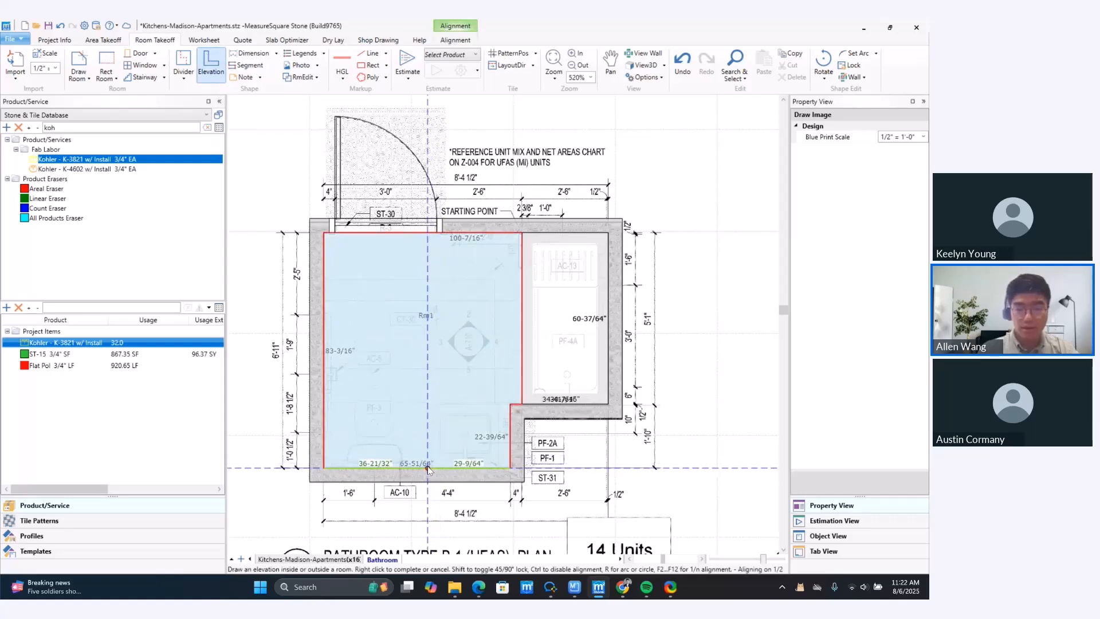
{"action": "scroll", "coordinate": [426, 471], "scroll_direction": "up", "scroll_amount": 5}
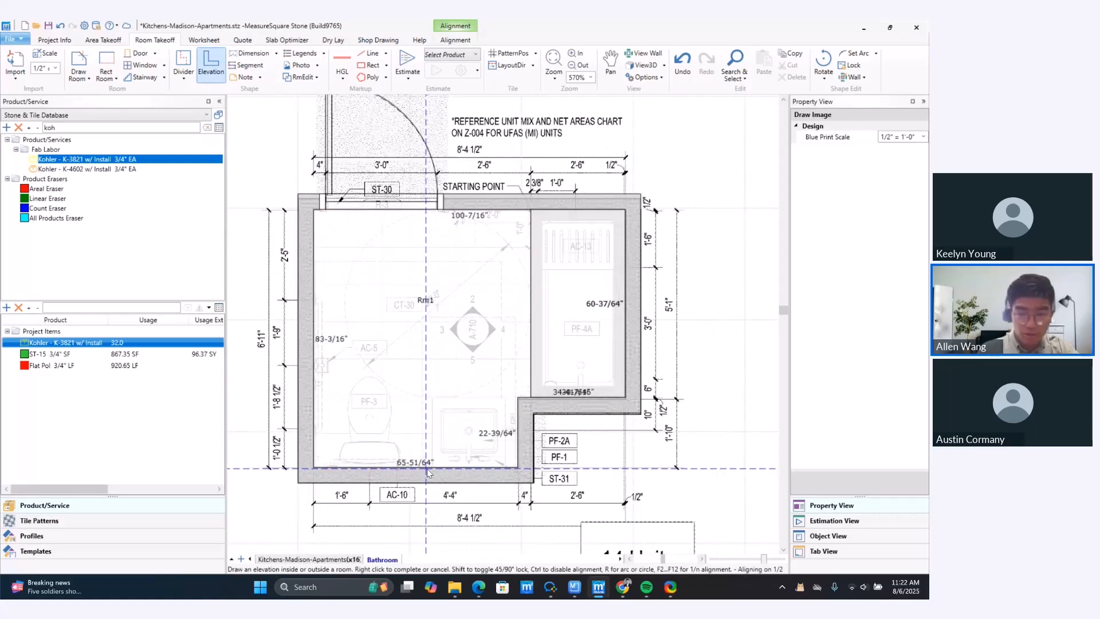
{"action": "left_click", "coordinate": [437, 466]}
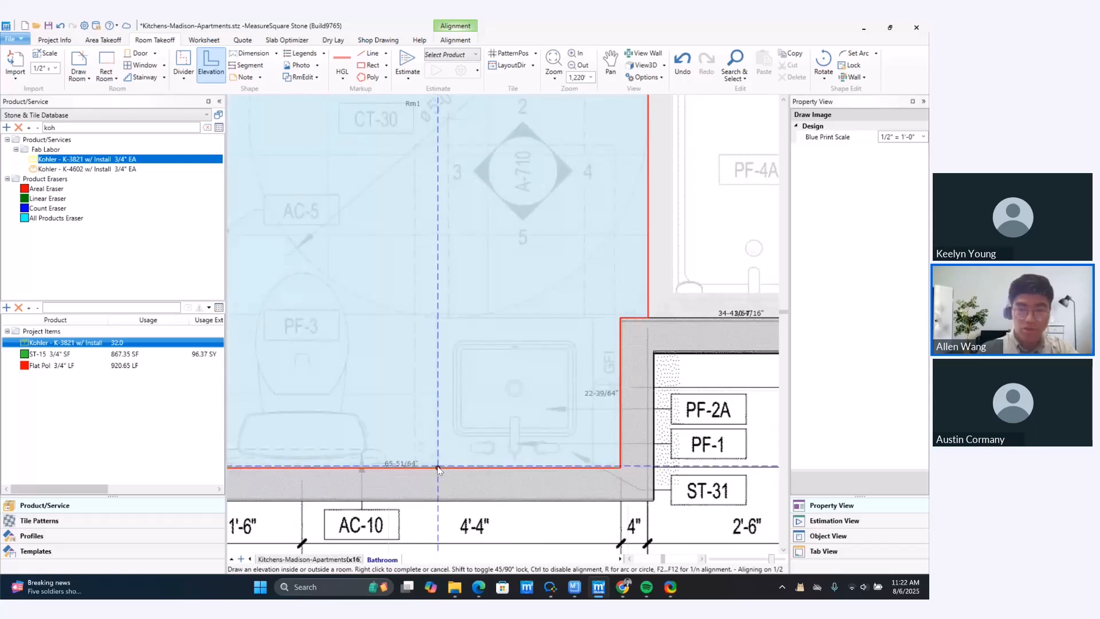
{"action": "left_click", "coordinate": [441, 320]}
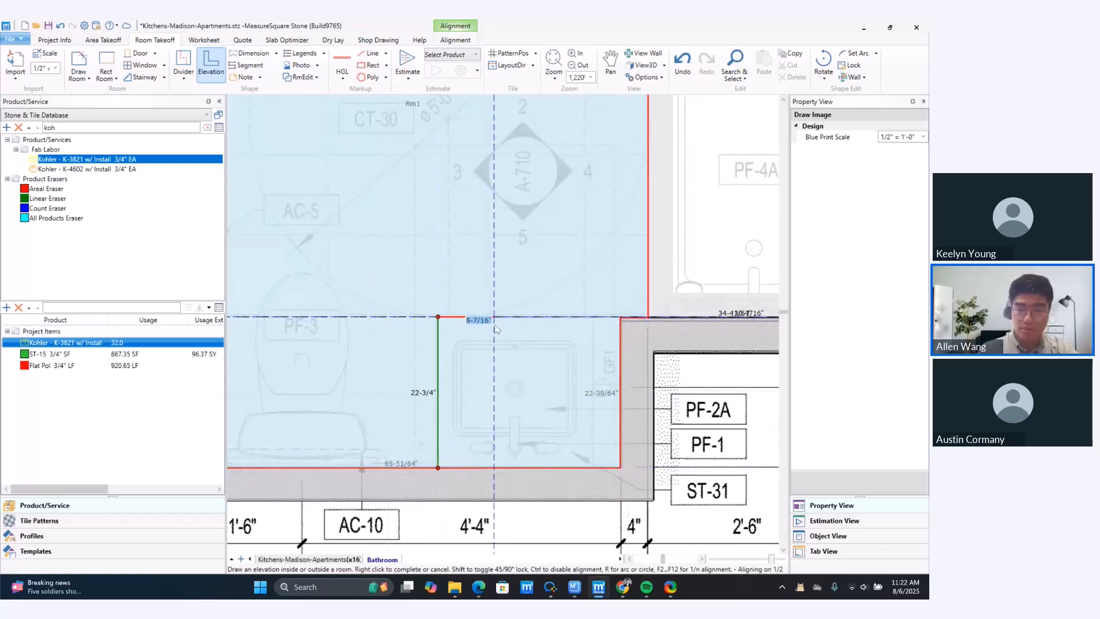
{"action": "left_click", "coordinate": [594, 330]}
{"action": "left_click", "coordinate": [592, 468]}
{"action": "right_click", "coordinate": [533, 454]}
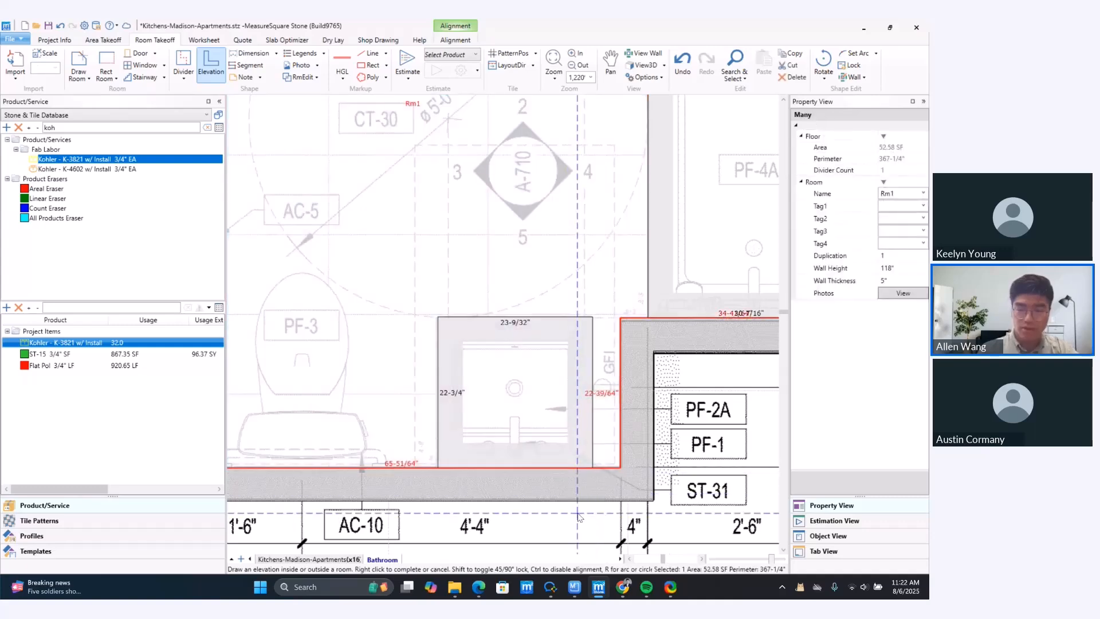
- Set the wall height of the shower area's elevation to 28"
{"action": "scroll", "coordinate": [533, 453], "scroll_direction": "down", "scroll_amount": 3}
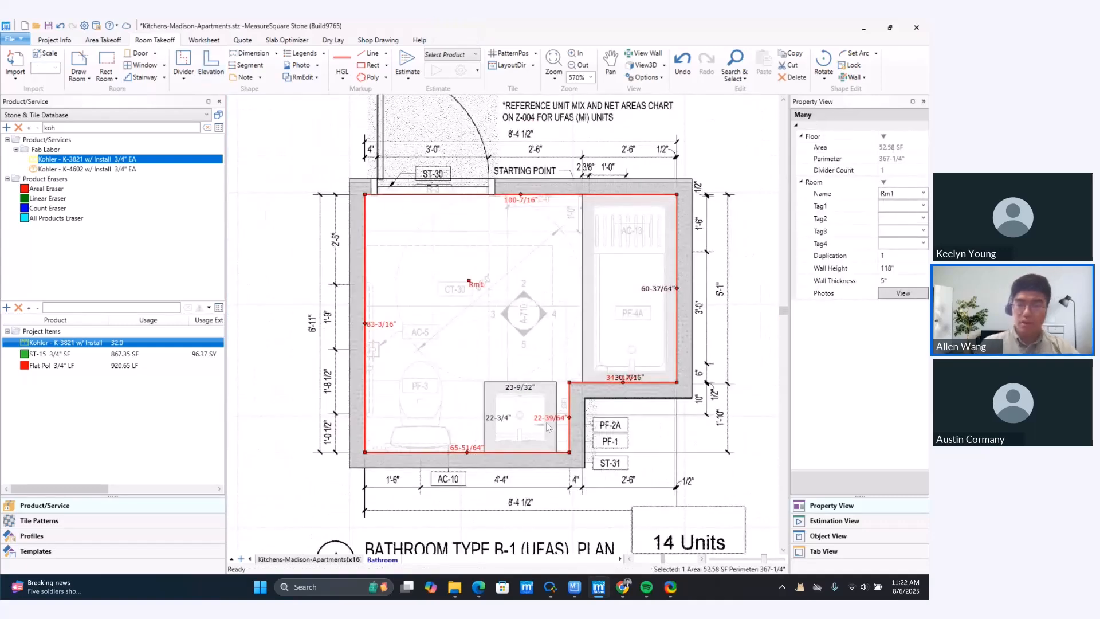
{"action": "scroll", "coordinate": [525, 436], "scroll_direction": "down", "scroll_amount": 1}
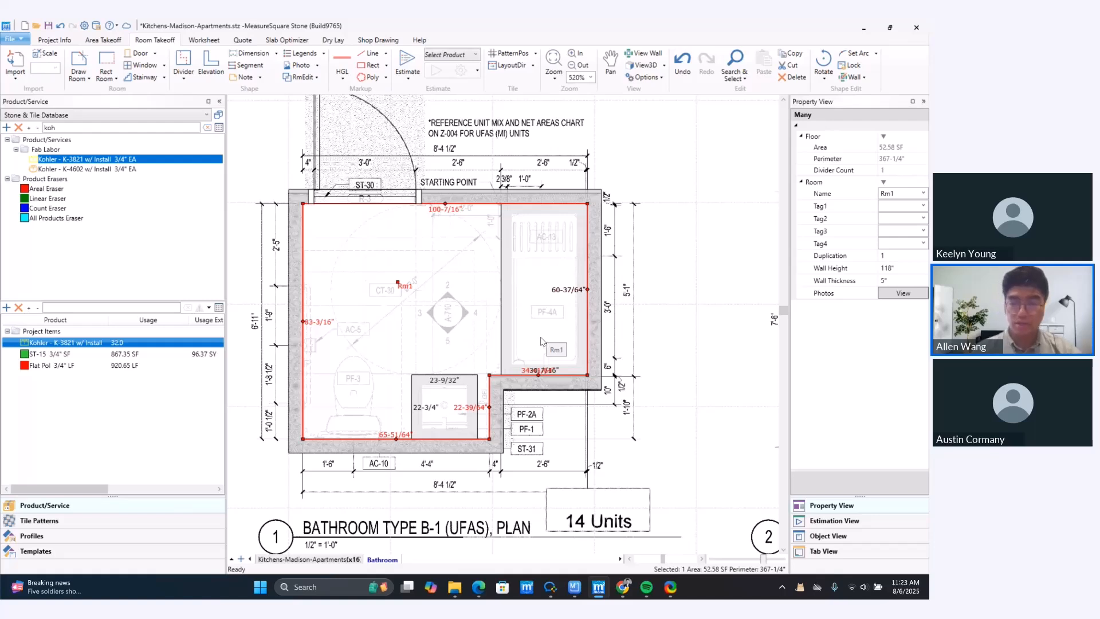
{"action": "left_click", "coordinate": [581, 366]}
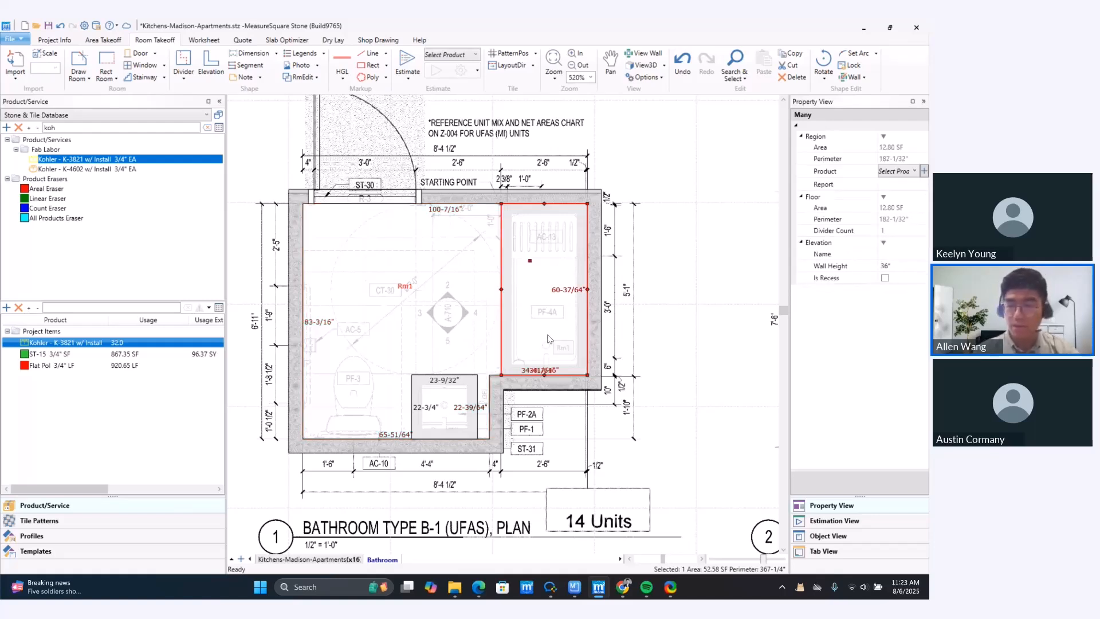
{"action": "left_click", "coordinate": [918, 255]}
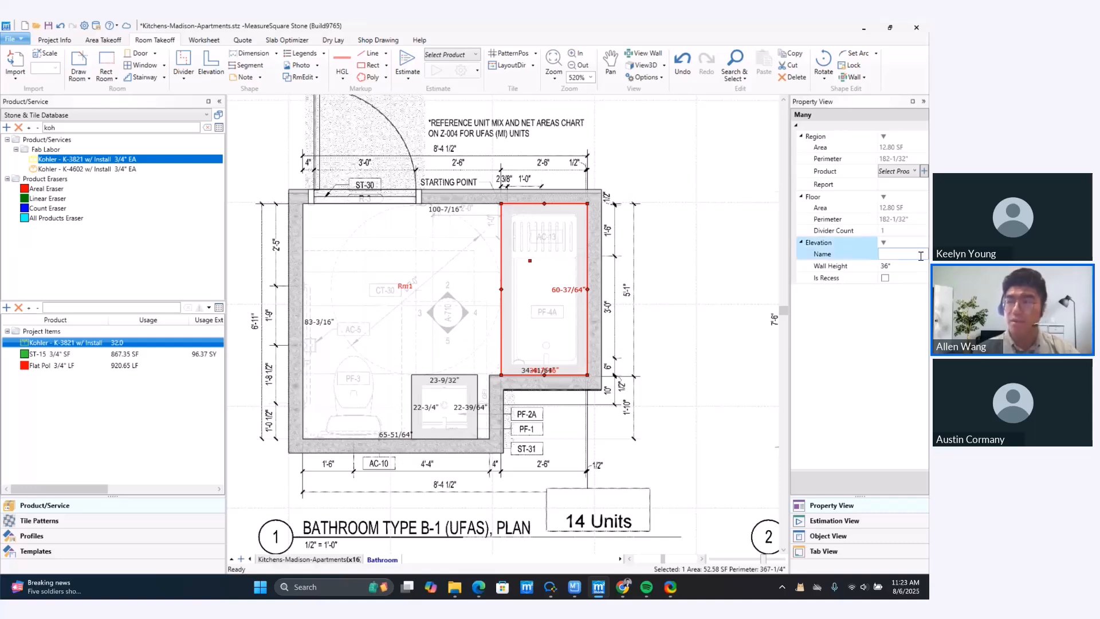
{"action": "left_click", "coordinate": [888, 266]}
{"action": "key", "text": "BackSpace"}
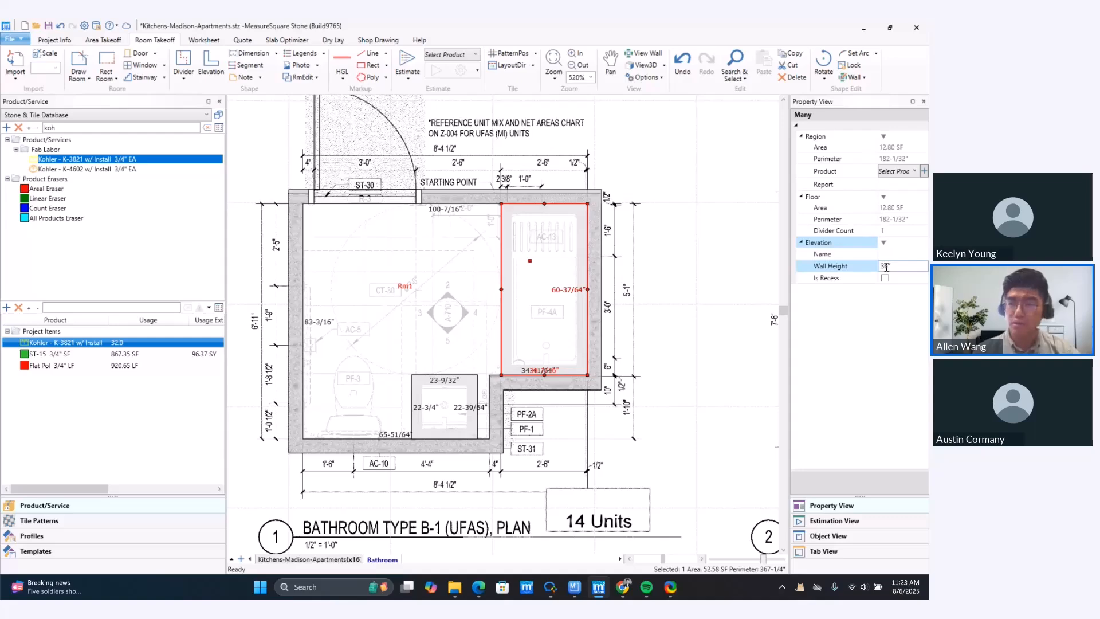
{"action": "type", "text": "6"}
{"action": "key", "text": "Return"}
{"action": "left_click", "coordinate": [885, 266]}
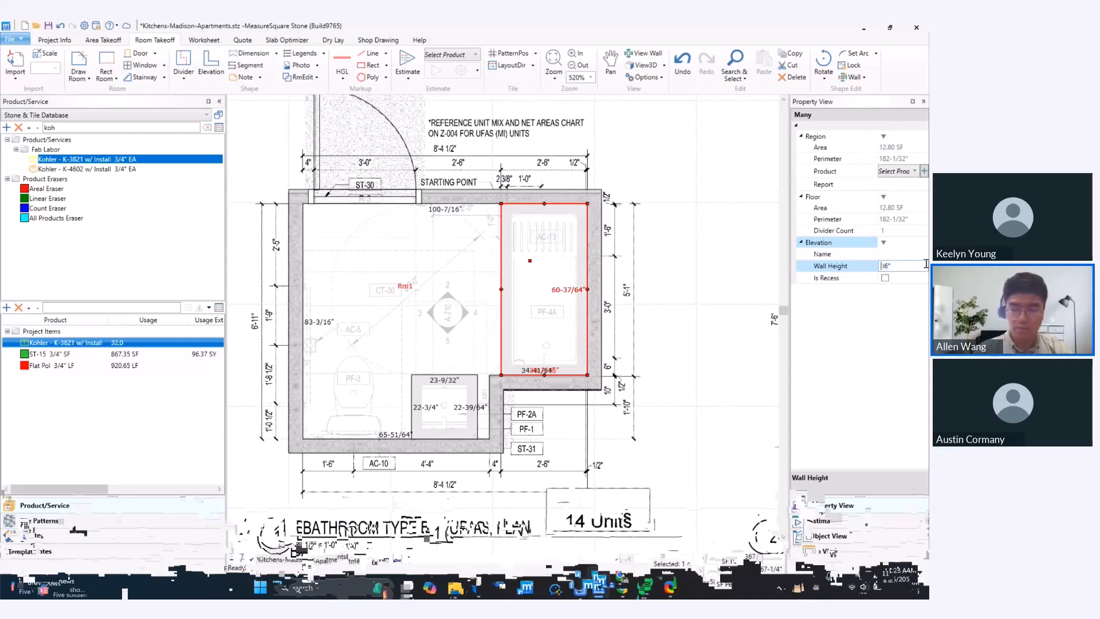
{"action": "key", "text": "BackSpace"}
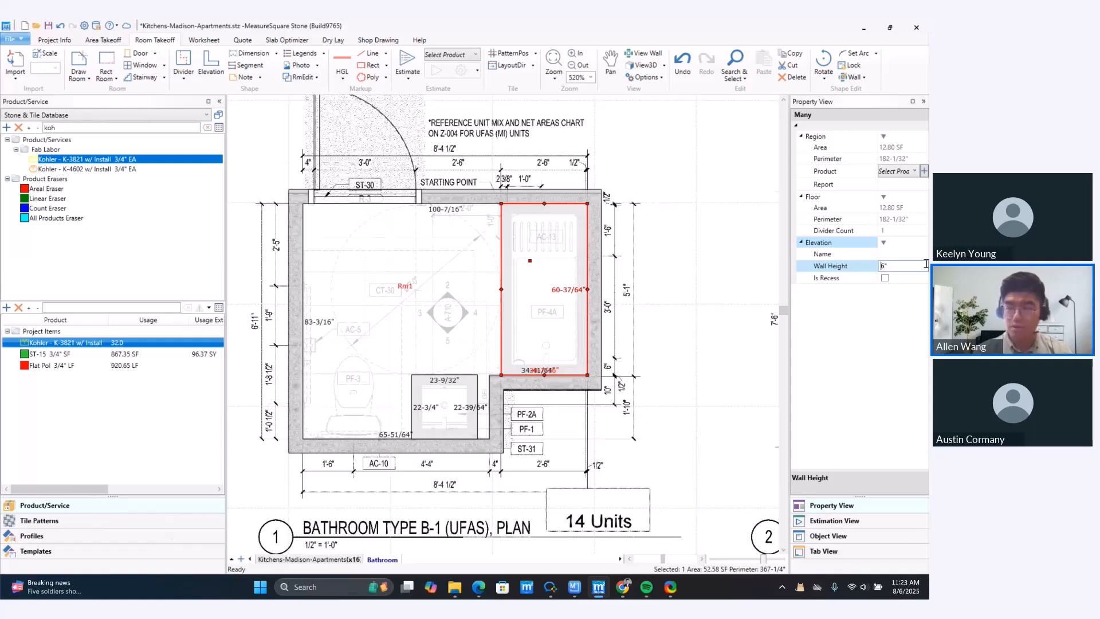
{"action": "type", "text": "28"}
{"action": "key", "text": "Return"}
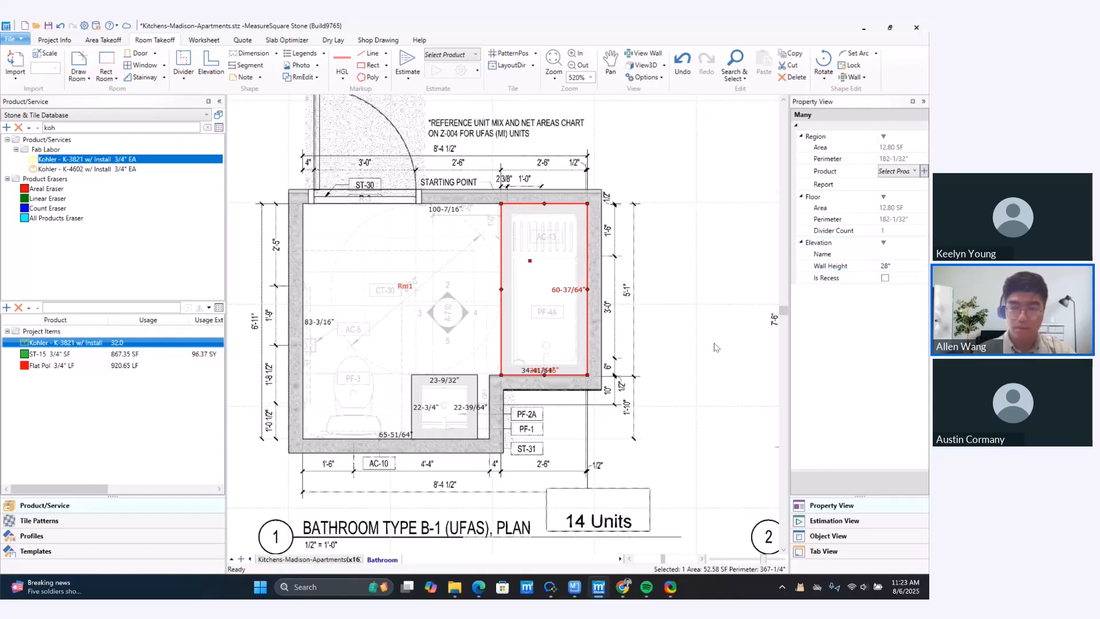
- Set the wall height of the sink elevation to 40"
{"action": "left_click", "coordinate": [449, 407]}
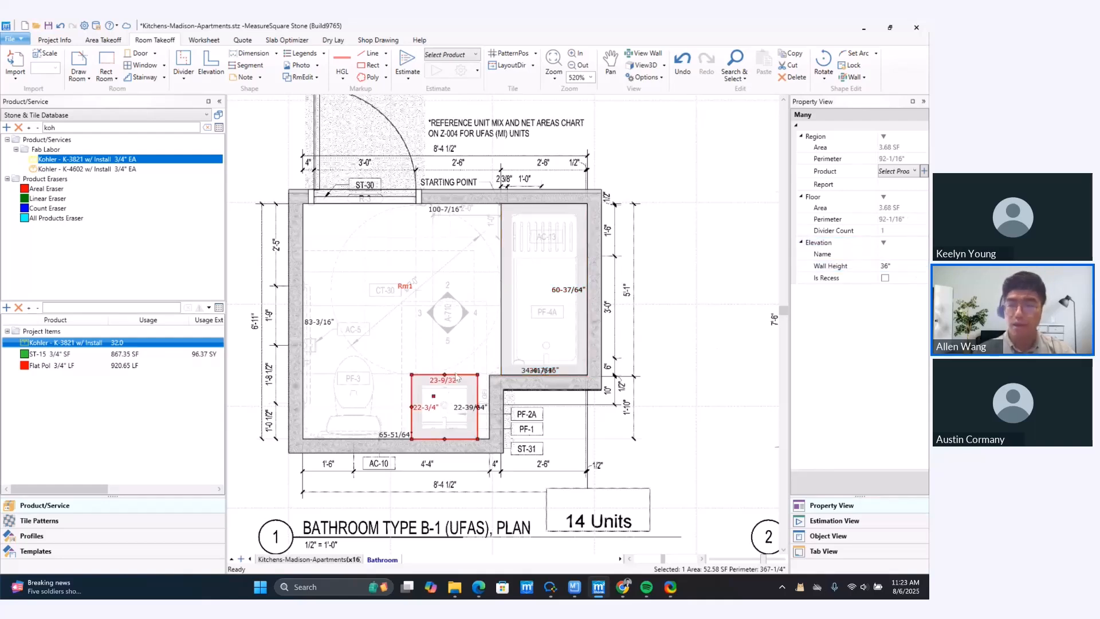
{"action": "left_click", "coordinate": [886, 266]}
{"action": "left_click_drag", "start_coordinate": [886, 266], "coordinate": [922, 269]}
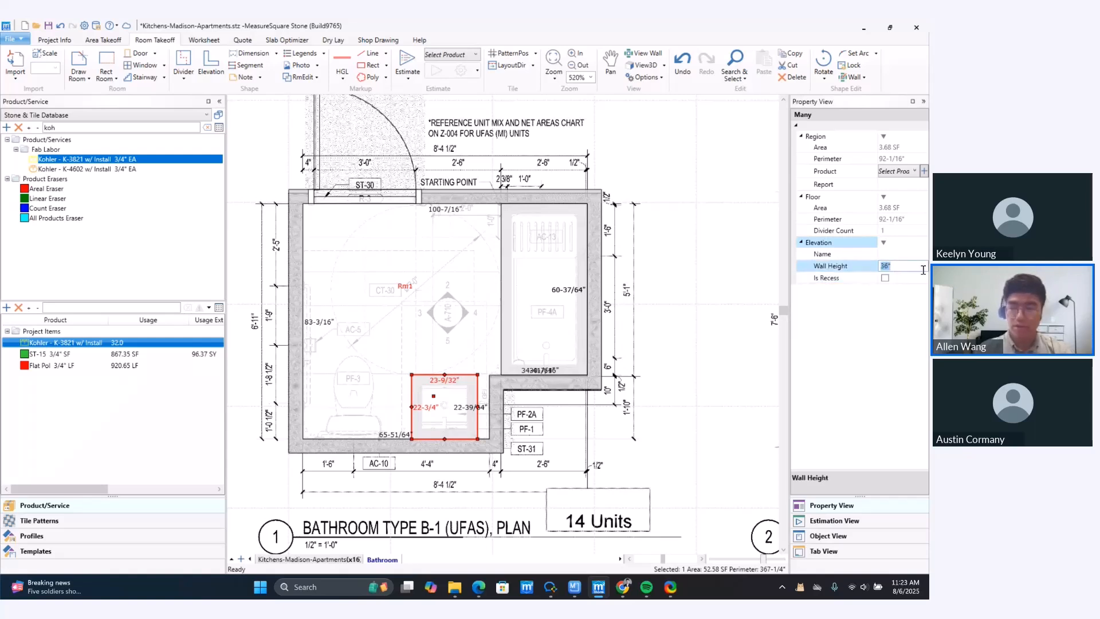
{"action": "key", "text": "BackSpace"}
{"action": "type", "text": "4"}
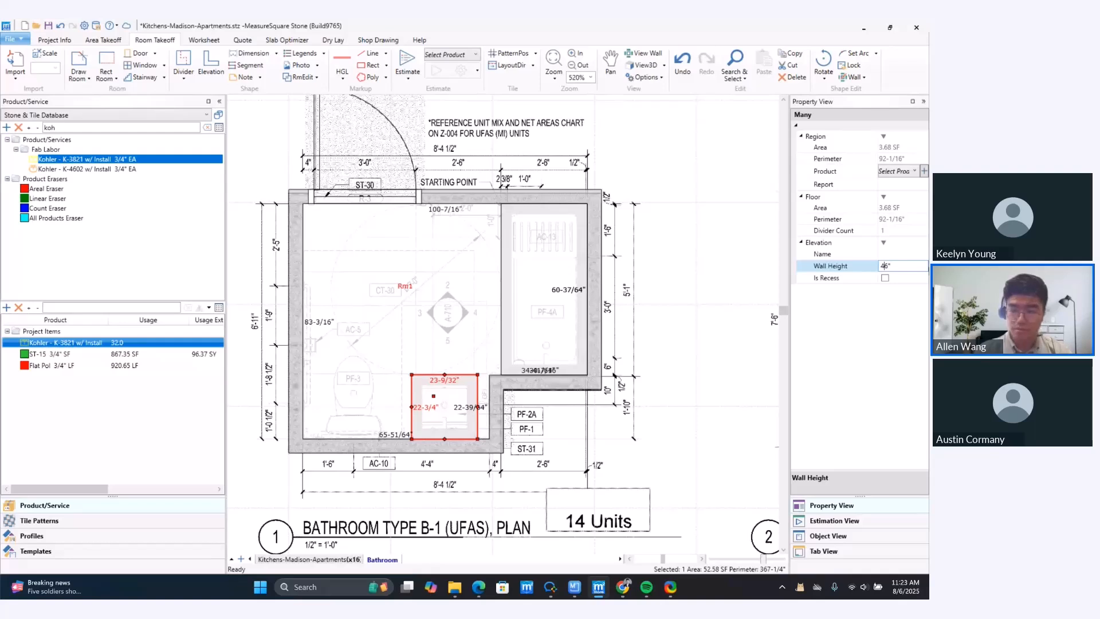
{"action": "key", "text": "Delete"}
{"action": "type", "text": "0"}
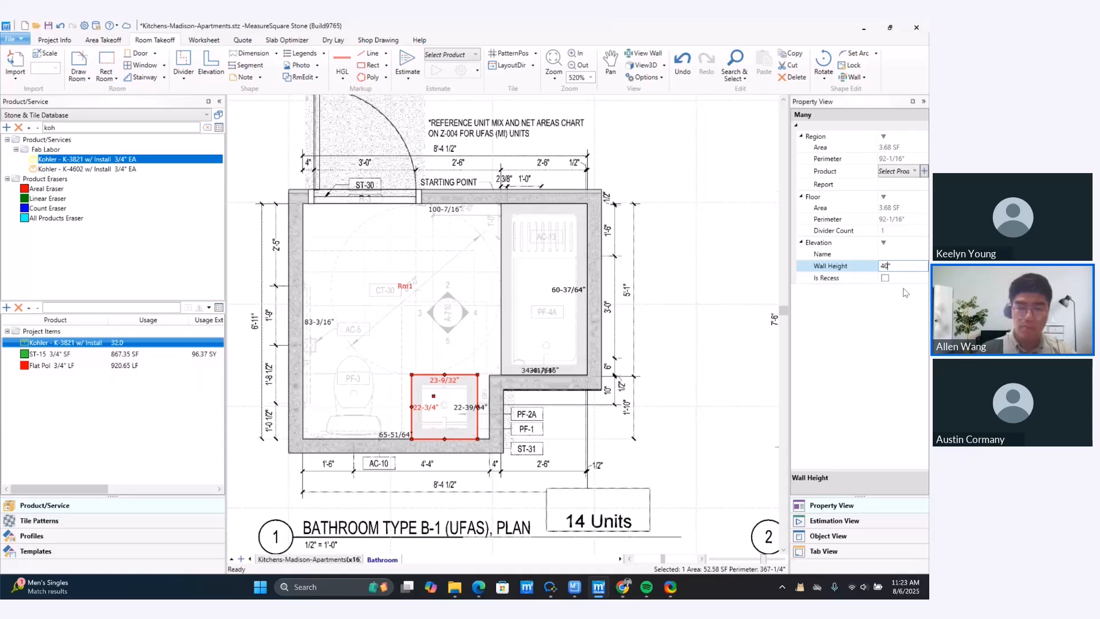
{"action": "key", "text": "Return"}
- Select the main bathroom floor region and inspect the room with its shower and sink elevations in 3D
{"action": "left_click", "coordinate": [444, 362]}
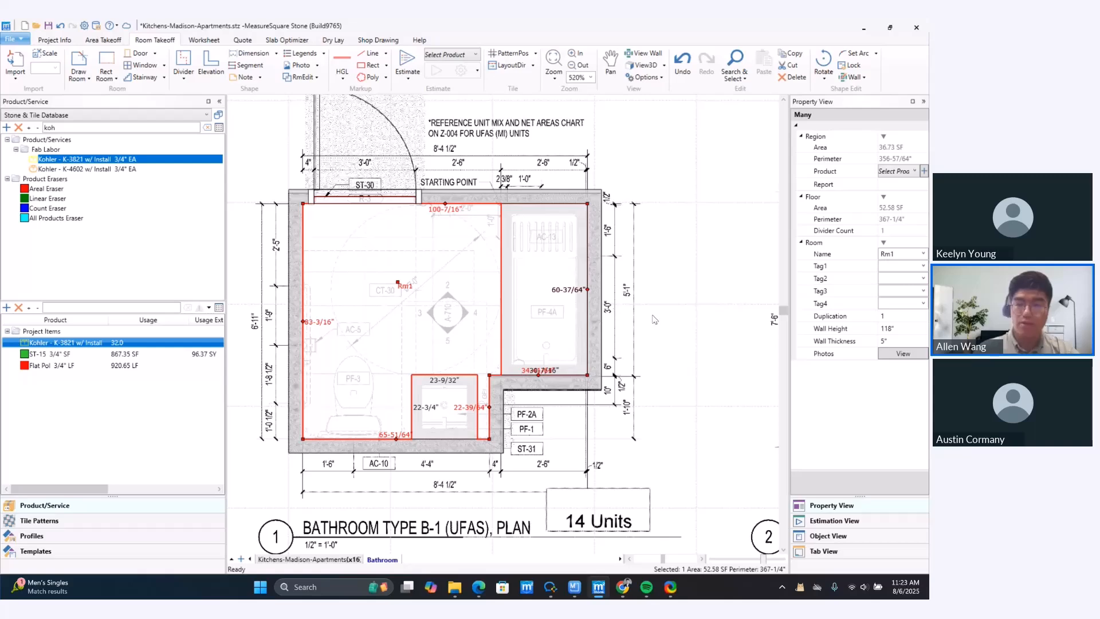
{"action": "scroll", "coordinate": [654, 319], "scroll_direction": "down", "scroll_amount": 2}
{"action": "left_click", "coordinate": [641, 64]}
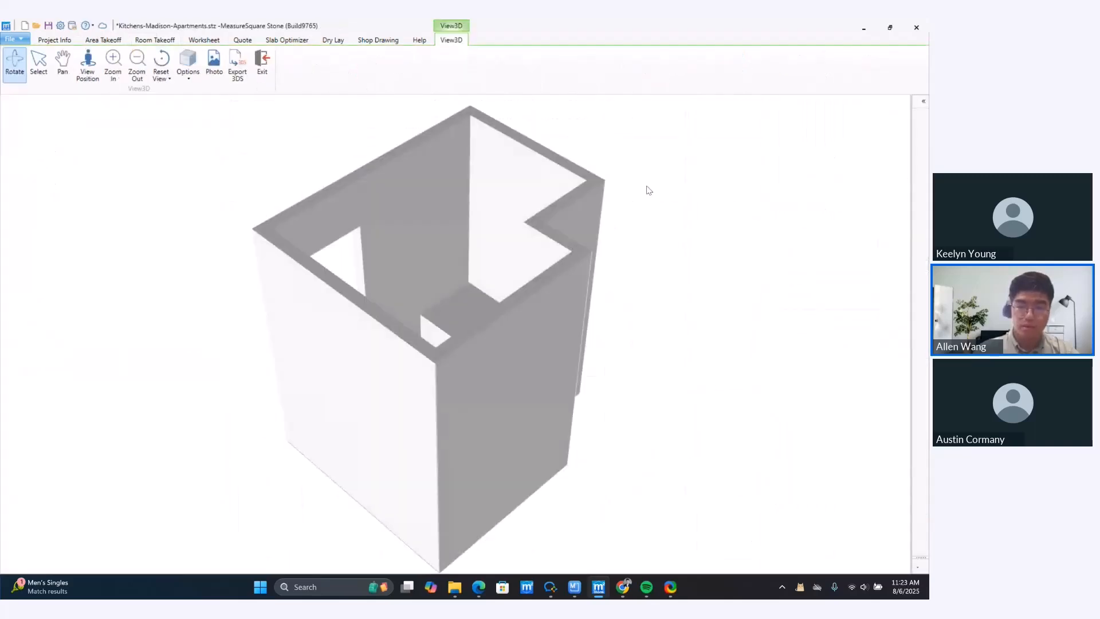
{"action": "left_click_drag", "start_coordinate": [590, 421], "coordinate": [386, 336]}
{"action": "left_click_drag", "start_coordinate": [250, 285], "coordinate": [539, 347]}
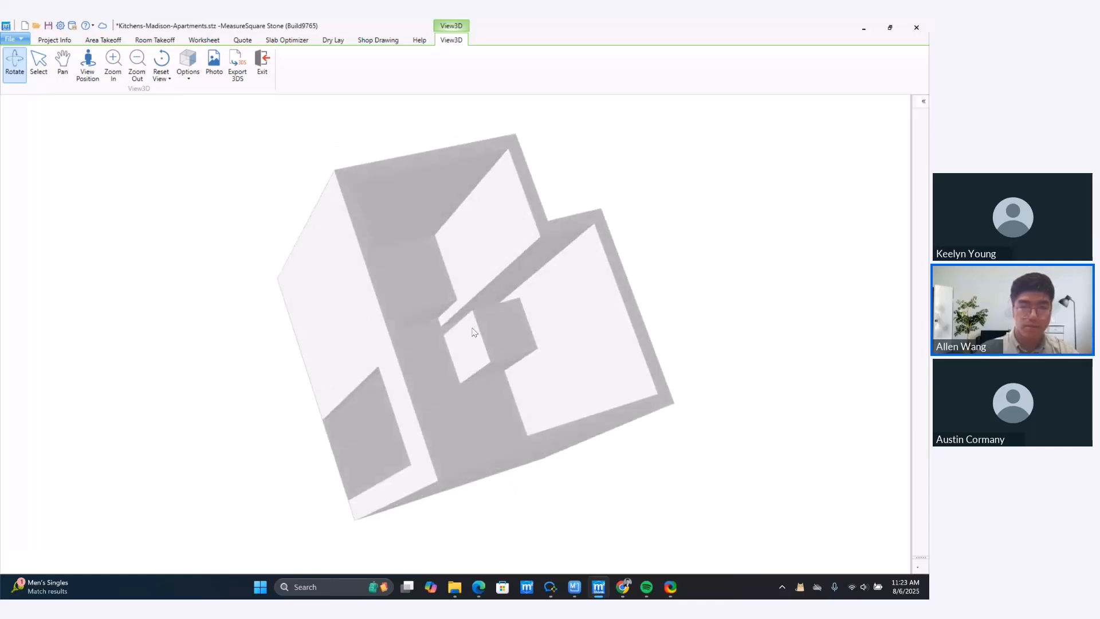
{"action": "left_click", "coordinate": [263, 73]}
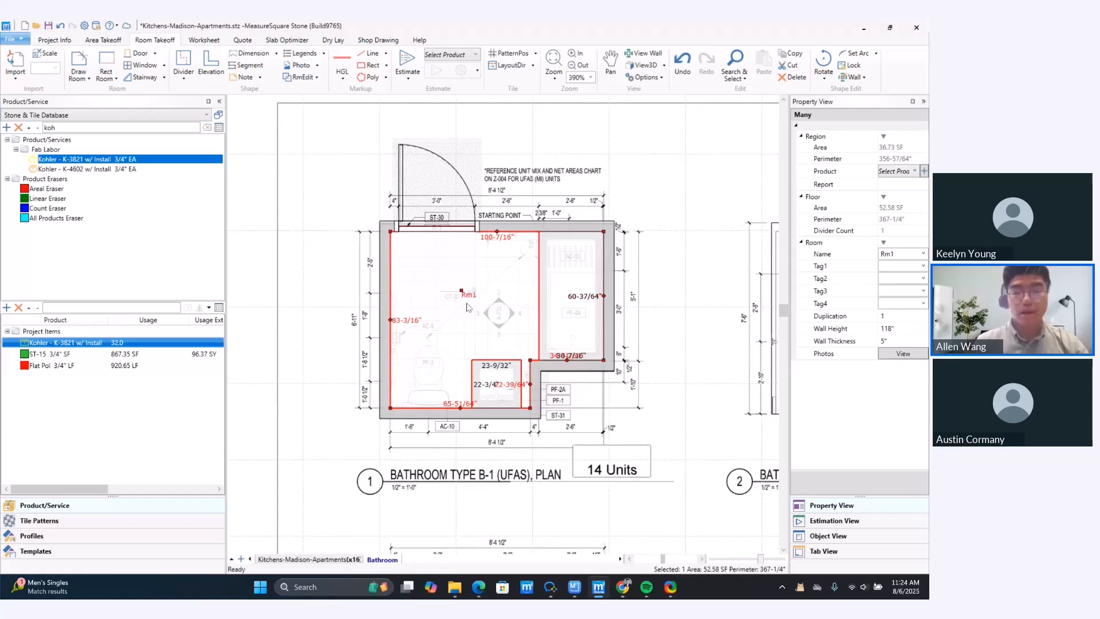
- Clear the product search filter and assign the ceramic CT-30 3/8" 12" x 24" tile to the main bathroom floor region
{"action": "double_click", "coordinate": [98, 124]}
{"action": "key", "text": "BackSpace"}
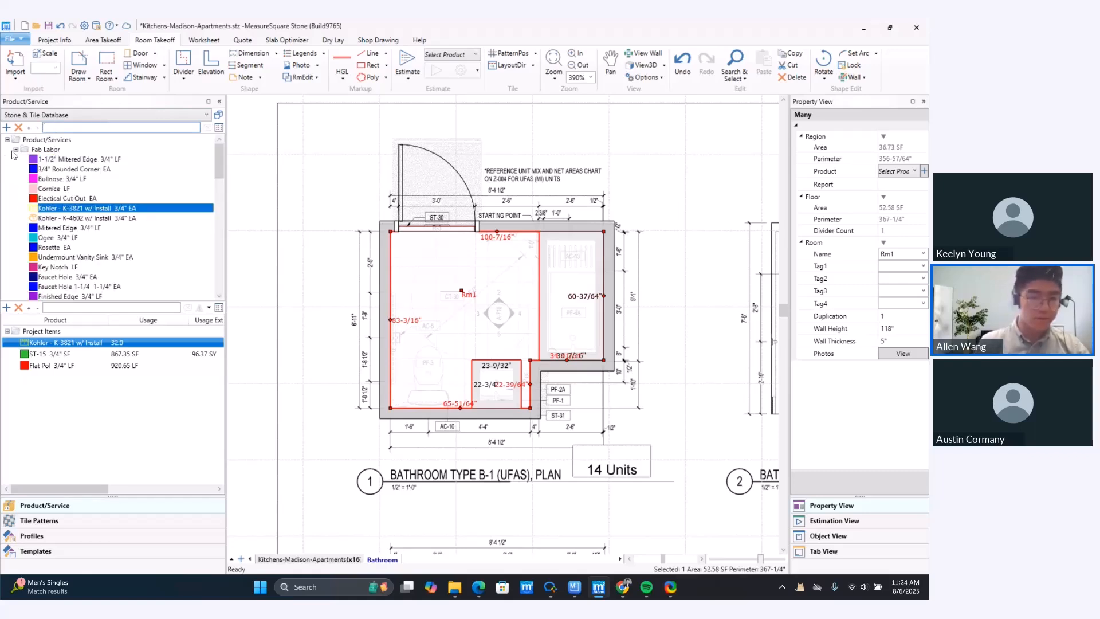
{"action": "left_click", "coordinate": [16, 150]}
{"action": "scroll", "coordinate": [39, 252], "scroll_direction": "down", "scroll_amount": 4}
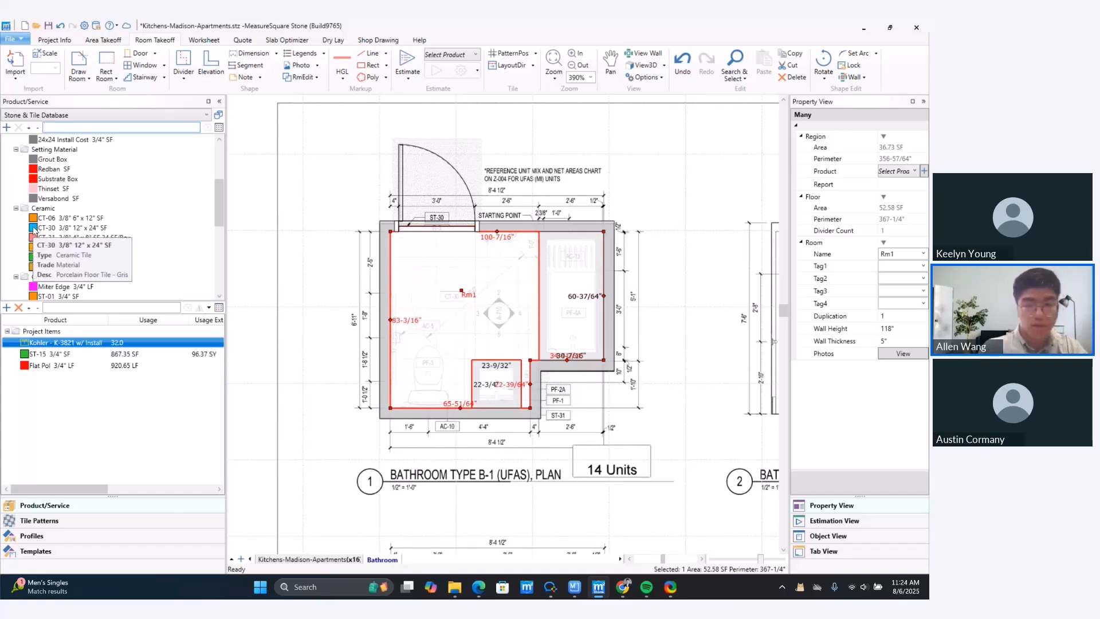
{"action": "left_click_drag", "start_coordinate": [33, 227], "coordinate": [496, 345]}
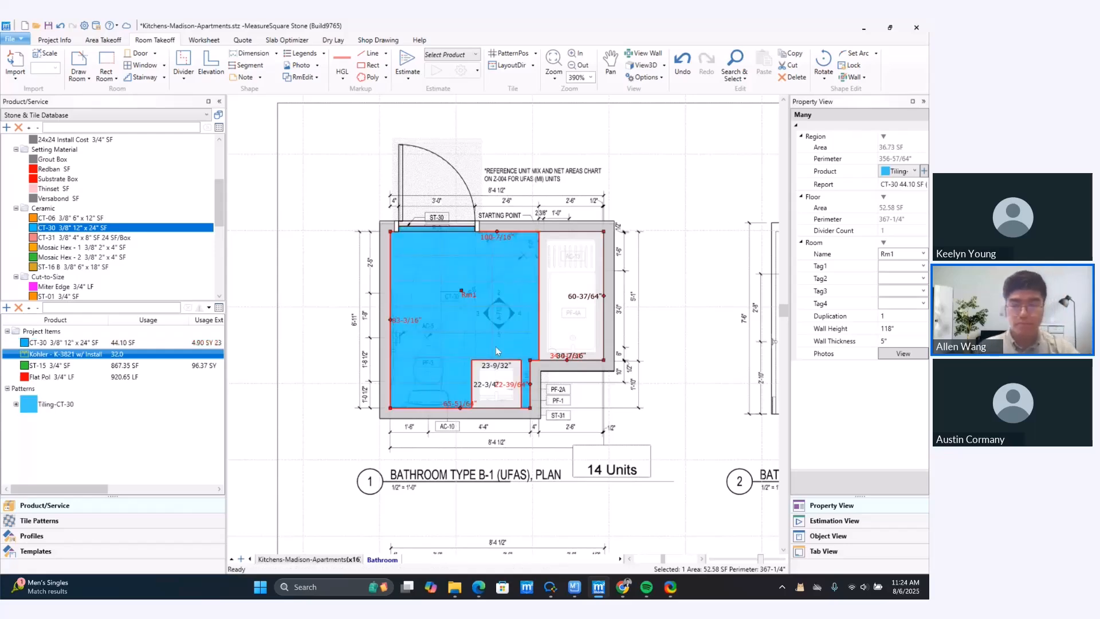
{"action": "scroll", "coordinate": [471, 322], "scroll_direction": "up", "scroll_amount": 2}
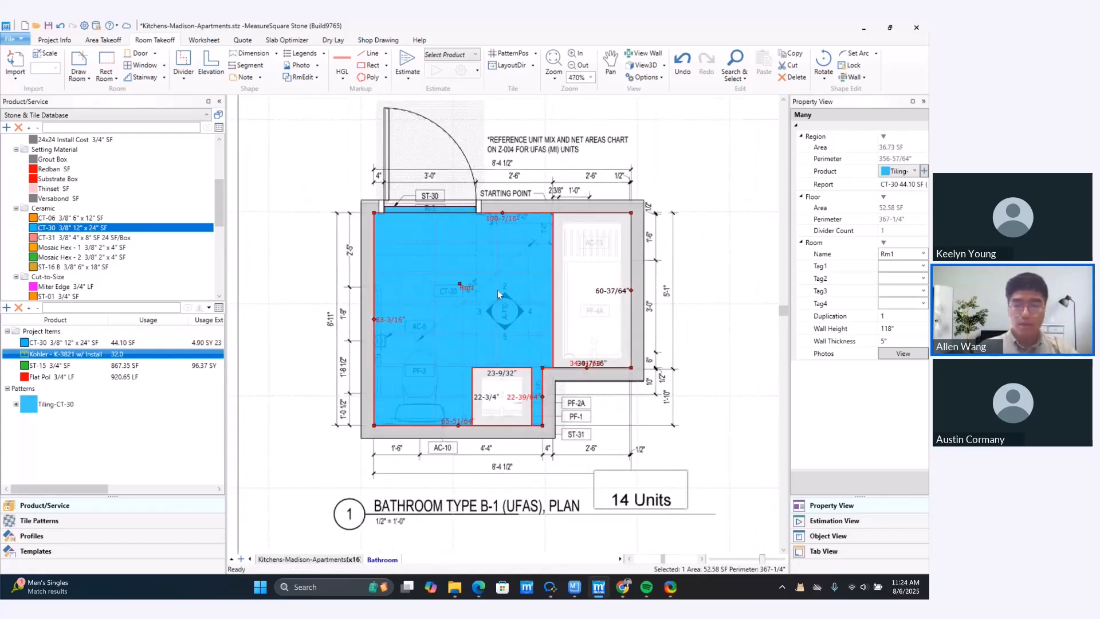
{"action": "mouse_move", "coordinate": [550, 265]}
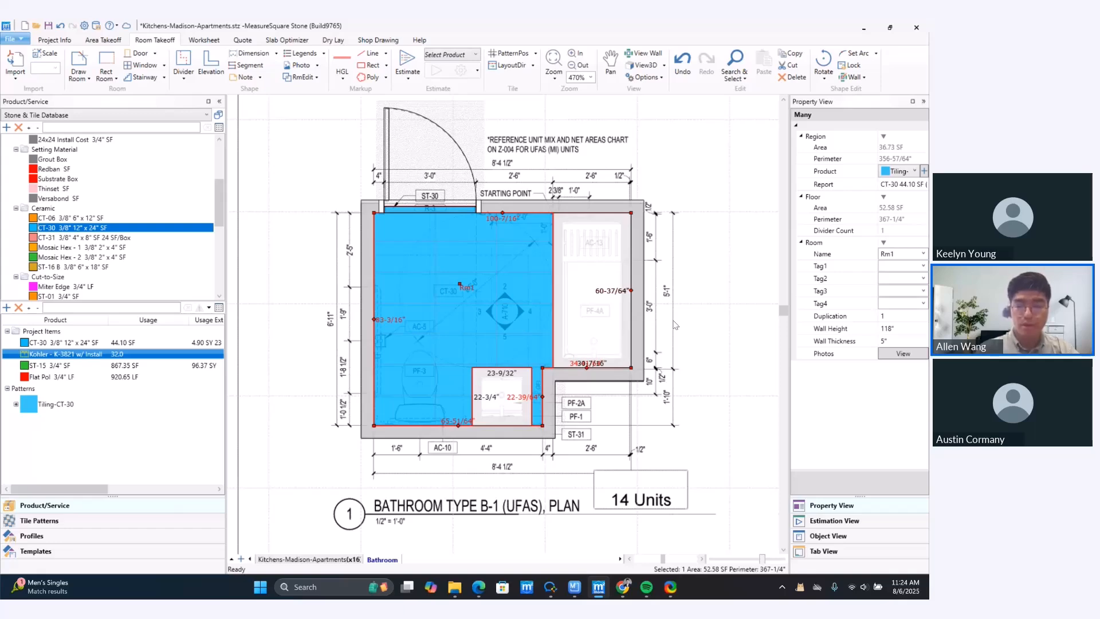
{"action": "scroll", "coordinate": [599, 318], "scroll_direction": "down", "scroll_amount": 2}
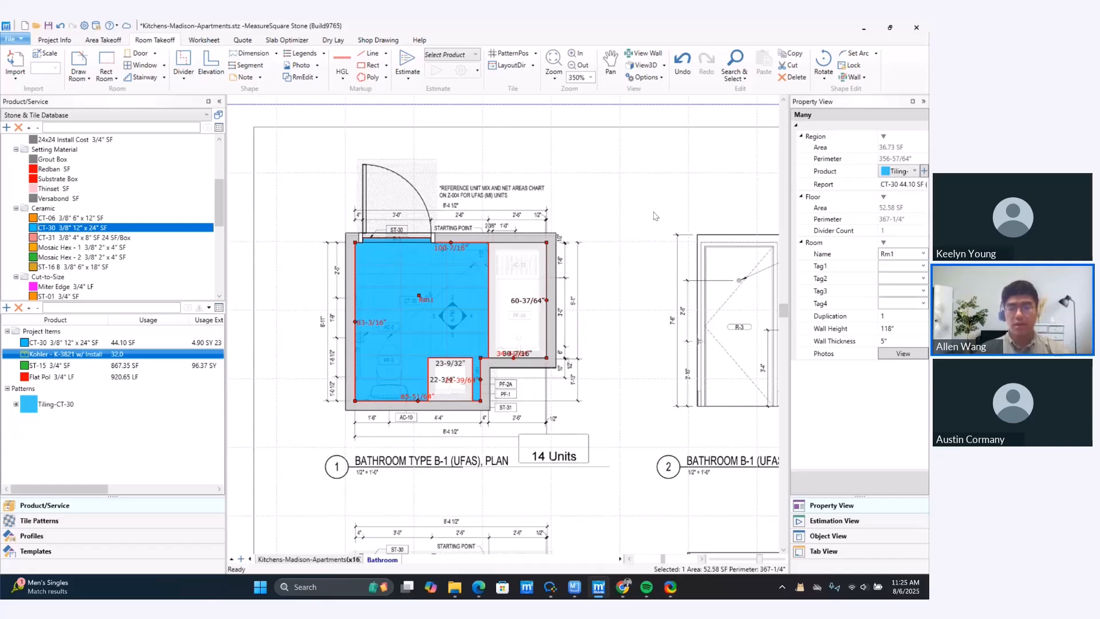
- Display the unfolded wall elevations of room Rm1 beside the floor plan
{"action": "left_click", "coordinate": [643, 57]}
{"action": "scroll", "coordinate": [685, 401], "scroll_direction": "down", "scroll_amount": 1}
{"action": "scroll", "coordinate": [684, 401], "scroll_direction": "down", "scroll_amount": 2}
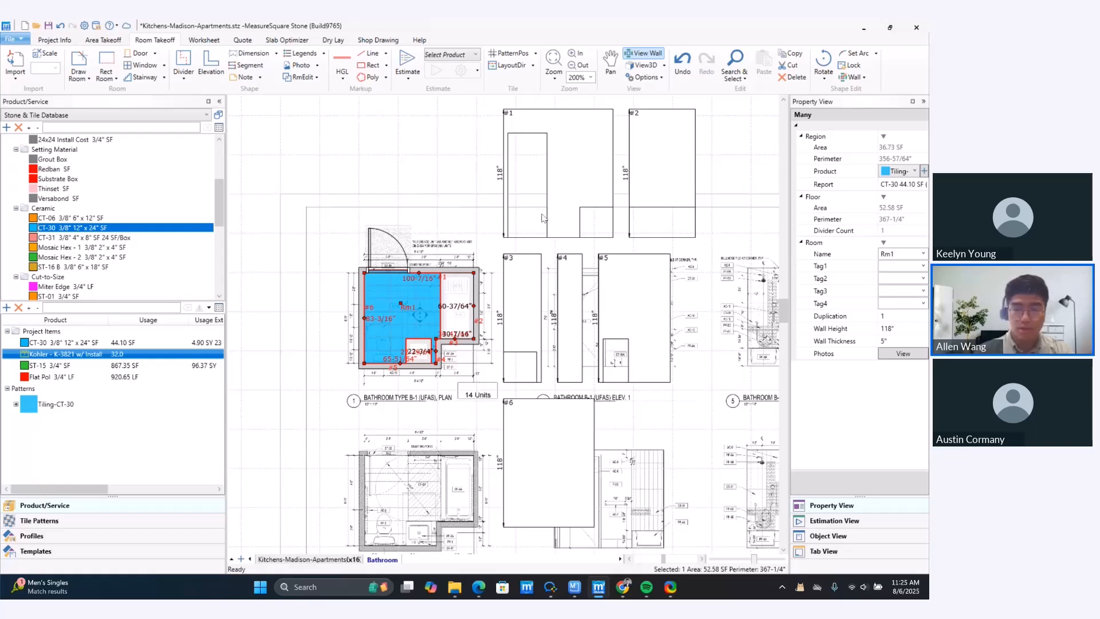
{"action": "scroll", "coordinate": [543, 218], "scroll_direction": "up", "scroll_amount": 2}
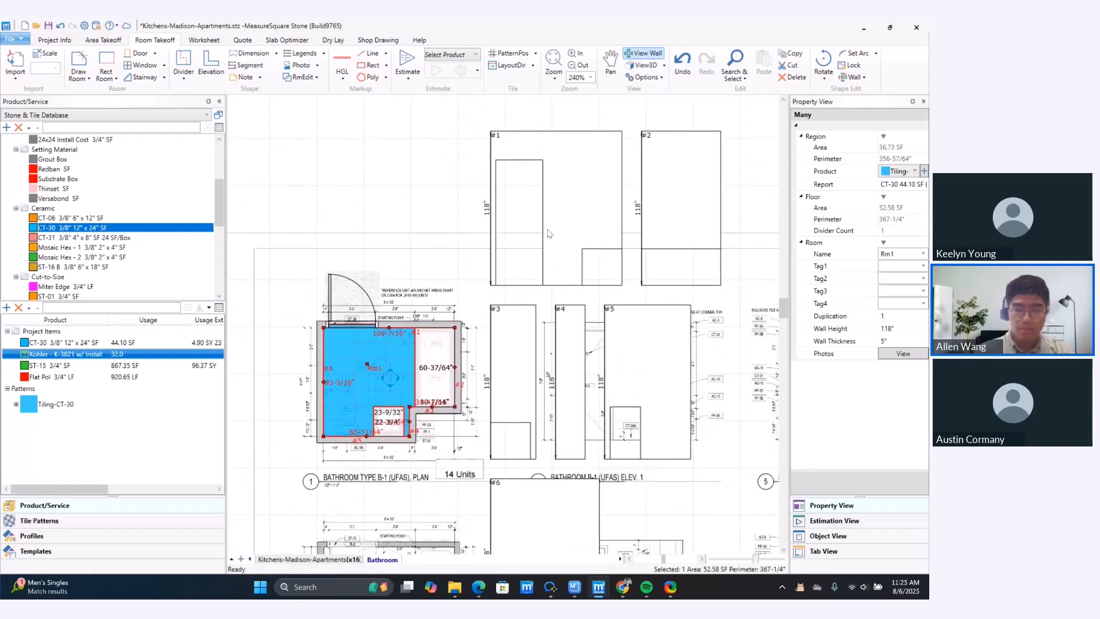
{"action": "scroll", "coordinate": [550, 234], "scroll_direction": "up", "scroll_amount": 1}
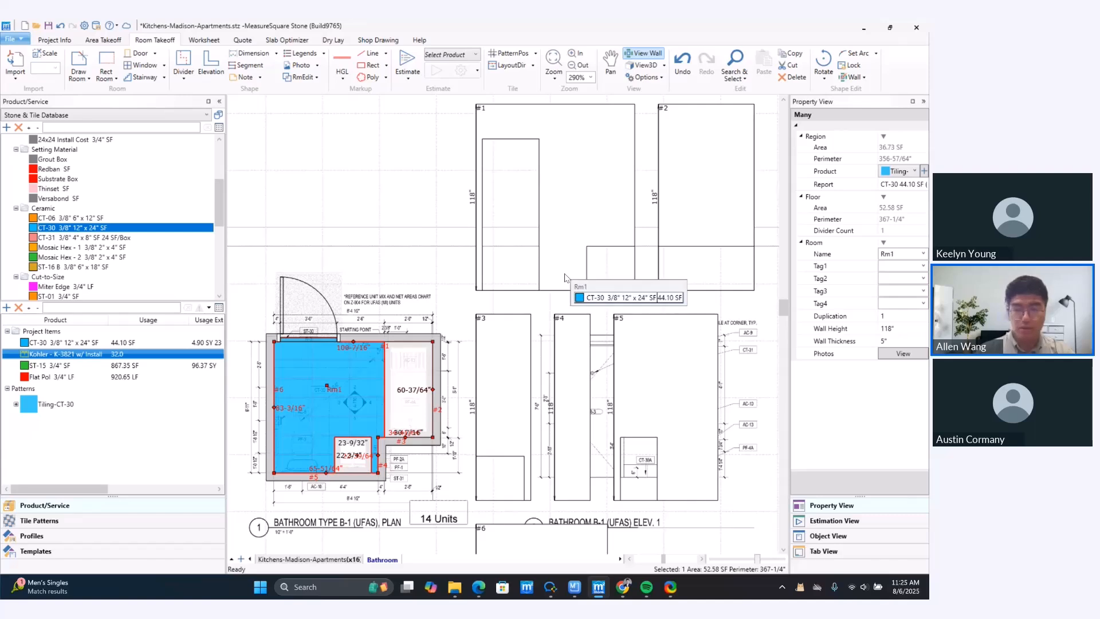
- Add a horizontal wall stack about 6-9/64" above the floor on wall #1, and reselect the bathroom floor to show its walls
{"action": "right_click", "coordinate": [565, 277]}
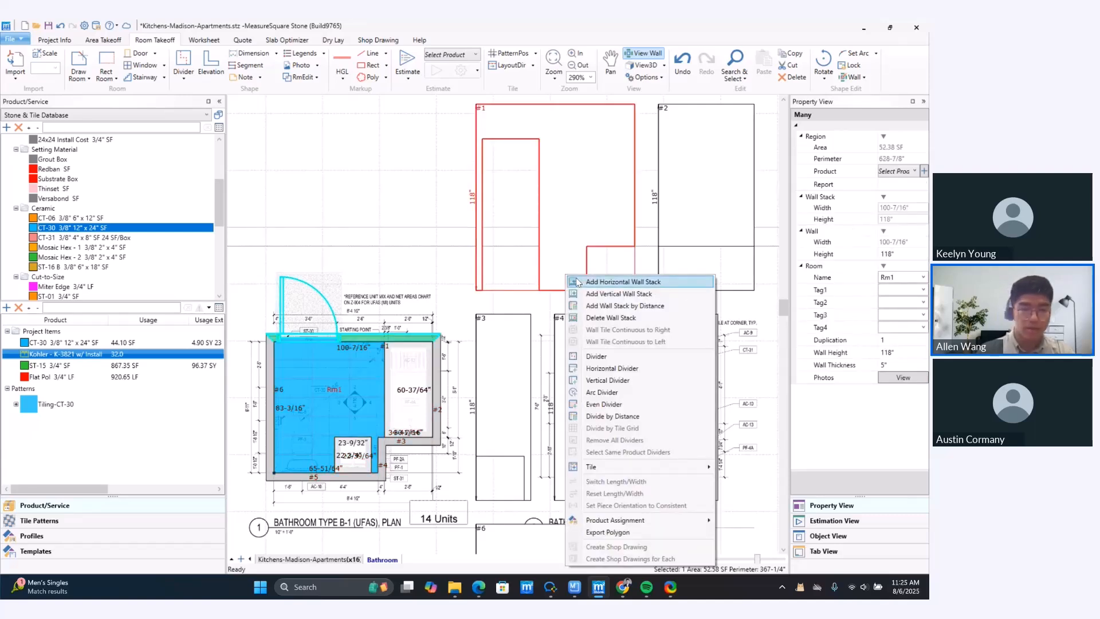
{"action": "left_click", "coordinate": [577, 281]}
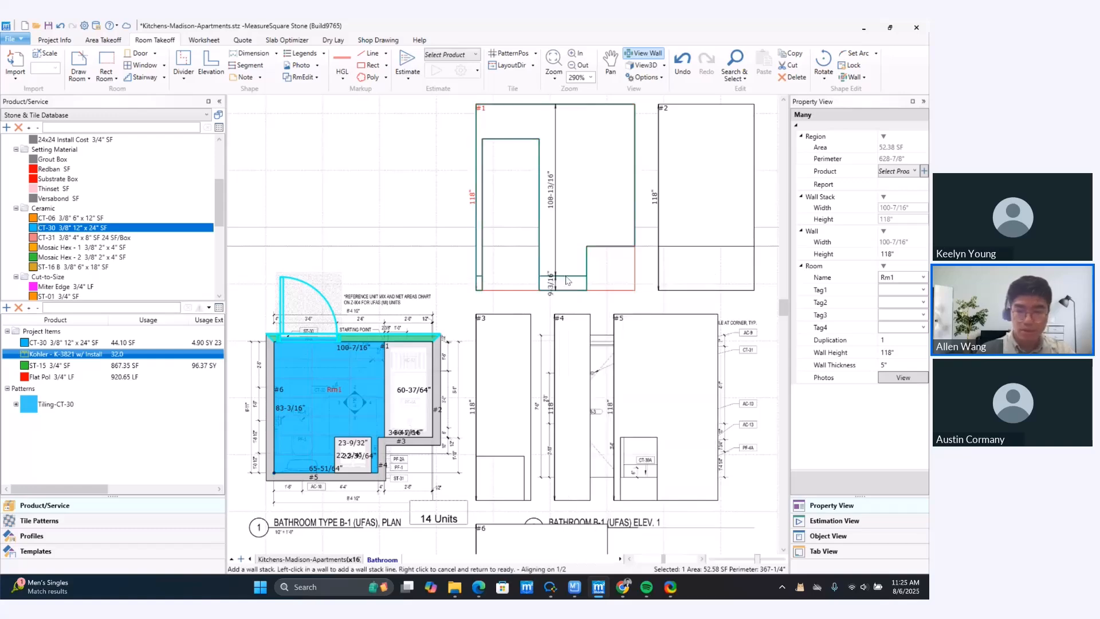
{"action": "scroll", "coordinate": [569, 283], "scroll_direction": "up", "scroll_amount": 4}
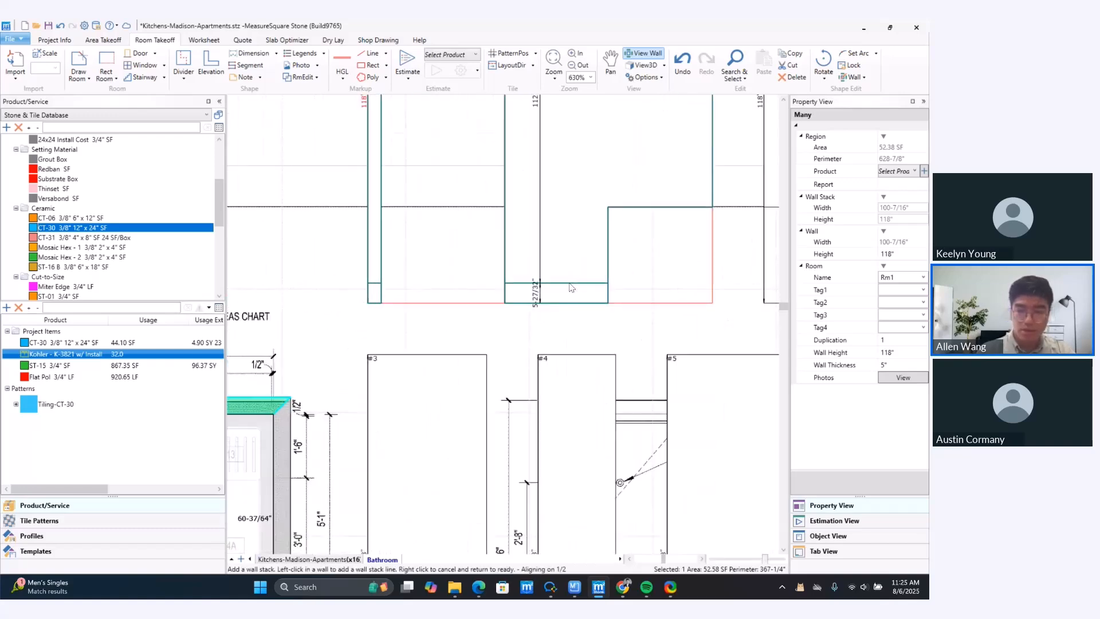
{"action": "scroll", "coordinate": [571, 286], "scroll_direction": "up", "scroll_amount": 2}
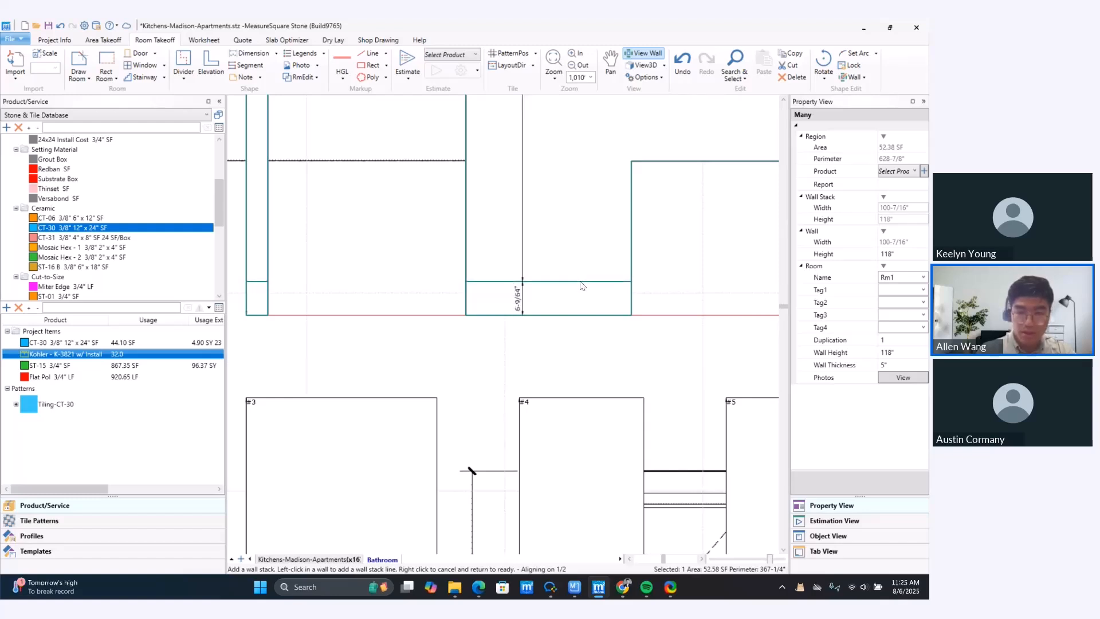
{"action": "left_click", "coordinate": [581, 284]}
{"action": "left_click", "coordinate": [531, 308]}
{"action": "left_click", "coordinate": [236, 310]}
{"action": "scroll", "coordinate": [383, 300], "scroll_direction": "down", "scroll_amount": 4}
{"action": "scroll", "coordinate": [384, 302], "scroll_direction": "down", "scroll_amount": 6}
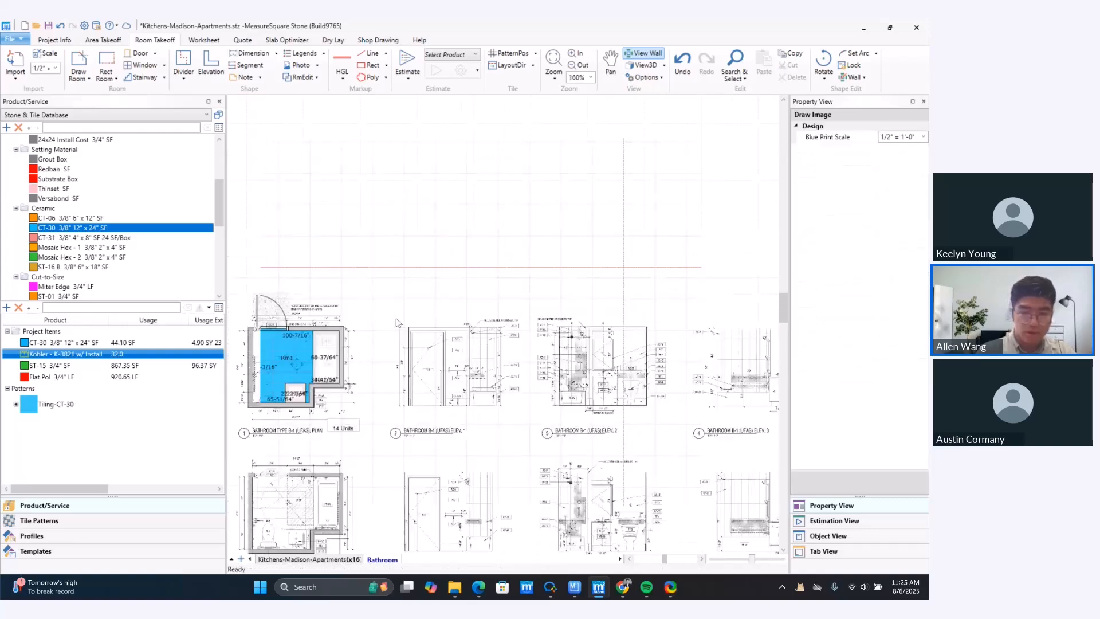
{"action": "left_click", "coordinate": [346, 361]}
{"action": "scroll", "coordinate": [347, 361], "scroll_direction": "up", "scroll_amount": 5}
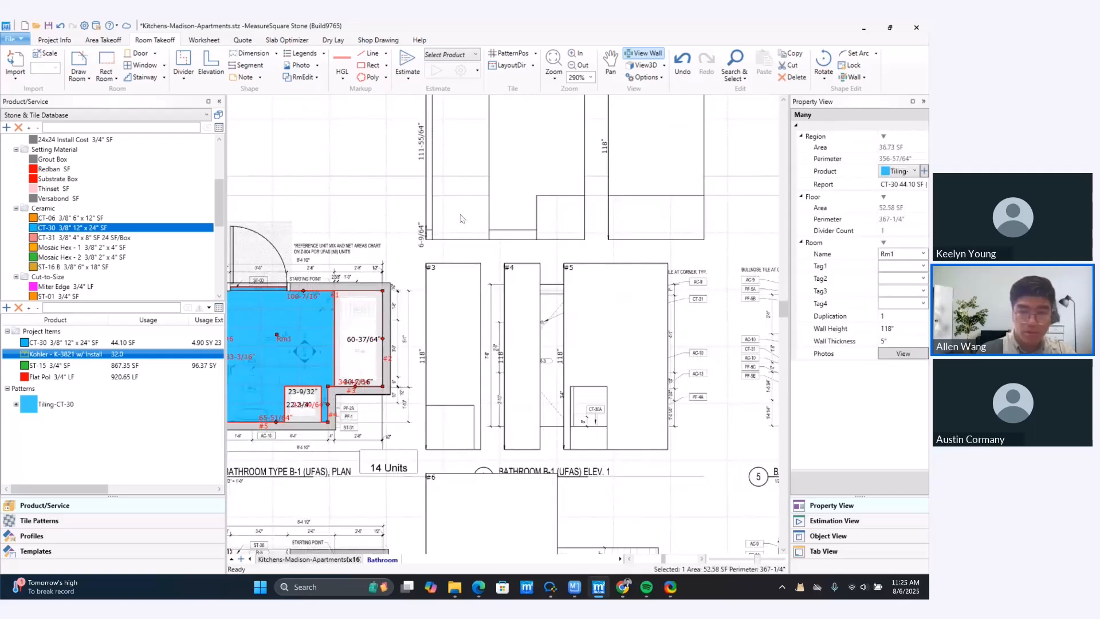
{"action": "left_click", "coordinate": [462, 218]}
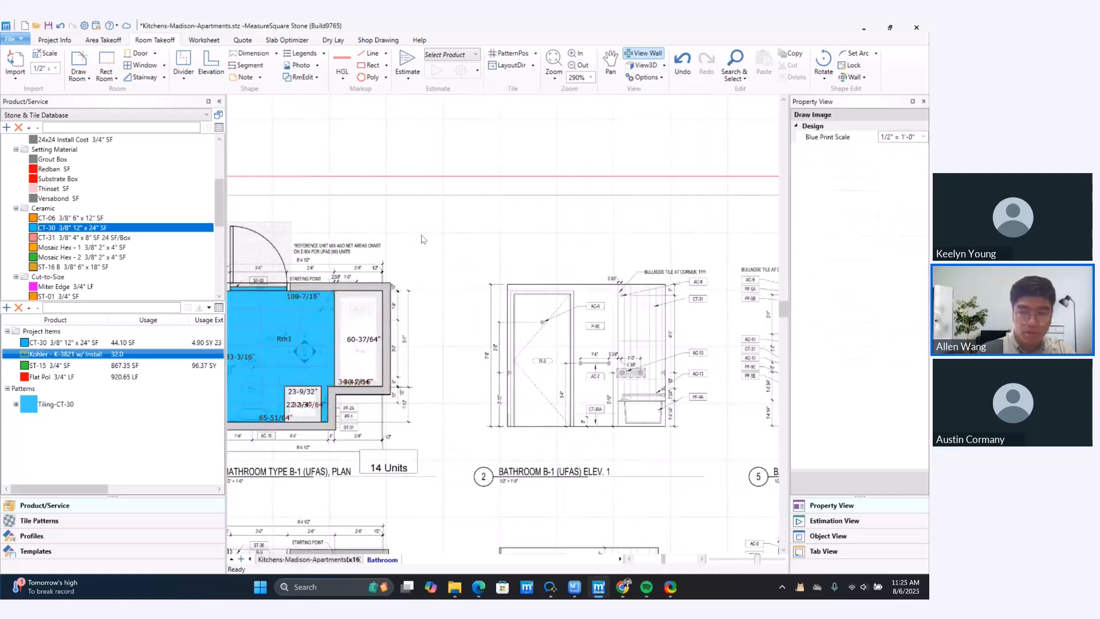
{"action": "left_click", "coordinate": [331, 323]}
{"action": "scroll", "coordinate": [497, 247], "scroll_direction": "up", "scroll_amount": 4}
{"action": "left_click", "coordinate": [496, 246]}
{"action": "left_click_drag", "start_coordinate": [496, 241], "coordinate": [494, 241]}
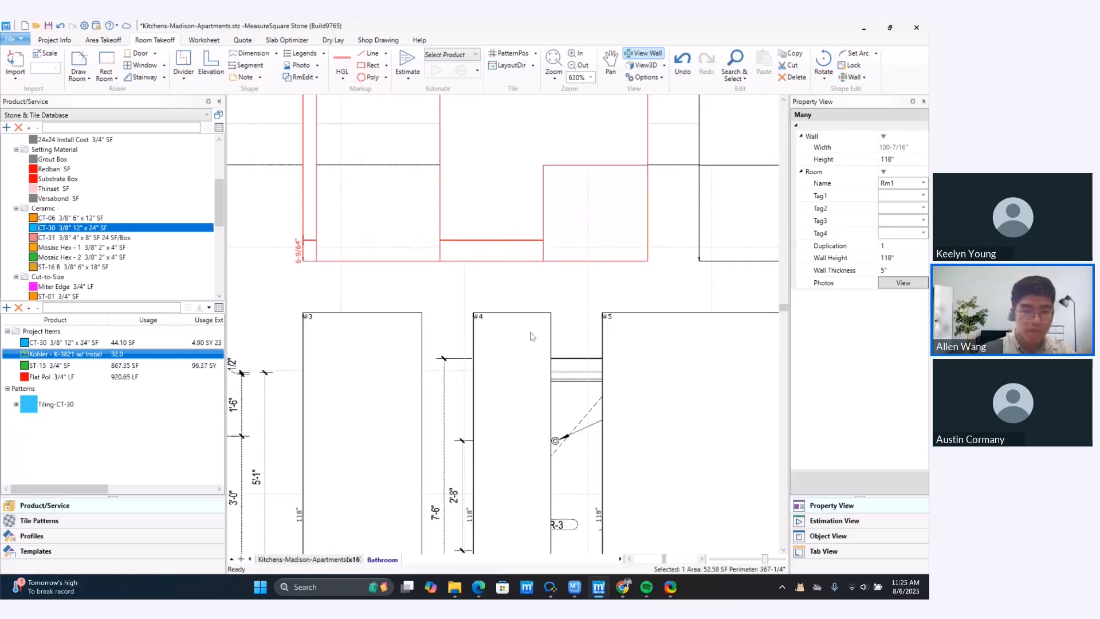
{"action": "left_click", "coordinate": [430, 320]}
{"action": "scroll", "coordinate": [426, 276], "scroll_direction": "down", "scroll_amount": 3}
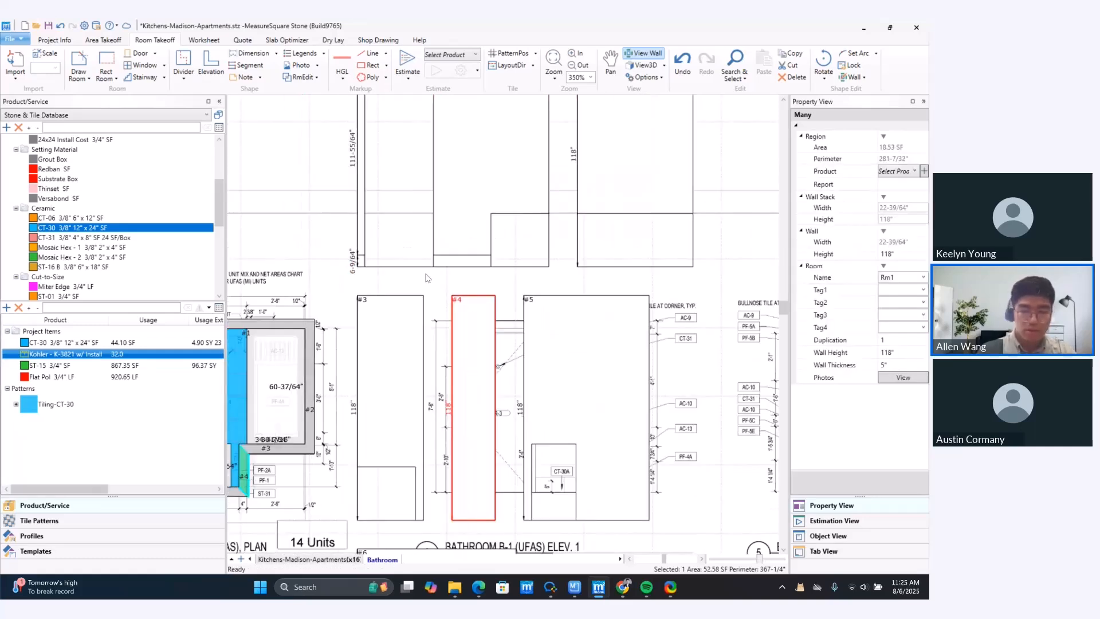
- Reselect the bathroom room and assign the CT-06 3/8" 6" x 12" wall base tile to the base strip of wall #1
{"action": "left_click", "coordinate": [426, 278]}
{"action": "left_click", "coordinate": [238, 351]}
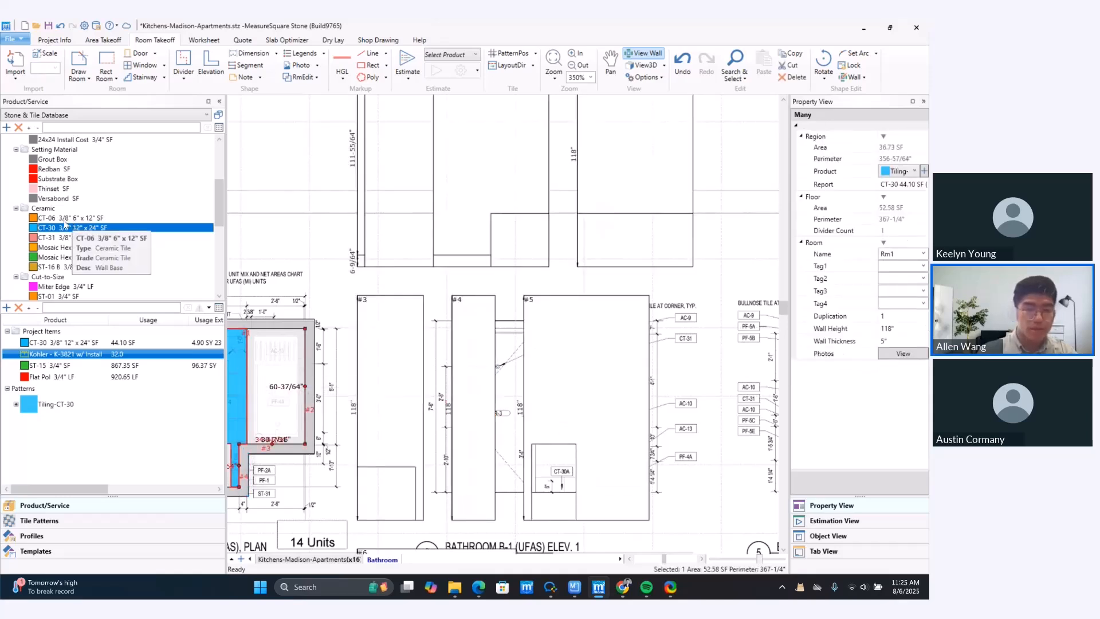
{"action": "left_click_drag", "start_coordinate": [62, 220], "coordinate": [439, 260]}
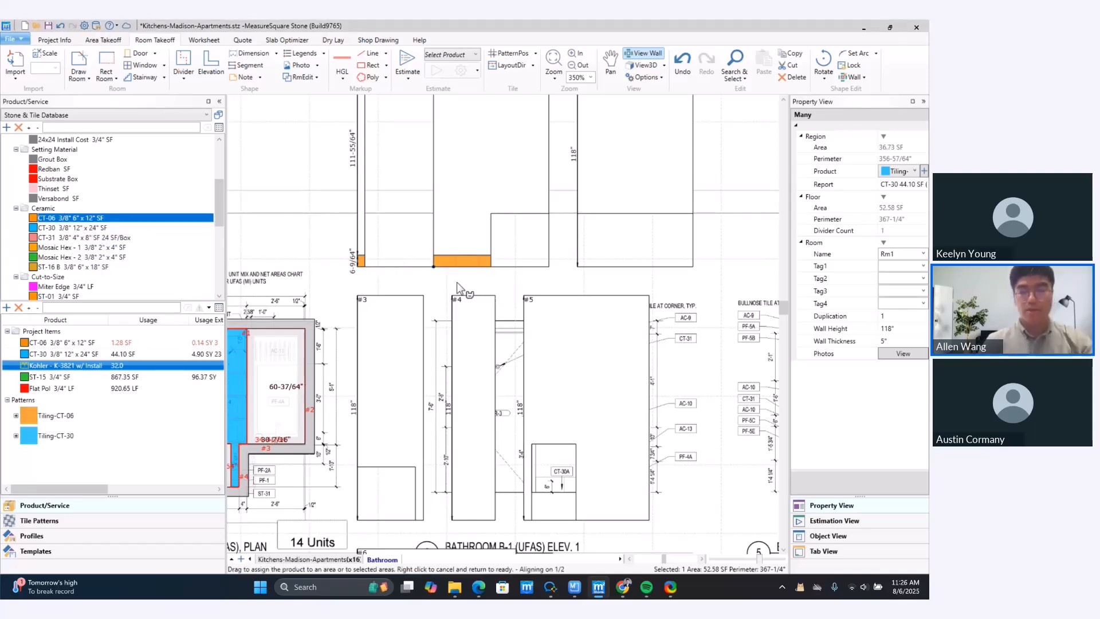
{"action": "scroll", "coordinate": [475, 252], "scroll_direction": "down", "scroll_amount": 3}
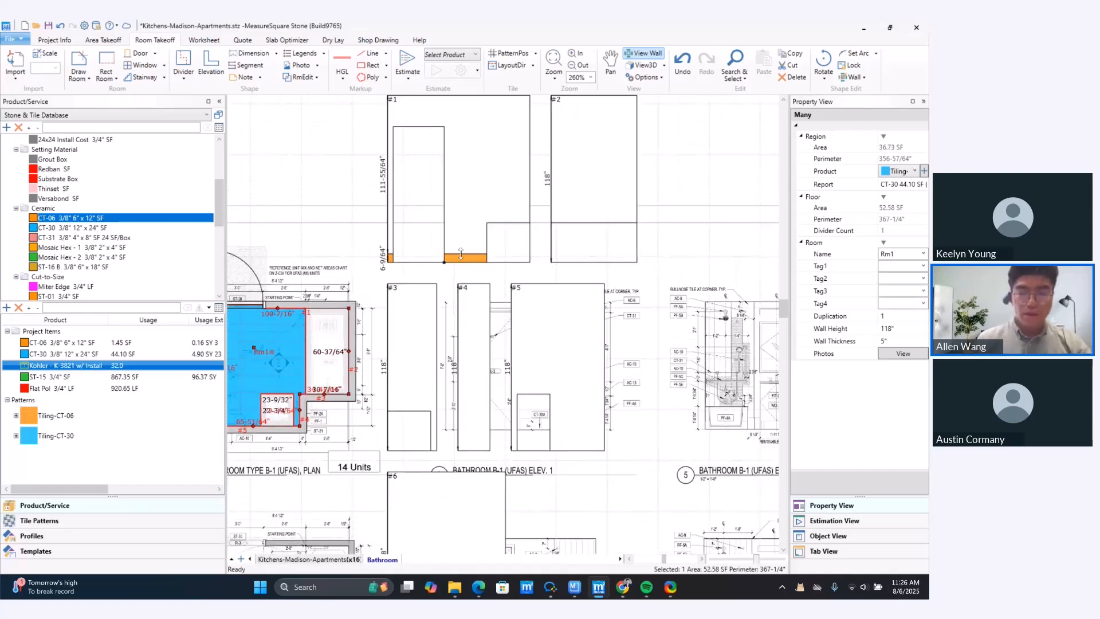
- Copy the wall profile of wall #1 and paste it to all walls of the bathroom
{"action": "left_click", "coordinate": [469, 217]}
{"action": "right_click", "coordinate": [470, 216]}
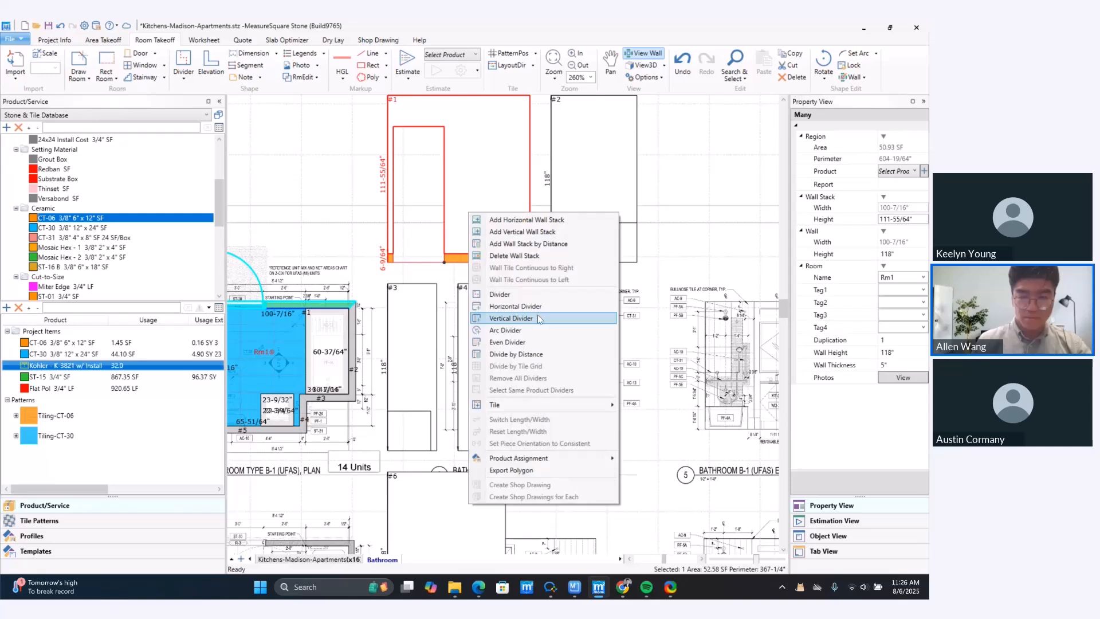
{"action": "mouse_move", "coordinate": [534, 459]}
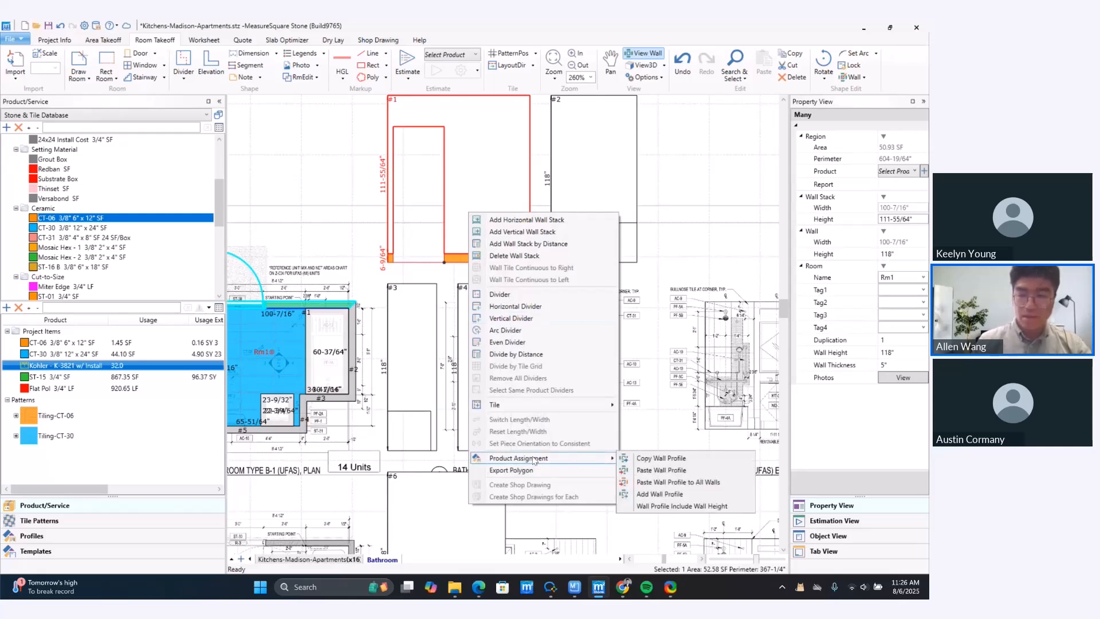
{"action": "left_click", "coordinate": [650, 458]}
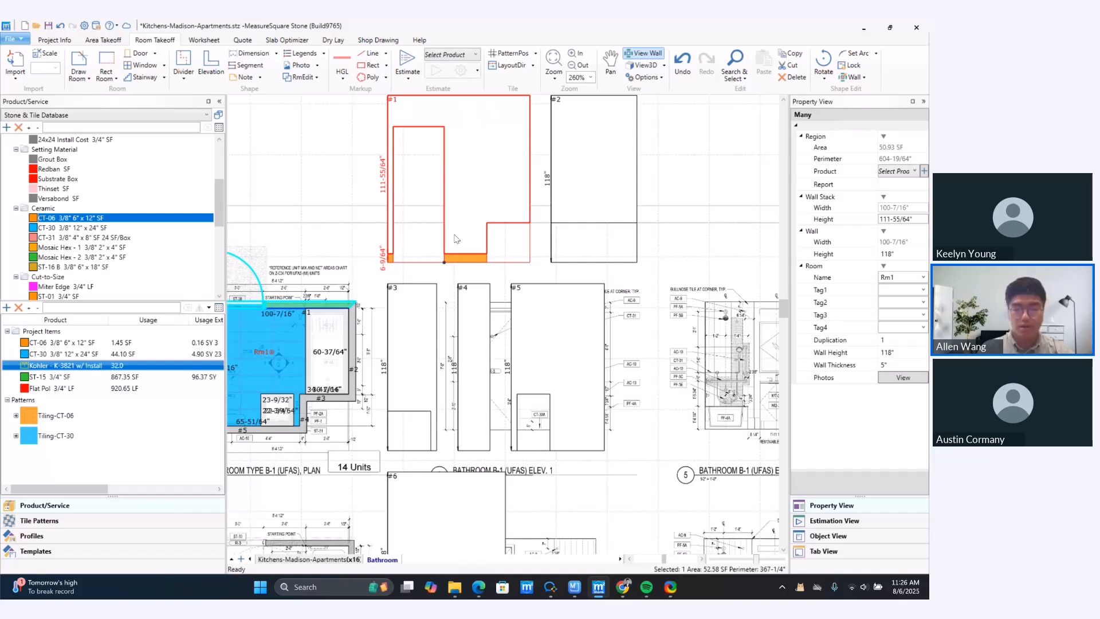
{"action": "right_click", "coordinate": [591, 193]}
{"action": "mouse_move", "coordinate": [681, 440]}
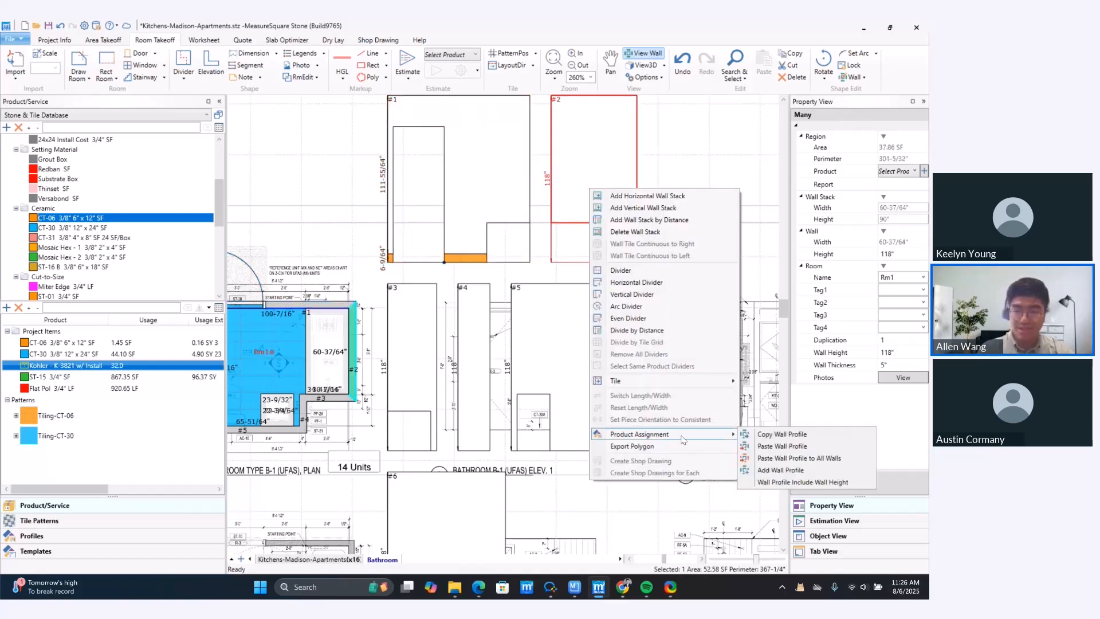
{"action": "left_click", "coordinate": [777, 461]}
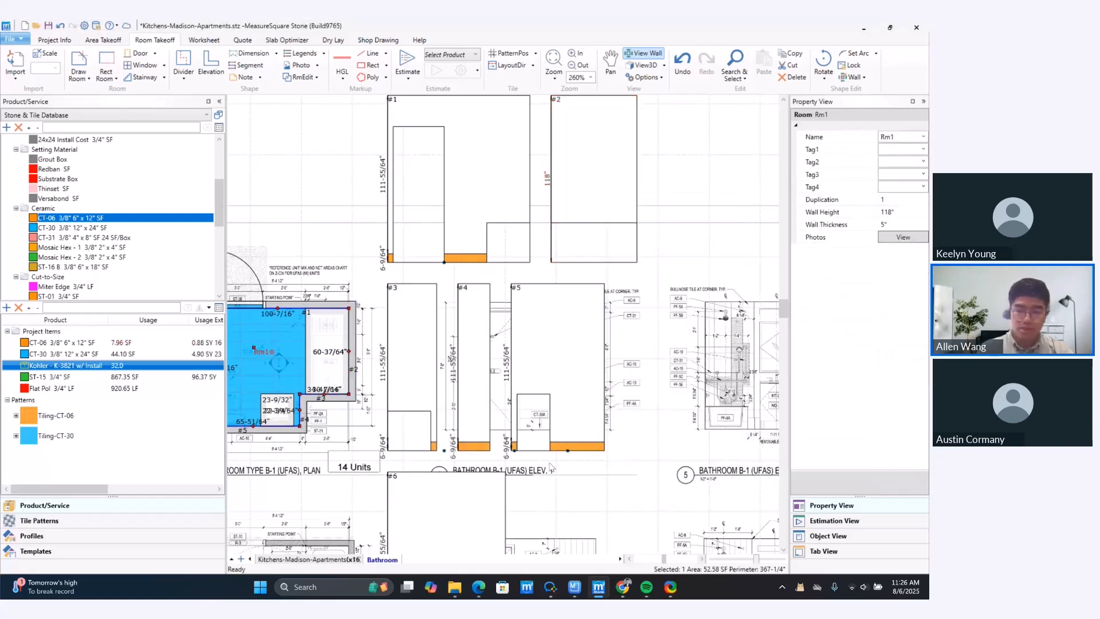
- Examine the pasted base tile strips on the wall elevations and compare the walls with the bathroom floor plan
{"action": "scroll", "coordinate": [550, 467], "scroll_direction": "down", "scroll_amount": 1}
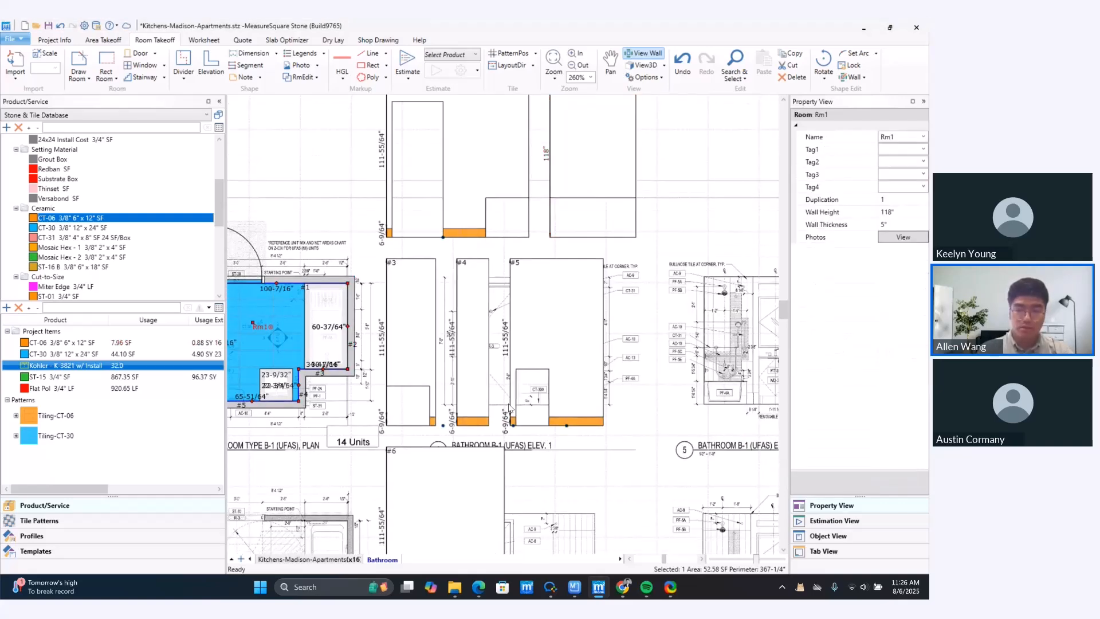
{"action": "scroll", "coordinate": [509, 408], "scroll_direction": "down", "scroll_amount": 2, "text": "ctrl"}
{"action": "scroll", "coordinate": [435, 367], "scroll_direction": "down", "scroll_amount": 3}
{"action": "middle_click_drag", "start_coordinate": [406, 329], "coordinate": [449, 398]}
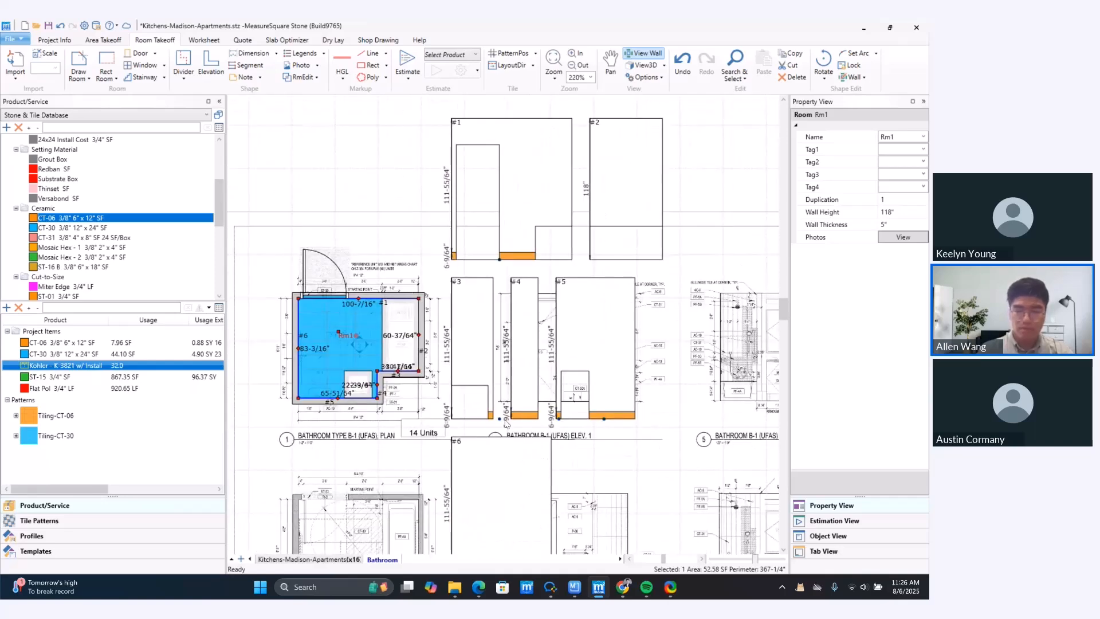
{"action": "middle_click_drag", "start_coordinate": [505, 419], "coordinate": [518, 372]}
{"action": "left_click", "coordinate": [273, 255]}
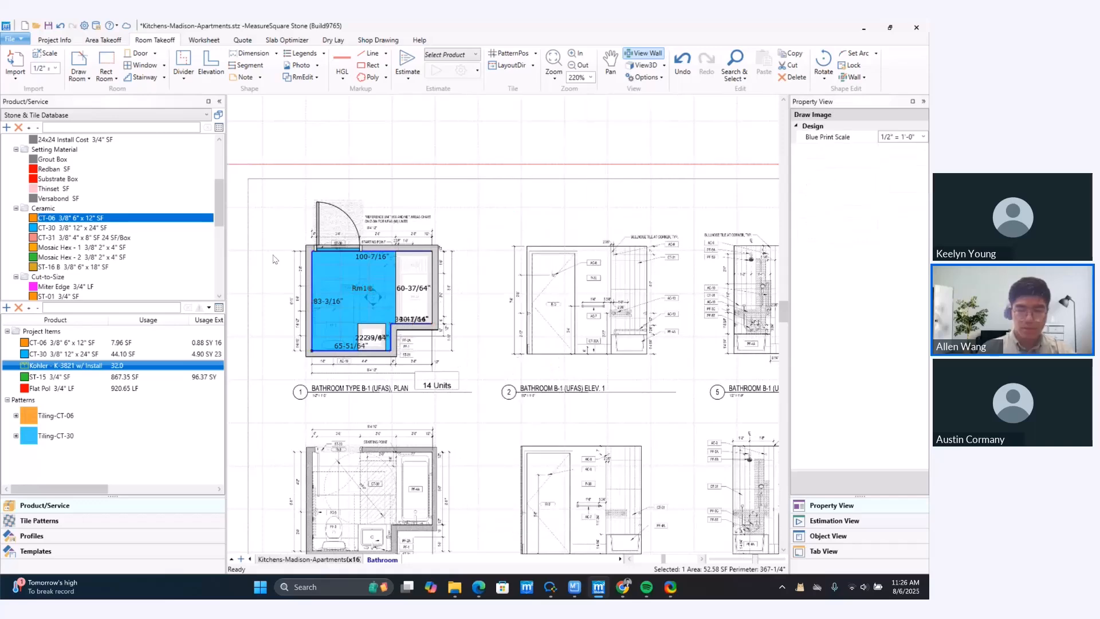
{"action": "scroll", "coordinate": [384, 300], "scroll_direction": "up", "scroll_amount": 5, "text": "ctrl"}
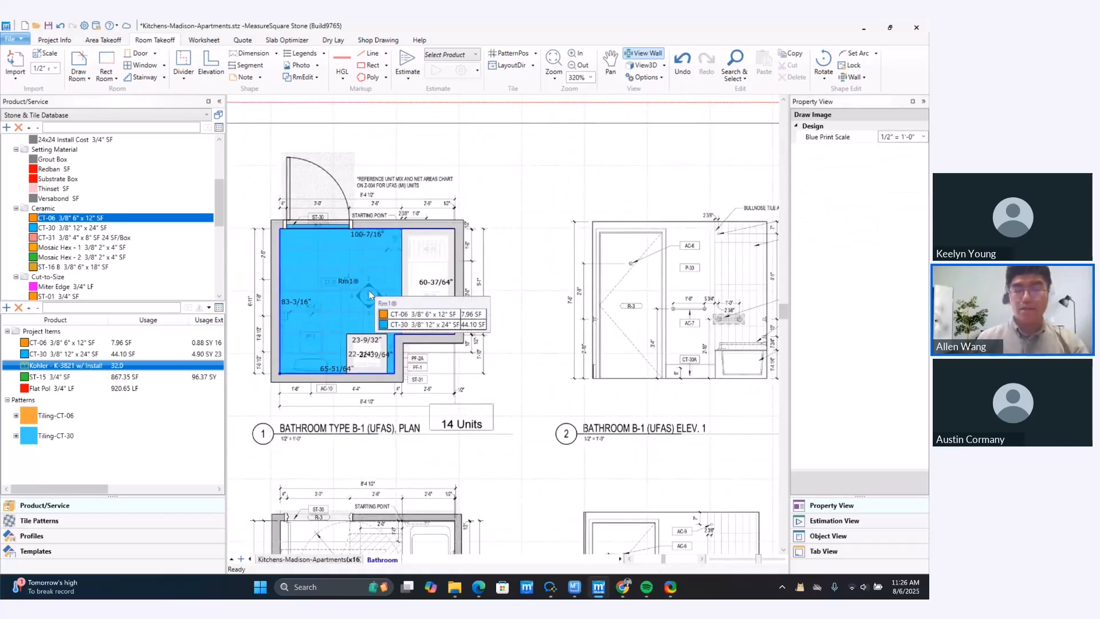
{"action": "left_click", "coordinate": [369, 291]}
{"action": "scroll", "coordinate": [417, 295], "scroll_direction": "down", "scroll_amount": 3, "text": "ctrl"}
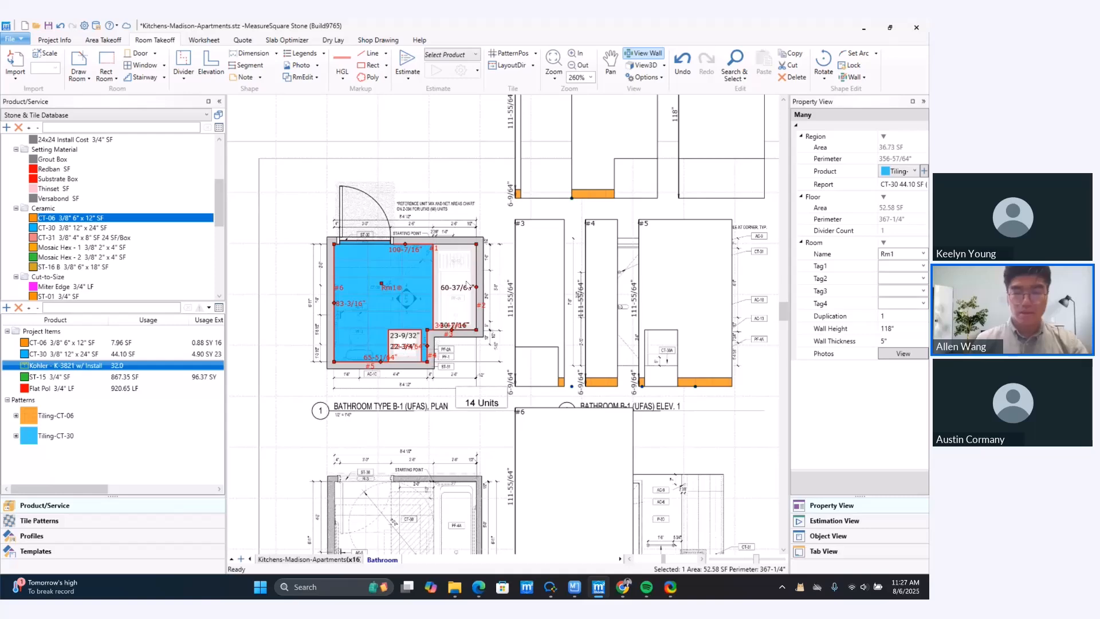
{"action": "scroll", "coordinate": [466, 284], "scroll_direction": "up", "scroll_amount": 3, "text": "ctrl"}
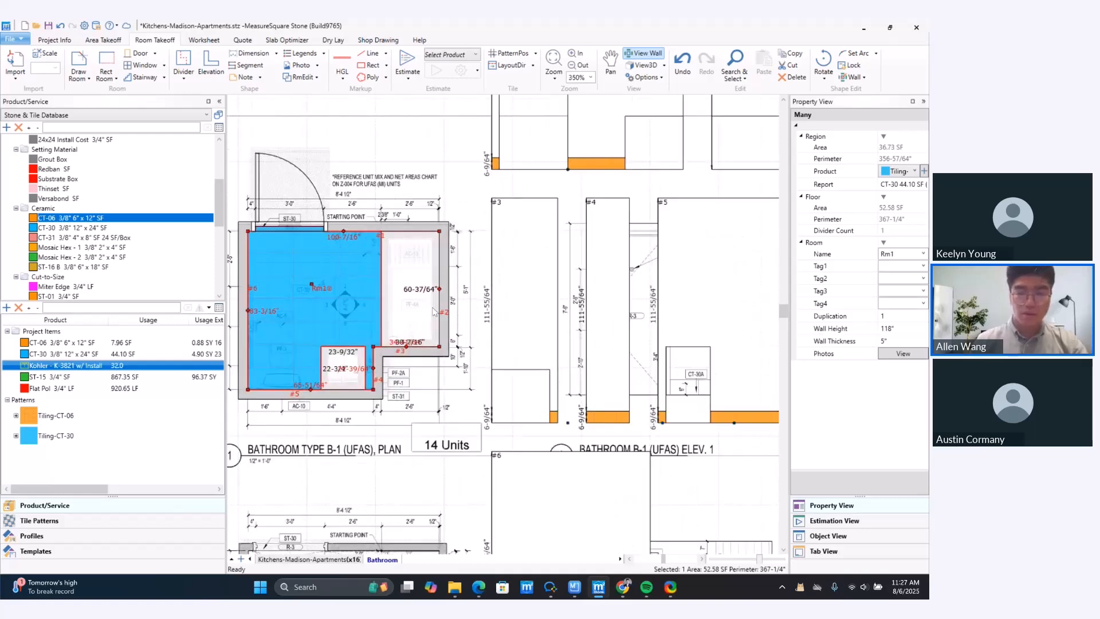
{"action": "scroll", "coordinate": [444, 319], "scroll_direction": "down", "scroll_amount": 2, "text": "ctrl"}
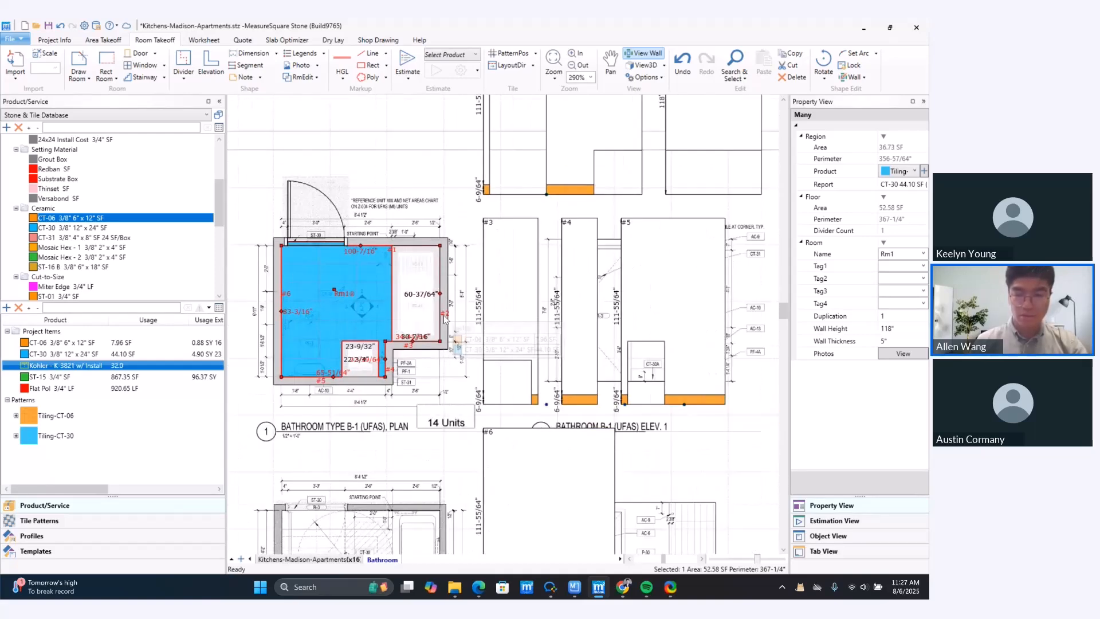
- Assign the CT-31 3/8" 4" x 8" porcelain wall tile to the area of wall #2 above the shower cutout
{"action": "mouse_move", "coordinate": [638, 268]}
{"action": "middle_mouse_down"}
{"action": "mouse_move", "coordinate": [627, 301]}
{"action": "mouse_move", "coordinate": [553, 400]}
{"action": "middle_mouse_up"}
{"action": "middle_click_drag", "start_coordinate": [630, 315], "coordinate": [575, 329]}
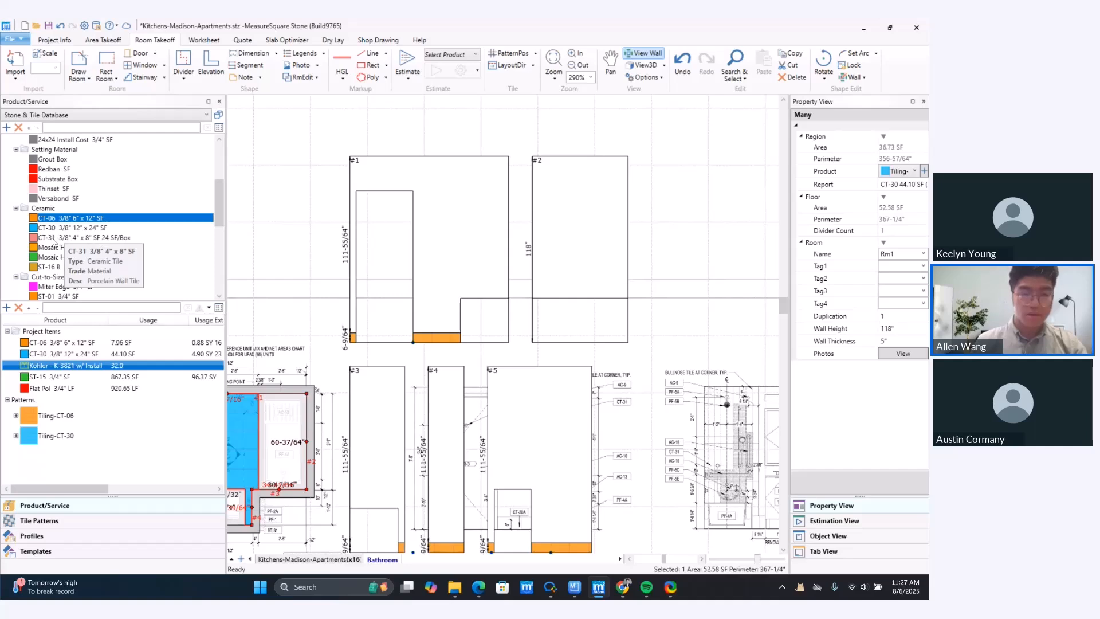
{"action": "left_click_drag", "start_coordinate": [41, 241], "coordinate": [536, 241]}
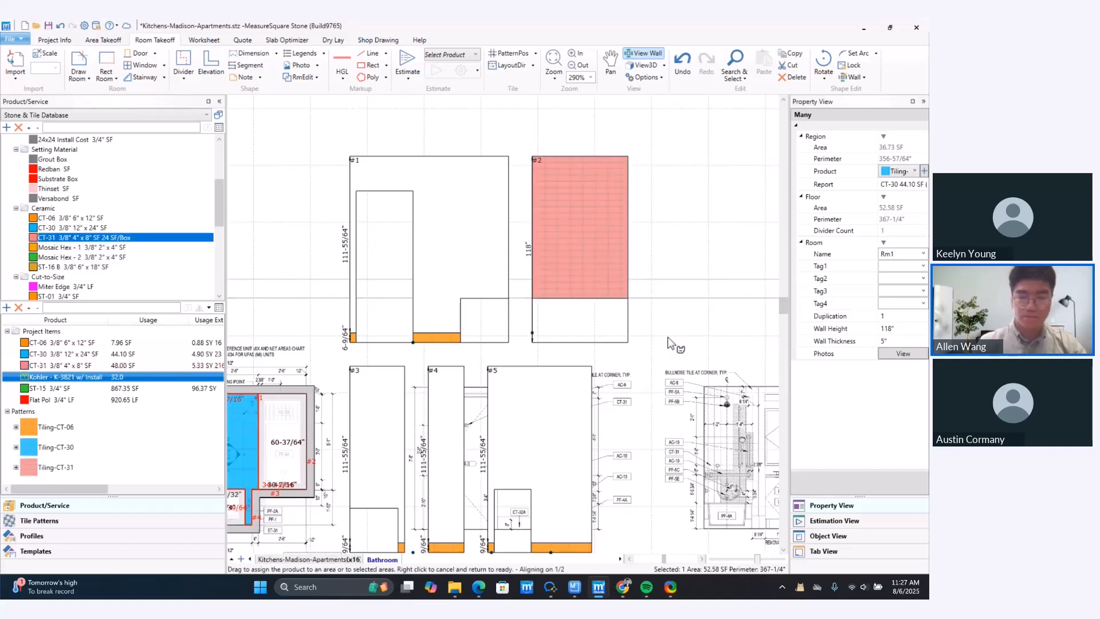
- Add vertical wall stack lines at the shower cutout corners on wall #1 and wall #3
{"action": "right_click", "coordinate": [668, 338]}
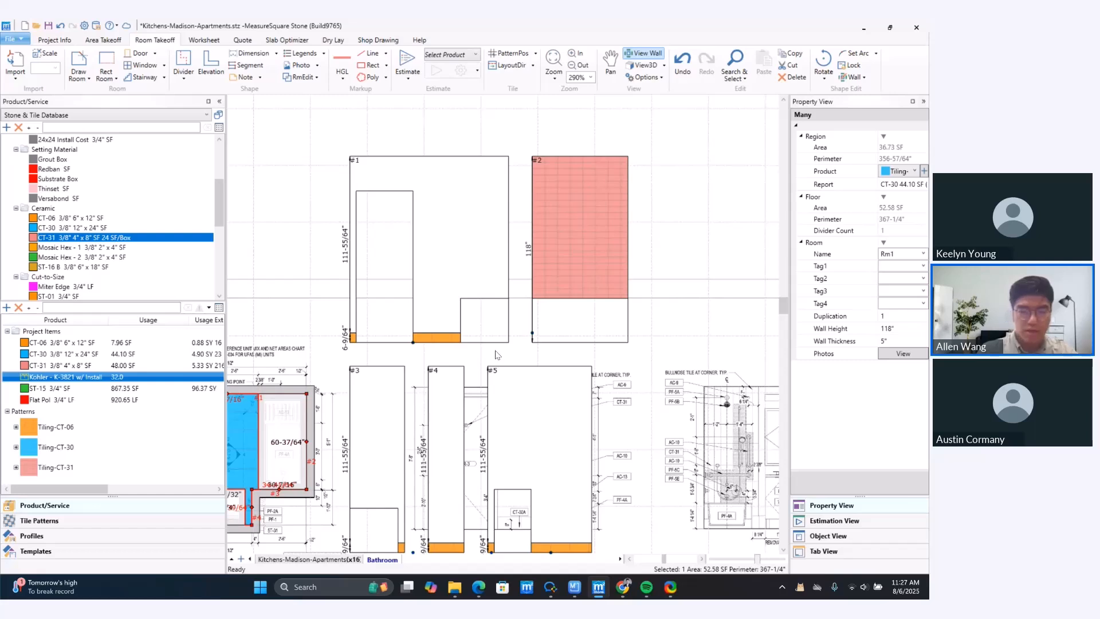
{"action": "right_click", "coordinate": [484, 286]}
{"action": "left_click", "coordinate": [676, 297]}
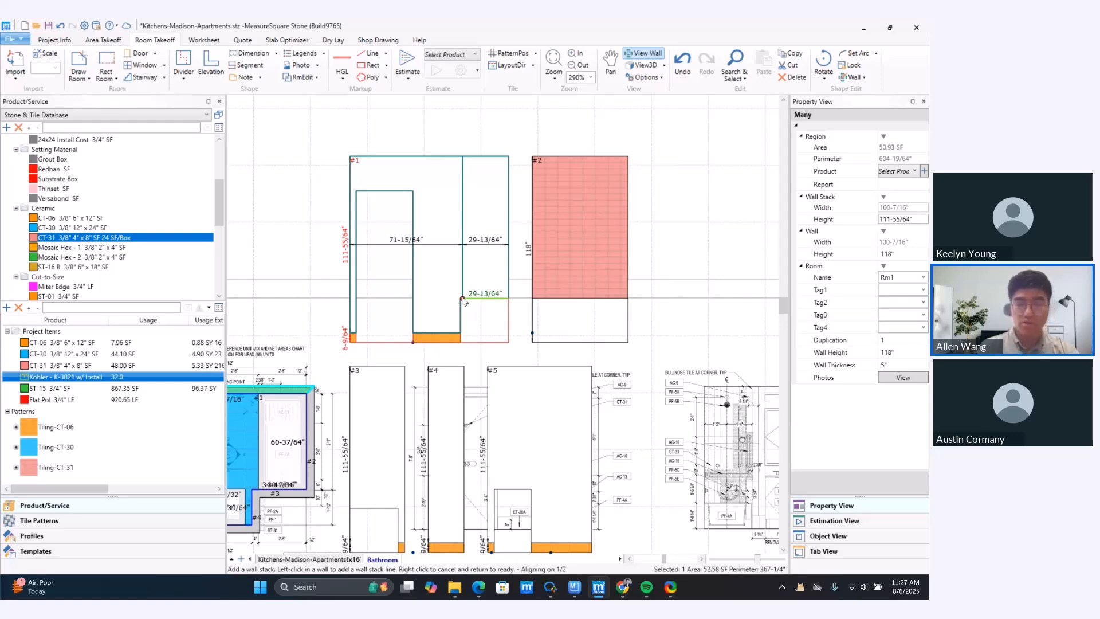
{"action": "left_click", "coordinate": [462, 299]}
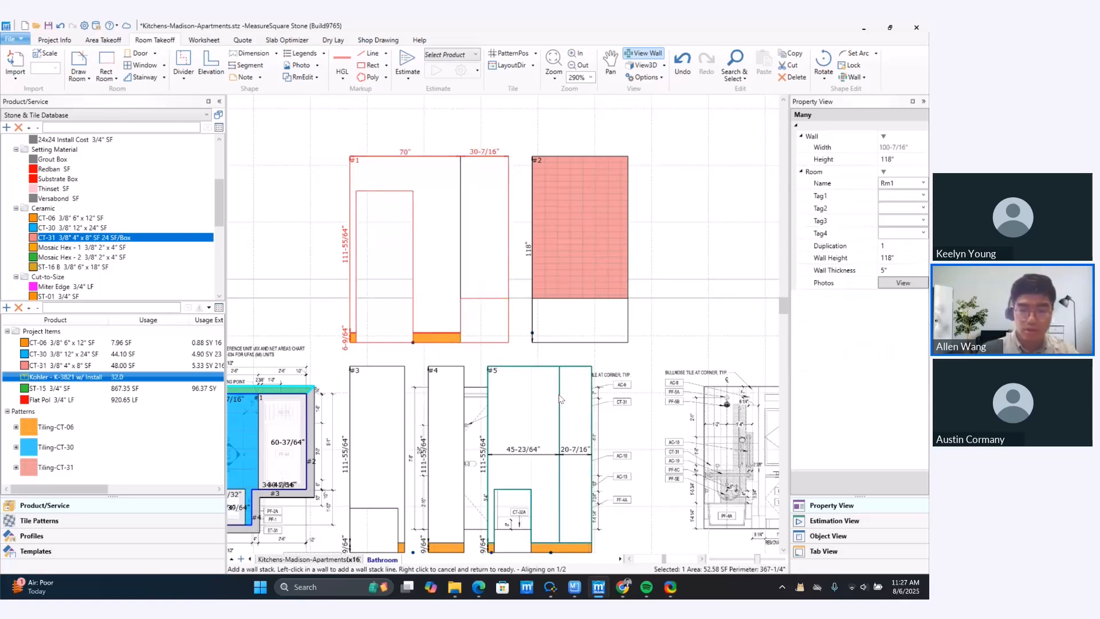
{"action": "middle_click_drag", "start_coordinate": [563, 401], "coordinate": [543, 322]}
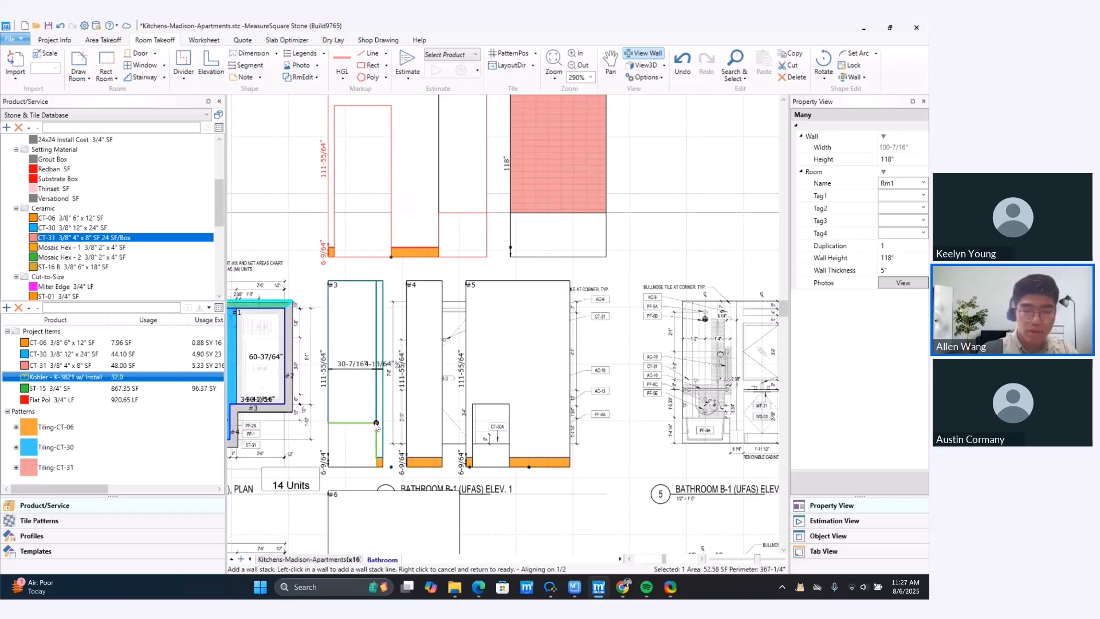
{"action": "left_click", "coordinate": [376, 423]}
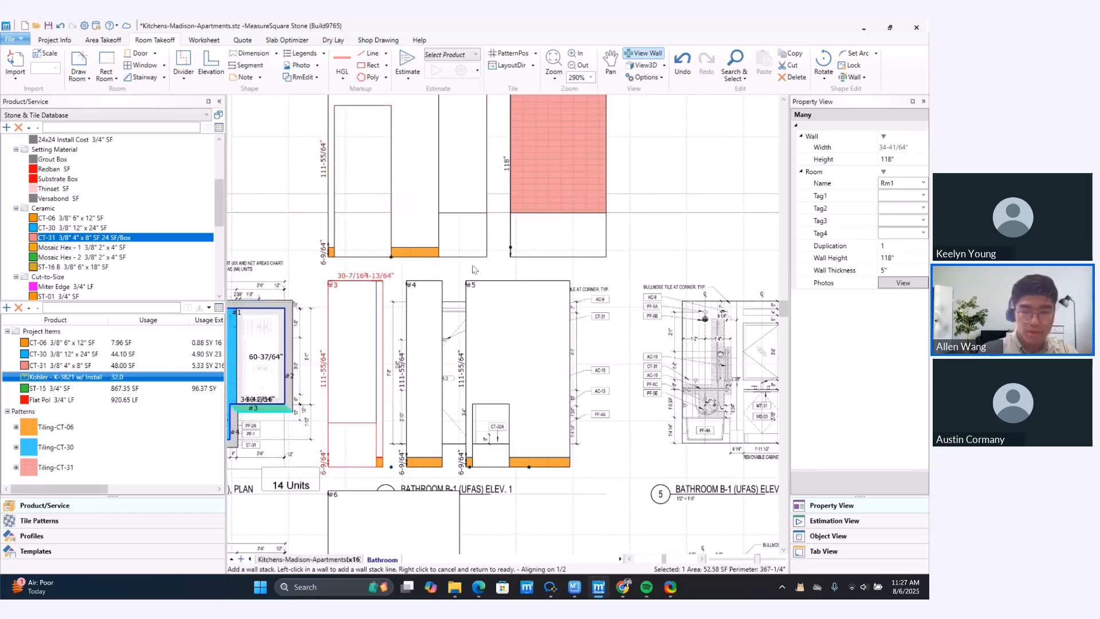
{"action": "right_click", "coordinate": [255, 353]}
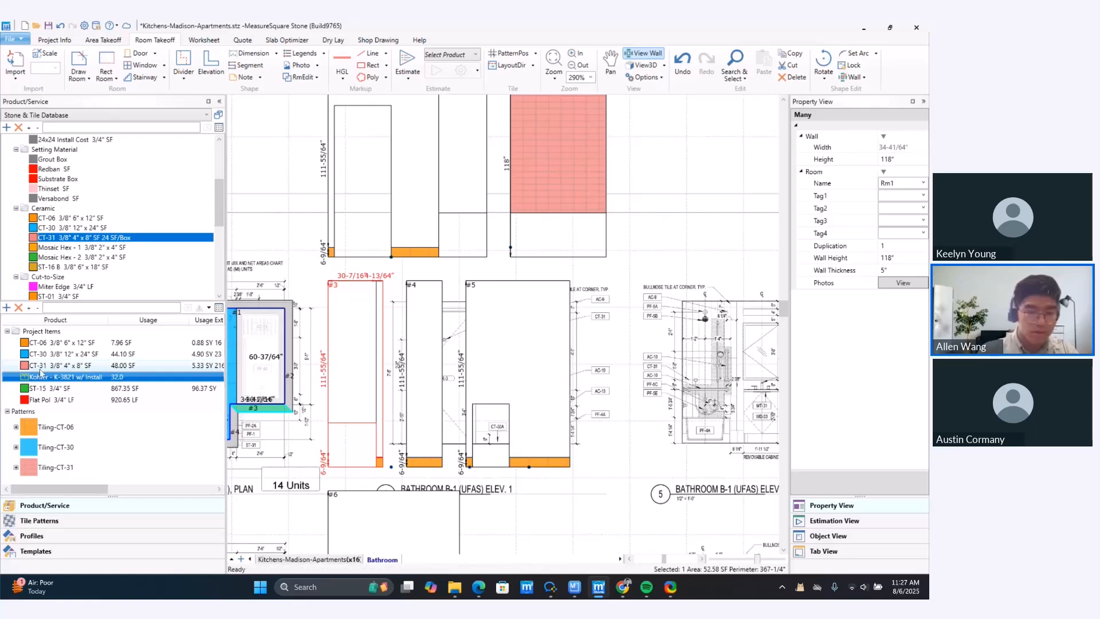
- Assign the CT-31 3/8" 4" x 8" wall tile to the areas above the shower cutout on walls #3 and #1
{"action": "left_click_drag", "start_coordinate": [37, 367], "coordinate": [353, 386]}
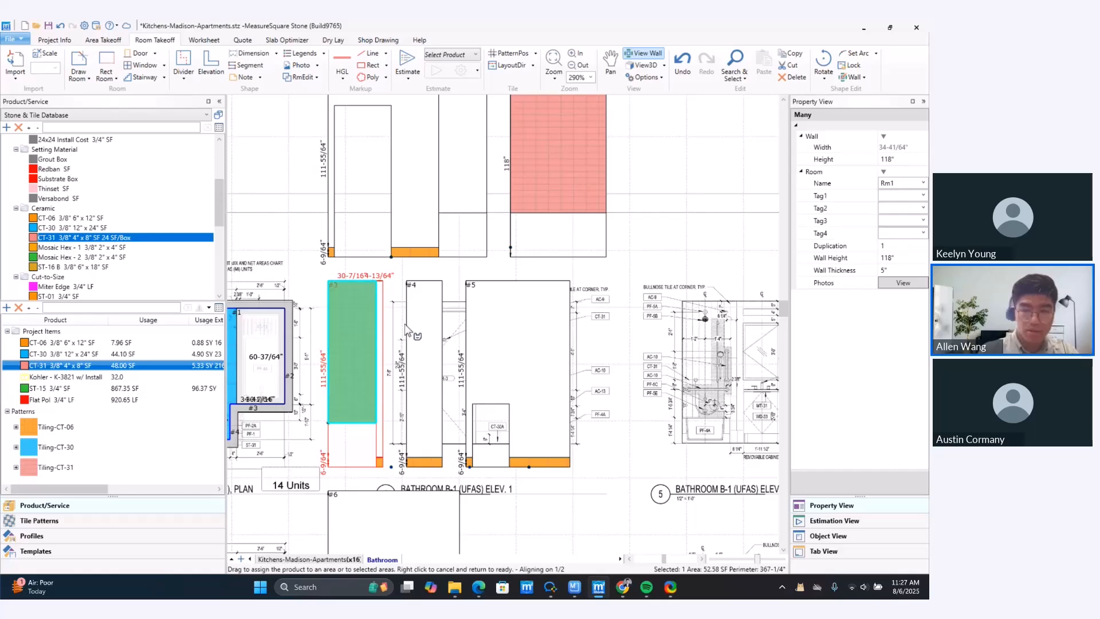
{"action": "left_click", "coordinate": [474, 201]}
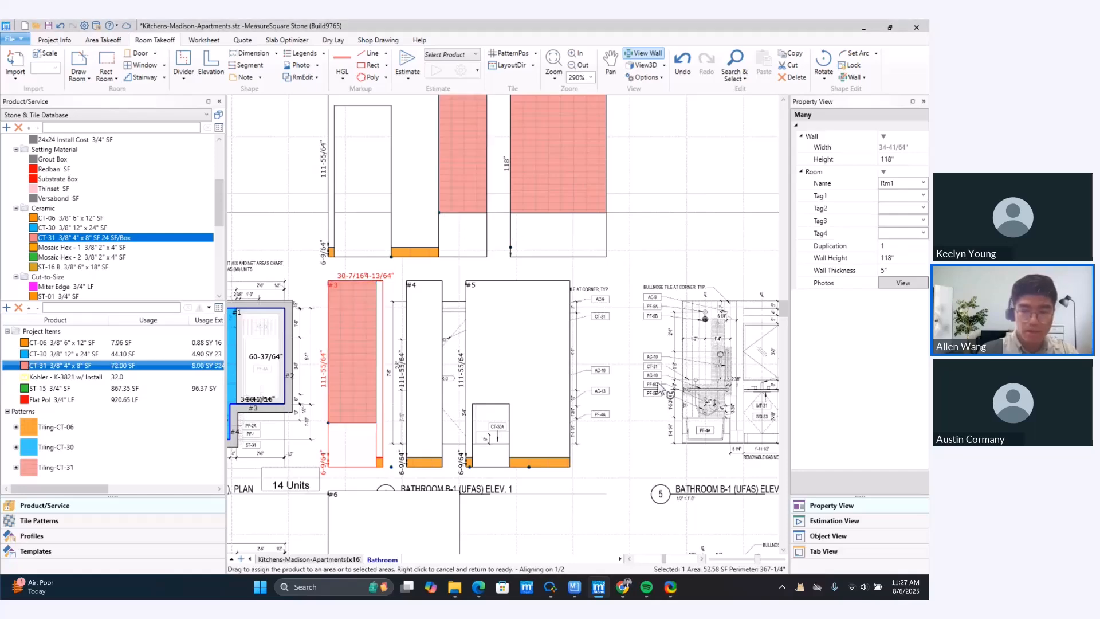
{"action": "scroll", "coordinate": [577, 428], "scroll_direction": "down", "scroll_amount": 2}
{"action": "middle_click_drag", "start_coordinate": [538, 439], "coordinate": [568, 329]}
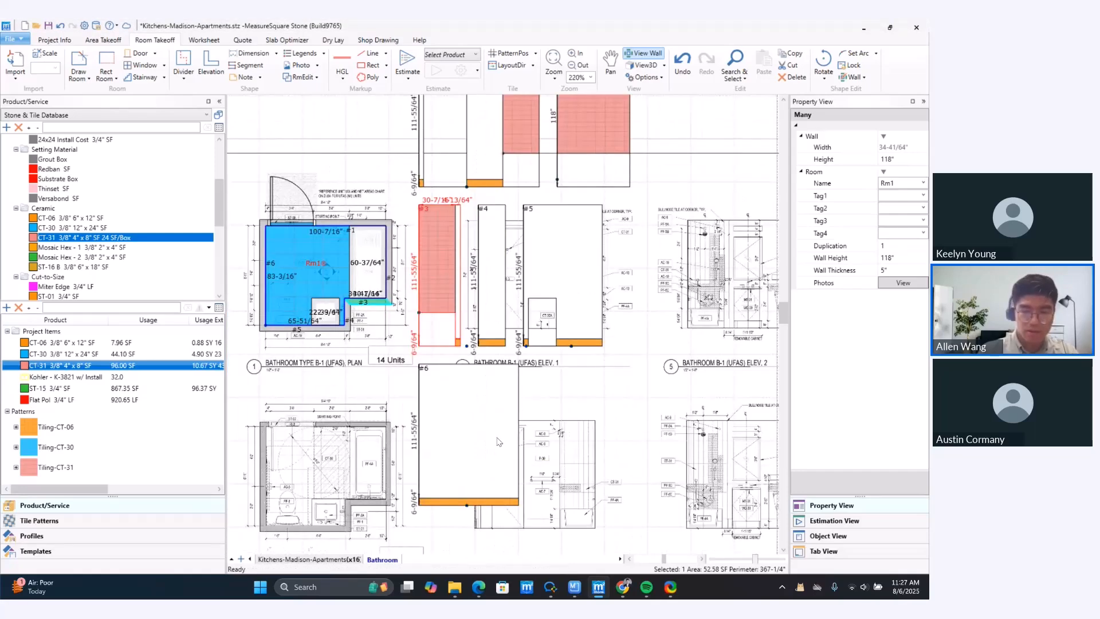
- View the bathroom in 3D to inspect the shower wall tile, base tile, floor tile and vanity, and return to the plan
{"action": "mouse_move", "coordinate": [239, 277]}
{"action": "middle_mouse_down"}
{"action": "mouse_move", "coordinate": [388, 372]}
{"action": "mouse_move", "coordinate": [400, 347]}
{"action": "middle_mouse_up"}
{"action": "left_click", "coordinate": [298, 320]}
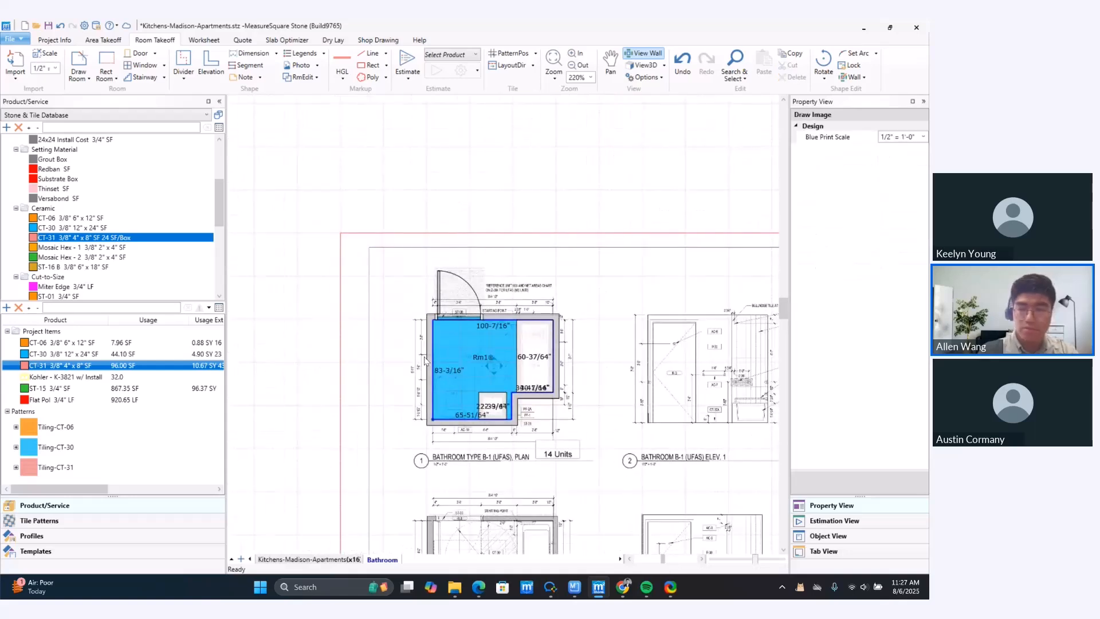
{"action": "scroll", "coordinate": [449, 363], "scroll_direction": "up", "scroll_amount": 2}
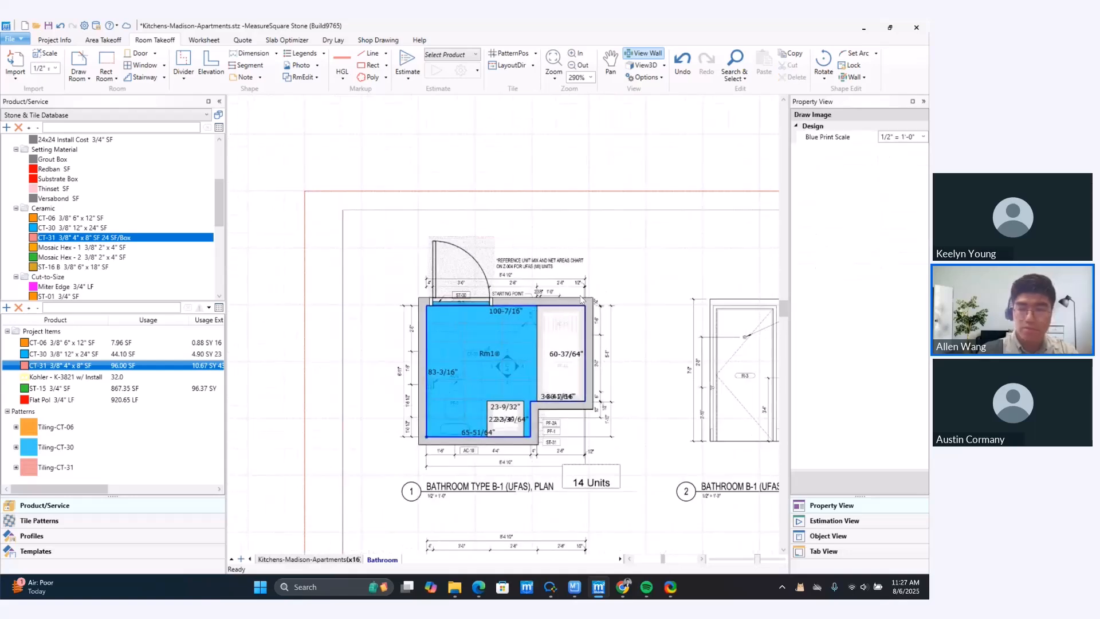
{"action": "left_click", "coordinate": [643, 68]}
{"action": "left_click_drag", "start_coordinate": [565, 353], "coordinate": [671, 346]}
{"action": "scroll", "coordinate": [355, 241], "scroll_direction": "up", "scroll_amount": 3}
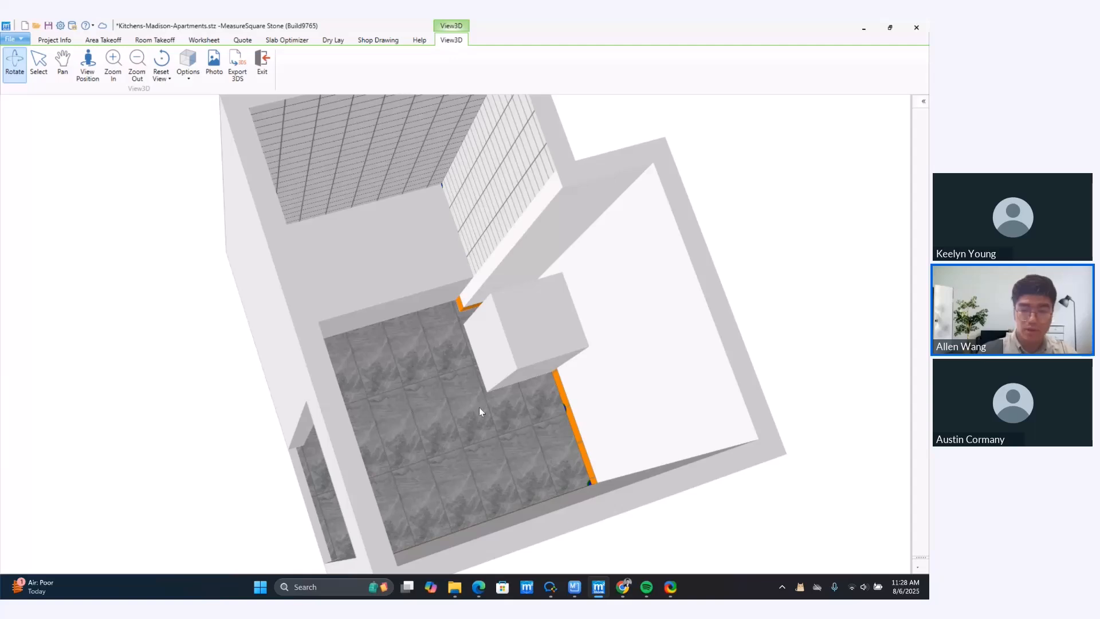
{"action": "scroll", "coordinate": [584, 427], "scroll_direction": "up", "scroll_amount": 4}
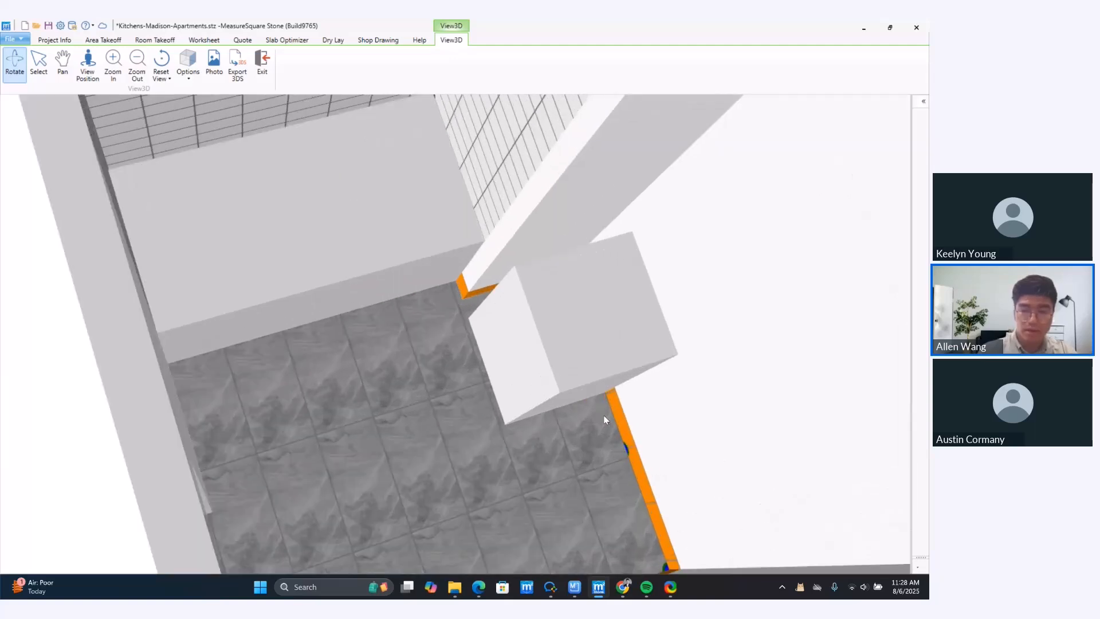
{"action": "left_click_drag", "start_coordinate": [450, 216], "coordinate": [481, 286]}
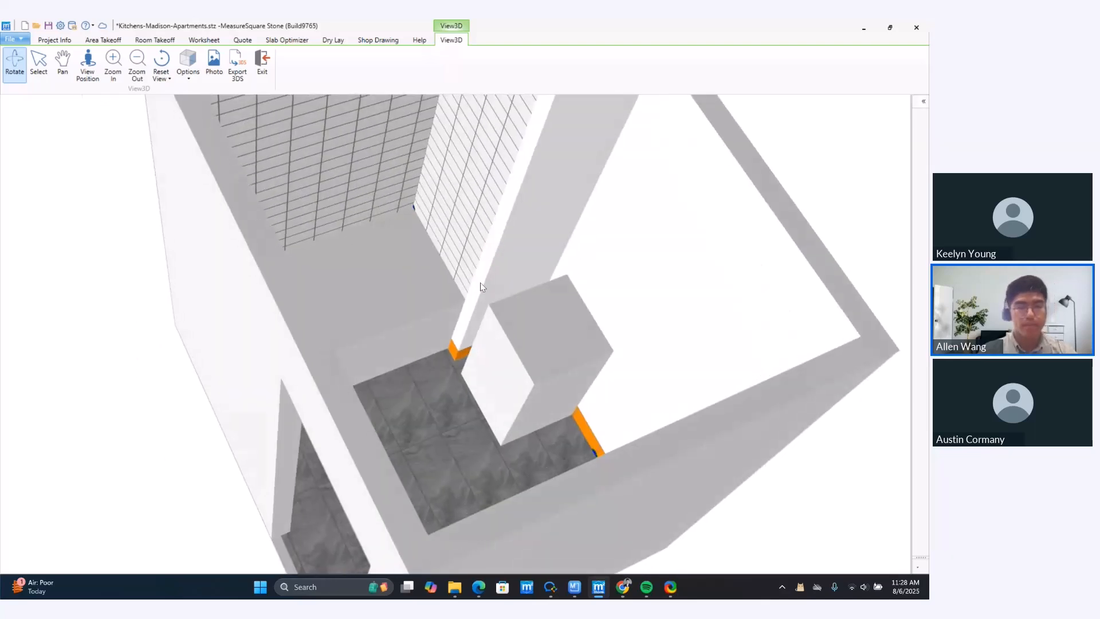
{"action": "left_click", "coordinate": [263, 71]}
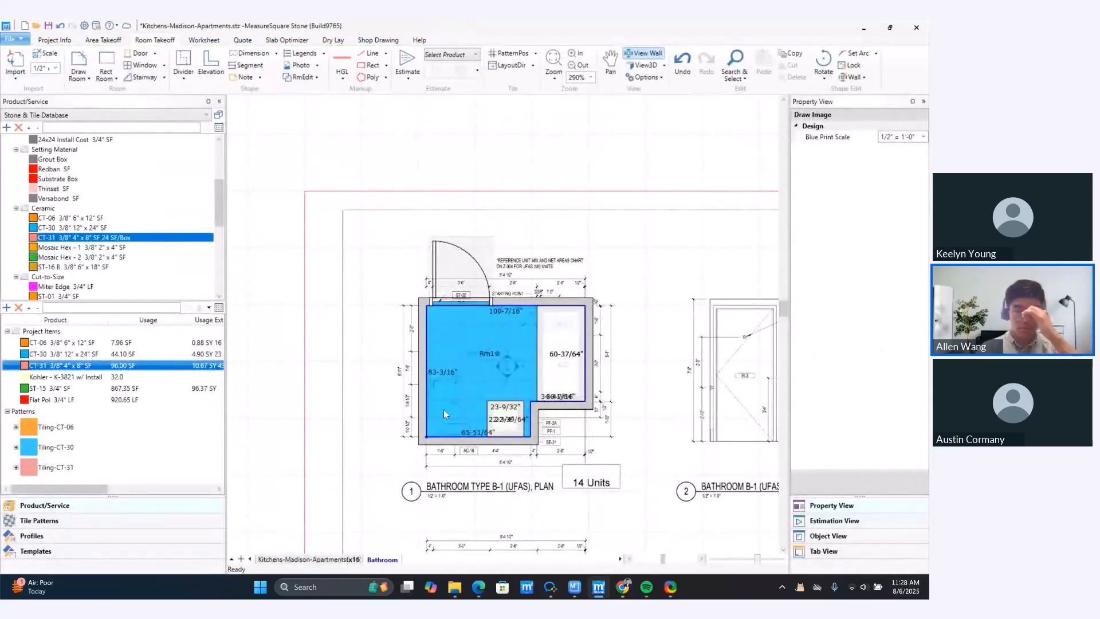
- Examine the vanity cutout on the bathroom floor plan together with its wall elevations and properties
{"action": "middle_click_drag", "start_coordinate": [524, 430], "coordinate": [502, 376]}
{"action": "scroll", "coordinate": [503, 376], "scroll_direction": "up", "scroll_amount": 3}
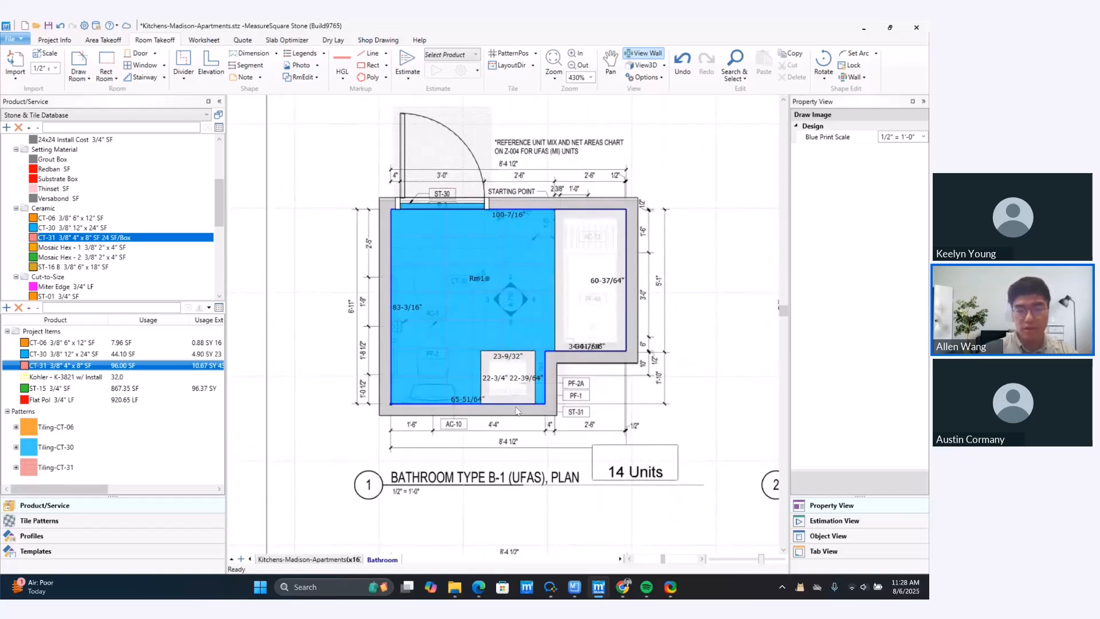
{"action": "left_click", "coordinate": [512, 368]}
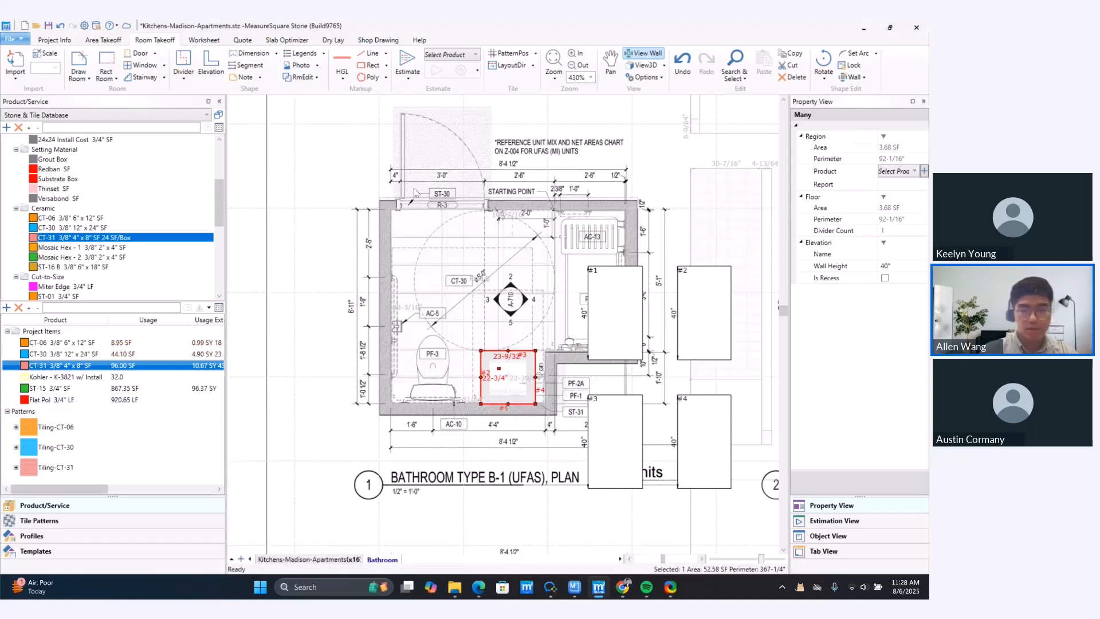
{"action": "left_click", "coordinate": [346, 133]}
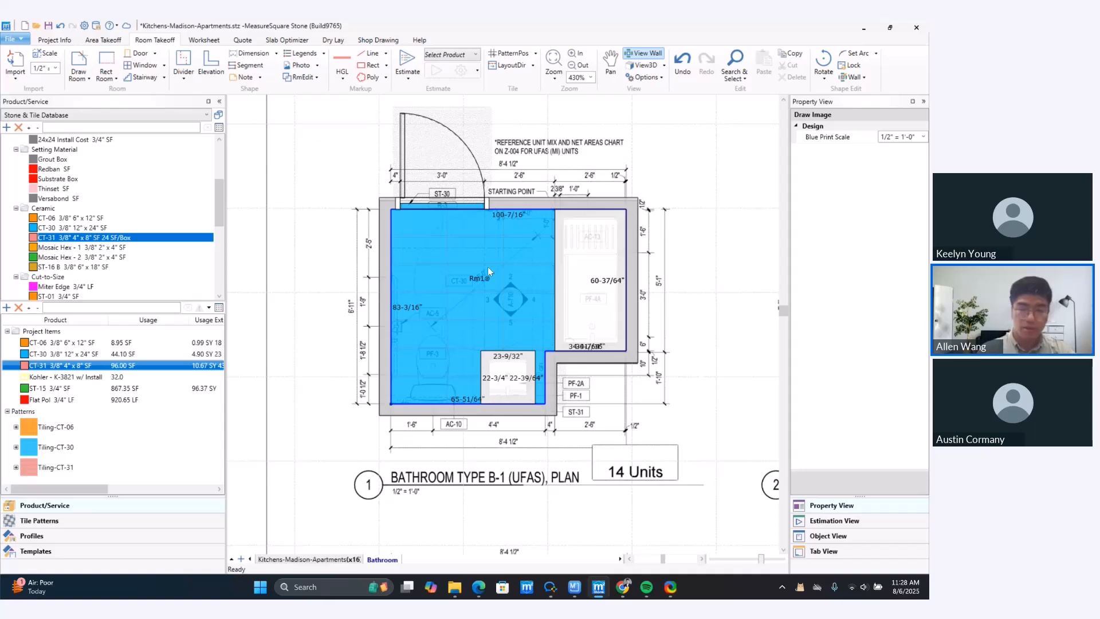
{"action": "left_click_drag", "start_coordinate": [345, 156], "coordinate": [617, 436]}
{"action": "left_click", "coordinate": [293, 189]}
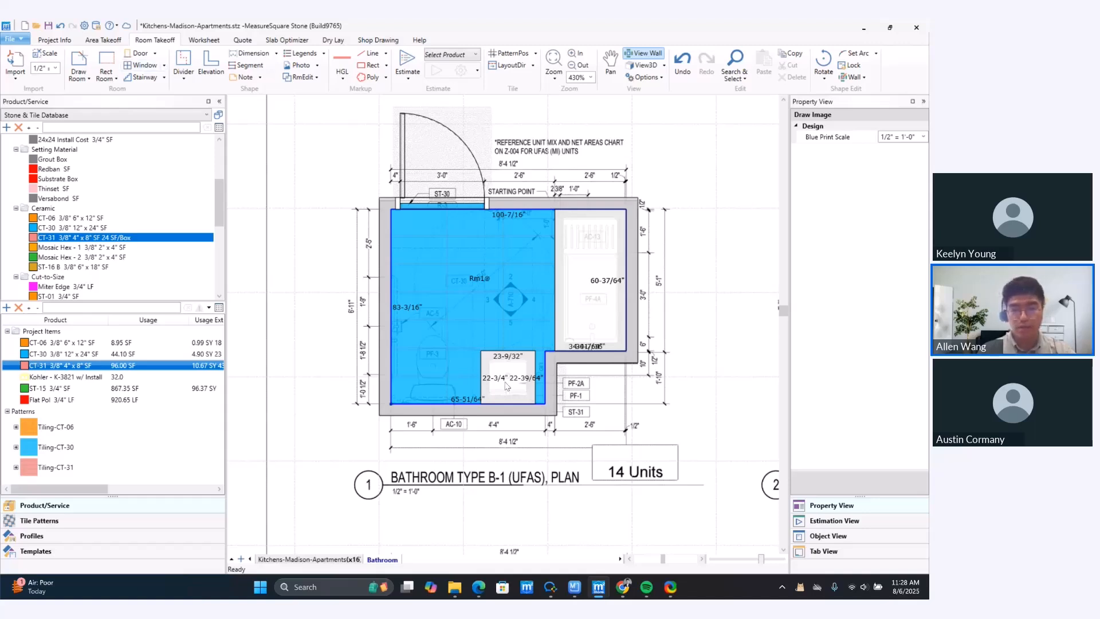
{"action": "left_click", "coordinate": [526, 381]}
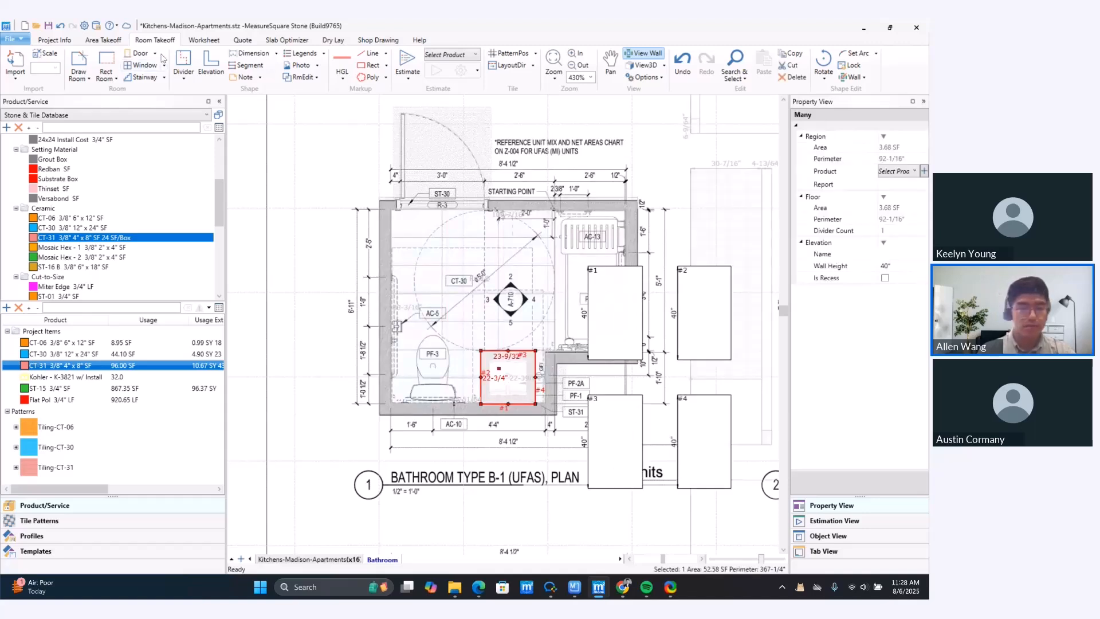
- Draw a rectangular countertop area of about 23-1/16" by 22-43/64" over the vanity cutout
{"action": "left_click", "coordinate": [101, 41]}
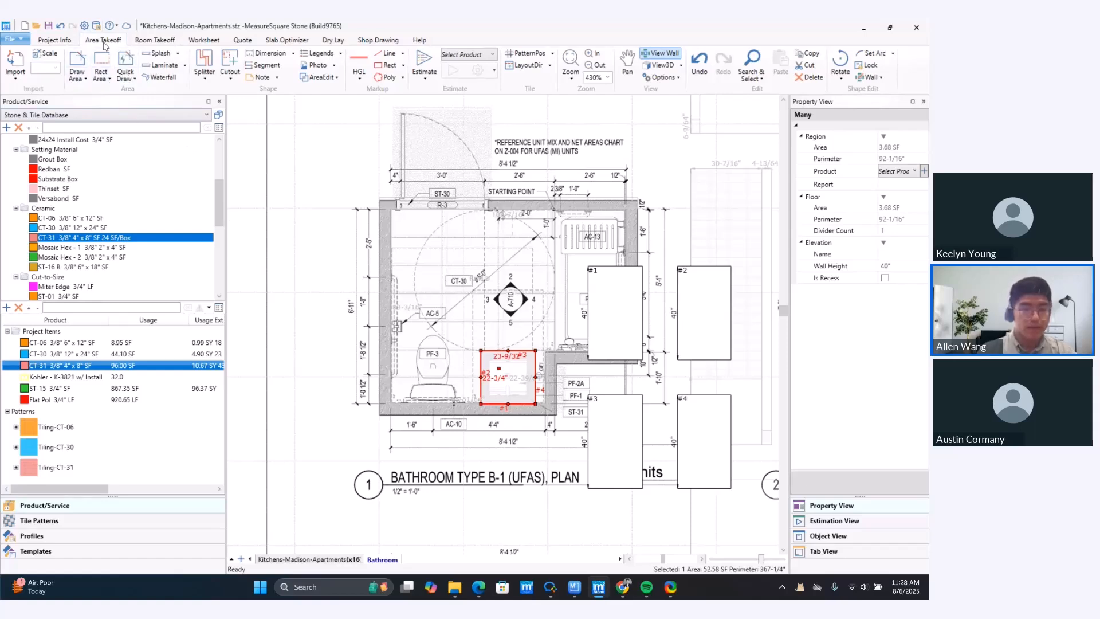
{"action": "left_click", "coordinate": [78, 63]}
{"action": "scroll", "coordinate": [500, 425], "scroll_direction": "up", "scroll_amount": 1}
{"action": "scroll", "coordinate": [501, 426], "scroll_direction": "up", "scroll_amount": 8}
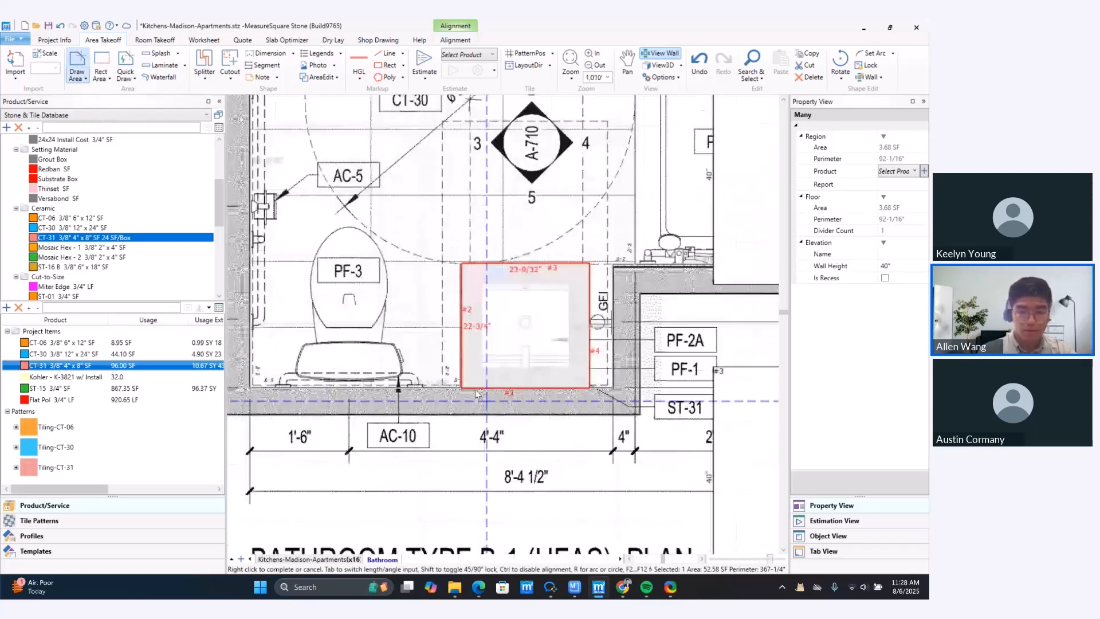
{"action": "left_click", "coordinate": [461, 387]}
{"action": "left_click", "coordinate": [462, 263]}
{"action": "left_click", "coordinate": [589, 263]}
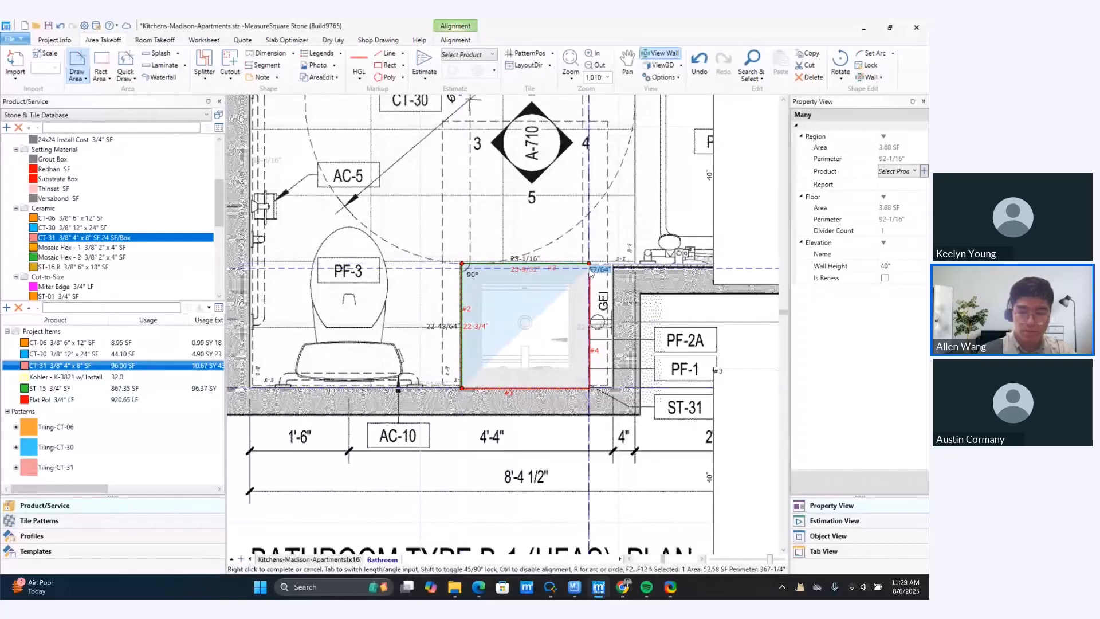
{"action": "left_click", "coordinate": [587, 388]}
{"action": "right_click", "coordinate": [587, 389]}
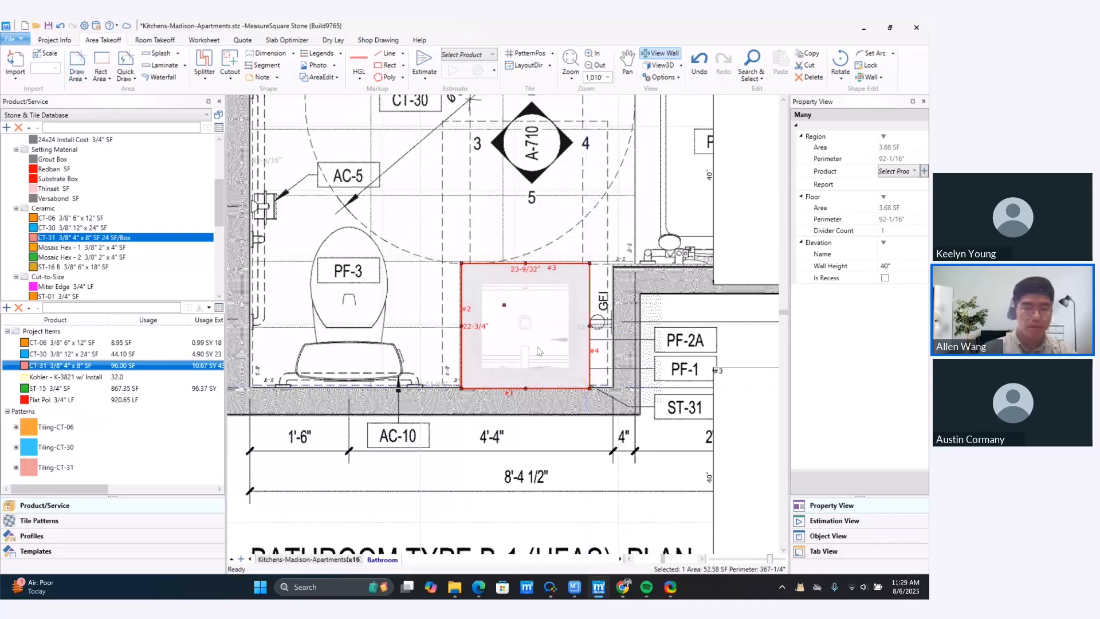
- Assign ST-15 3/4" stone to the vanity countertop and the Flat Pol 3/4" edge to all of its sides
{"action": "scroll", "coordinate": [63, 239], "scroll_direction": "up", "scroll_amount": 1}
{"action": "scroll", "coordinate": [63, 239], "scroll_direction": "up", "scroll_amount": 3}
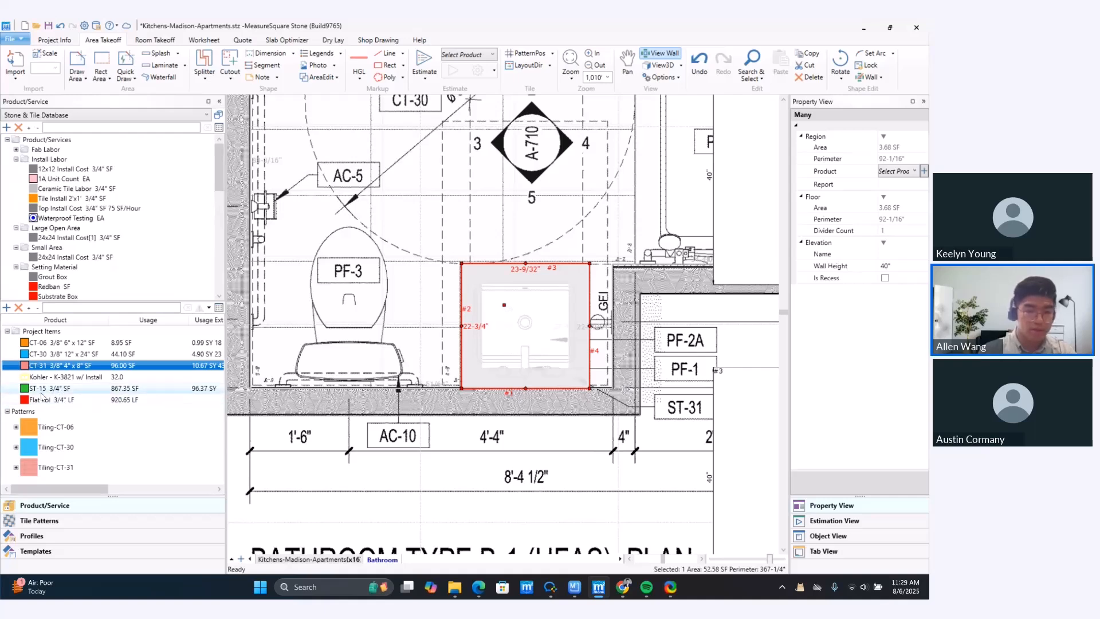
{"action": "left_click_drag", "start_coordinate": [36, 390], "coordinate": [592, 526]}
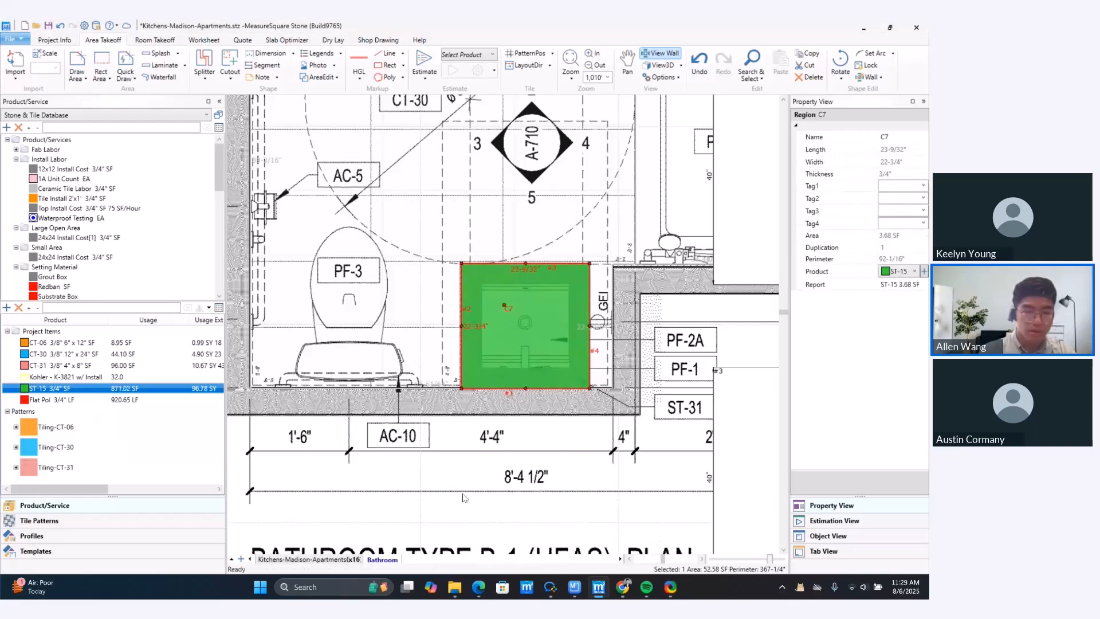
{"action": "left_click", "coordinate": [29, 400]}
{"action": "left_click", "coordinate": [535, 427]}
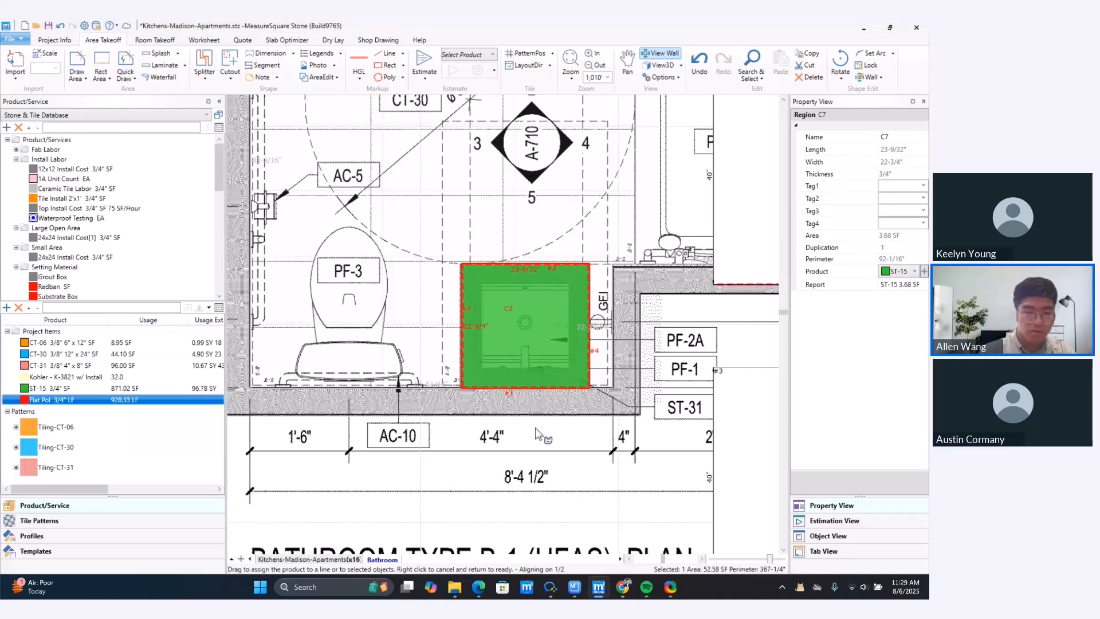
- Remove the Flat Pol edge from the countertop's back side along the wall with the Linear Eraser
{"action": "scroll", "coordinate": [57, 274], "scroll_direction": "down", "scroll_amount": 10}
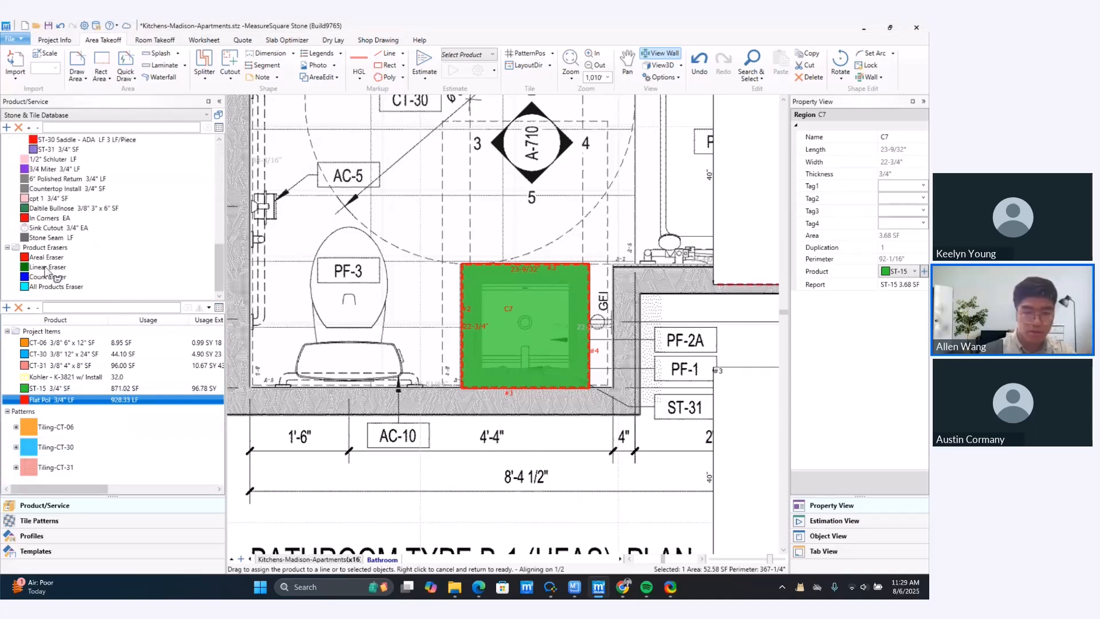
{"action": "left_click", "coordinate": [48, 267]}
{"action": "left_click_drag", "start_coordinate": [100, 265], "coordinate": [304, 323]}
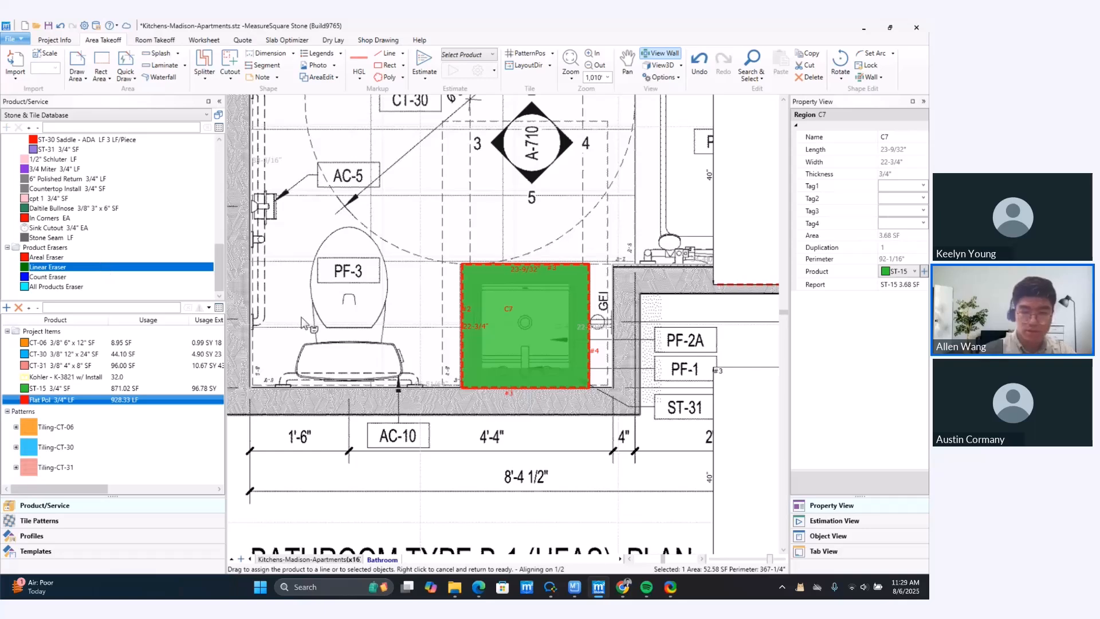
{"action": "left_click", "coordinate": [514, 387]}
- Place the Kohler - K-3821 w/ Install sink in the centre of the vanity countertop and clear the selection
{"action": "left_click_drag", "start_coordinate": [66, 376], "coordinate": [524, 324]}
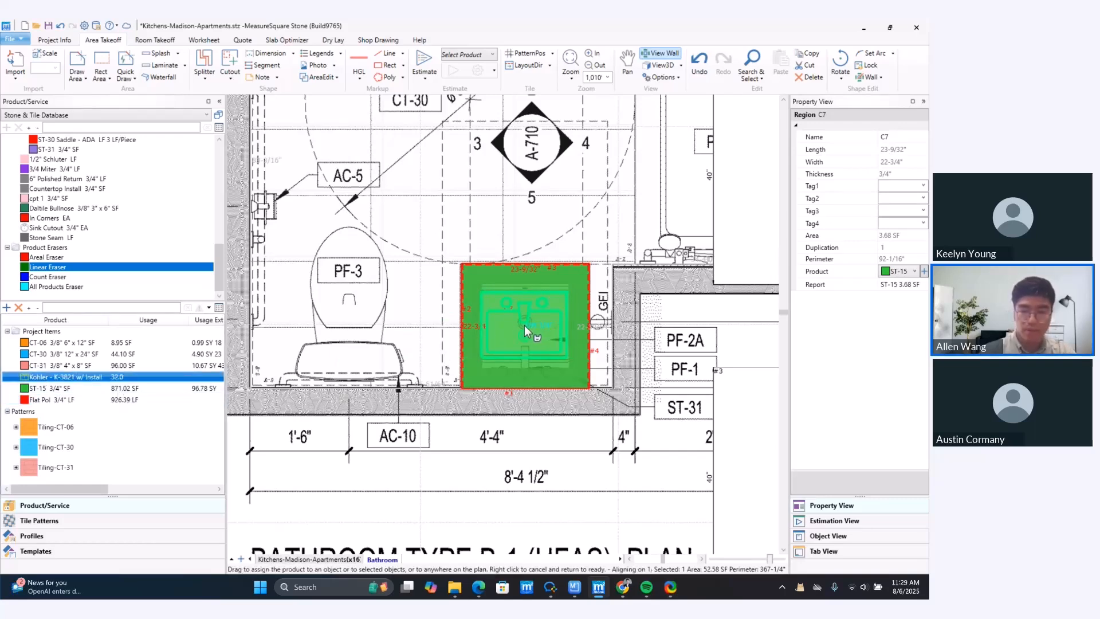
{"action": "scroll", "coordinate": [536, 480], "scroll_direction": "down", "scroll_amount": 3}
{"action": "scroll", "coordinate": [536, 480], "scroll_direction": "down", "scroll_amount": 1}
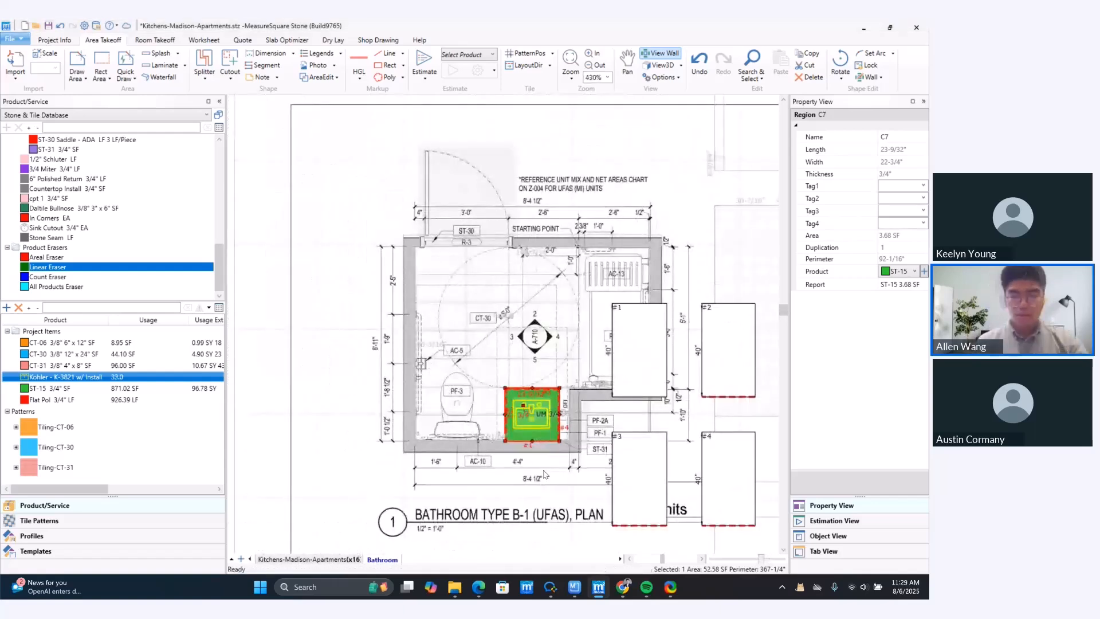
{"action": "left_click", "coordinate": [340, 283]}
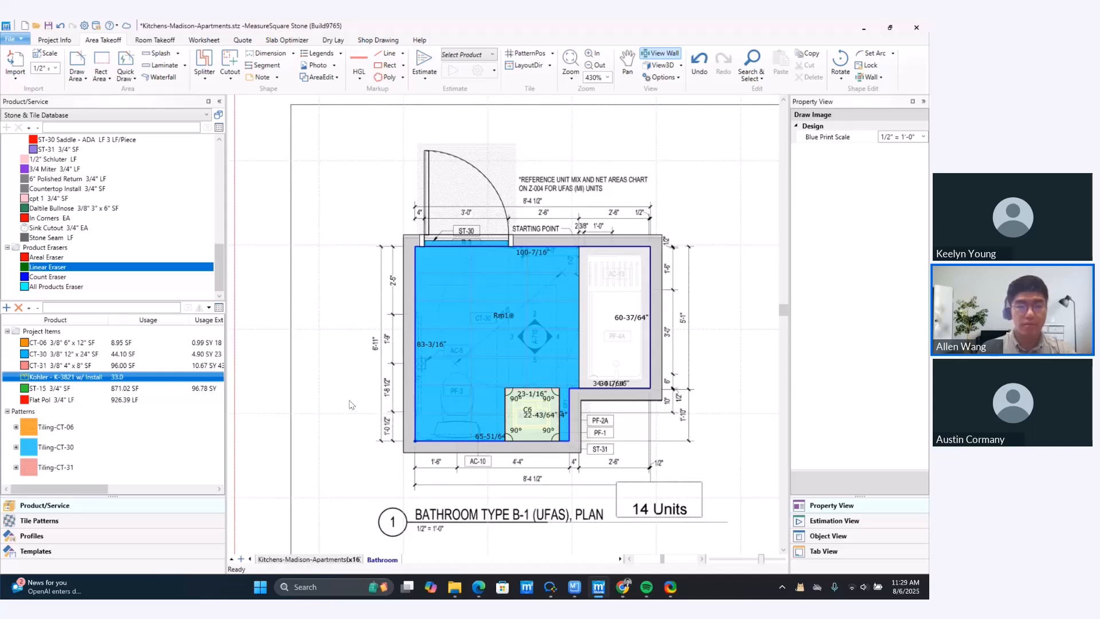
- Create a new worksheet from the Expanded Residential Quote template
{"action": "left_click", "coordinate": [203, 40]}
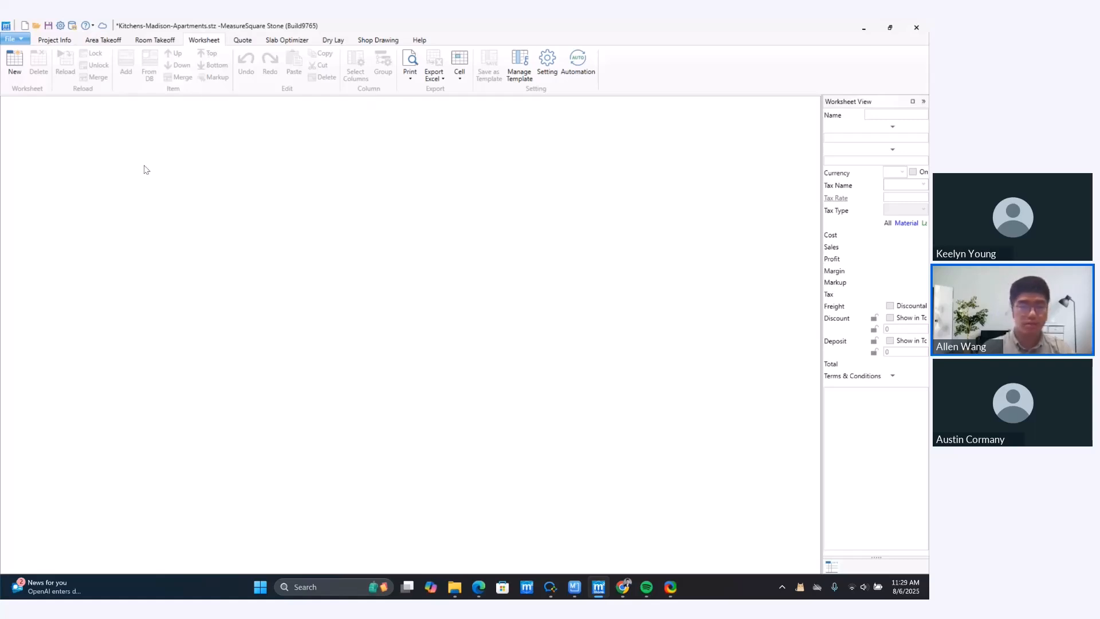
{"action": "left_click", "coordinate": [16, 68]}
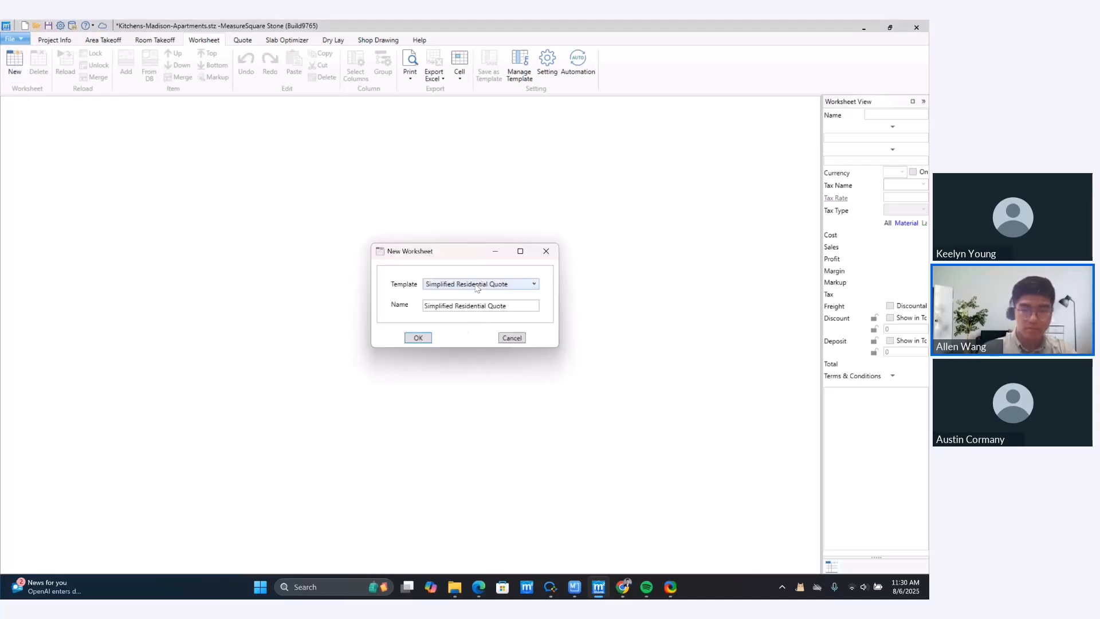
{"action": "left_click", "coordinate": [470, 283]}
{"action": "left_click", "coordinate": [466, 317]}
{"action": "left_click", "coordinate": [418, 339]}
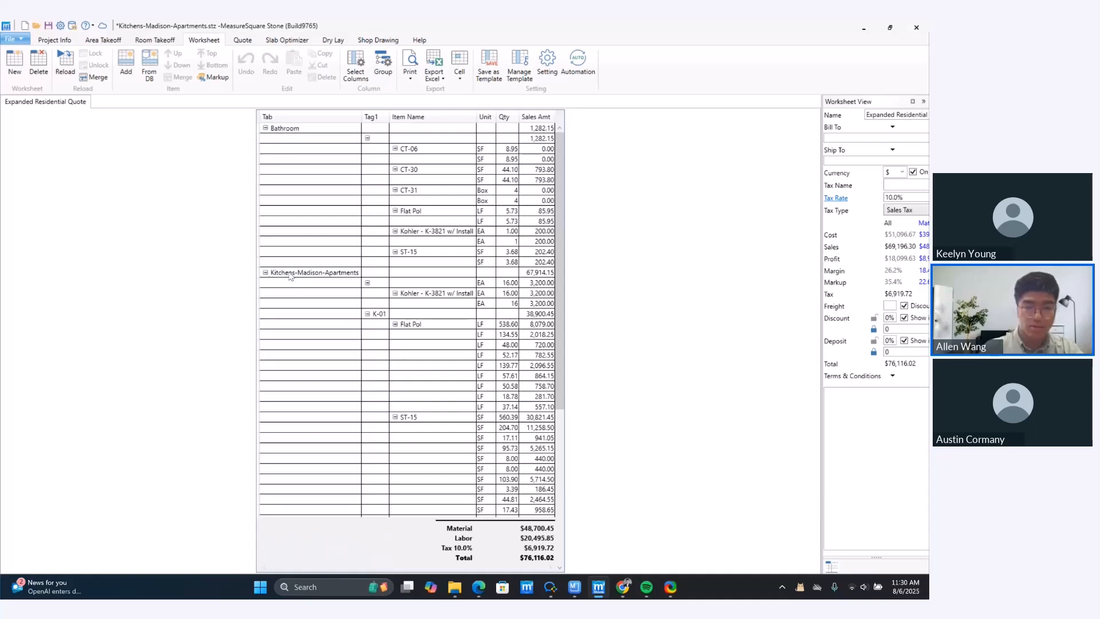
- Collapse and re-expand the Bathroom and Kitchens-Madison-Apartments groups in the worksheet to compare their sales amounts
{"action": "left_click", "coordinate": [265, 128]}
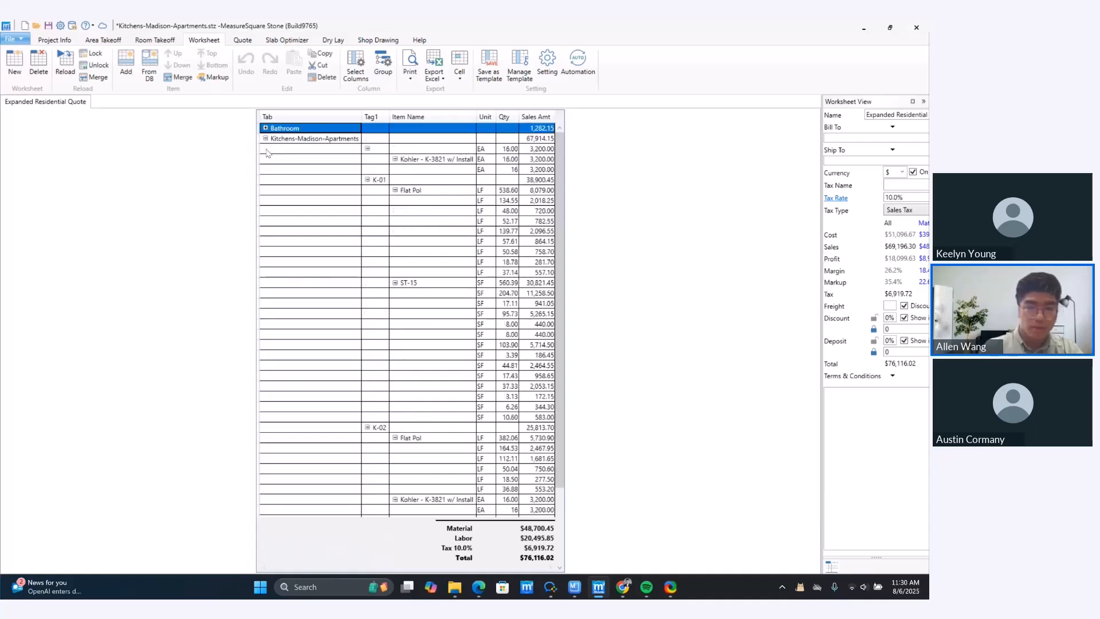
{"action": "left_click", "coordinate": [269, 139]}
{"action": "left_click", "coordinate": [265, 138]}
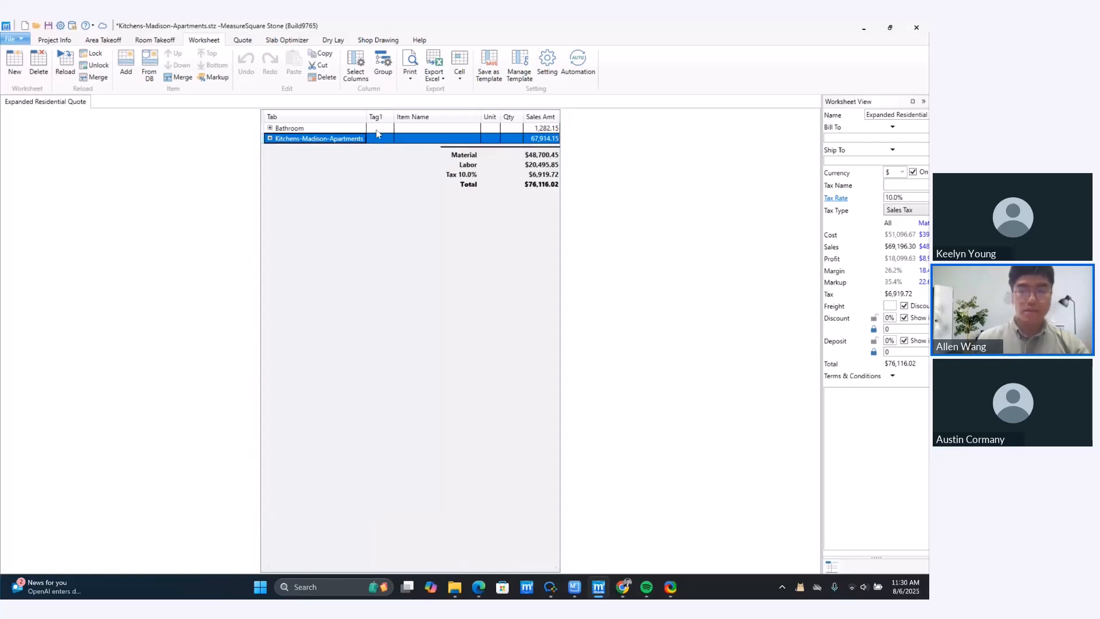
{"action": "left_click", "coordinate": [266, 128]}
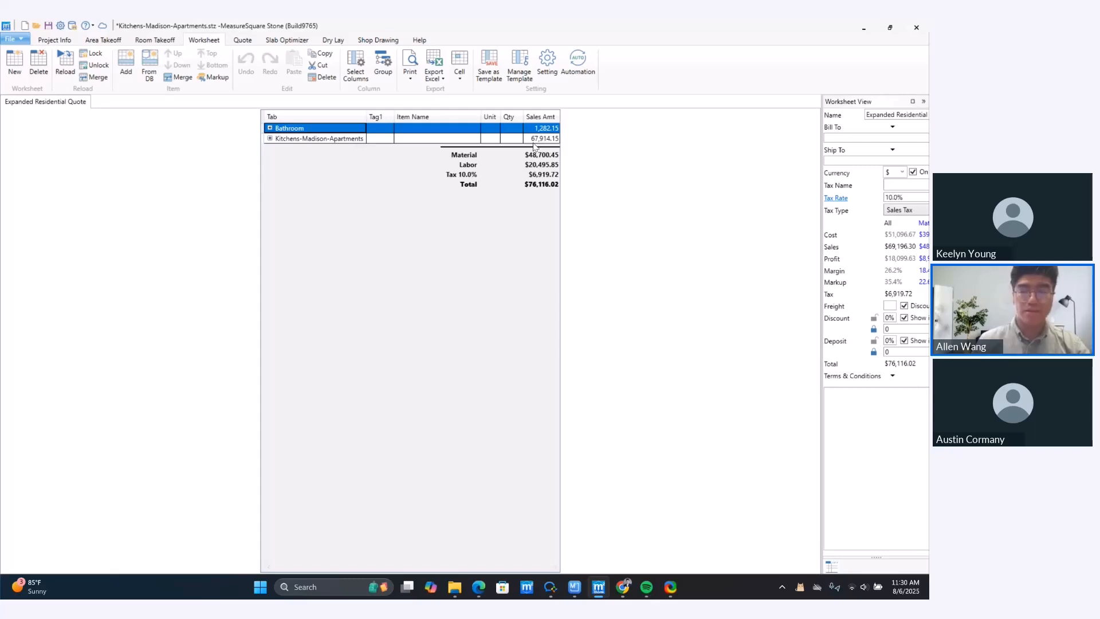
{"action": "left_click", "coordinate": [269, 128]}
{"action": "left_click", "coordinate": [269, 273]}
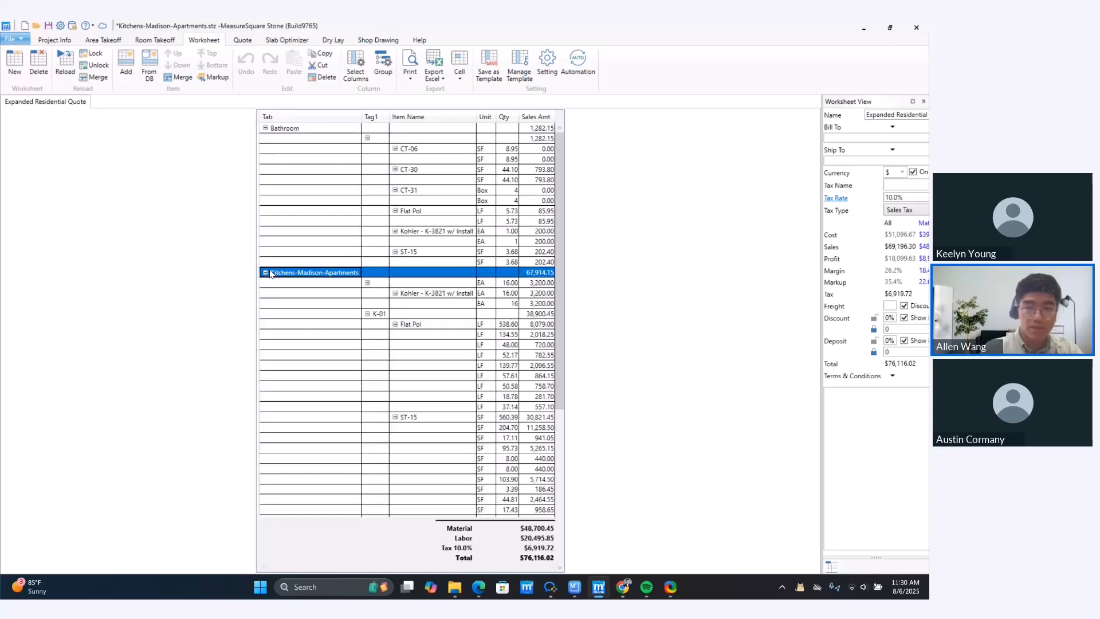
- Examine the Bathroom group's CT-06, CT-30 and CT-31 tile rows with their quantities and sales amounts
{"action": "left_click", "coordinate": [438, 150]}
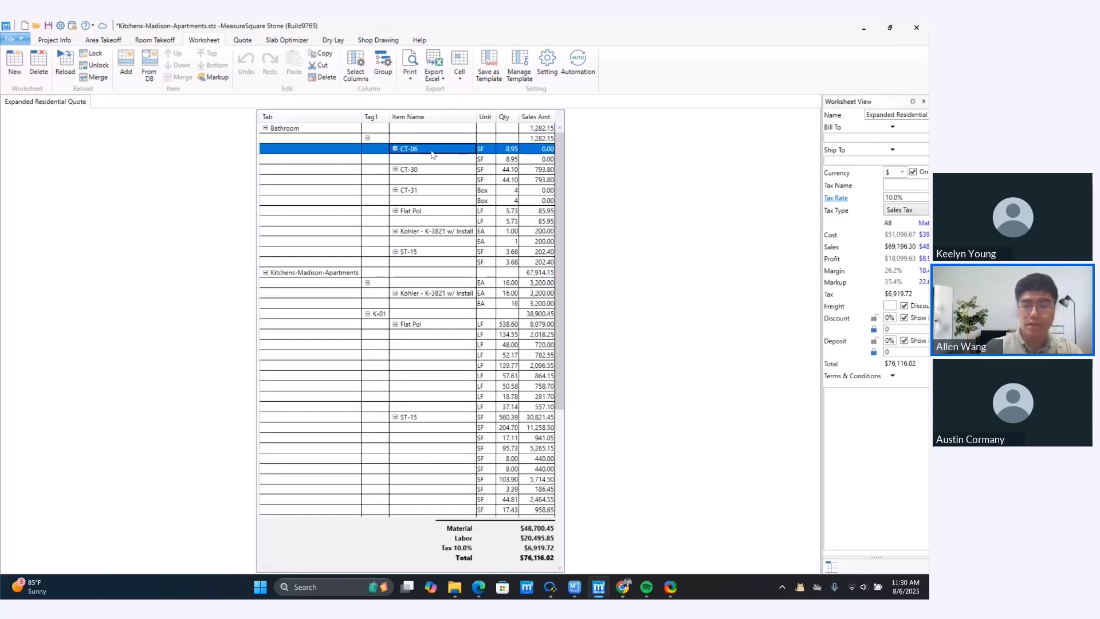
{"action": "left_click", "coordinate": [428, 173]}
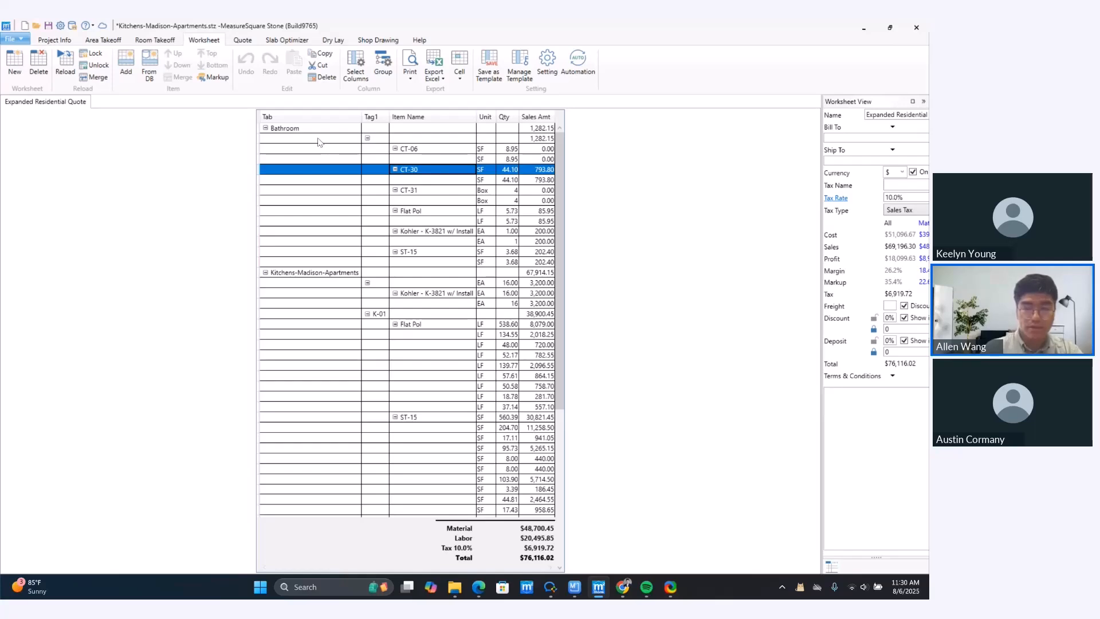
{"action": "left_click", "coordinate": [510, 151]}
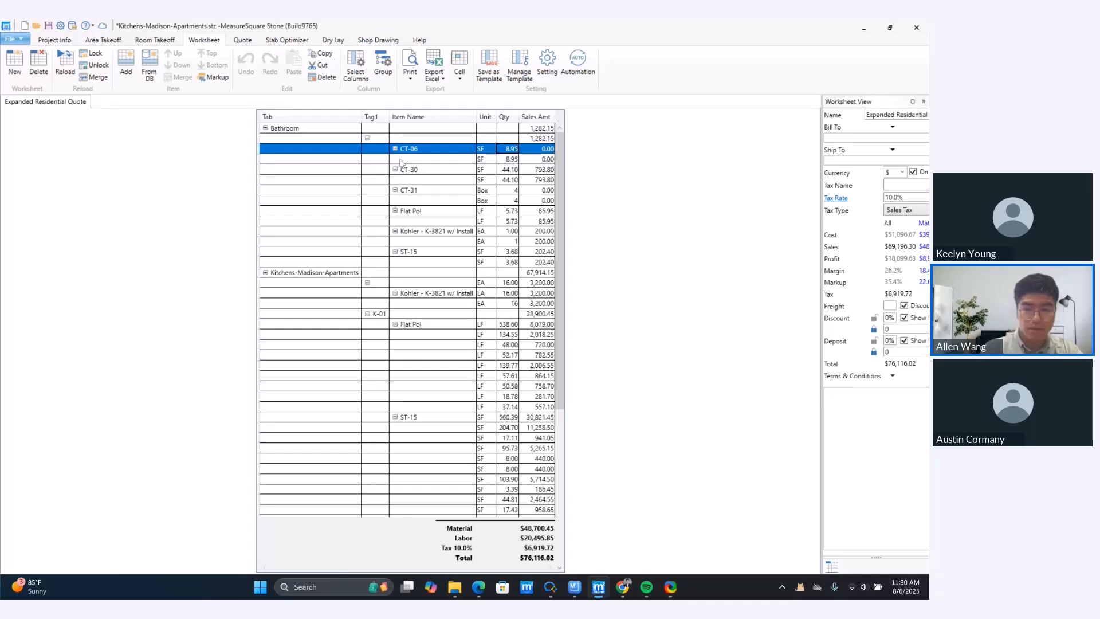
{"action": "left_click", "coordinate": [416, 171]}
{"action": "left_click", "coordinate": [417, 190]}
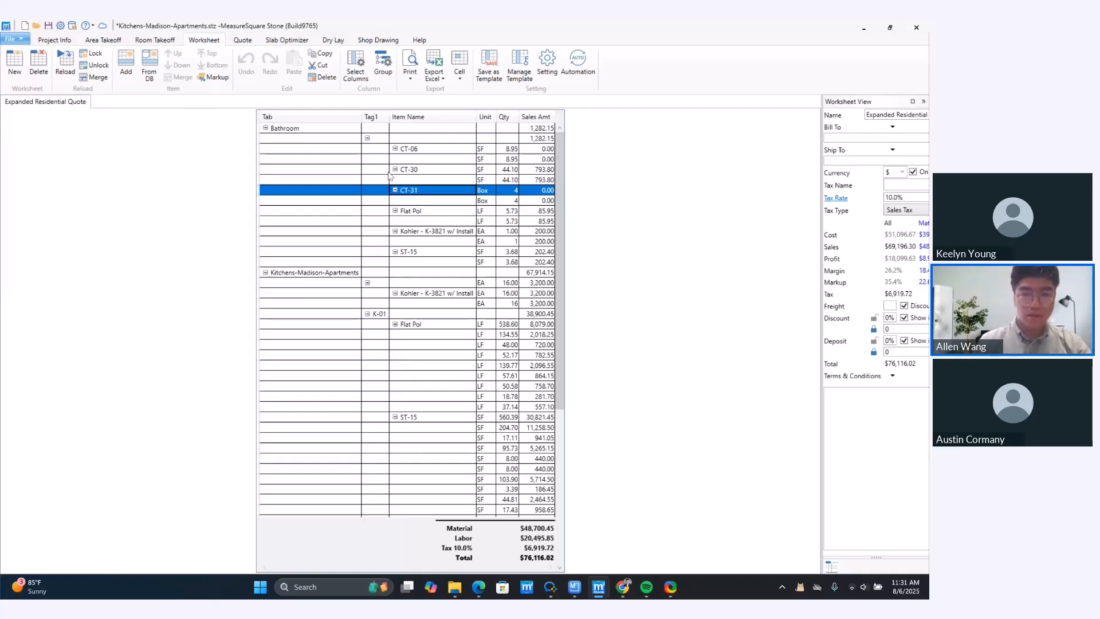
- Review the columns available for the worksheet and apply the current column selection with Qty ahead of Unit
{"action": "left_click", "coordinate": [355, 78]}
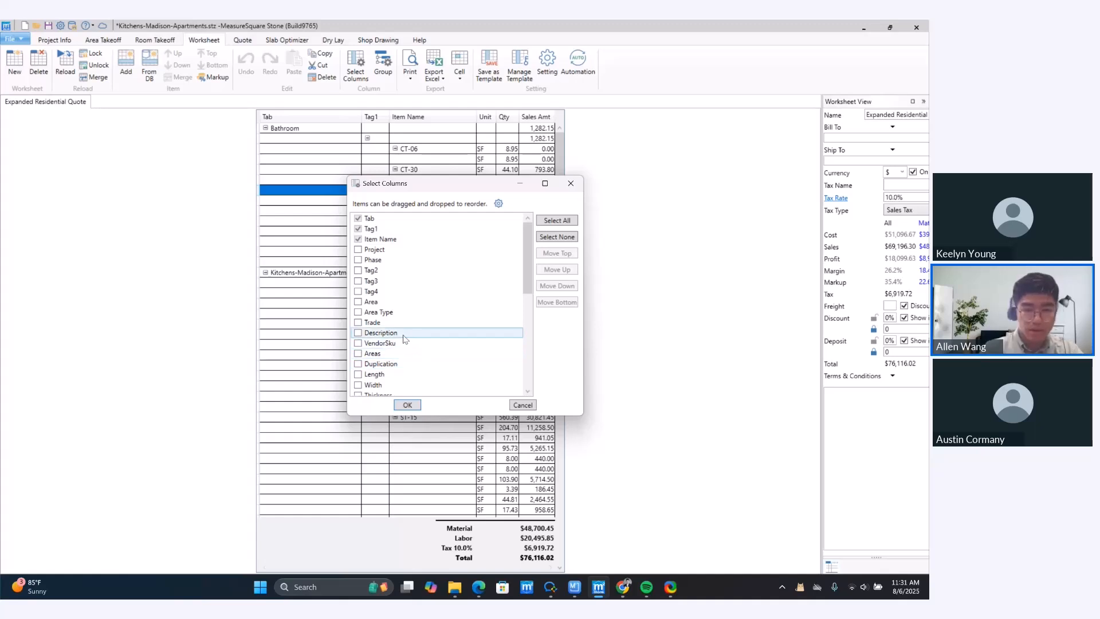
{"action": "scroll", "coordinate": [395, 355], "scroll_direction": "down", "scroll_amount": 2}
{"action": "scroll", "coordinate": [403, 362], "scroll_direction": "down", "scroll_amount": 1}
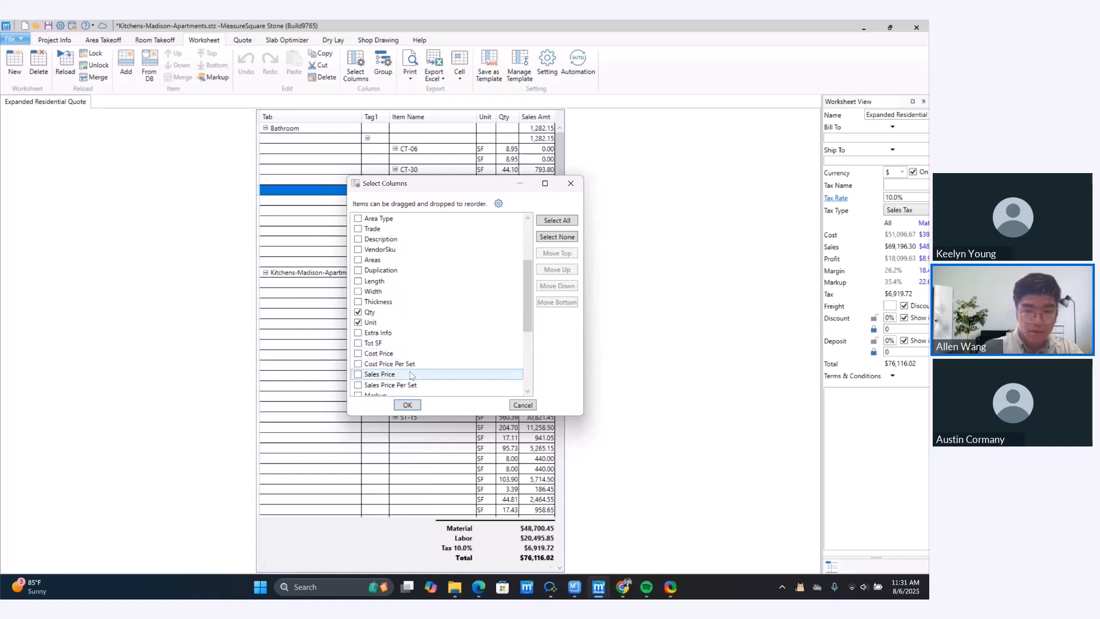
{"action": "scroll", "coordinate": [405, 361], "scroll_direction": "down", "scroll_amount": 2}
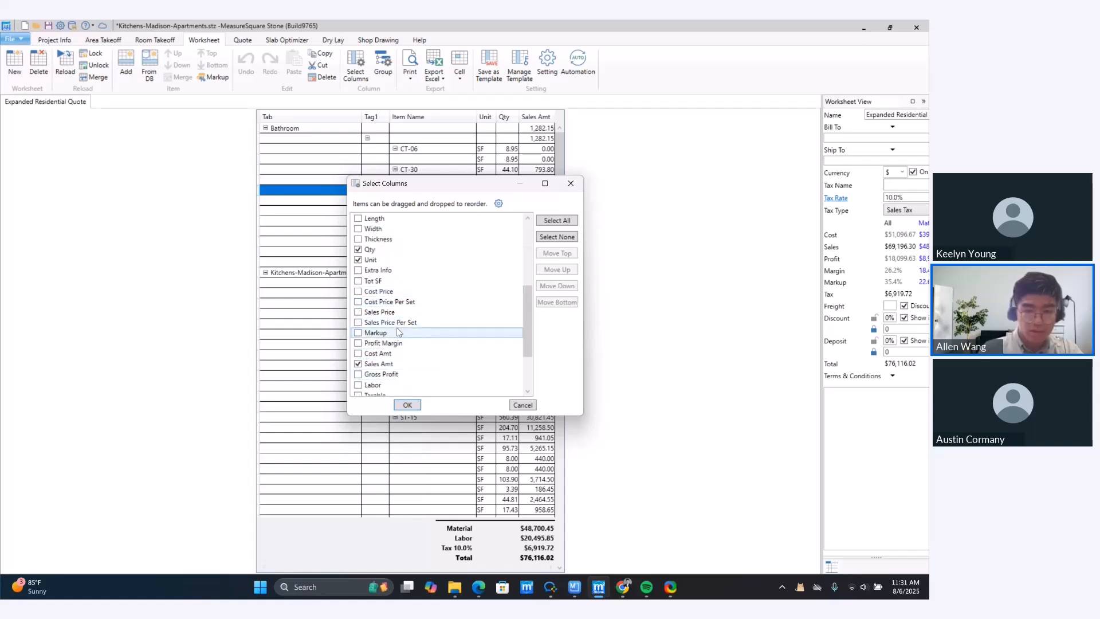
{"action": "scroll", "coordinate": [394, 358], "scroll_direction": "down", "scroll_amount": 3}
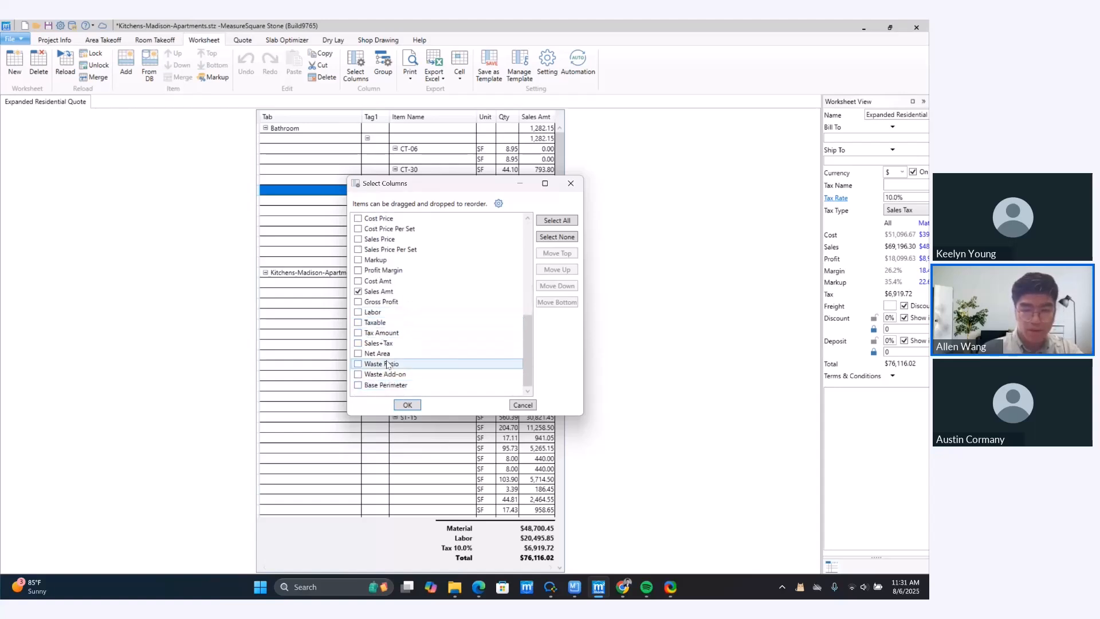
{"action": "scroll", "coordinate": [385, 360], "scroll_direction": "up", "scroll_amount": 10}
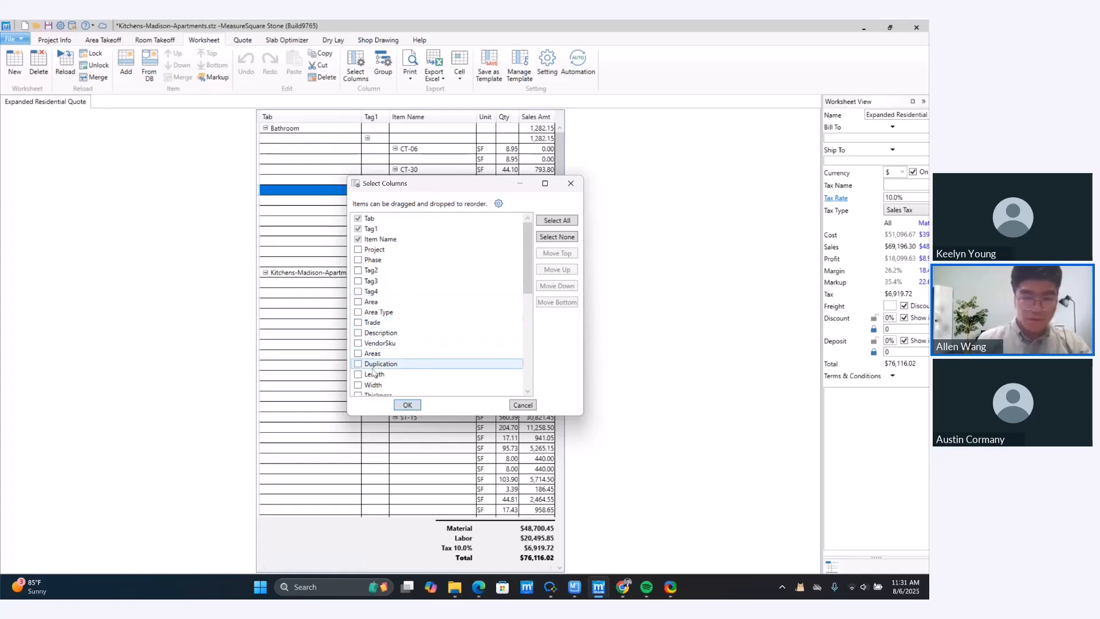
{"action": "left_click", "coordinate": [407, 405]}
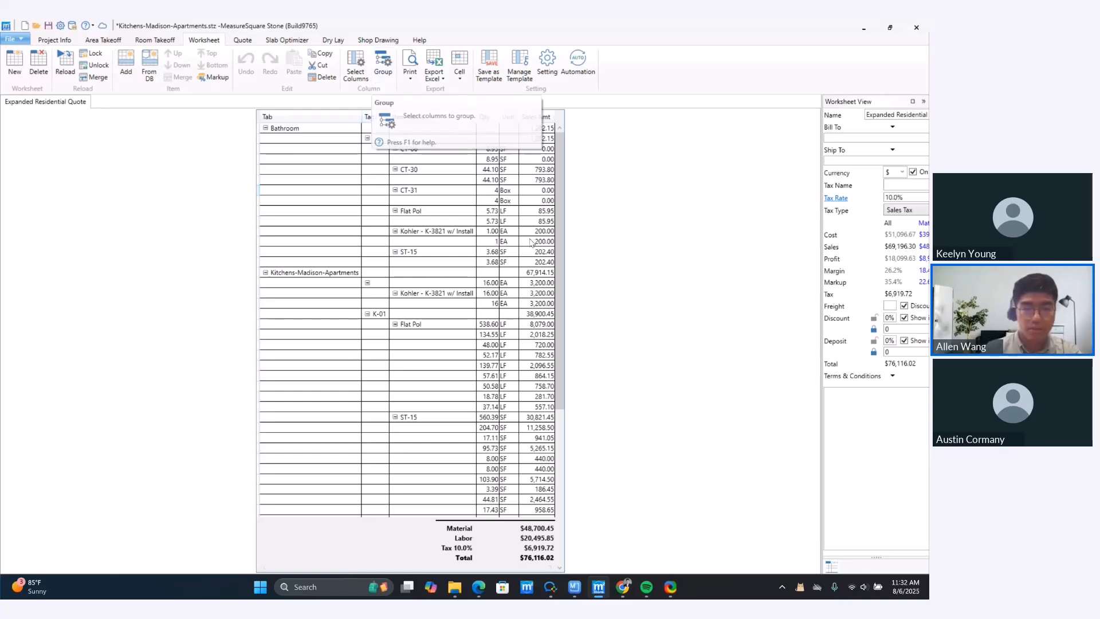
- Group the worksheet by Tag1 only, removing the Tab and Item Name groupings
{"action": "scroll", "coordinate": [373, 396], "scroll_direction": "down", "scroll_amount": 5}
{"action": "scroll", "coordinate": [374, 396], "scroll_direction": "up", "scroll_amount": 4}
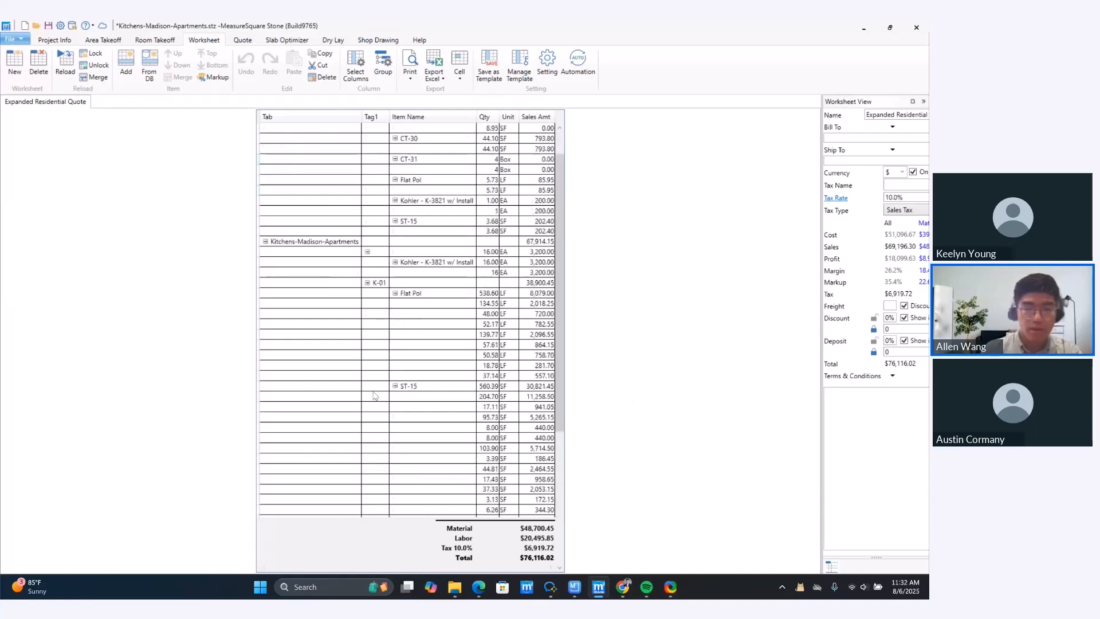
{"action": "scroll", "coordinate": [373, 396], "scroll_direction": "up", "scroll_amount": 1}
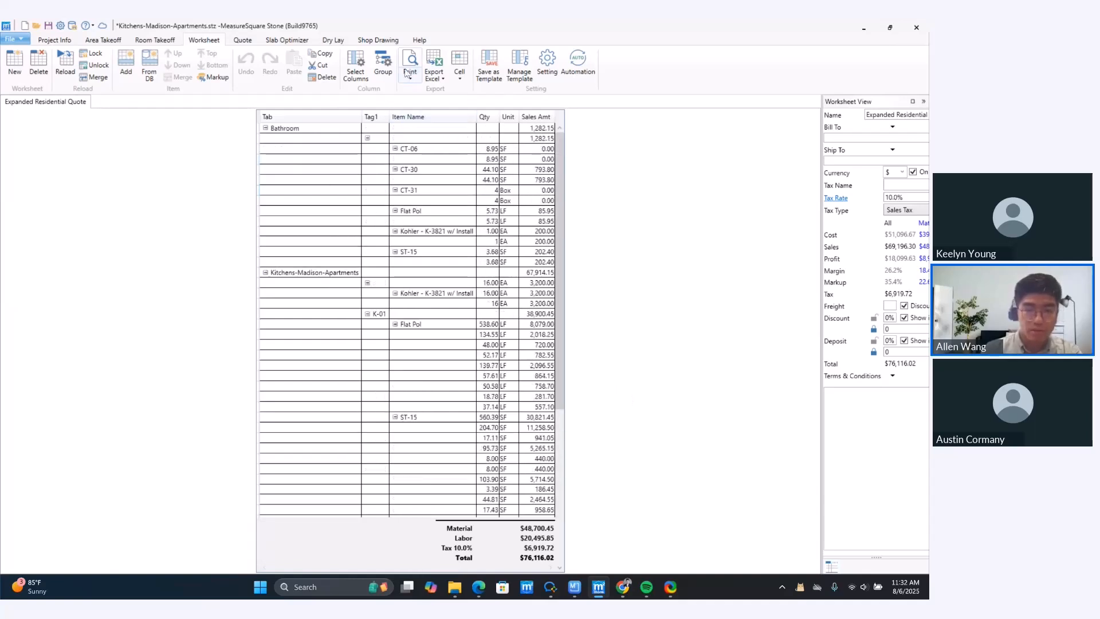
{"action": "left_click", "coordinate": [384, 71]}
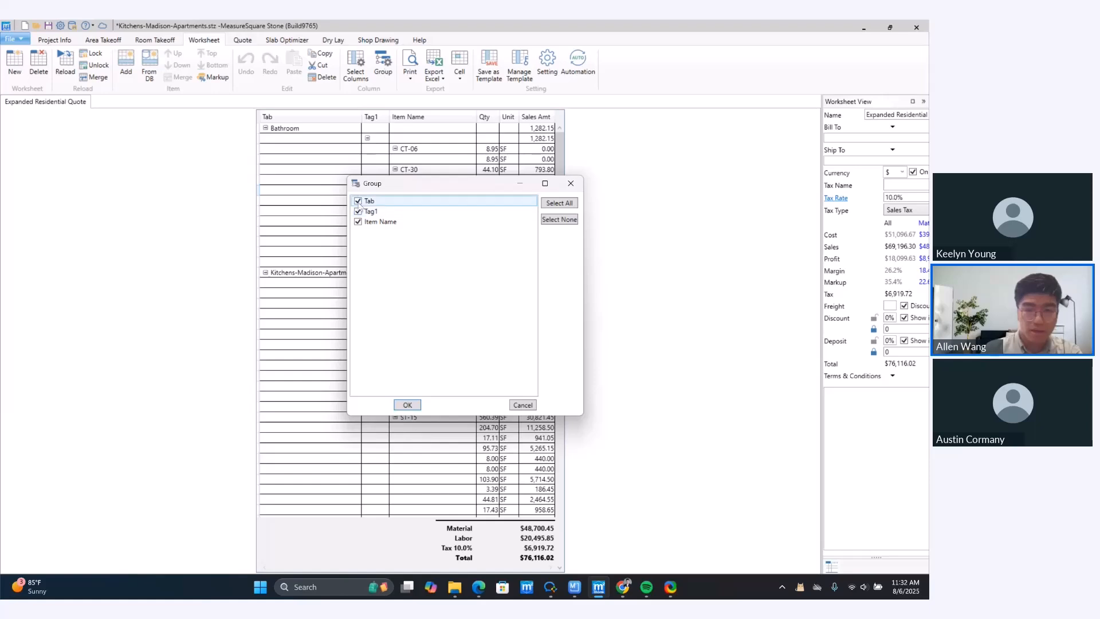
{"action": "left_click", "coordinate": [571, 183]}
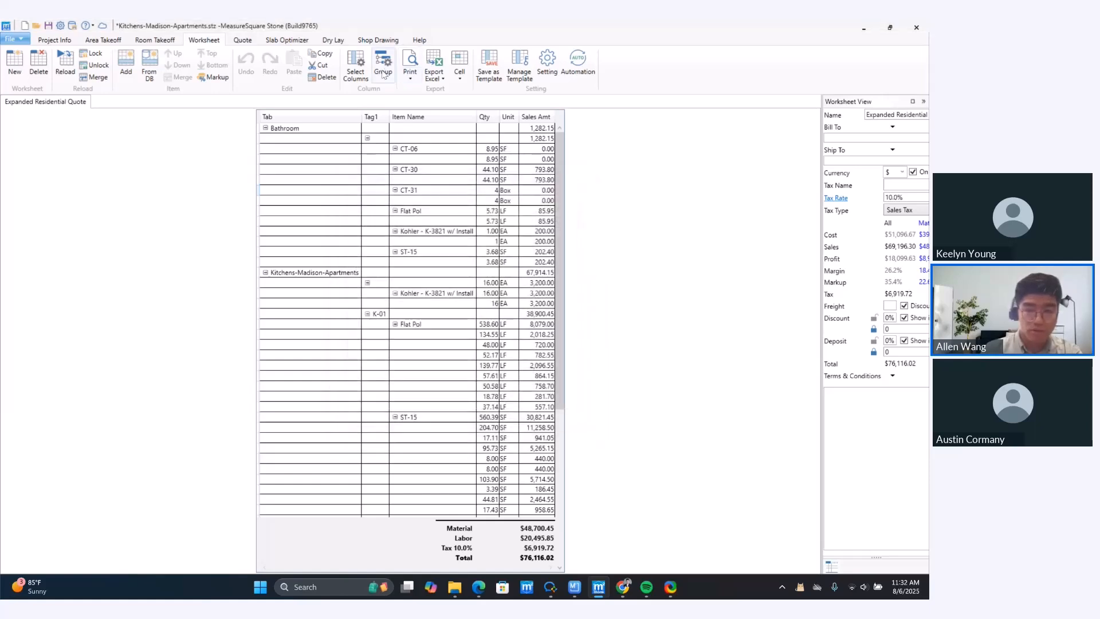
{"action": "left_click", "coordinate": [384, 71]}
{"action": "left_click", "coordinate": [358, 201]}
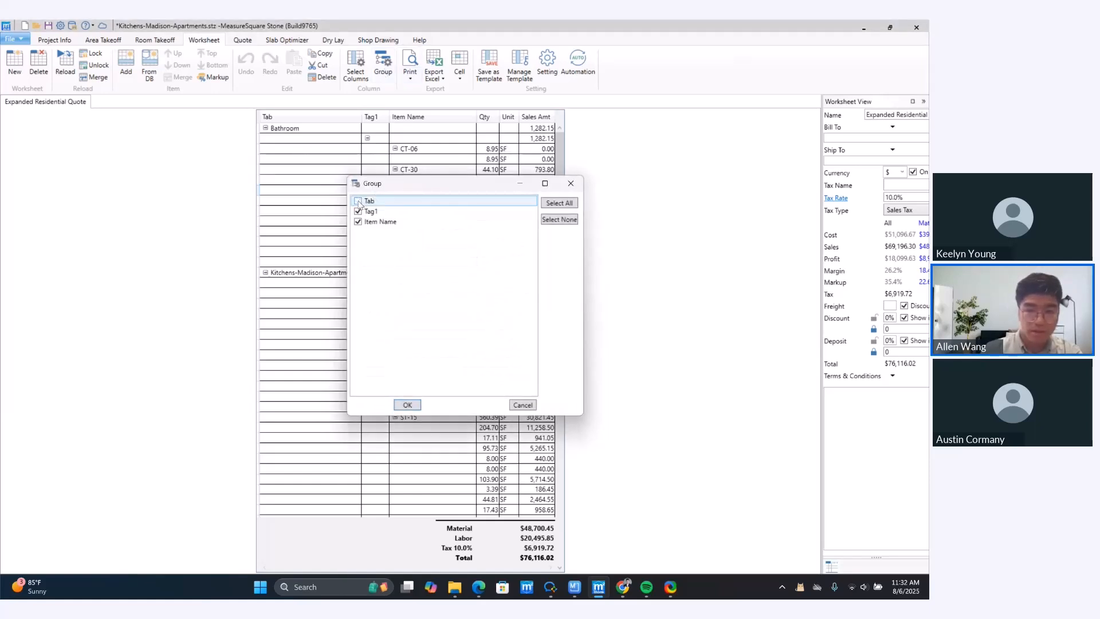
{"action": "left_click", "coordinate": [358, 222]}
{"action": "left_click", "coordinate": [359, 221]}
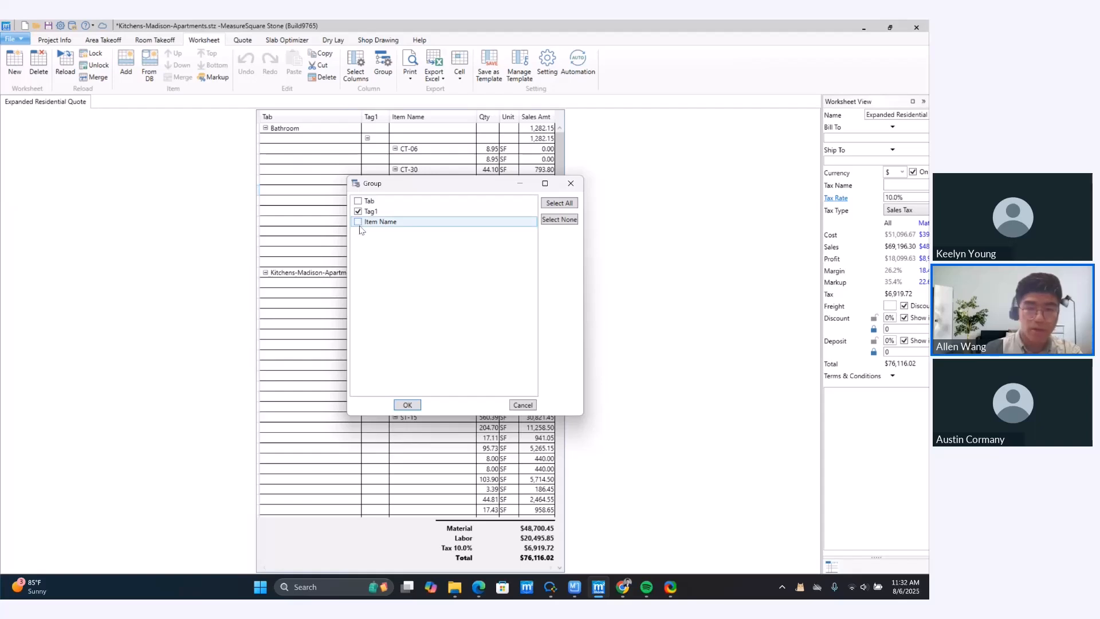
{"action": "left_click", "coordinate": [407, 405]}
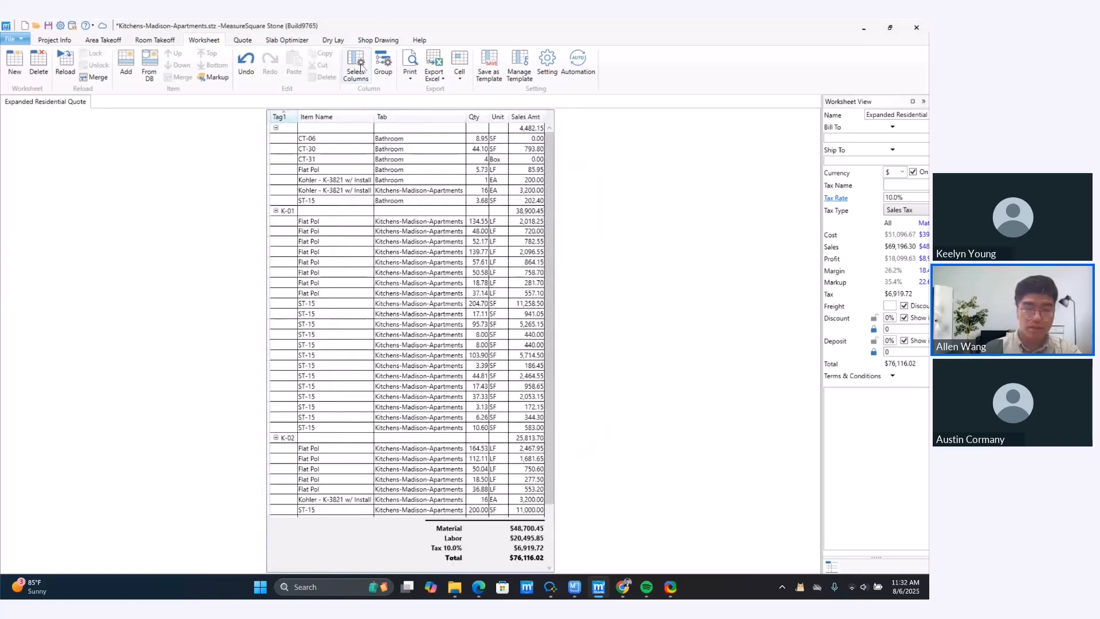
- Collapse and re-expand the K-01 and K-02 tag groups to review their sales amounts and items
{"action": "left_click", "coordinate": [277, 213]}
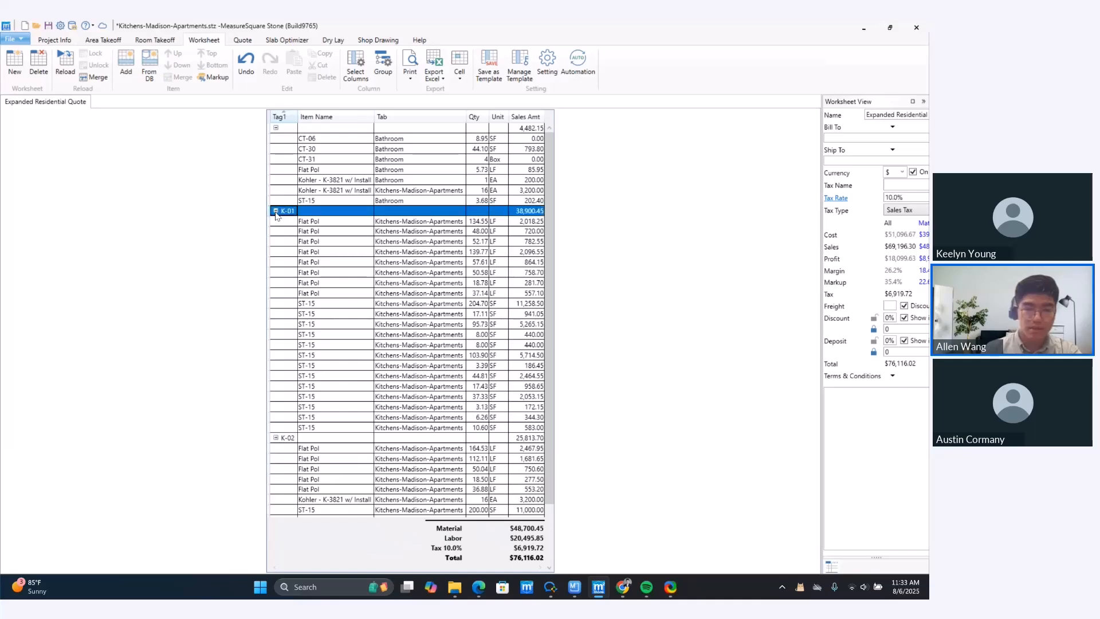
{"action": "left_click", "coordinate": [276, 212]}
{"action": "left_click", "coordinate": [280, 221]}
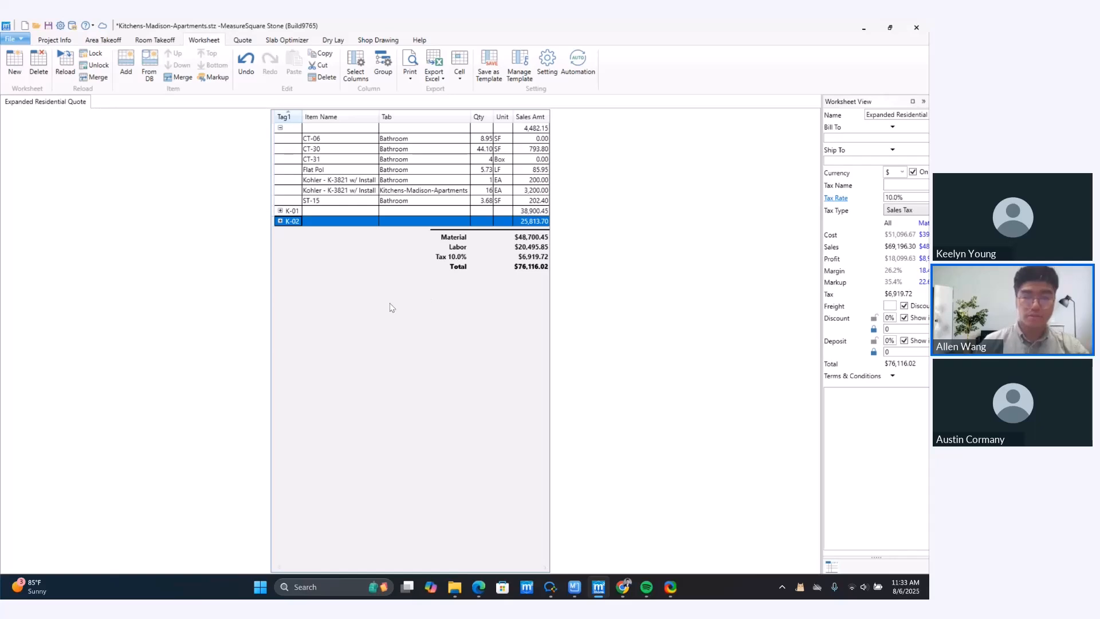
{"action": "left_click", "coordinate": [280, 222]}
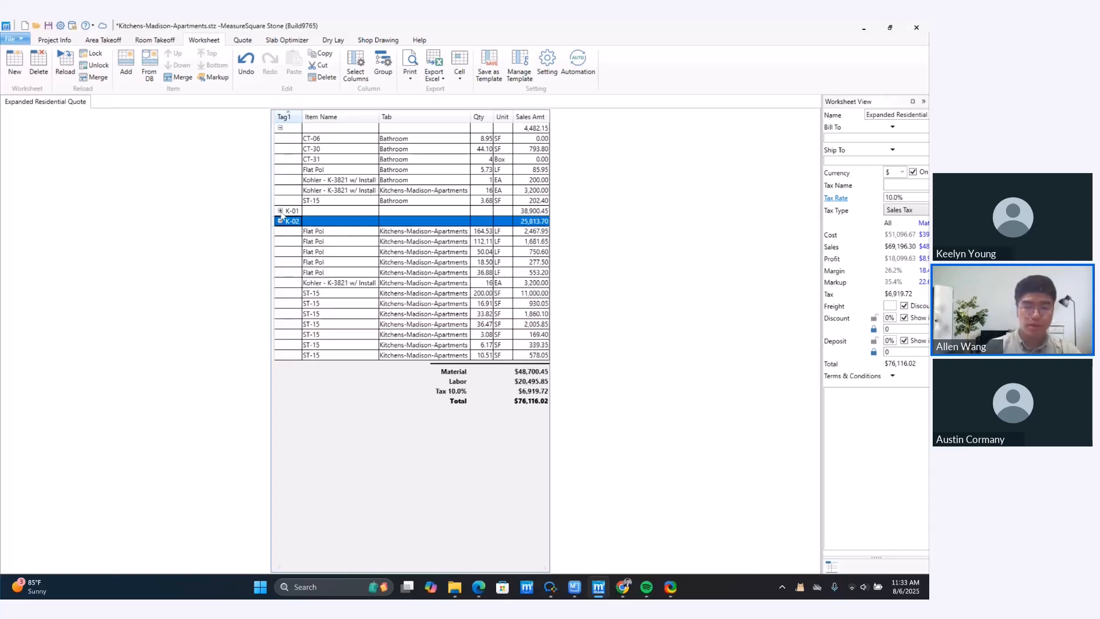
{"action": "left_click", "coordinate": [280, 210]}
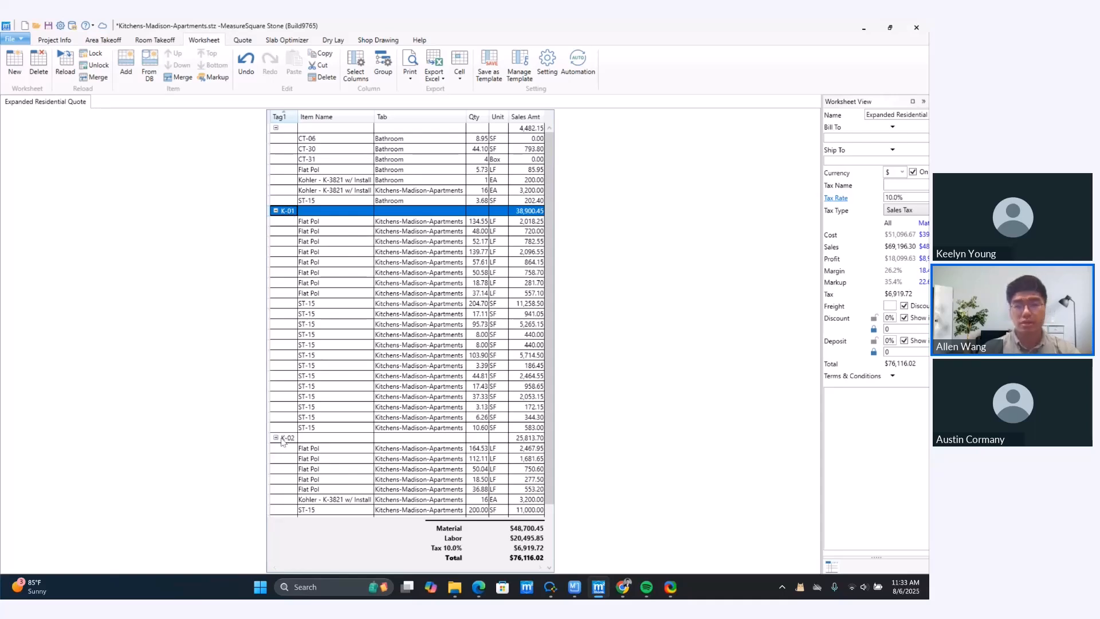
- Select the bathroom room in the area takeoff to inspect its tag fields
{"action": "left_click", "coordinate": [106, 41]}
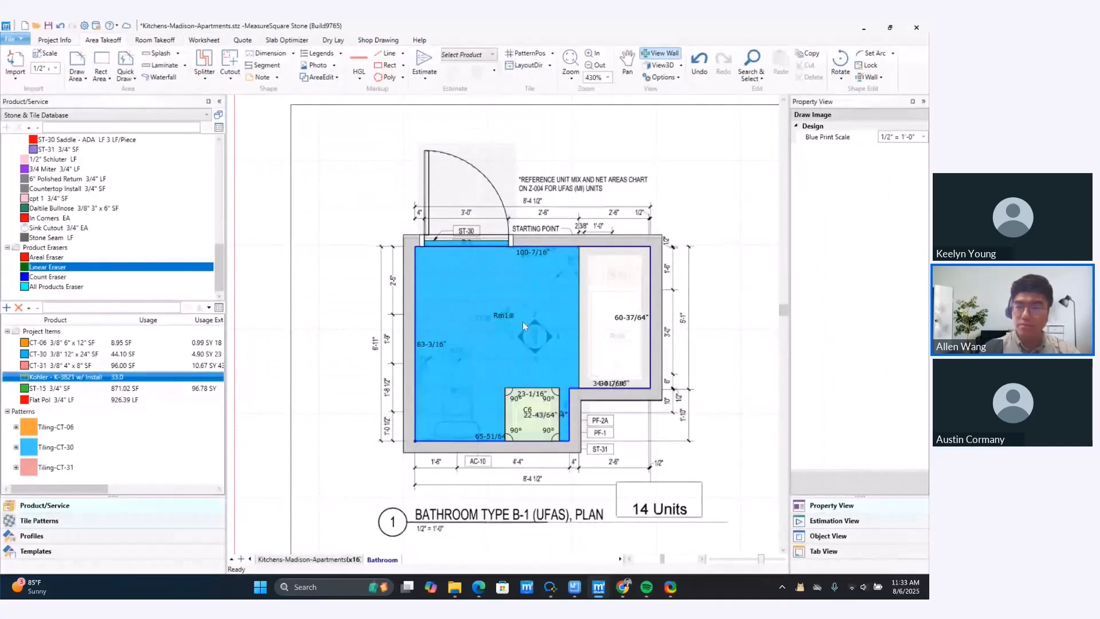
{"action": "left_click", "coordinate": [517, 322]}
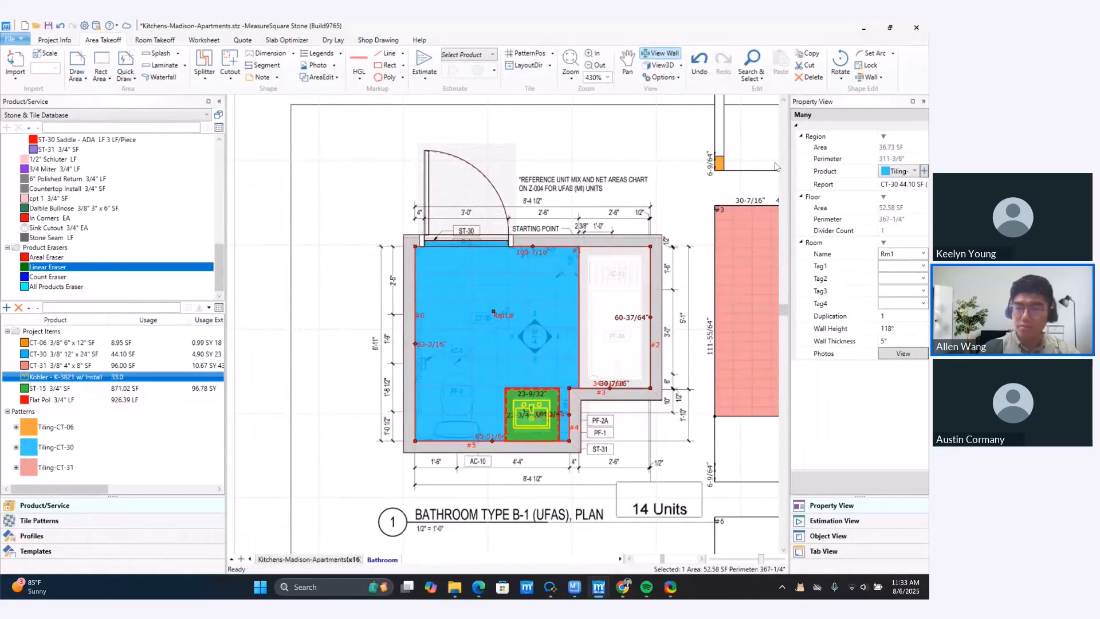
- View the worksheet as a formatted quote and check the PDF export's file options without saving
{"action": "left_click", "coordinate": [242, 39]}
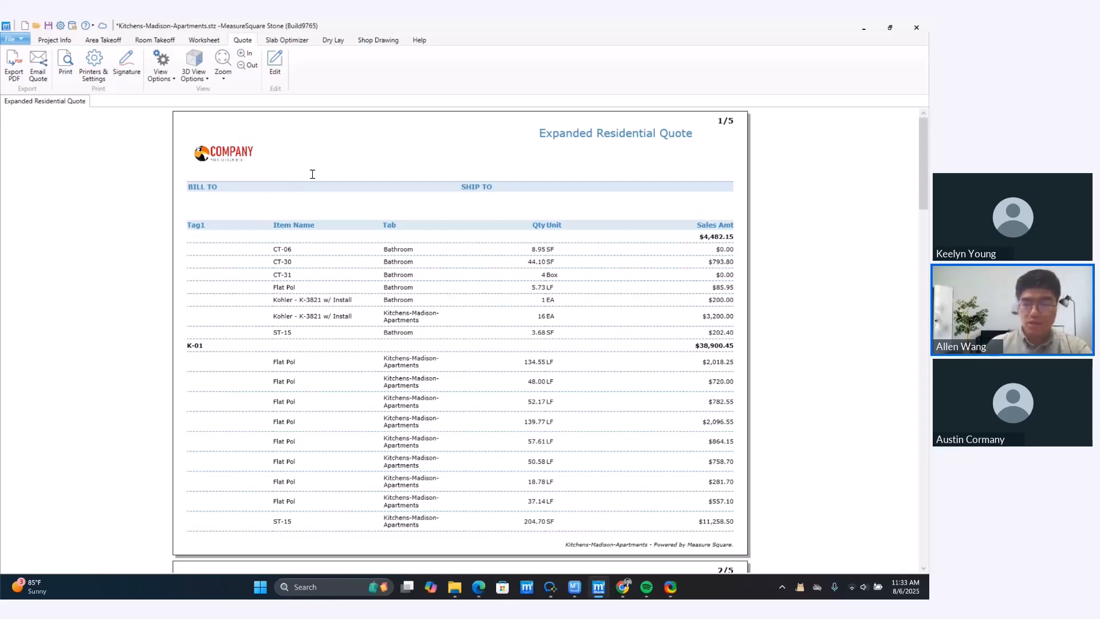
{"action": "left_click", "coordinate": [205, 41]}
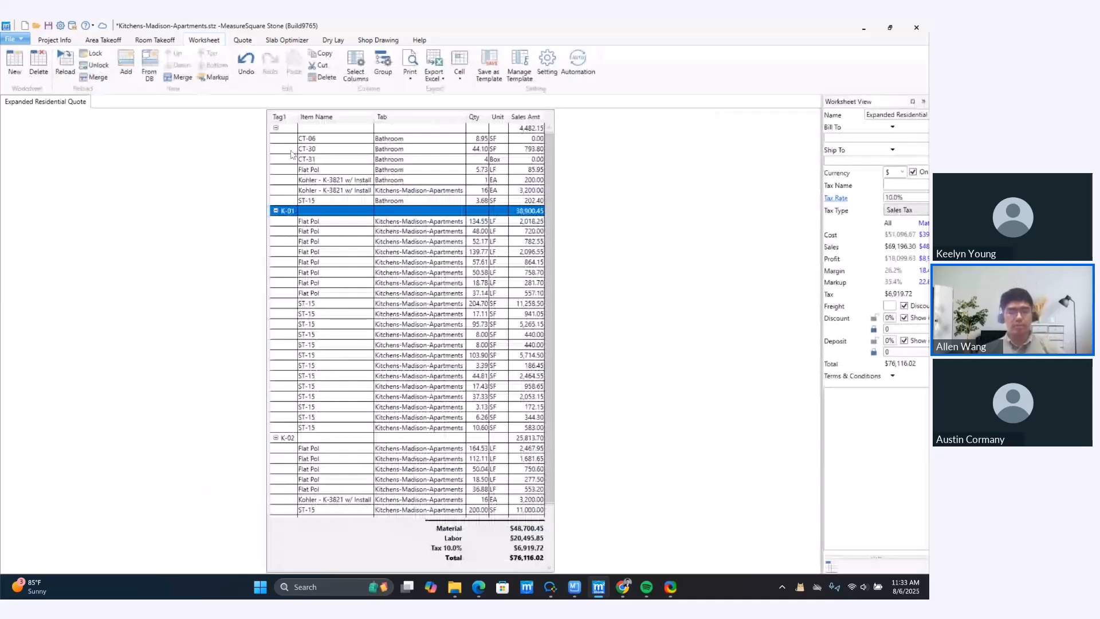
{"action": "left_click", "coordinate": [242, 41]}
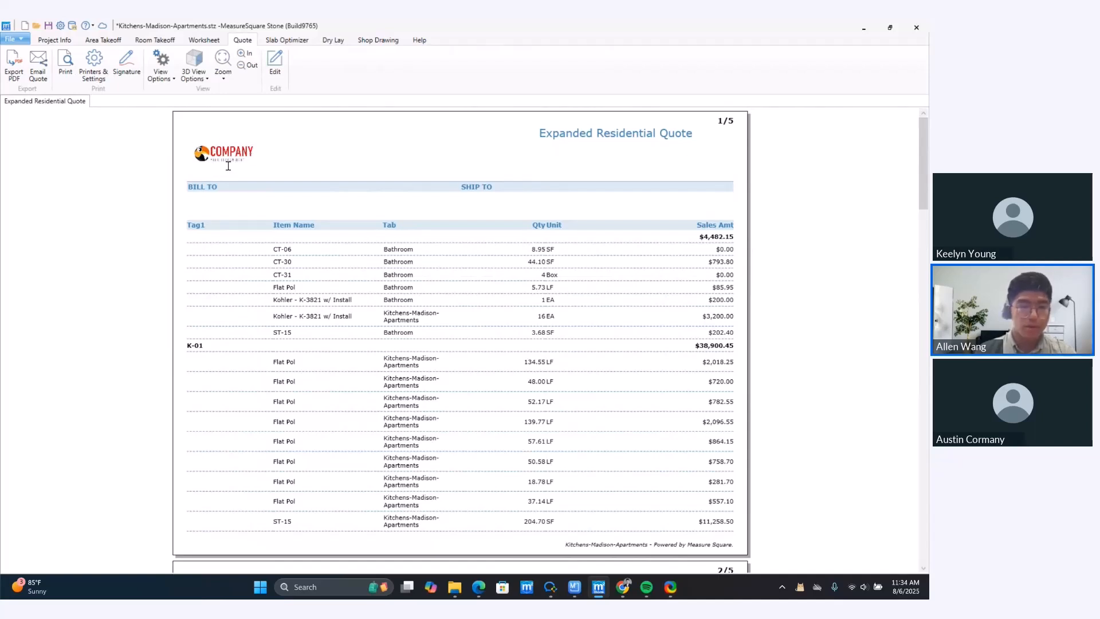
{"action": "left_click", "coordinate": [10, 68]}
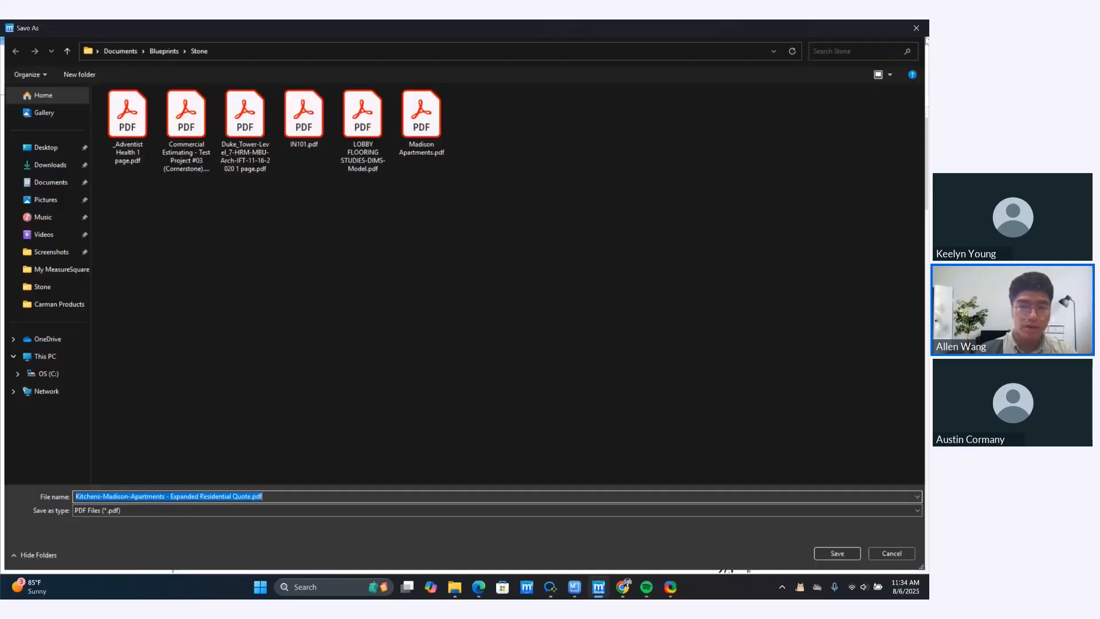
{"action": "left_click", "coordinate": [917, 29]}
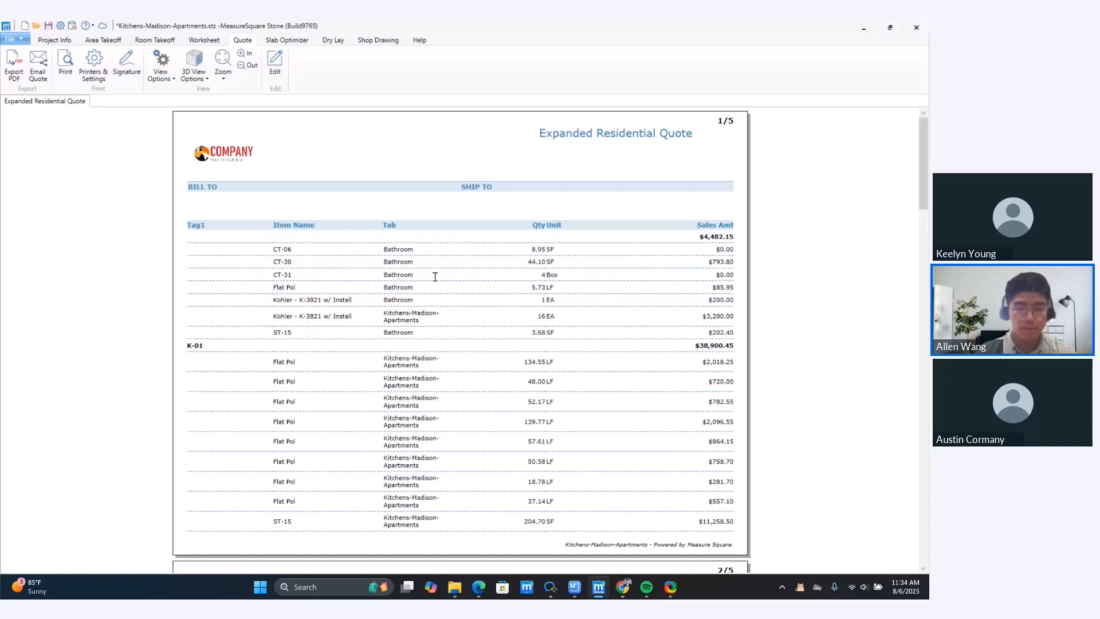
- Look through the pages of the Expanded Residential Quote and return to its first page
{"action": "scroll", "coordinate": [414, 294], "scroll_direction": "down", "scroll_amount": 10}
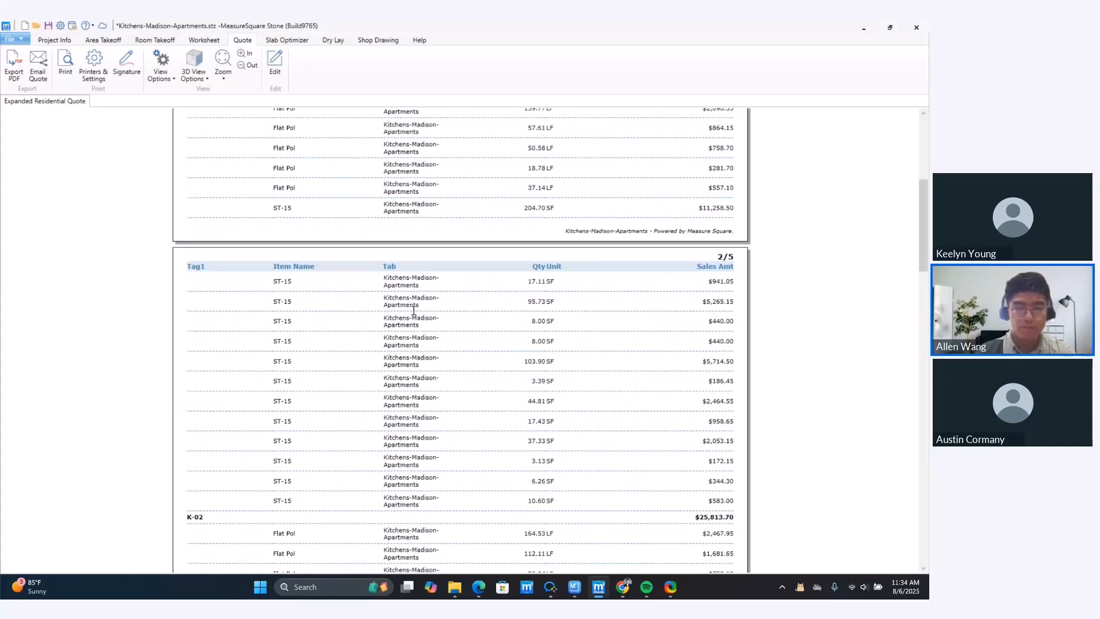
{"action": "scroll", "coordinate": [414, 311], "scroll_direction": "down", "scroll_amount": 4}
{"action": "scroll", "coordinate": [414, 311], "scroll_direction": "up", "scroll_amount": 15}
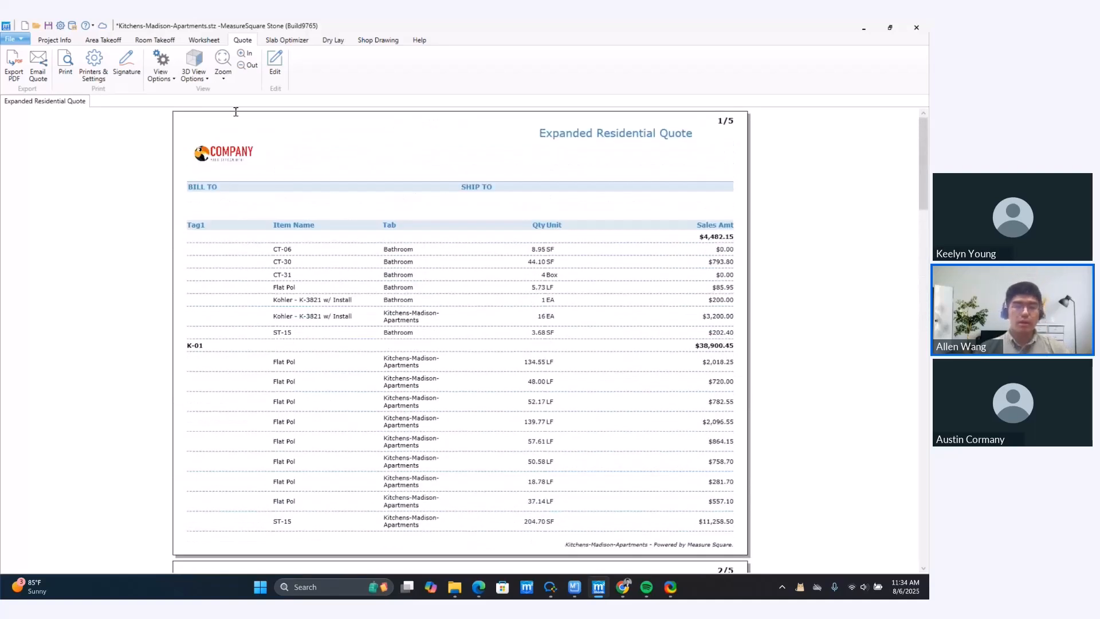
- Import the Expanded Residential Quote worksheet into the slab optimizer
{"action": "left_click", "coordinate": [305, 46]}
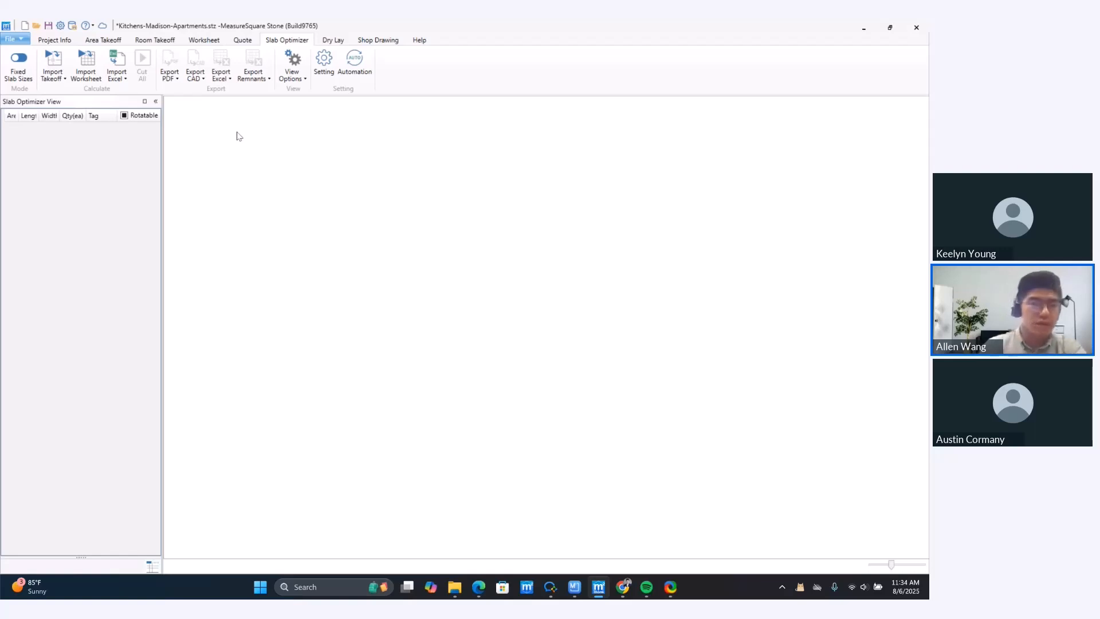
{"action": "left_click", "coordinate": [87, 63]}
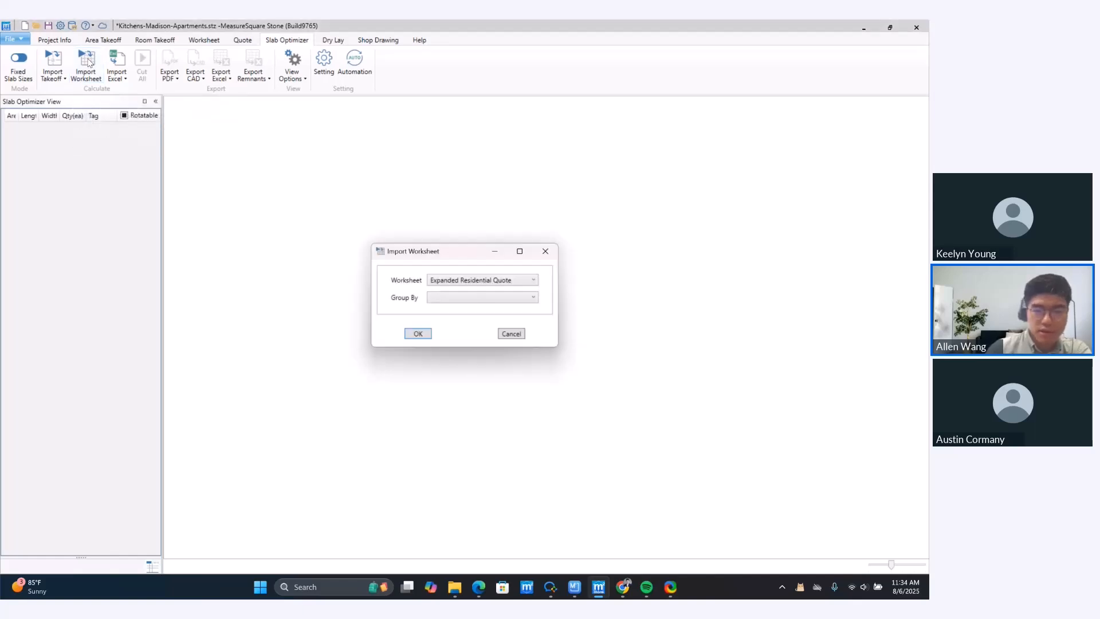
{"action": "left_click", "coordinate": [418, 335]}
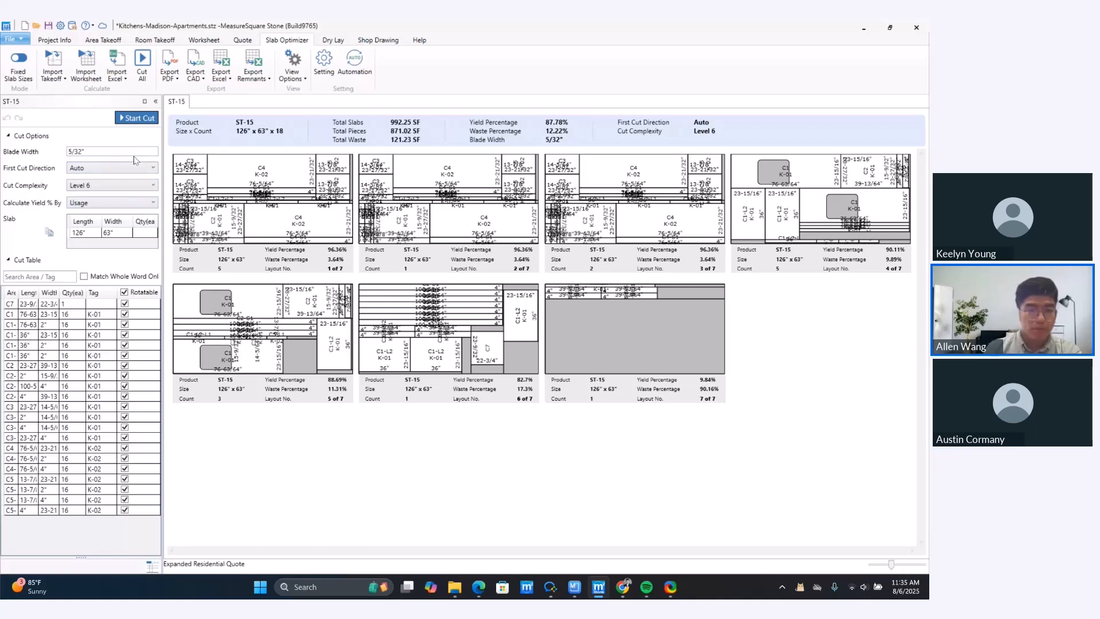
- Inspect the blade width setting and the available cut complexity levels for ST-15
{"action": "left_click", "coordinate": [100, 152]}
{"action": "left_click", "coordinate": [105, 150]}
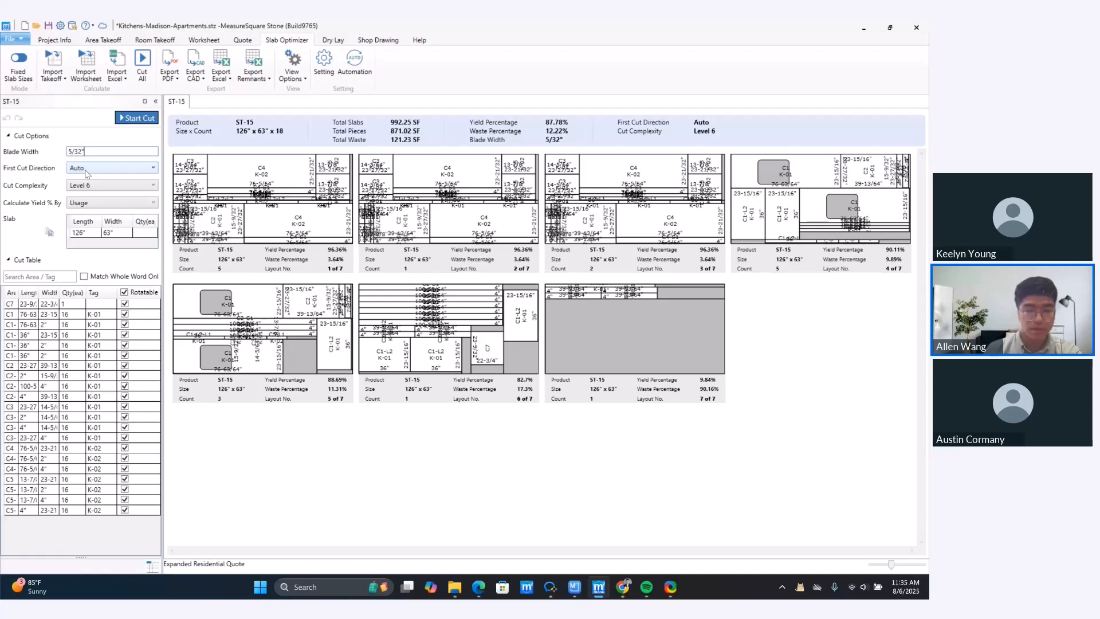
{"action": "left_click", "coordinate": [122, 188]}
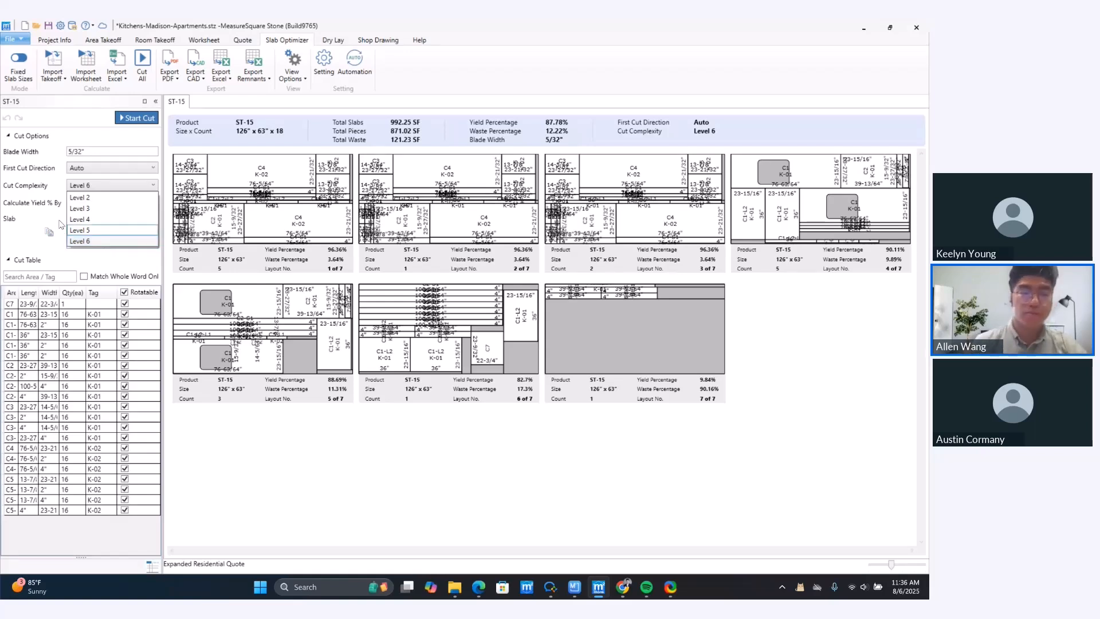
{"action": "left_click", "coordinate": [41, 196]}
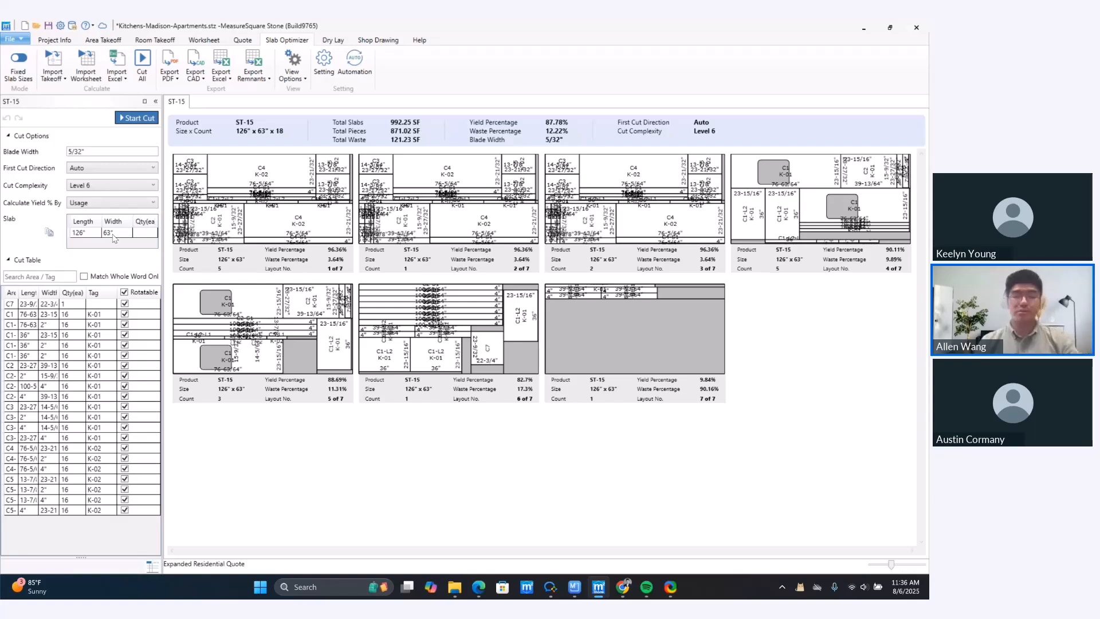
- Limit the 126" × 63" ST-15 slab stock to a quantity of 10
{"action": "left_click", "coordinate": [147, 233]}
{"action": "left_click", "coordinate": [147, 233]}
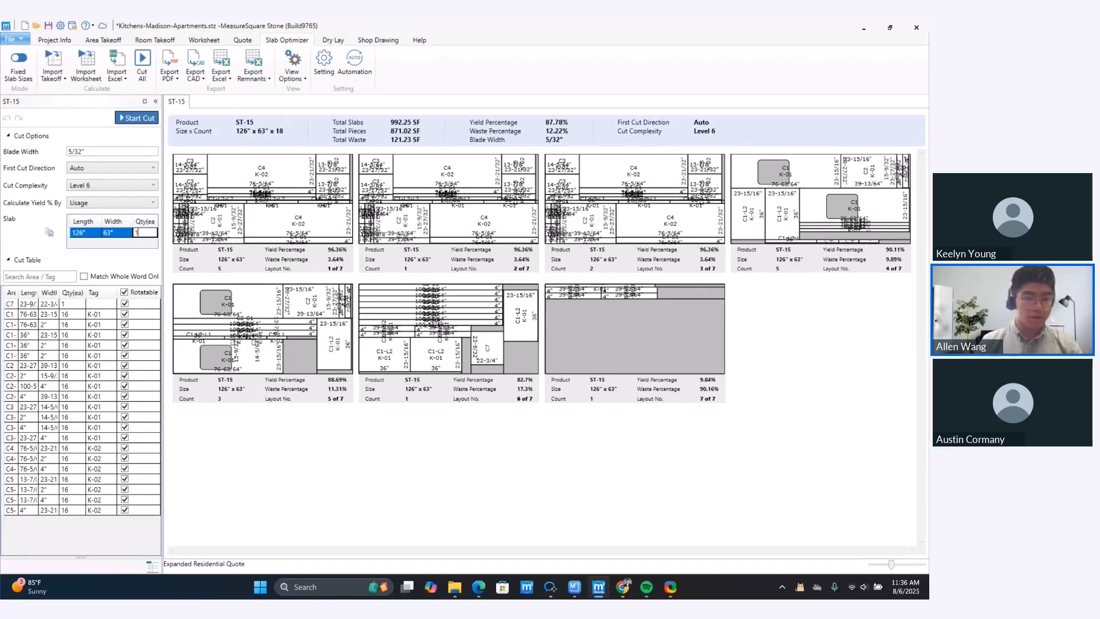
{"action": "type", "text": "0"}
{"action": "key", "text": "Return"}
- Define a second ST-15 slab size of 120" × 75" with a quantity of 6
{"action": "left_click", "coordinate": [87, 243]}
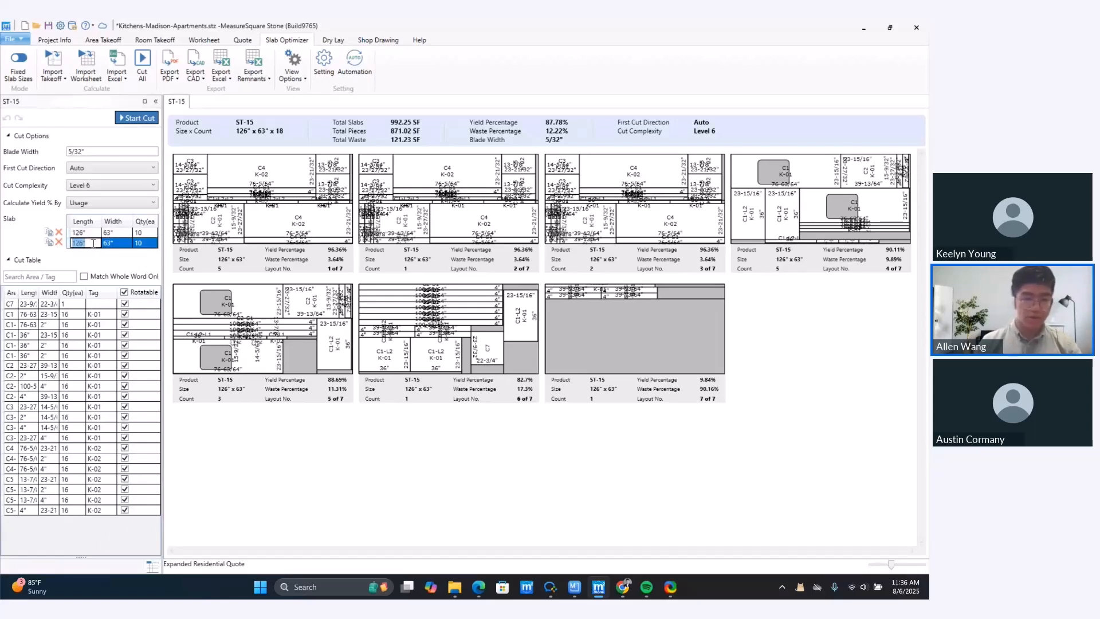
{"action": "left_click", "coordinate": [84, 243]}
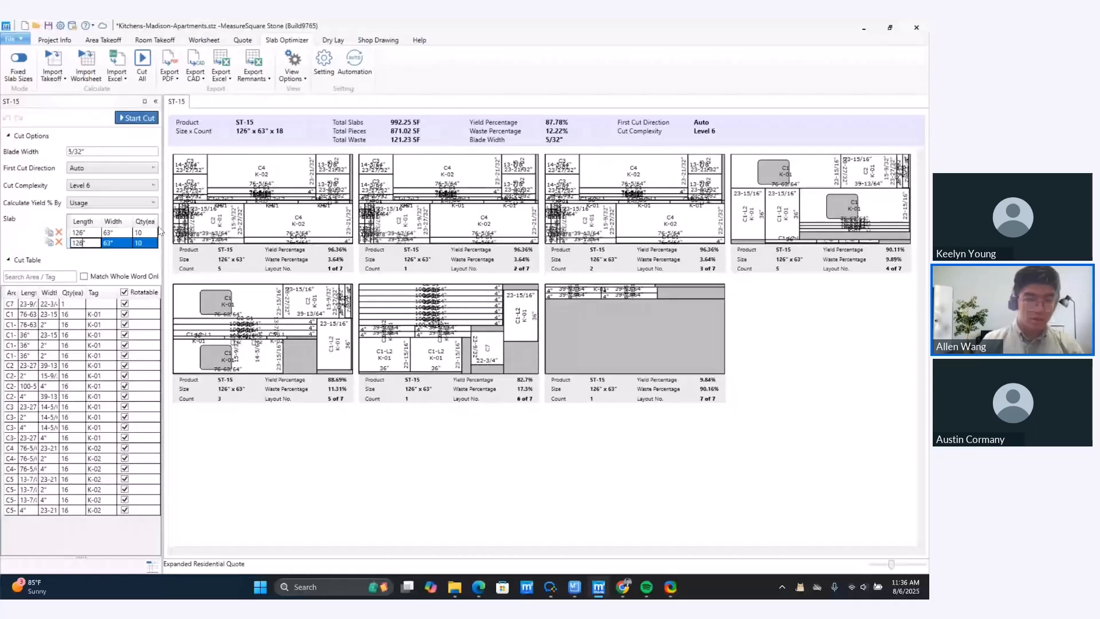
{"action": "key", "text": "BackSpace"}
{"action": "type", "text": "0"}
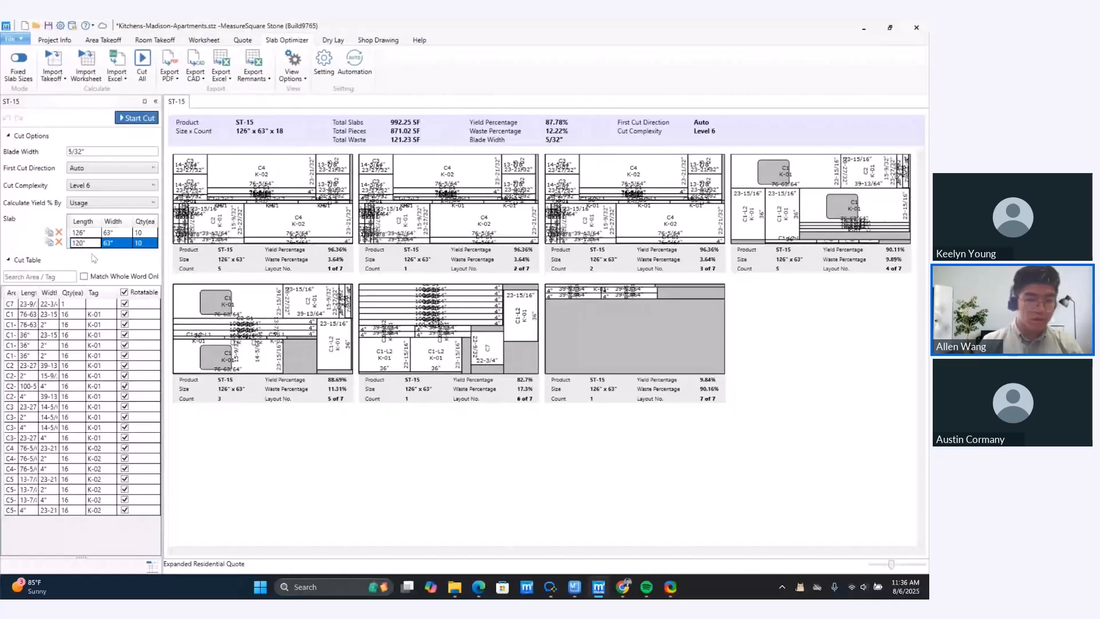
{"action": "left_click", "coordinate": [108, 243]}
{"action": "key", "text": "BackSpace"}
{"action": "type", "text": "7"}
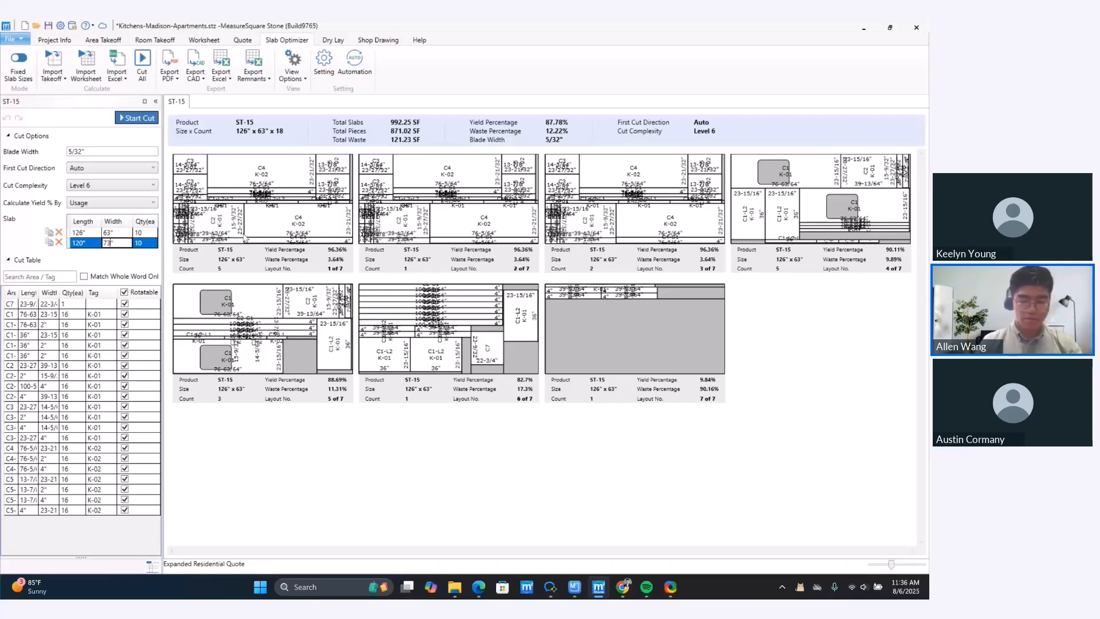
{"action": "key", "text": "BackSpace"}
{"action": "type", "text": "5"}
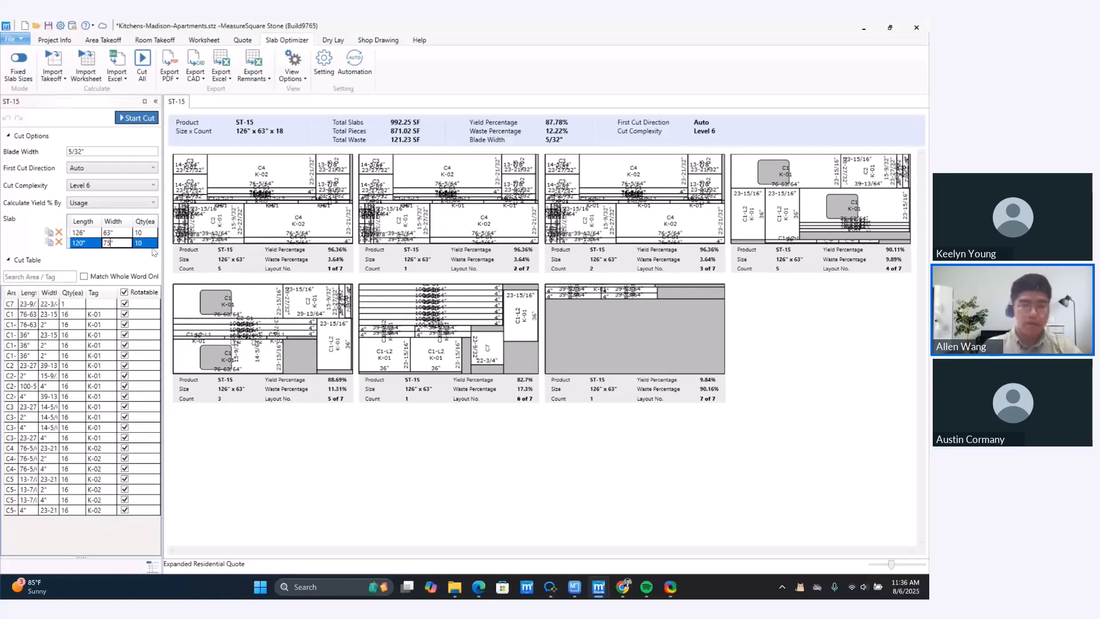
{"action": "left_click", "coordinate": [145, 244]}
{"action": "type", "text": "6"}
{"action": "key", "text": "Return"}
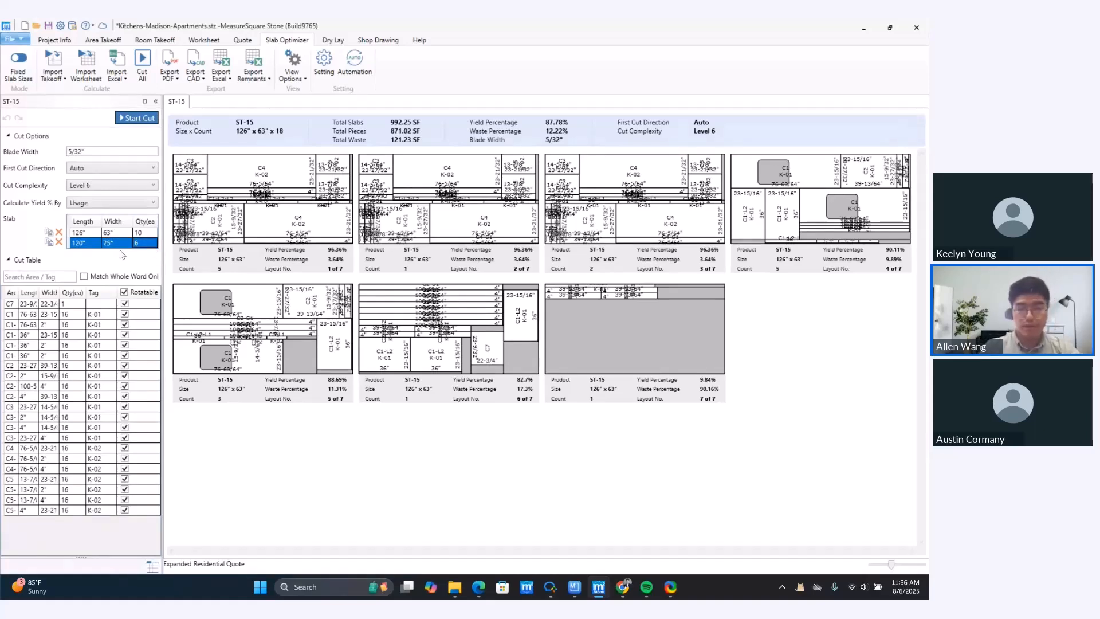
- Delete the 120" × 75" slab size and try to cut all pieces from the remaining slab stock
{"action": "left_click", "coordinate": [58, 242]}
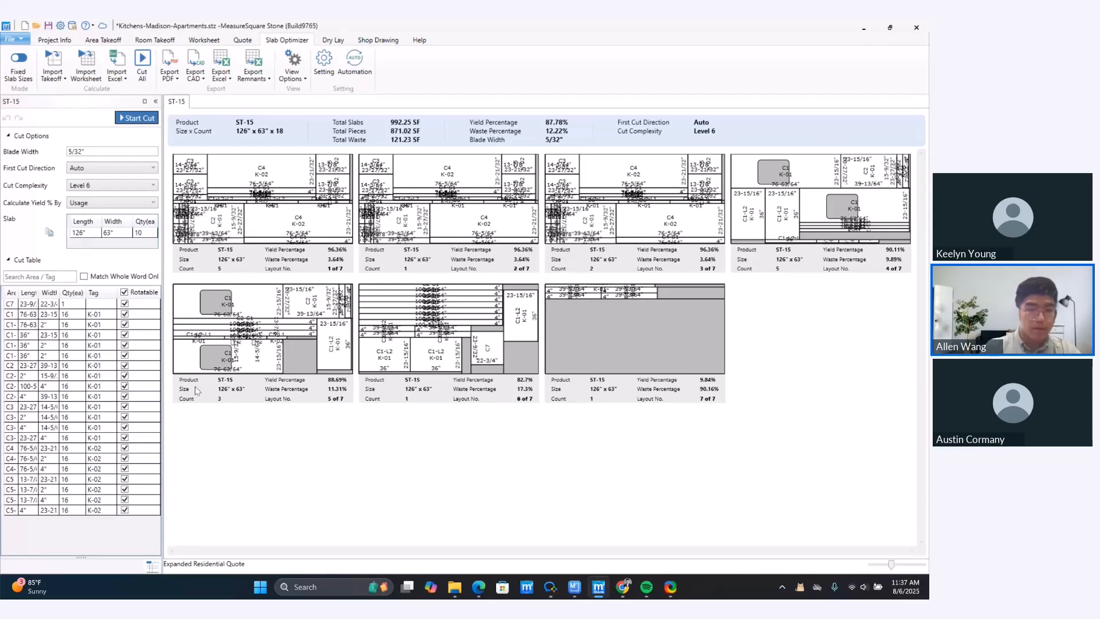
{"action": "left_click", "coordinate": [131, 120]}
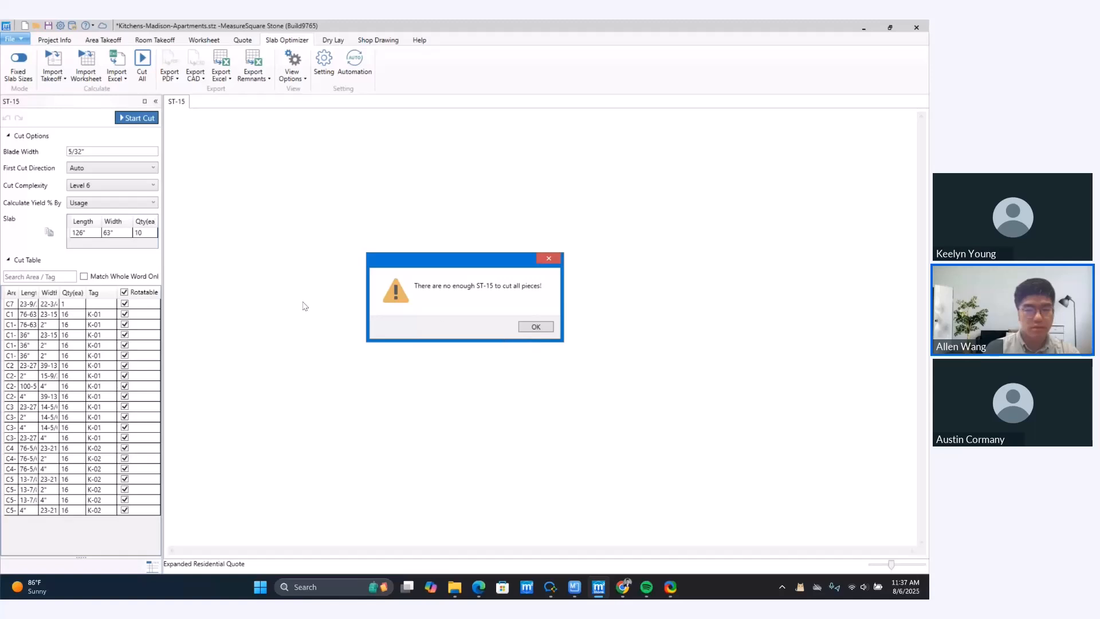
{"action": "left_click", "coordinate": [536, 326]}
- Clear the quantity limit on the 126" × 63" slab and rerun the cut for all ST-15 pieces
{"action": "left_click", "coordinate": [143, 232]}
{"action": "key", "text": "BackSpace"}
{"action": "left_click", "coordinate": [137, 118]}
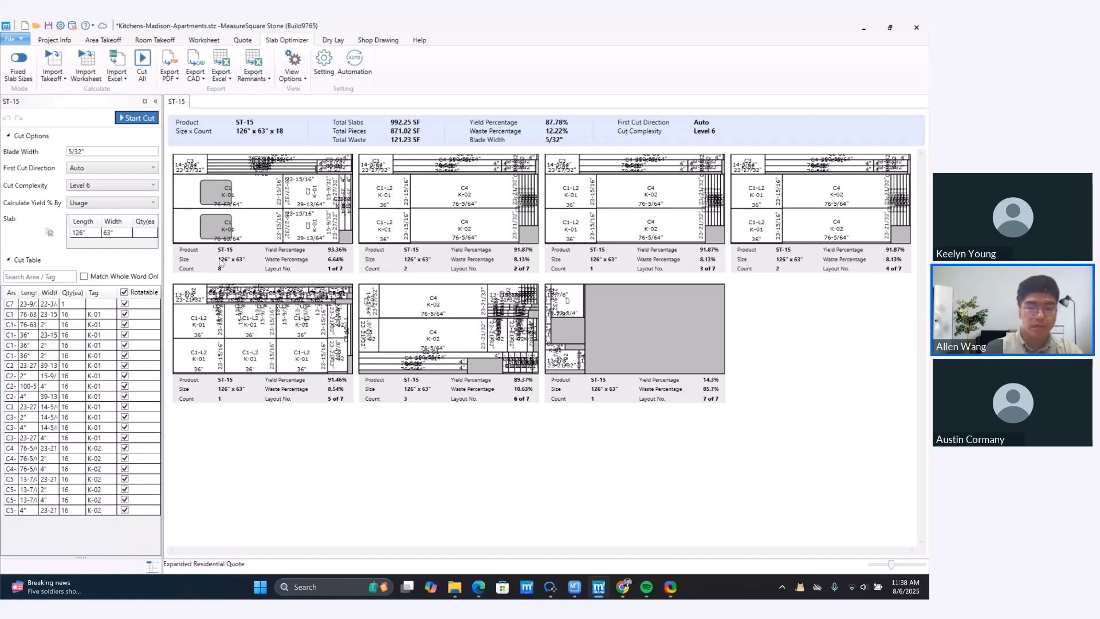
{"action": "scroll", "coordinate": [225, 218], "scroll_direction": "up", "scroll_amount": 1}
{"action": "scroll", "coordinate": [226, 218], "scroll_direction": "down", "scroll_amount": 1}
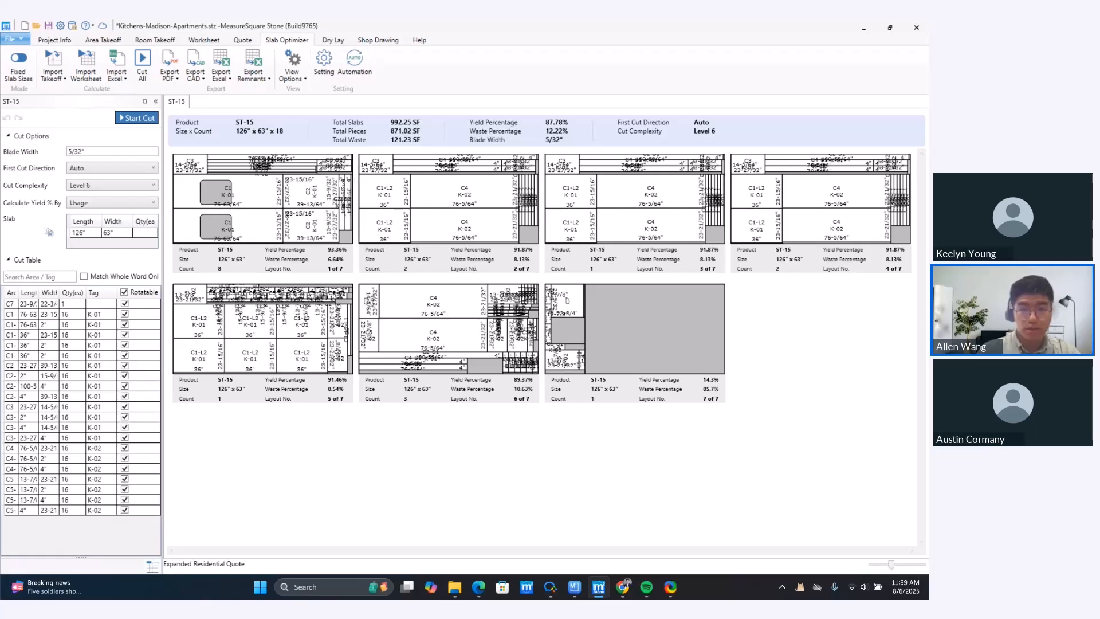
- Create shop drawing pages by importing the countertop takeoff
{"action": "left_click", "coordinate": [385, 40]}
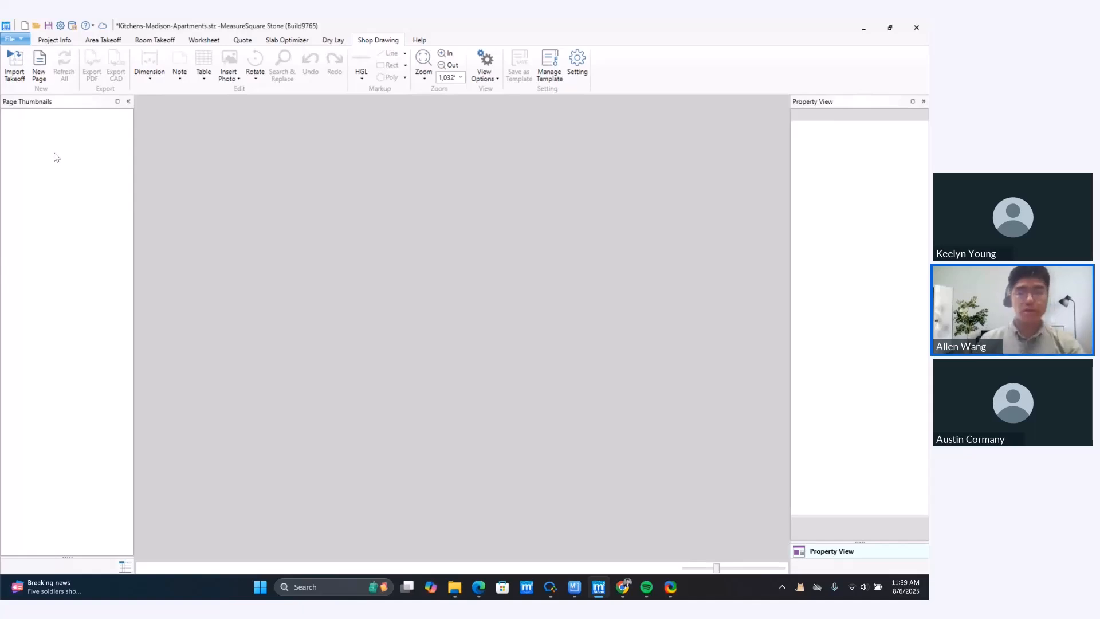
{"action": "left_click", "coordinate": [15, 65]}
{"action": "left_click", "coordinate": [419, 326]}
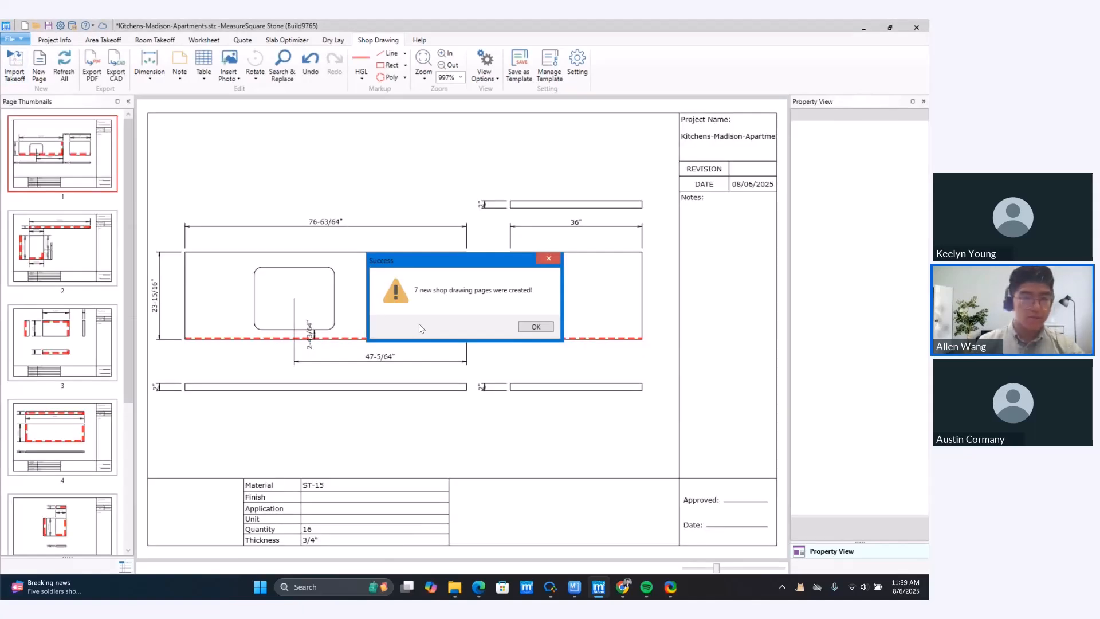
{"action": "left_click", "coordinate": [534, 329]}
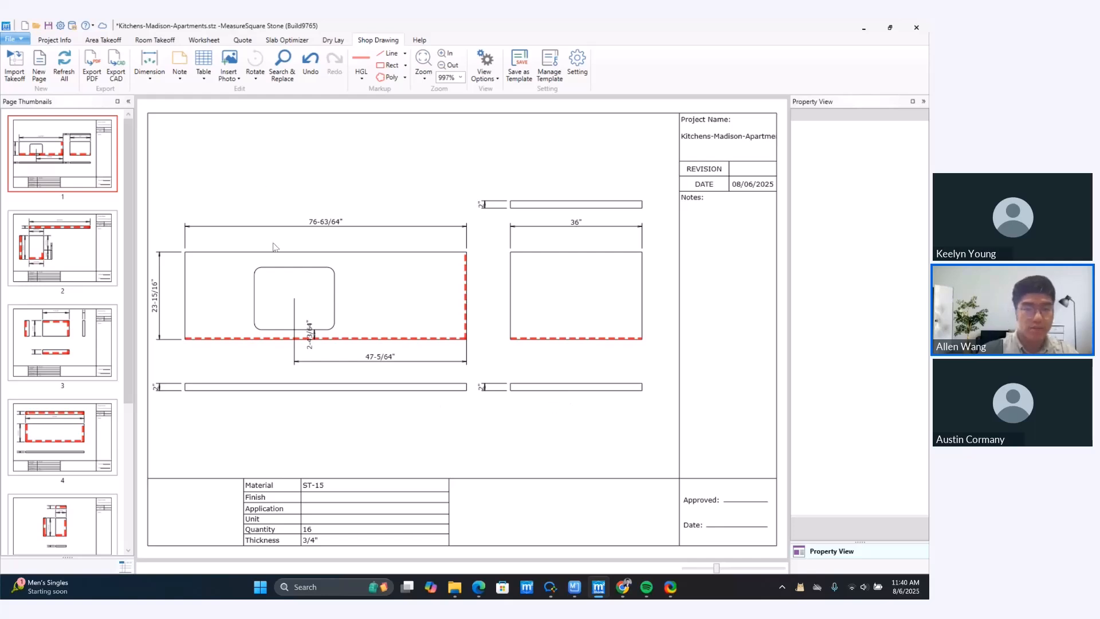
- Dimension the sink cutout's width along its upper edge on the first shop drawing page
{"action": "left_click", "coordinate": [149, 63]}
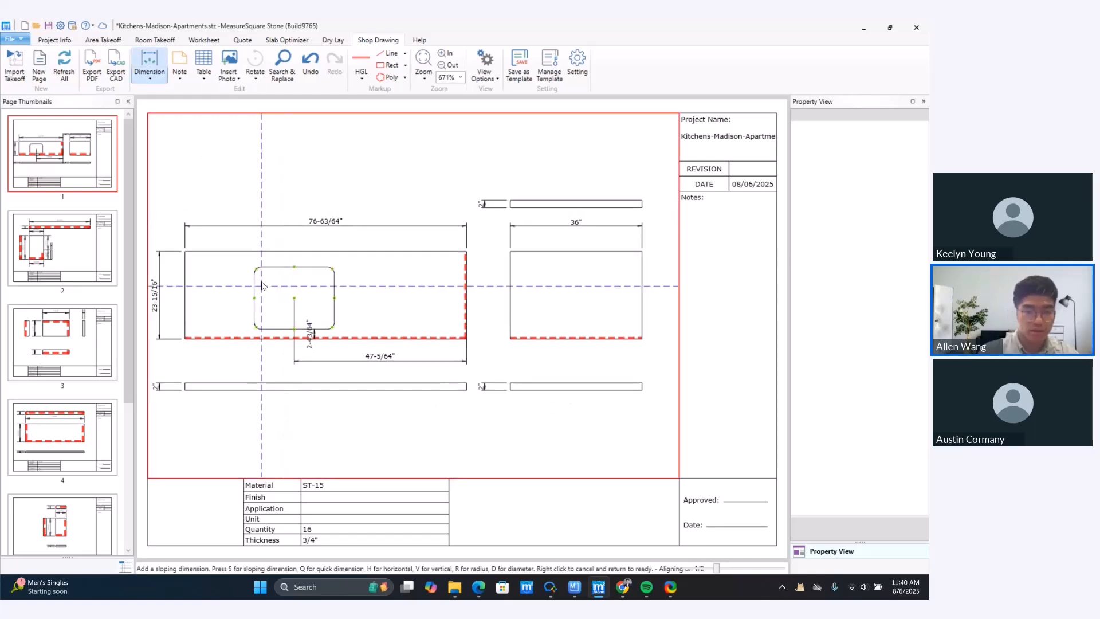
{"action": "left_click", "coordinate": [255, 264]}
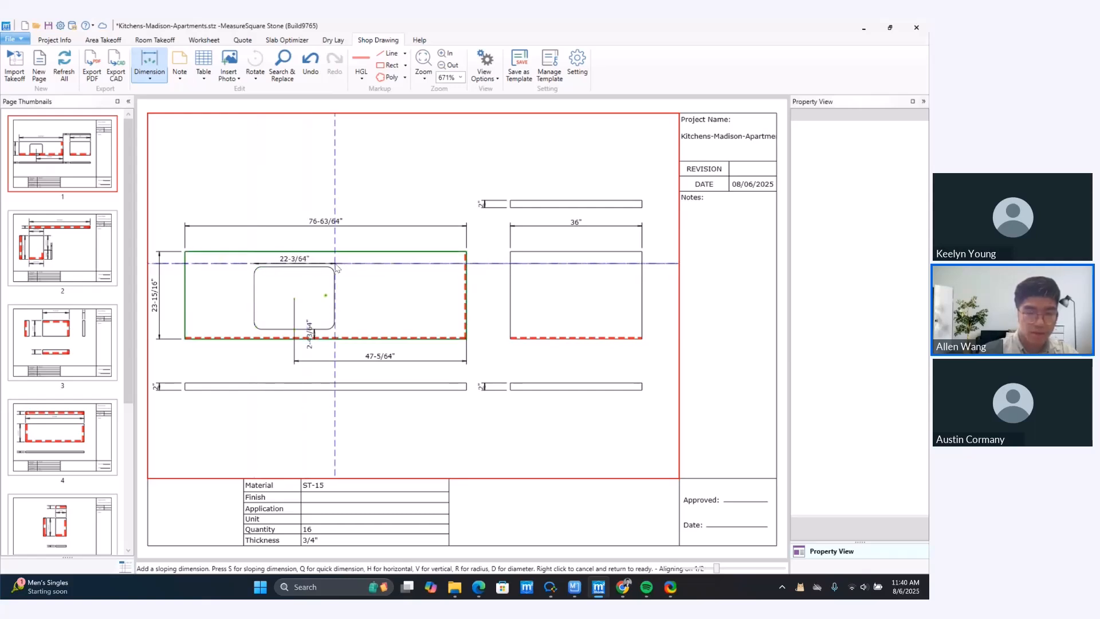
{"action": "left_click", "coordinate": [335, 266]}
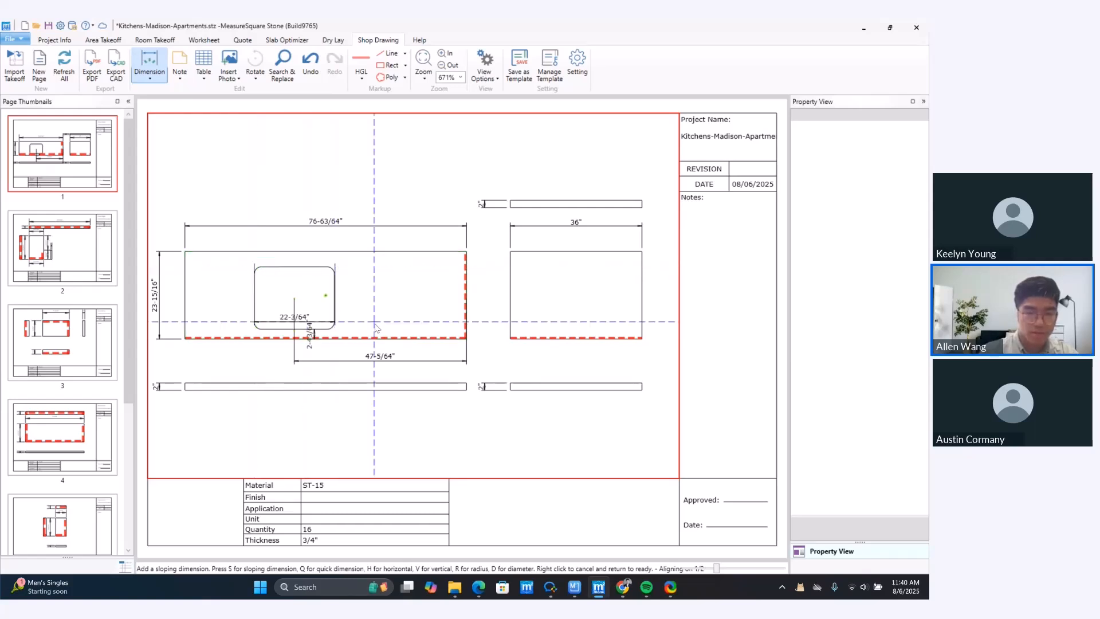
{"action": "right_click", "coordinate": [335, 266]}
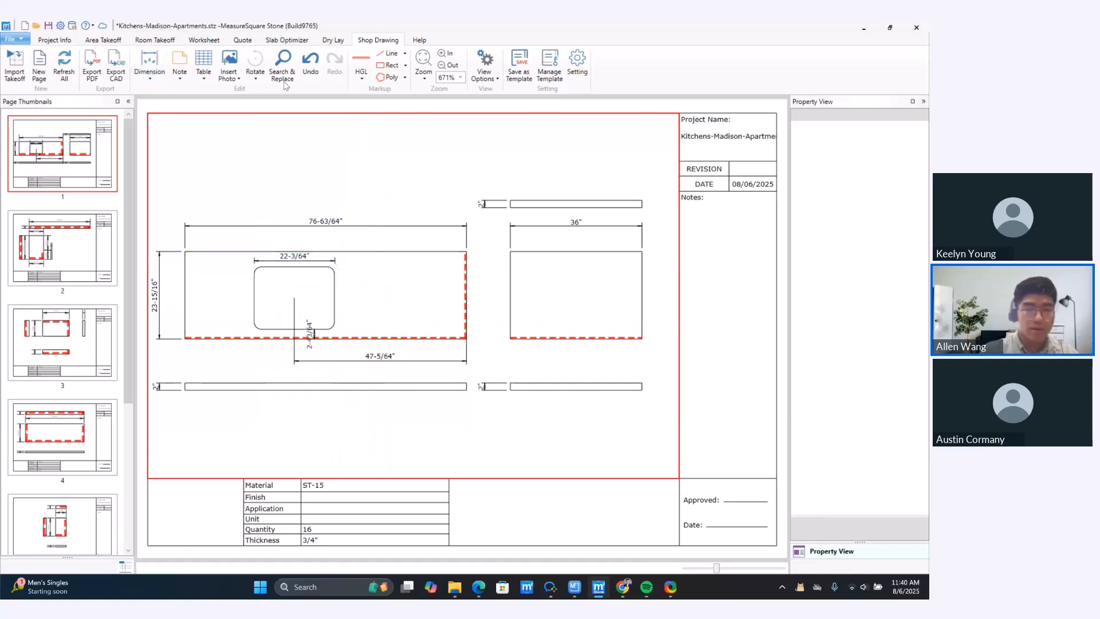
- Add an arrow note reading "Cut this length" above the sink countertop's overall length dimension
{"action": "left_click", "coordinate": [179, 63]}
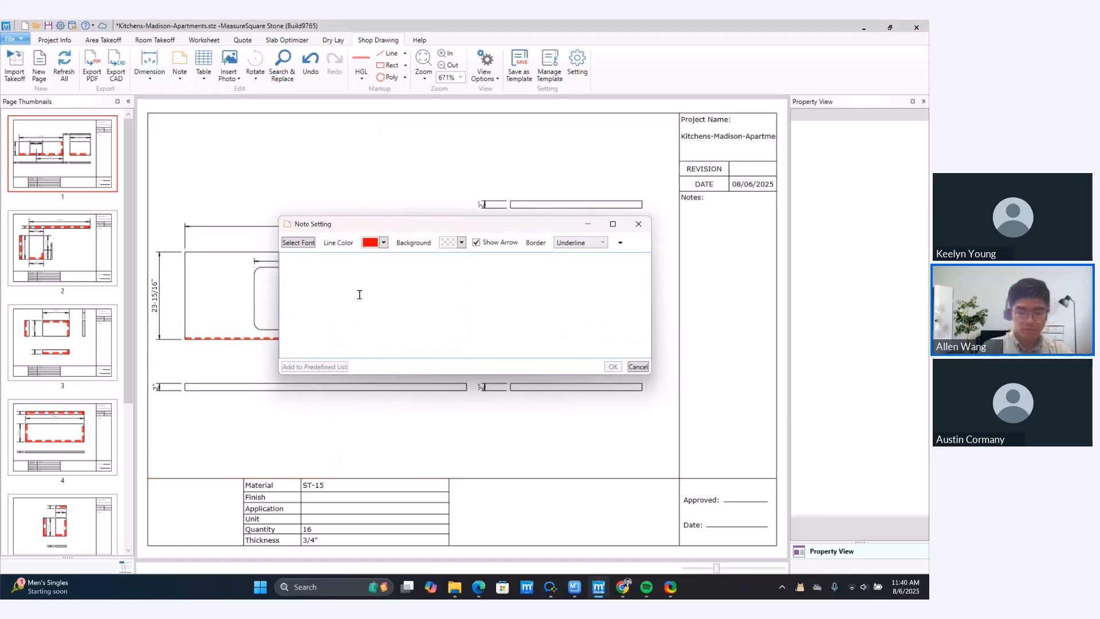
{"action": "type", "text": "Cut this length"}
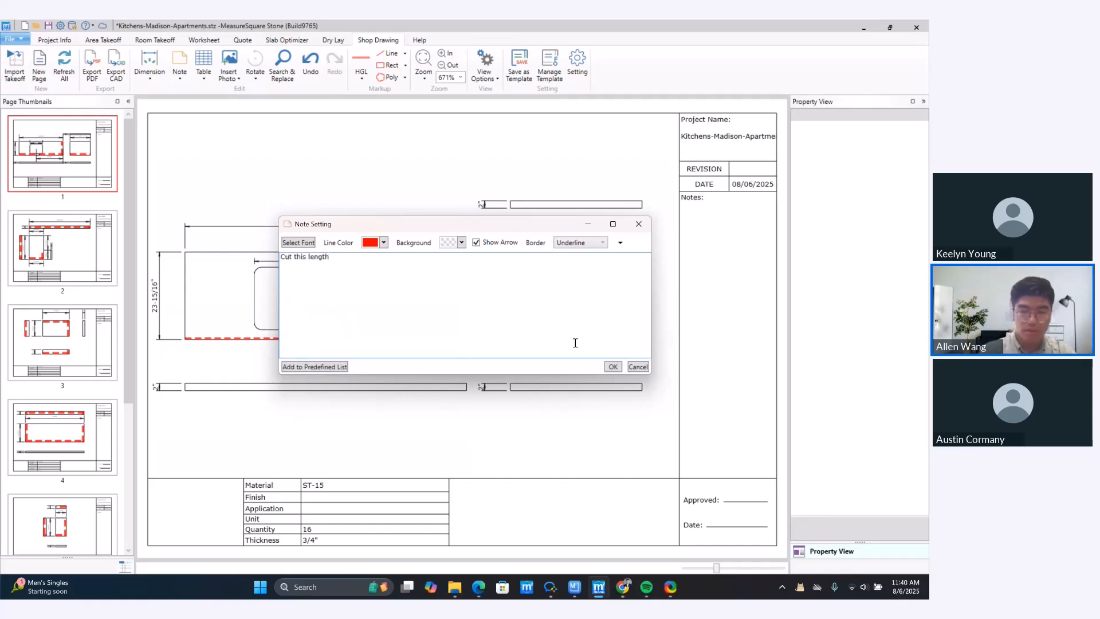
{"action": "left_click", "coordinate": [612, 367]}
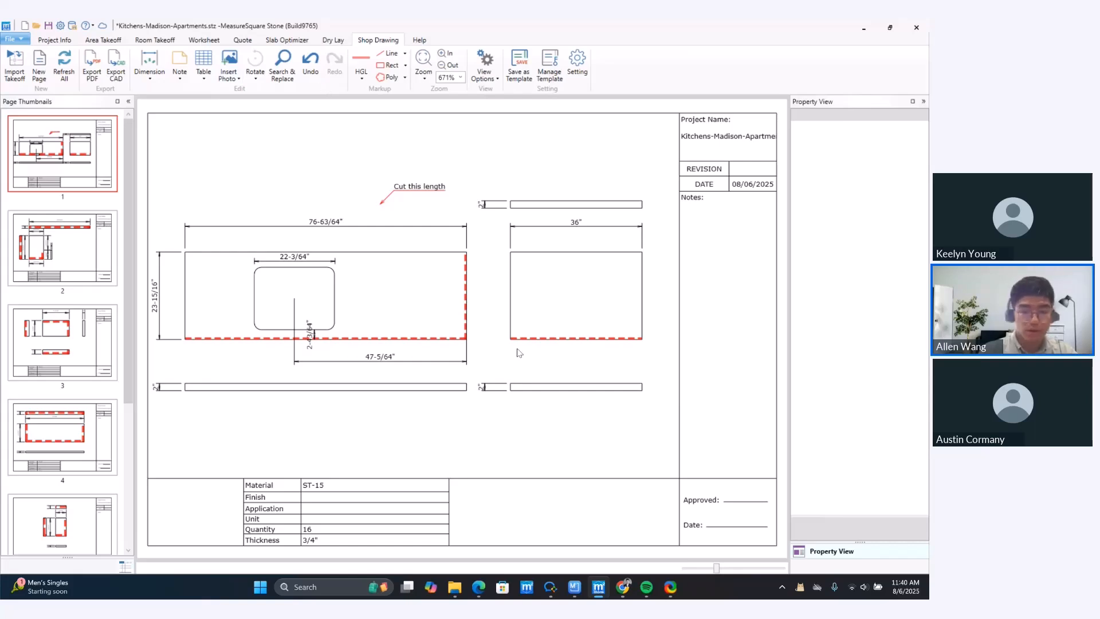
- Inspect the empty Finish cell and its properties in the shop drawing's material table
{"action": "scroll", "coordinate": [518, 352], "scroll_direction": "down", "scroll_amount": 1}
{"action": "scroll", "coordinate": [425, 454], "scroll_direction": "up", "scroll_amount": 2}
{"action": "left_click", "coordinate": [324, 462]}
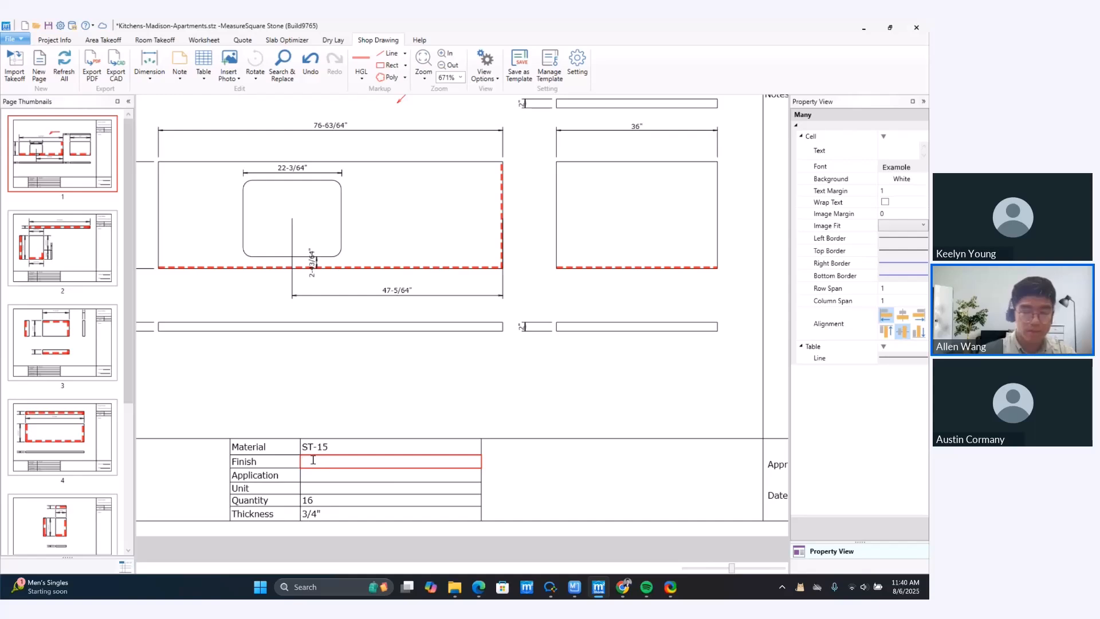
{"action": "scroll", "coordinate": [359, 488], "scroll_direction": "down", "scroll_amount": 3}
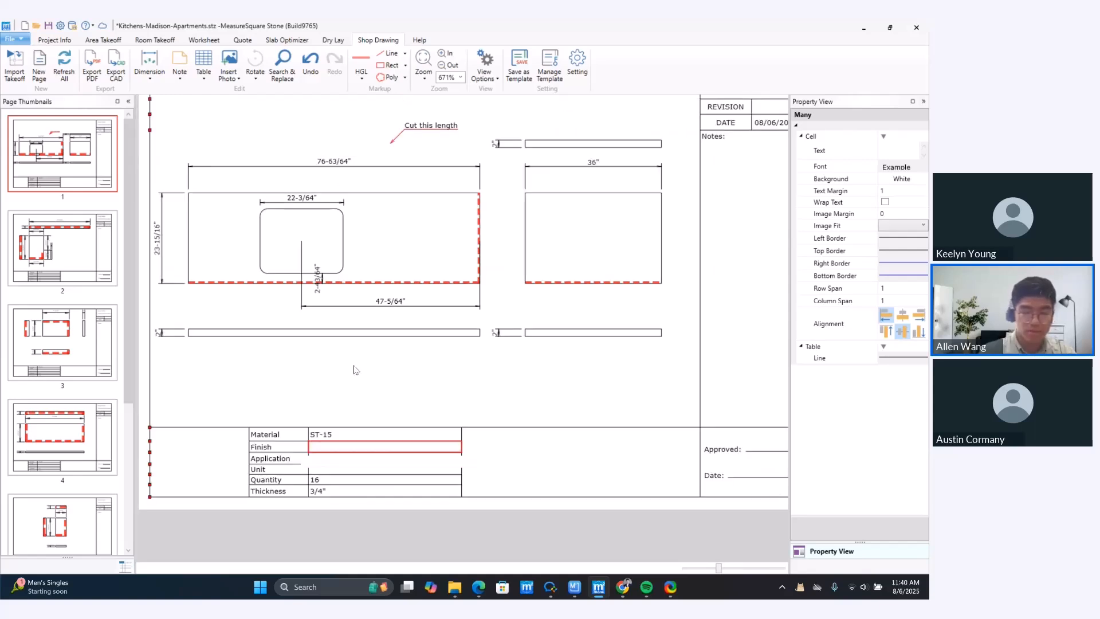
{"action": "left_click", "coordinate": [368, 400]}
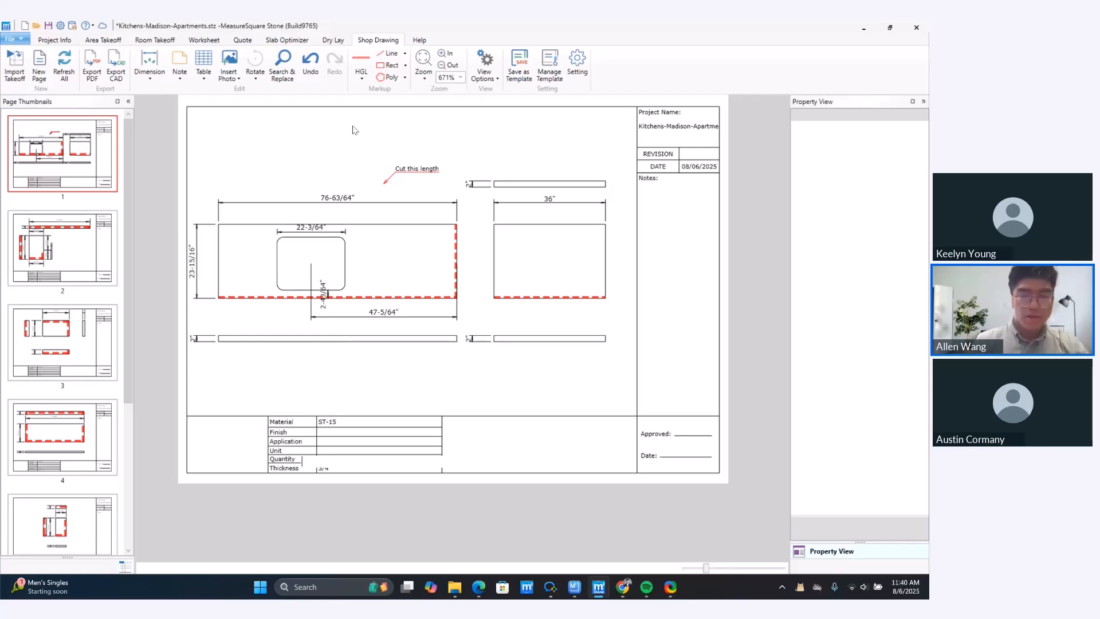
- Open the dry lay and examine the countertop pieces on the Kitchen Type K-01 plan up close
{"action": "left_click", "coordinate": [334, 40]}
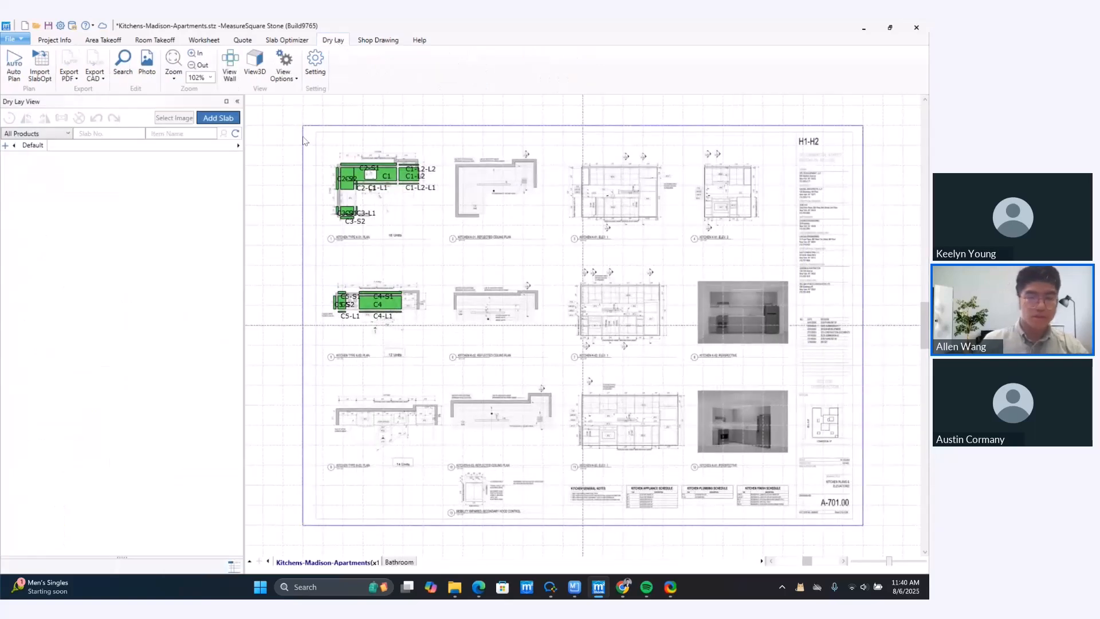
{"action": "middle_click_drag", "start_coordinate": [343, 186], "coordinate": [382, 264]}
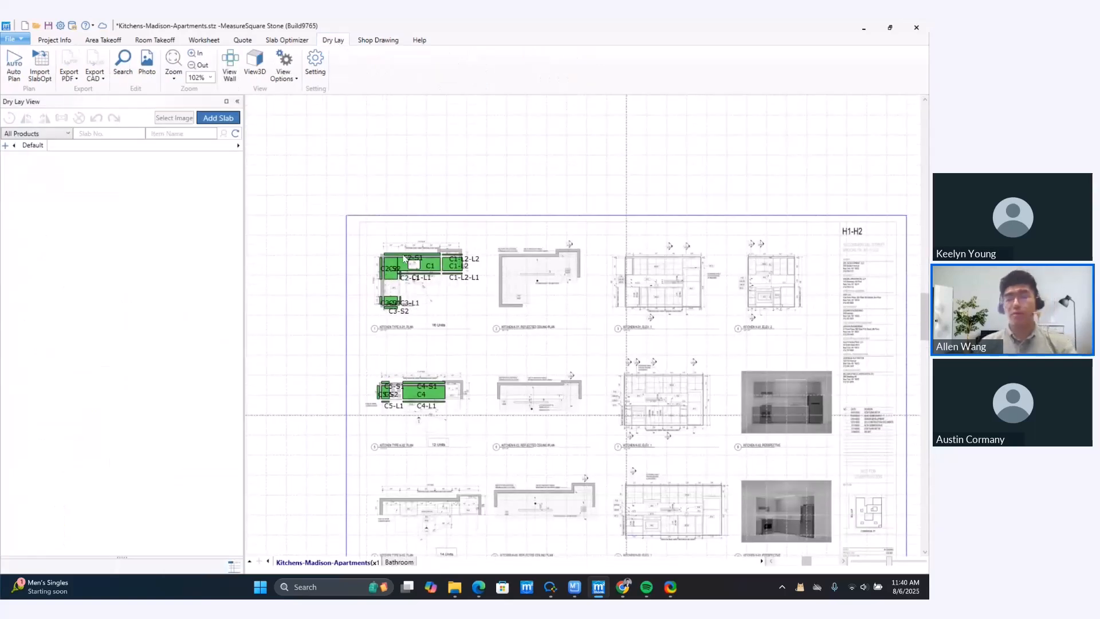
{"action": "scroll", "coordinate": [382, 275], "scroll_direction": "up", "scroll_amount": 4}
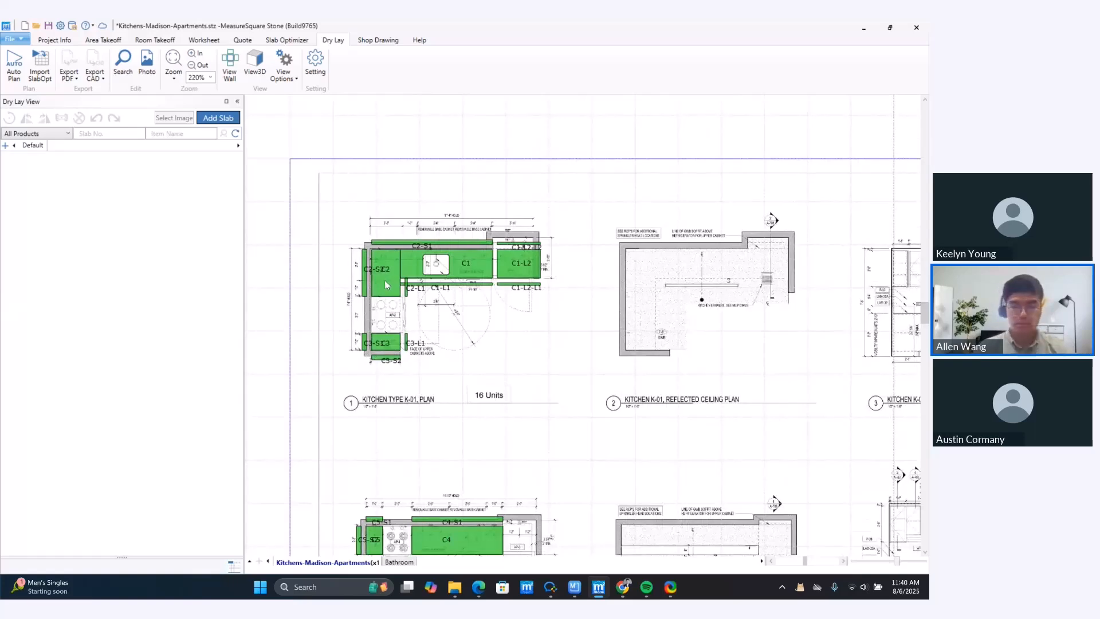
{"action": "scroll", "coordinate": [400, 325], "scroll_direction": "up", "scroll_amount": 3}
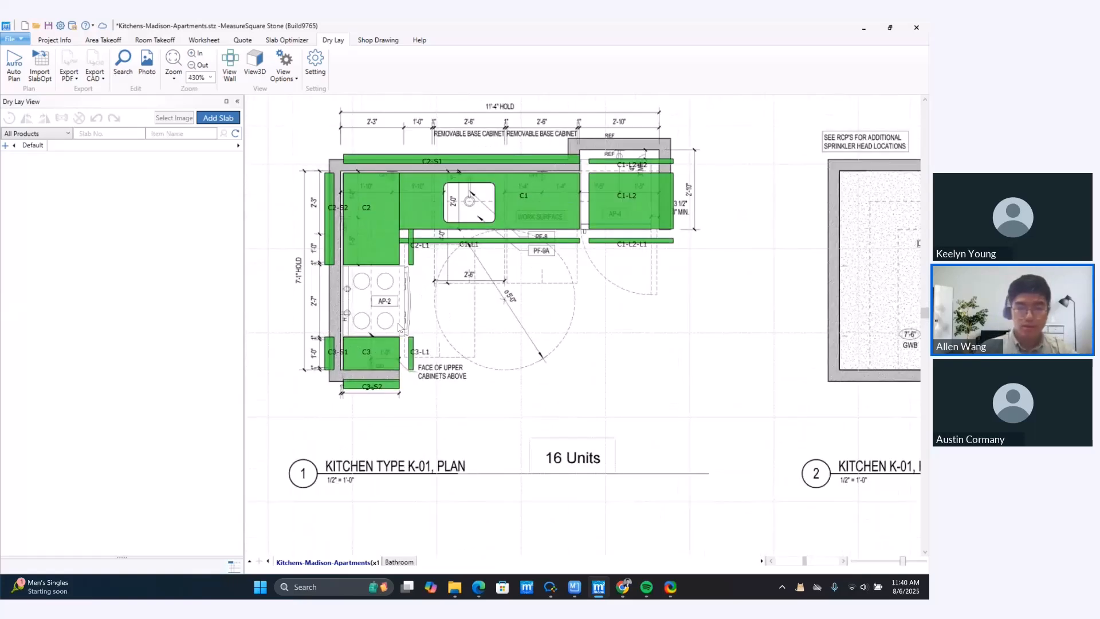
{"action": "middle_click_drag", "start_coordinate": [399, 327], "coordinate": [435, 352]}
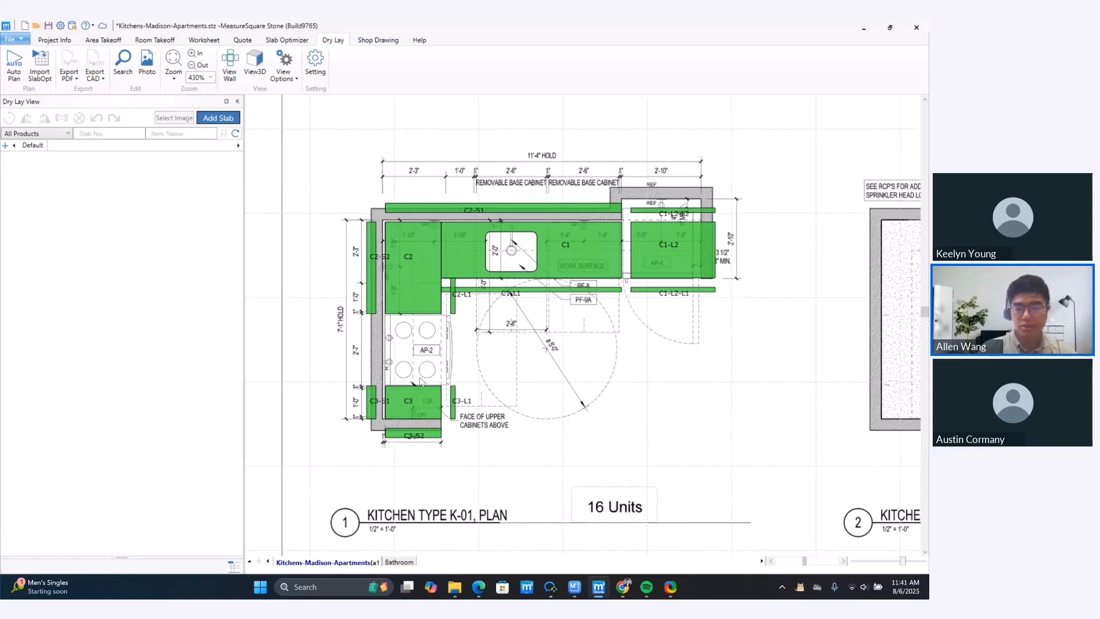
- Add one 126" x 63" slab with no product assigned to the dry lay
{"action": "middle_click_drag", "start_coordinate": [441, 394], "coordinate": [510, 376]}
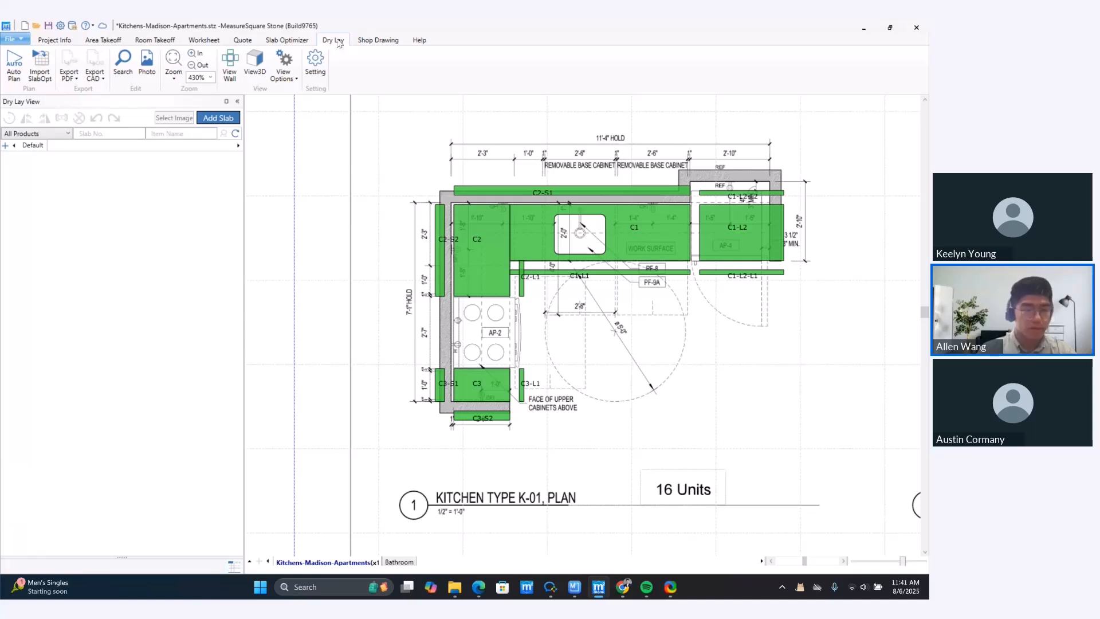
{"action": "left_click", "coordinate": [213, 120]}
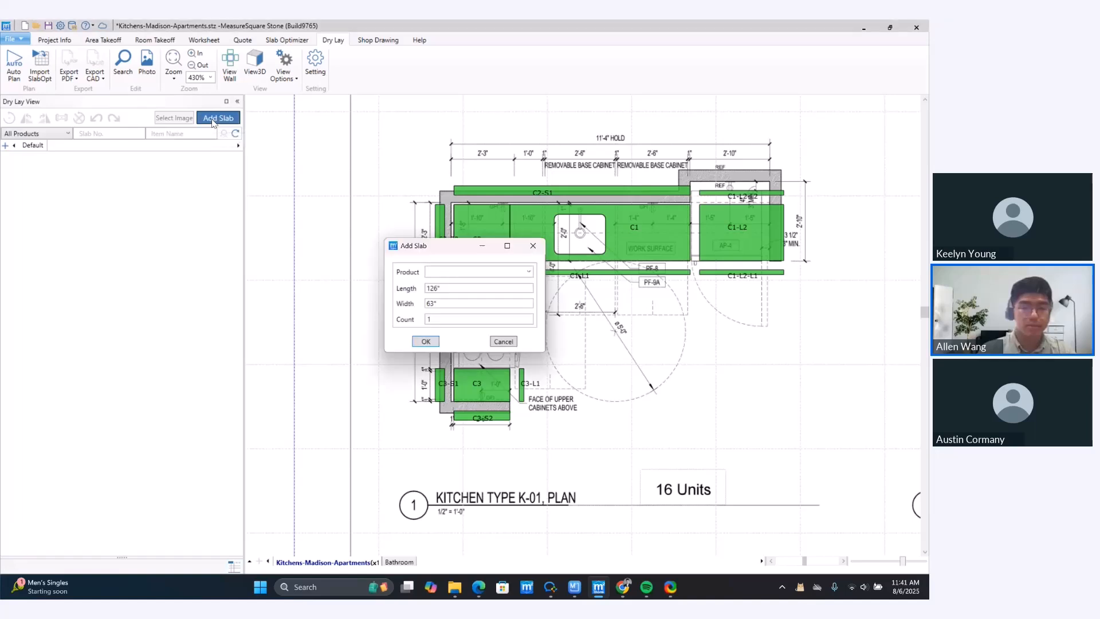
{"action": "left_click", "coordinate": [525, 273]}
{"action": "left_click", "coordinate": [526, 273]}
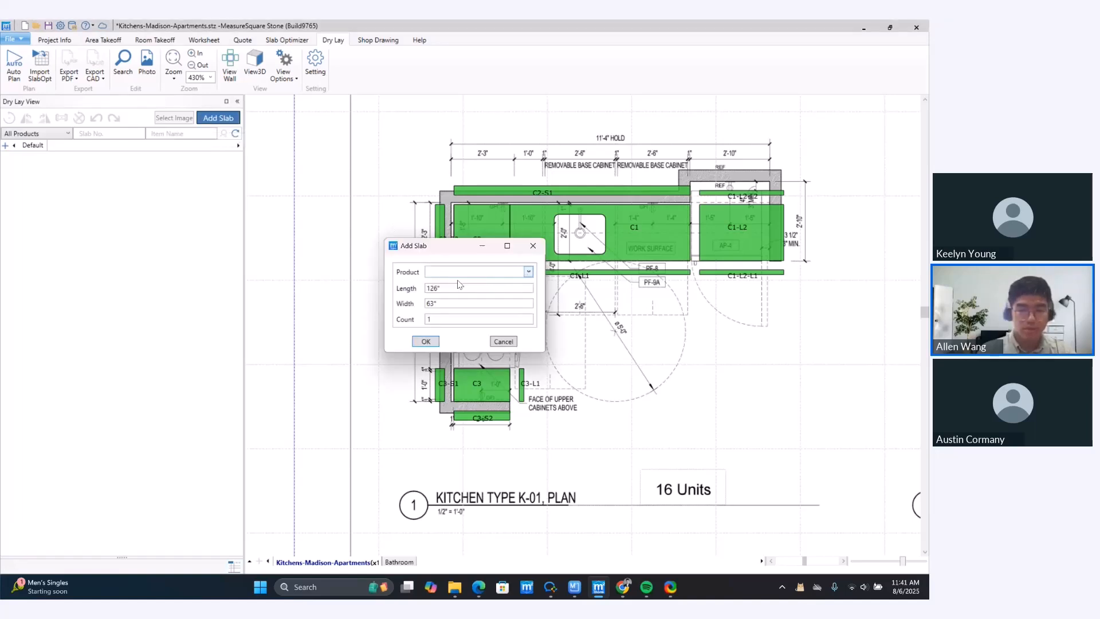
{"action": "left_click", "coordinate": [447, 289]}
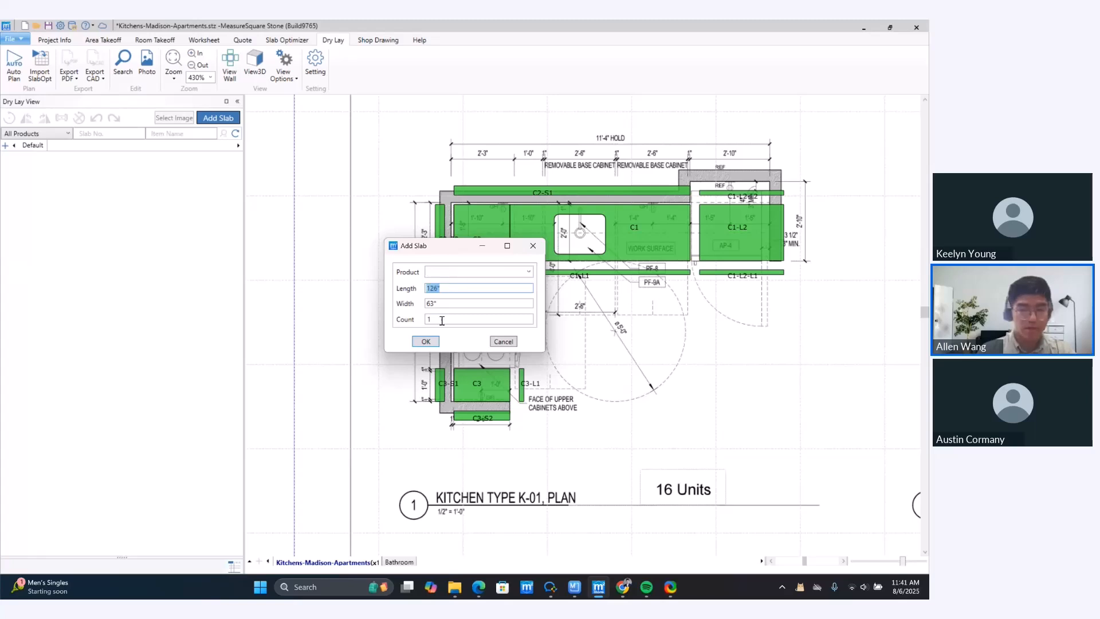
{"action": "left_click", "coordinate": [443, 319]}
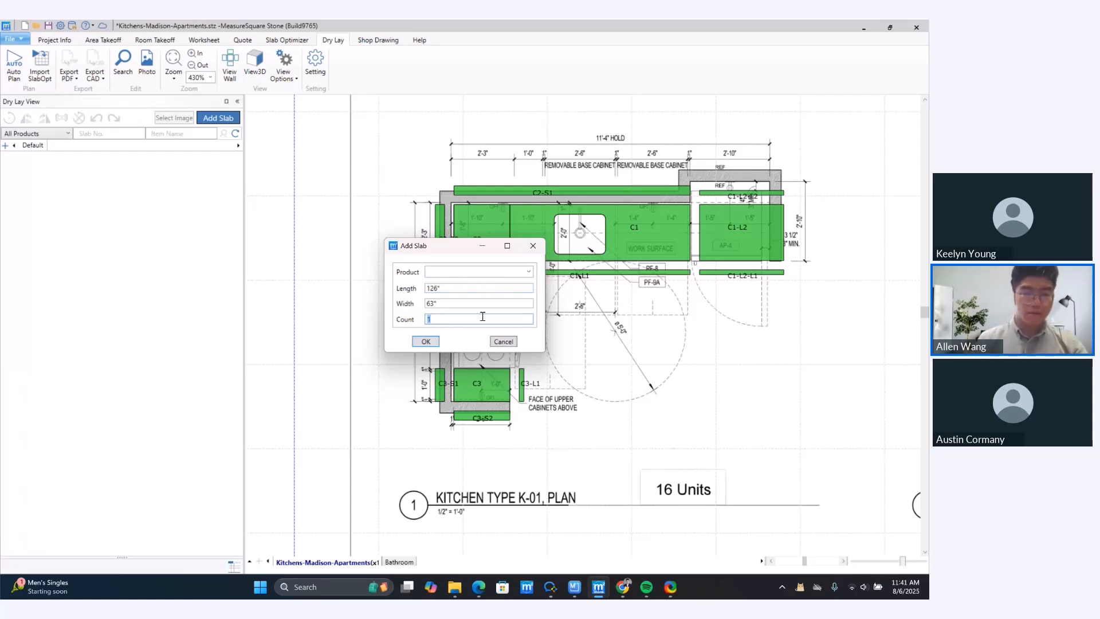
{"action": "left_click", "coordinate": [425, 341]}
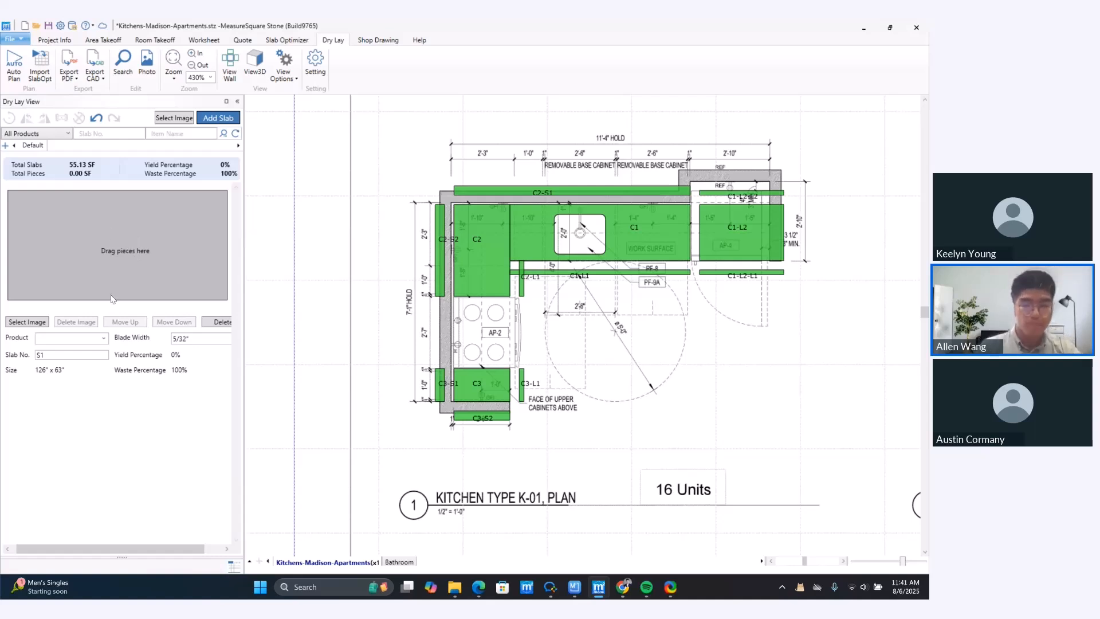
- Assign Fantastico-Arni_Marble.jpg as the slab's image, shifting the crop frame slightly before accepting it
{"action": "left_click", "coordinate": [27, 322]}
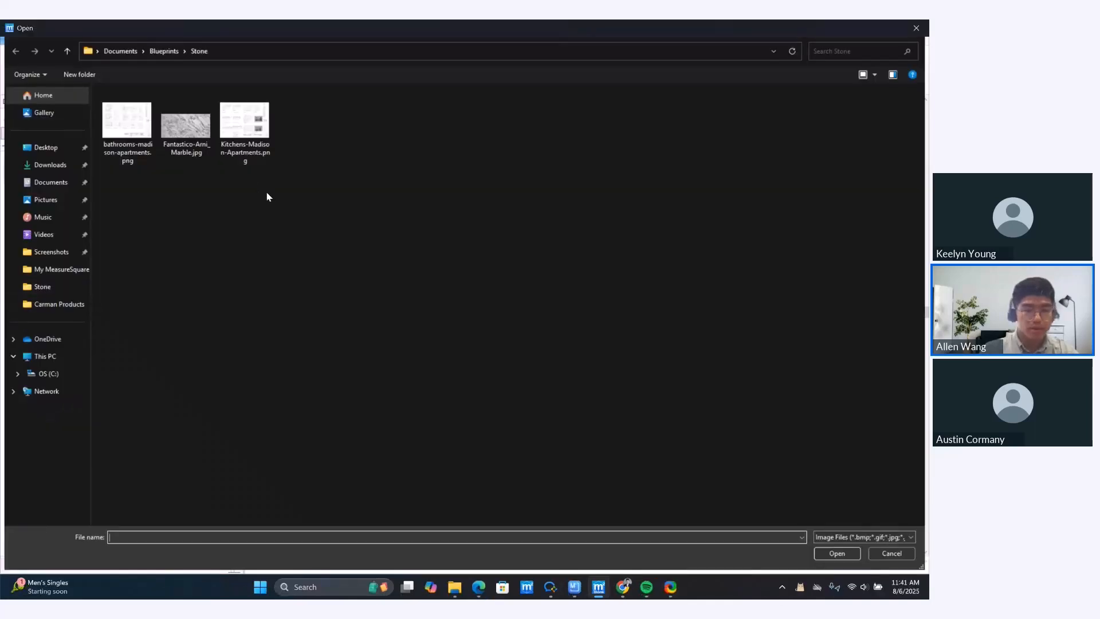
{"action": "left_click", "coordinate": [195, 139]}
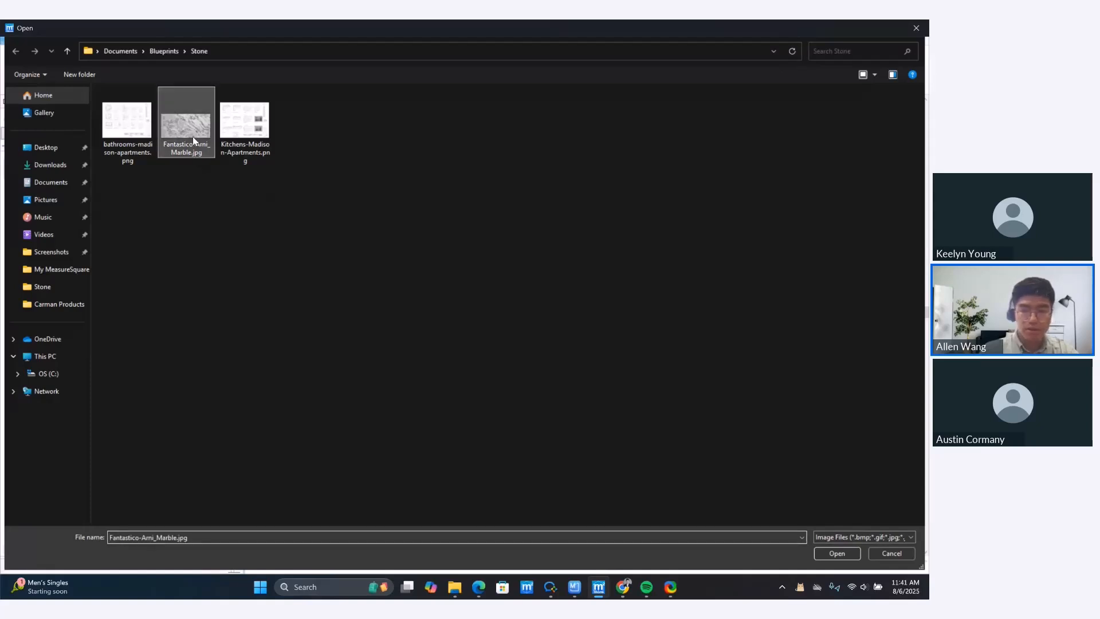
{"action": "double_click", "coordinate": [193, 136]}
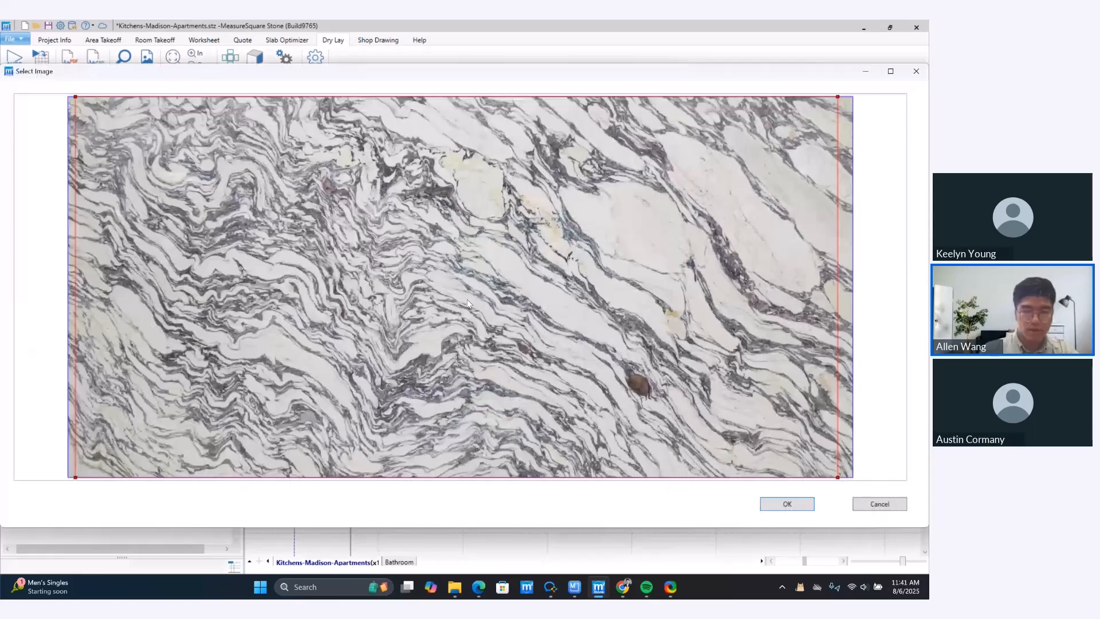
{"action": "left_click_drag", "start_coordinate": [468, 300], "coordinate": [472, 305]}
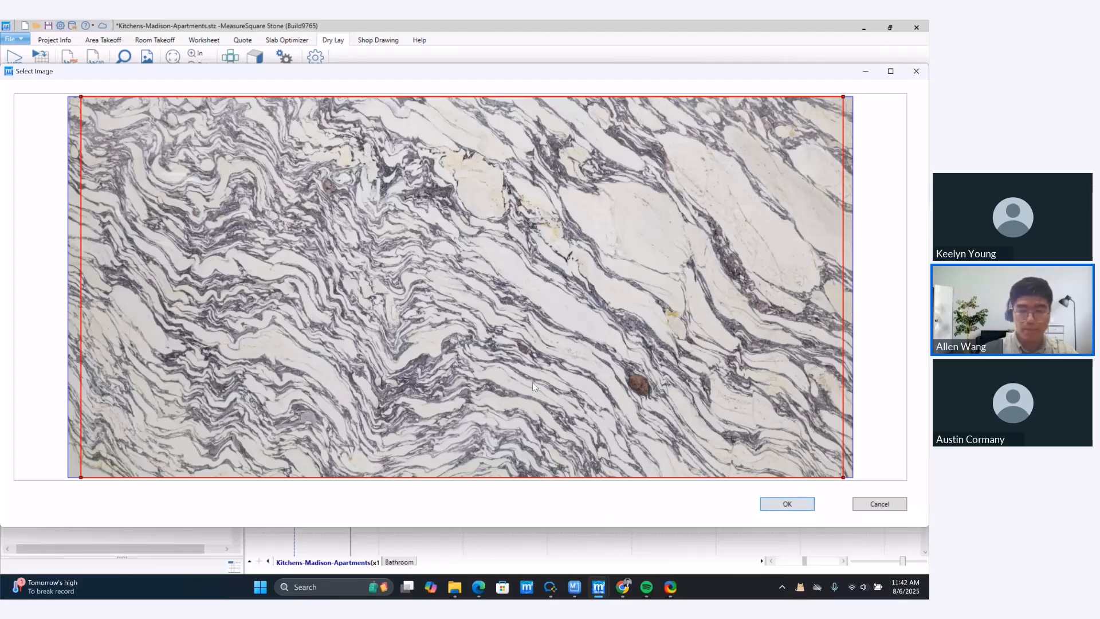
{"action": "left_click", "coordinate": [796, 506]}
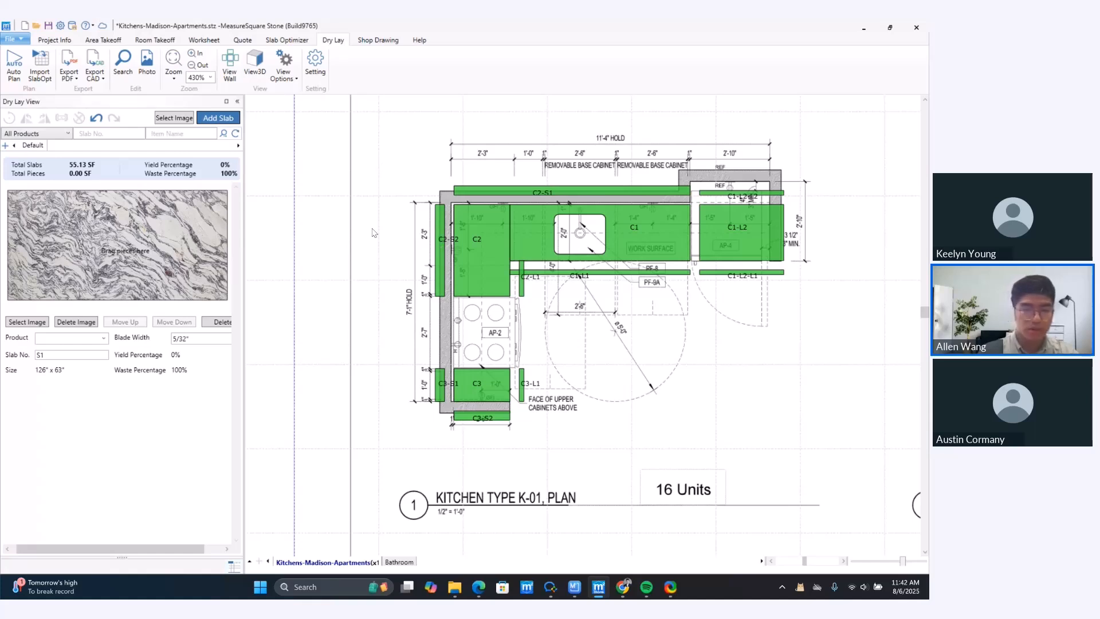
- Place backsplash C2-S2 along the slab's left edge and backsplash C2-S1 along its upper edge
{"action": "left_click", "coordinate": [442, 220]}
{"action": "left_click_drag", "start_coordinate": [441, 220], "coordinate": [11, 214]}
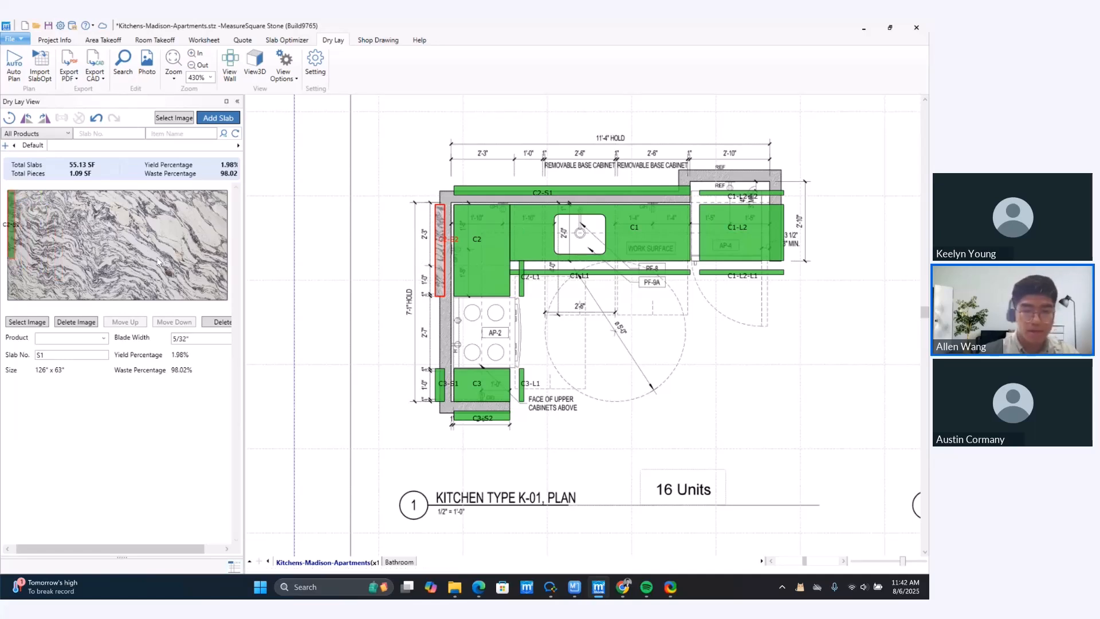
{"action": "scroll", "coordinate": [449, 242], "scroll_direction": "up", "scroll_amount": 3}
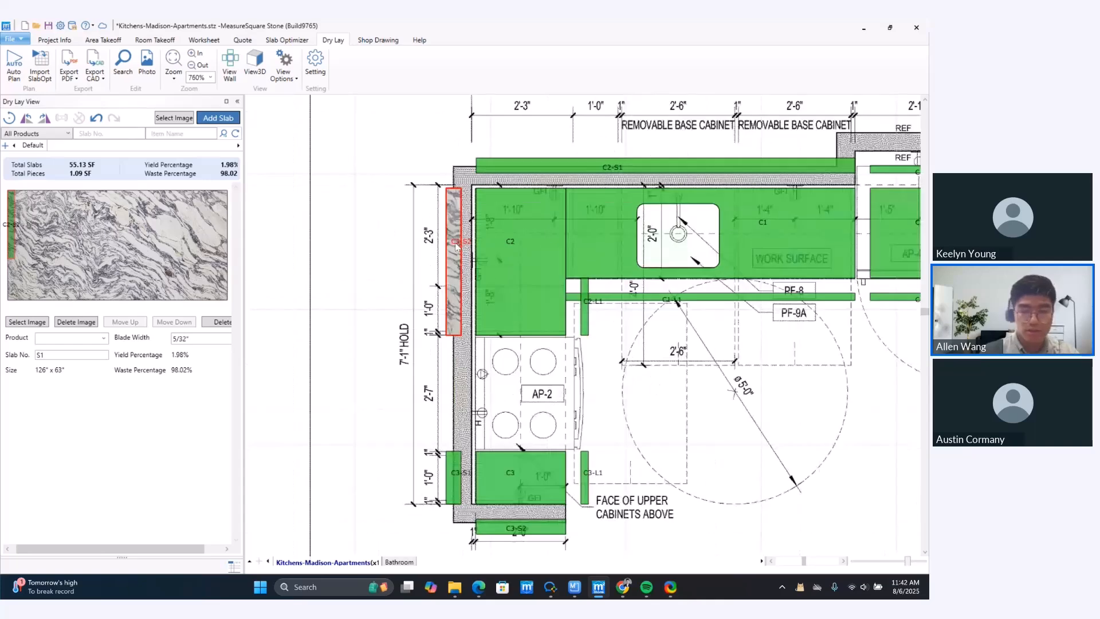
{"action": "scroll", "coordinate": [455, 246], "scroll_direction": "up", "scroll_amount": 1}
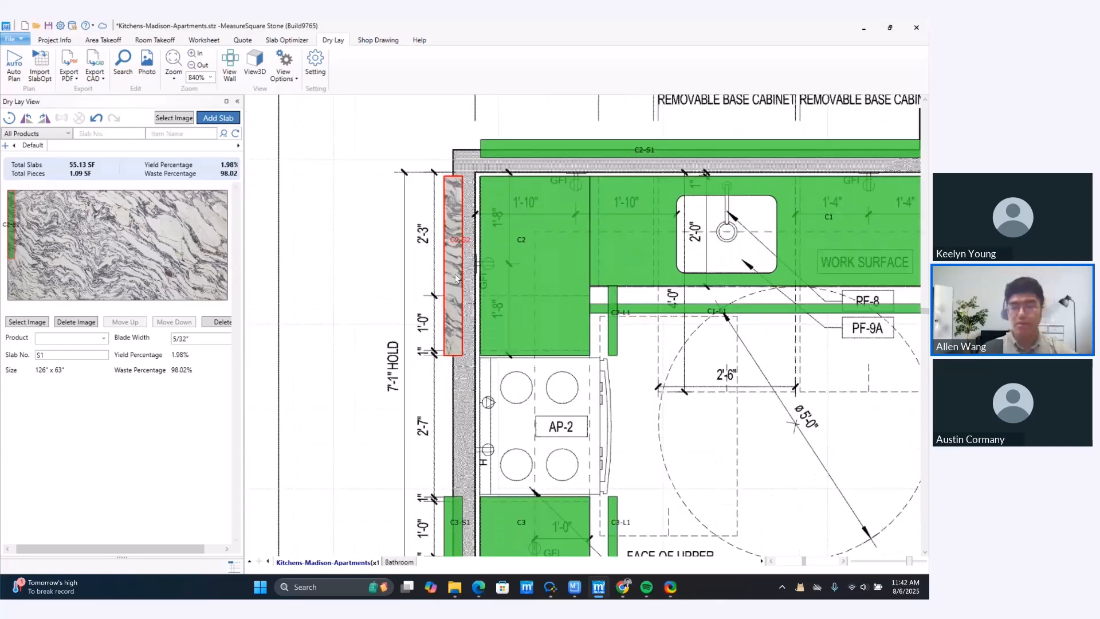
{"action": "scroll", "coordinate": [455, 279], "scroll_direction": "down", "scroll_amount": 1}
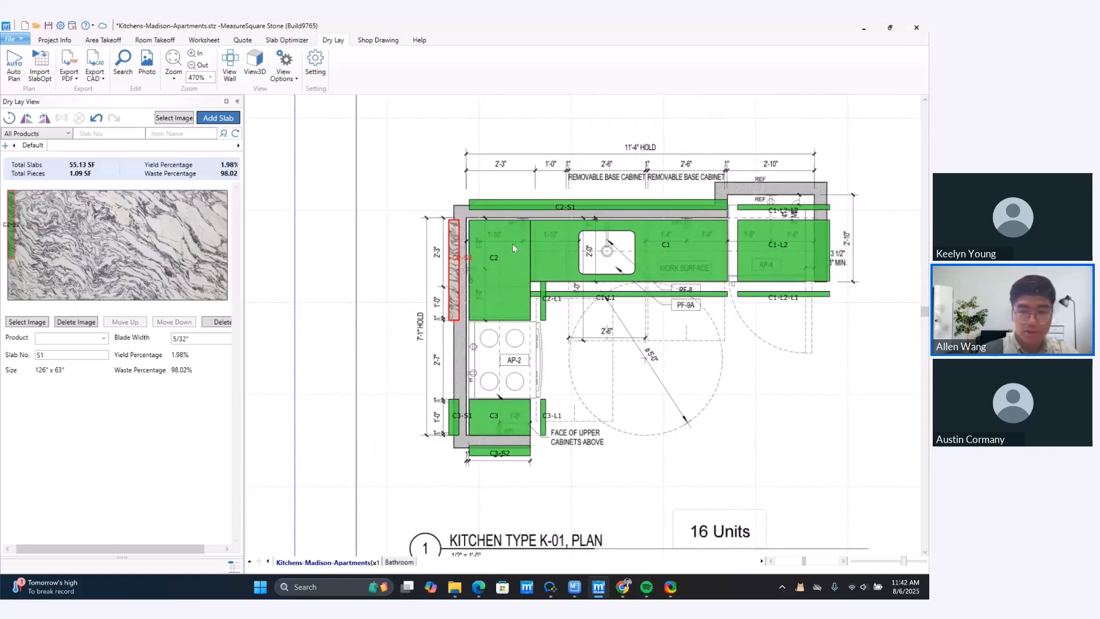
{"action": "left_click", "coordinate": [475, 204]}
{"action": "left_click_drag", "start_coordinate": [361, 215], "coordinate": [25, 203]}
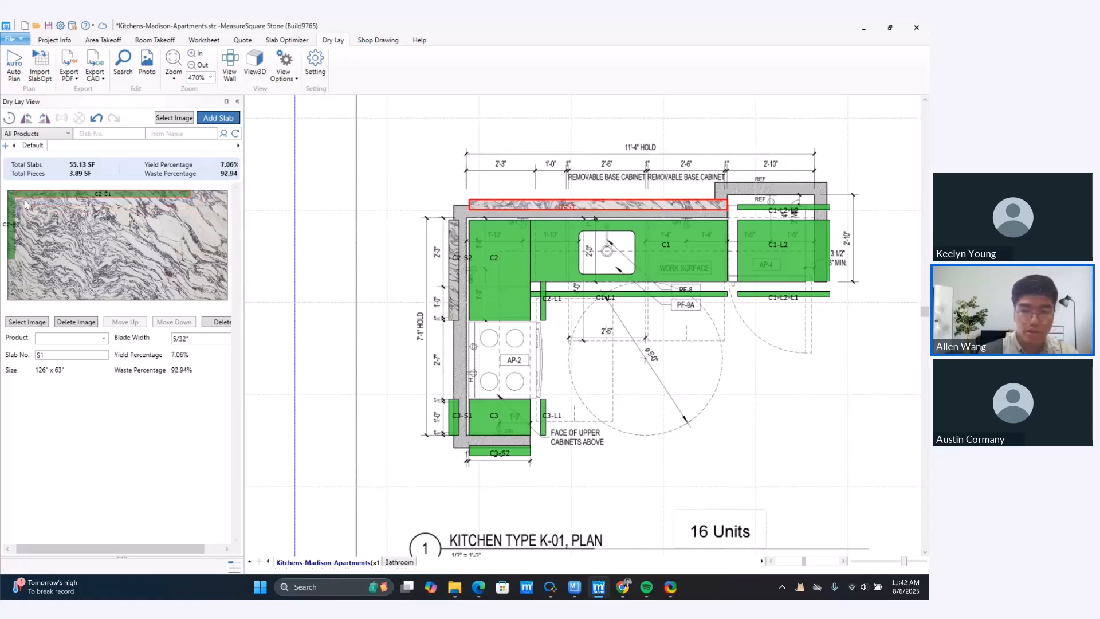
- Lay countertops C2 and C1 side by side beneath the backsplash on the slab, with C1-L2 directly below C1
{"action": "left_click", "coordinate": [473, 230]}
{"action": "left_click_drag", "start_coordinate": [473, 230], "coordinate": [21, 210]}
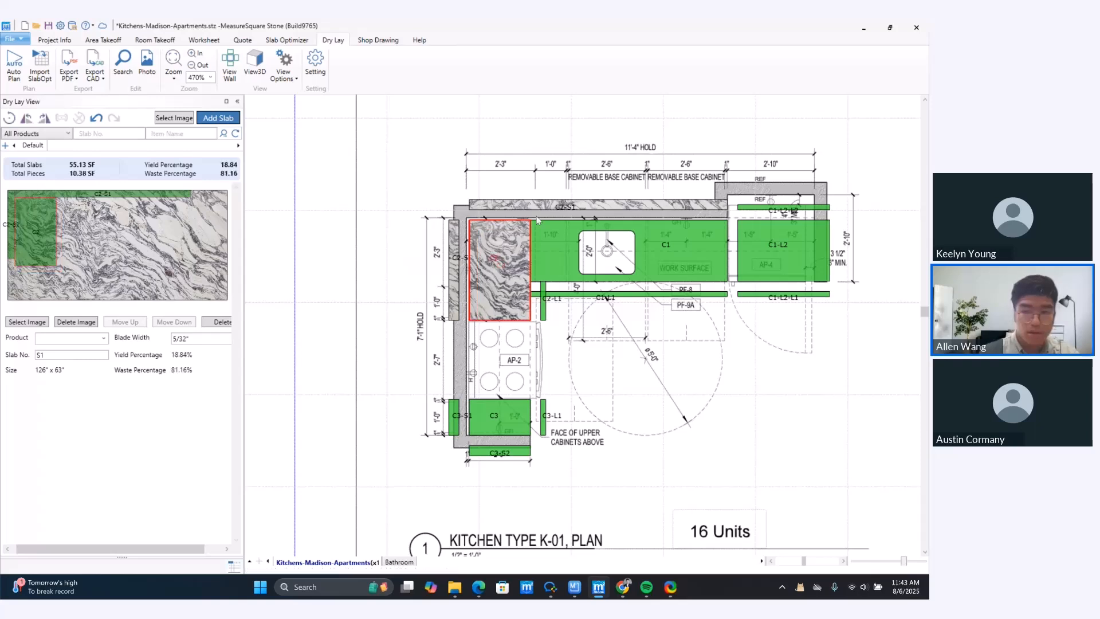
{"action": "left_click", "coordinate": [539, 230]}
{"action": "left_click_drag", "start_coordinate": [519, 231], "coordinate": [138, 219]}
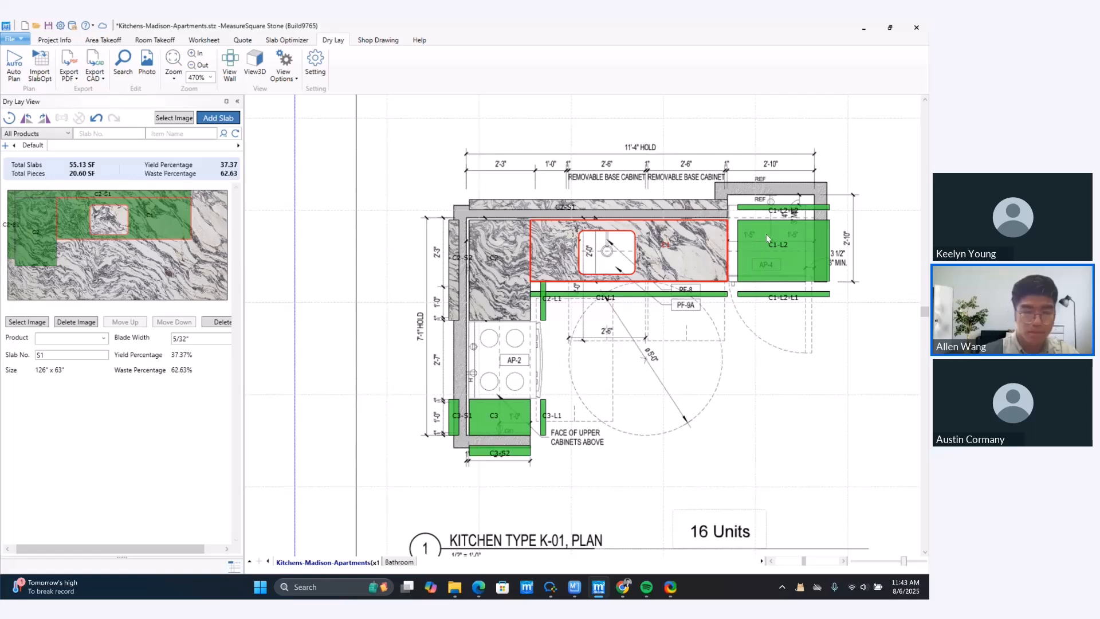
{"action": "left_click_drag", "start_coordinate": [754, 229], "coordinate": [72, 256]}
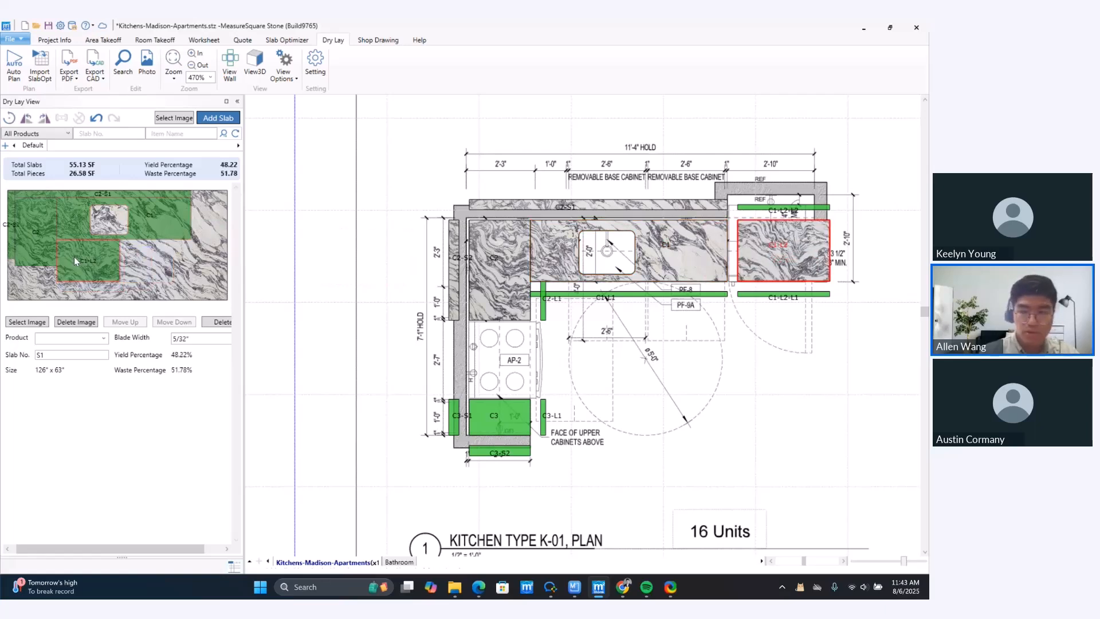
- Place strips C1-L2-L2 and C1-L2-L1 on the slab beside piece C1-L2, below countertop C1
{"action": "left_click_drag", "start_coordinate": [782, 207], "coordinate": [152, 243]}
{"action": "left_click_drag", "start_coordinate": [756, 295], "coordinate": [133, 259]}
{"action": "scroll", "coordinate": [139, 269], "scroll_direction": "down", "scroll_amount": 3}
{"action": "middle_click_drag", "start_coordinate": [143, 277], "coordinate": [193, 244]}
{"action": "scroll", "coordinate": [169, 251], "scroll_direction": "down", "scroll_amount": 1}
{"action": "scroll", "coordinate": [169, 251], "scroll_direction": "down", "scroll_amount": 1}
- Place C3-S1, C3 and C3-S2 in the slab's lower left area, with C3-S2 beneath countertop C3
{"action": "left_click_drag", "start_coordinate": [455, 407], "coordinate": [76, 272]}
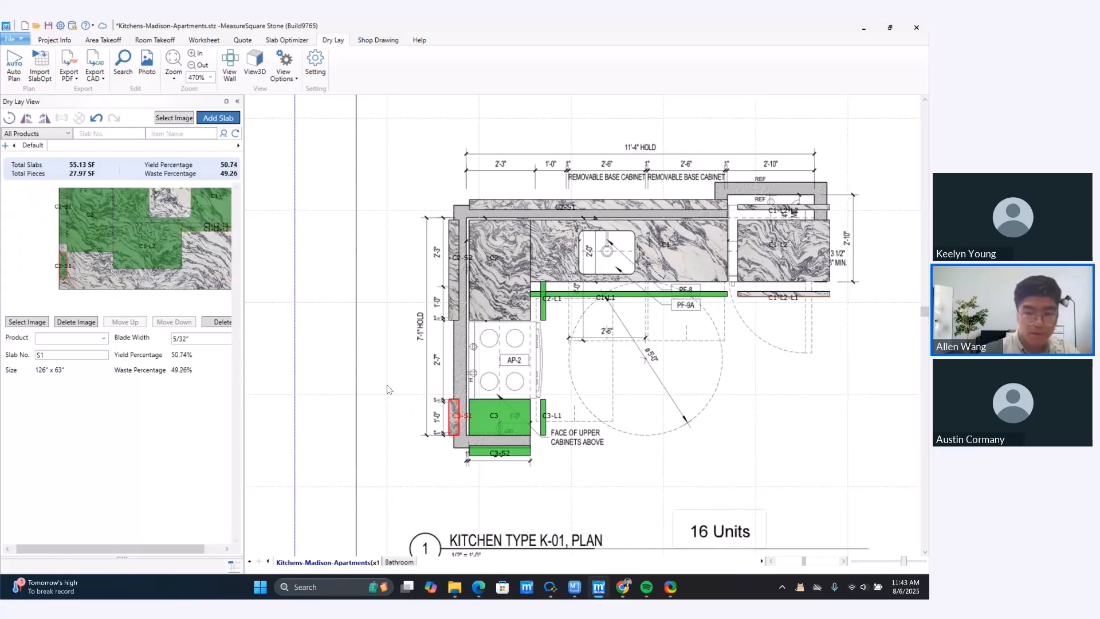
{"action": "left_click", "coordinate": [480, 413]}
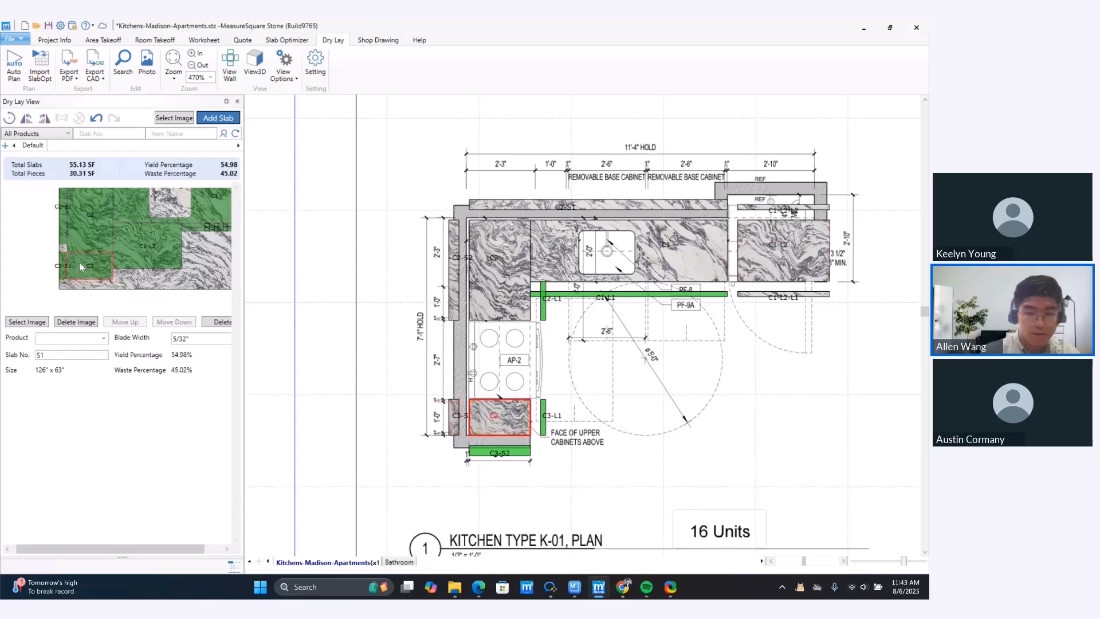
{"action": "left_click_drag", "start_coordinate": [477, 450], "coordinate": [77, 283]}
- Place edge strips C3-L1 and C2-L1 beside C1-L2 on the slab, and C1-L1 along the slab's lower edge
{"action": "left_click_drag", "start_coordinate": [542, 408], "coordinate": [193, 252]}
{"action": "left_click_drag", "start_coordinate": [544, 298], "coordinate": [189, 268]}
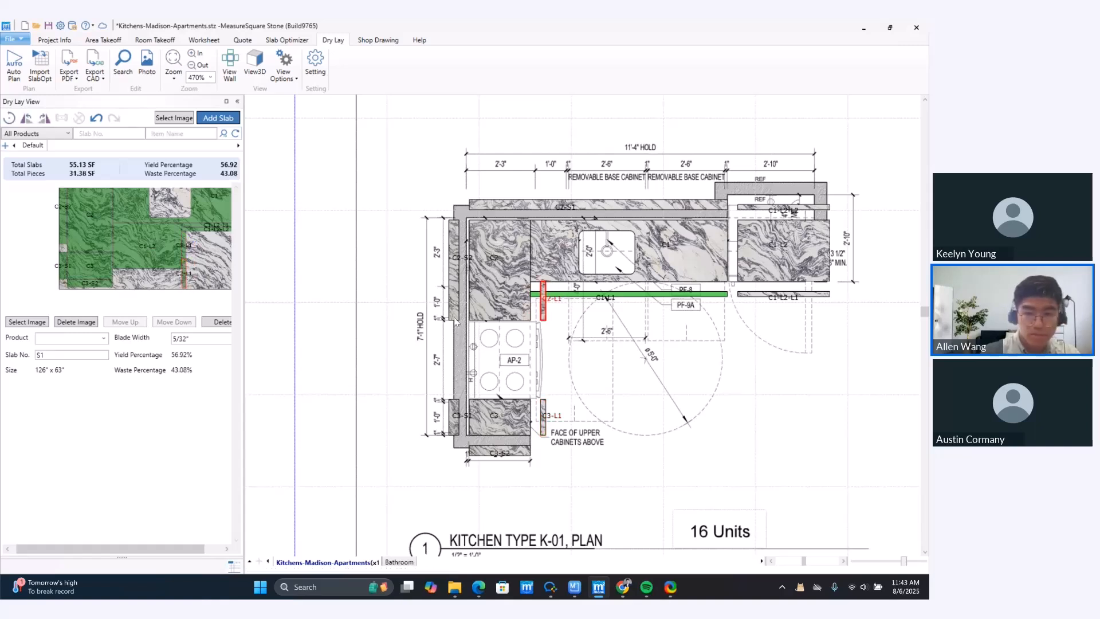
{"action": "left_click_drag", "start_coordinate": [184, 263], "coordinate": [188, 237]}
{"action": "left_click_drag", "start_coordinate": [589, 294], "coordinate": [148, 285]}
{"action": "left_click", "coordinate": [196, 270]}
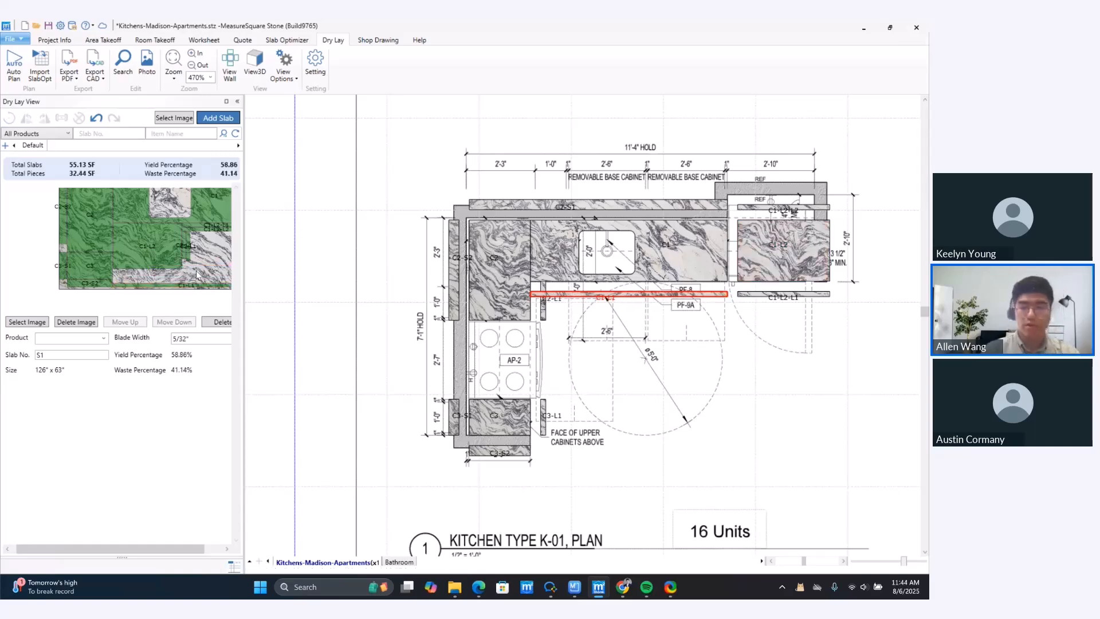
- View the sink countertop and its waterfall panel in 3D, and return to the dry lay plan
{"action": "scroll", "coordinate": [533, 305], "scroll_direction": "down", "scroll_amount": 2}
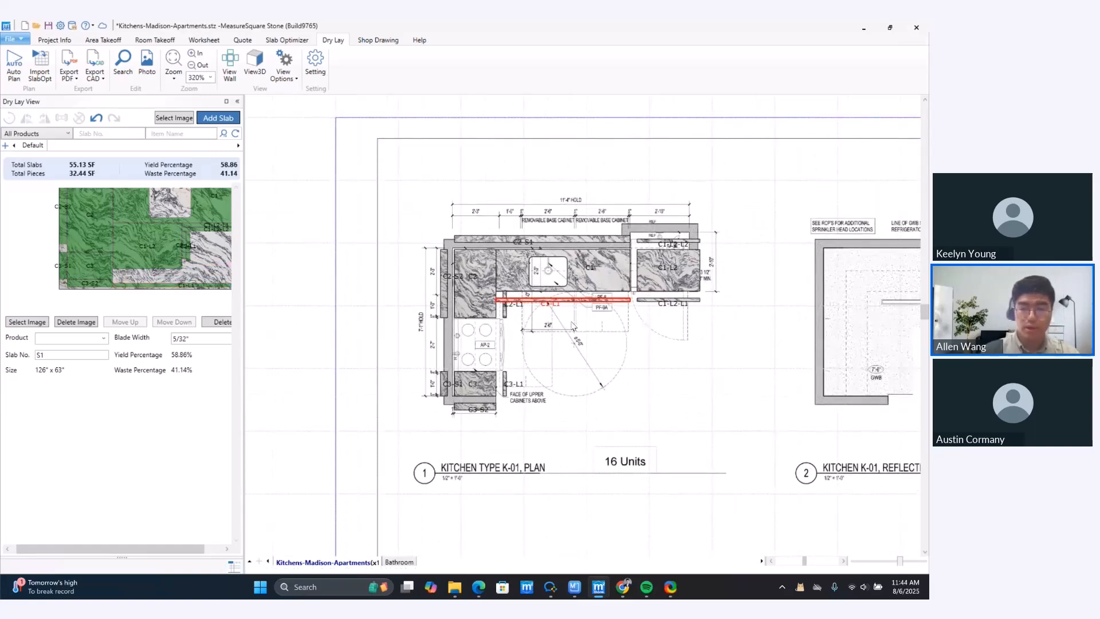
{"action": "scroll", "coordinate": [570, 327], "scroll_direction": "up", "scroll_amount": 1}
{"action": "scroll", "coordinate": [504, 355], "scroll_direction": "up", "scroll_amount": 1}
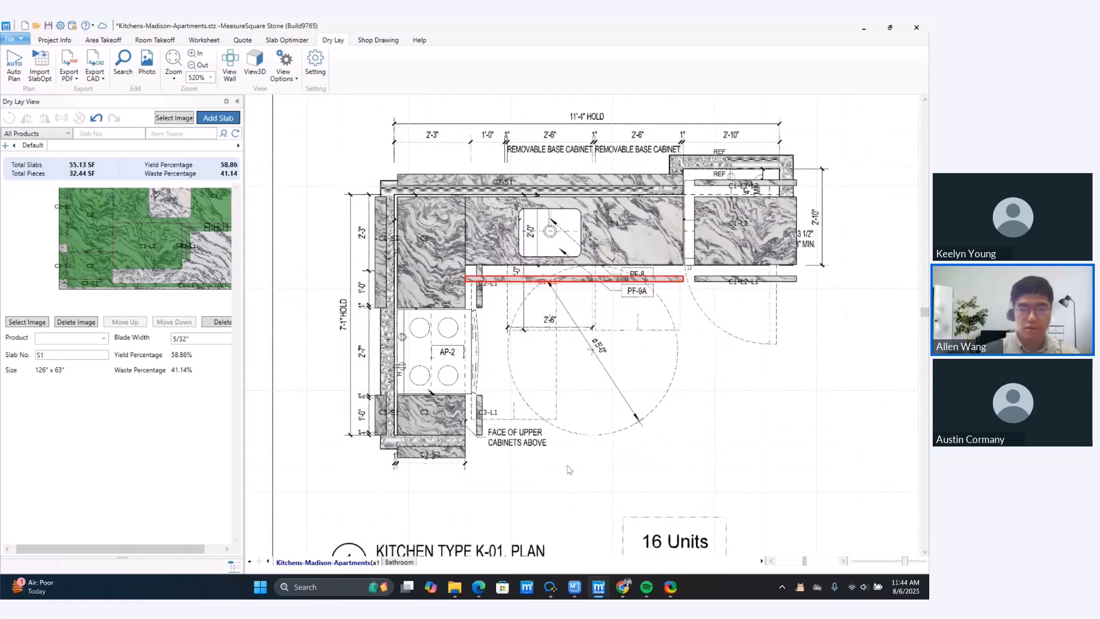
{"action": "scroll", "coordinate": [467, 384], "scroll_direction": "down", "scroll_amount": 1}
{"action": "left_click", "coordinate": [255, 63]}
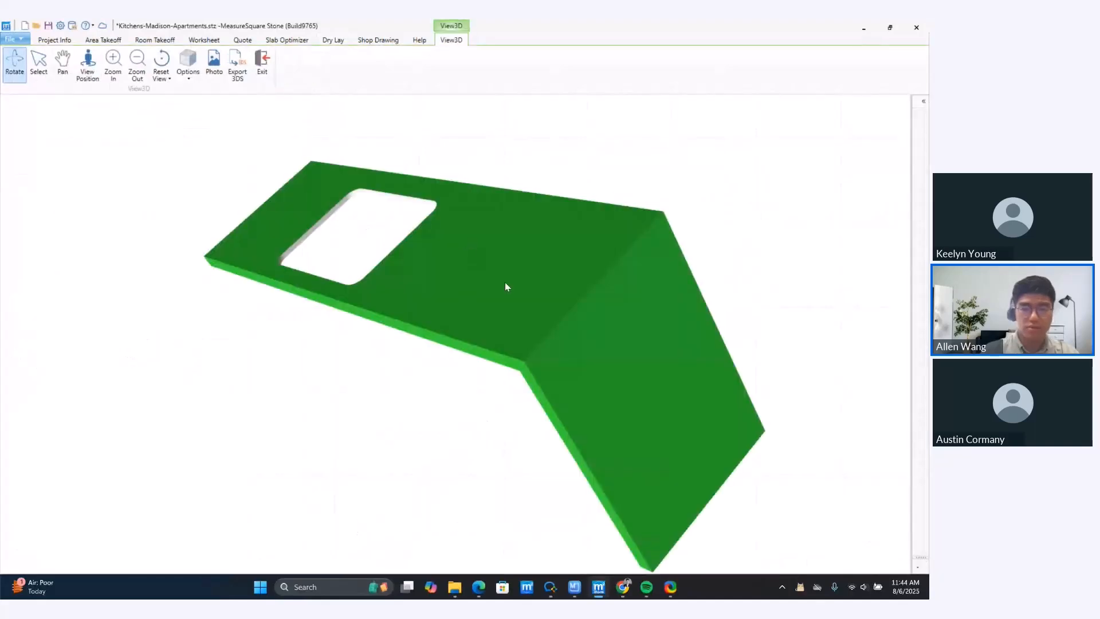
{"action": "left_click", "coordinate": [262, 62]}
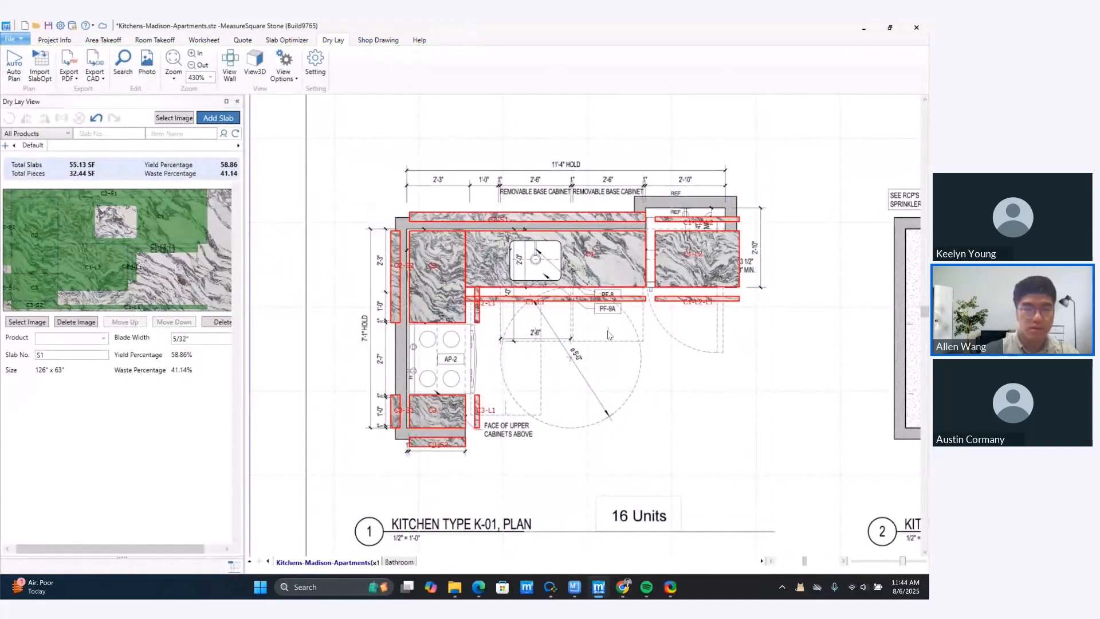
- Enable Dry Lay Texture in the 3D view of all kitchen pieces, inspect the veining, and return to the plan
{"action": "left_click", "coordinate": [256, 64]}
{"action": "left_click", "coordinate": [188, 63]}
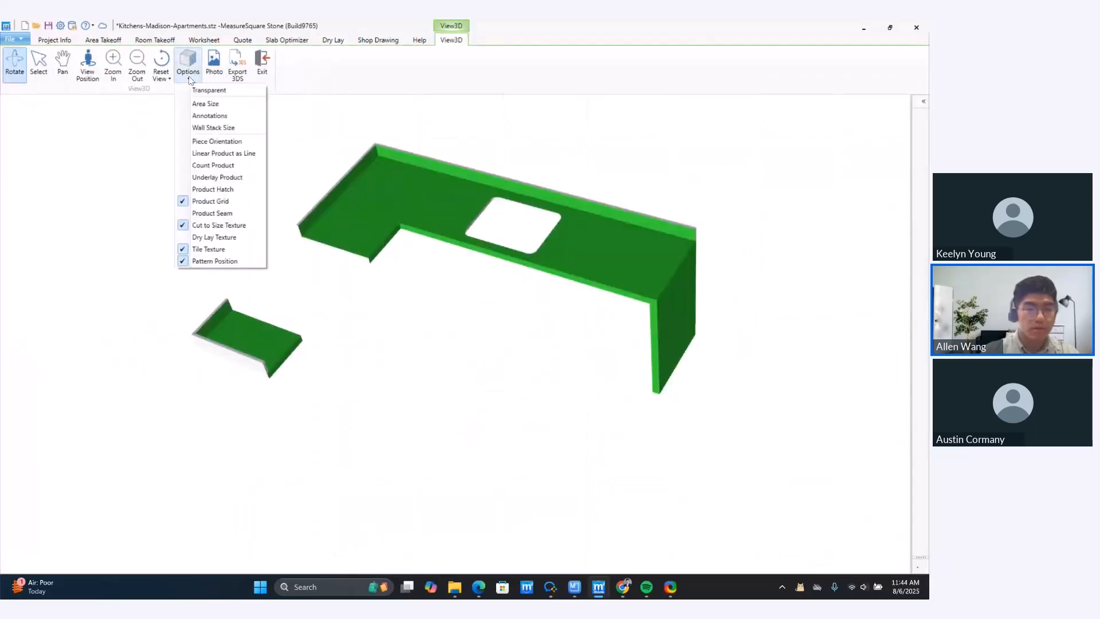
{"action": "left_click", "coordinate": [214, 237]}
{"action": "left_click_drag", "start_coordinate": [296, 257], "coordinate": [384, 193]}
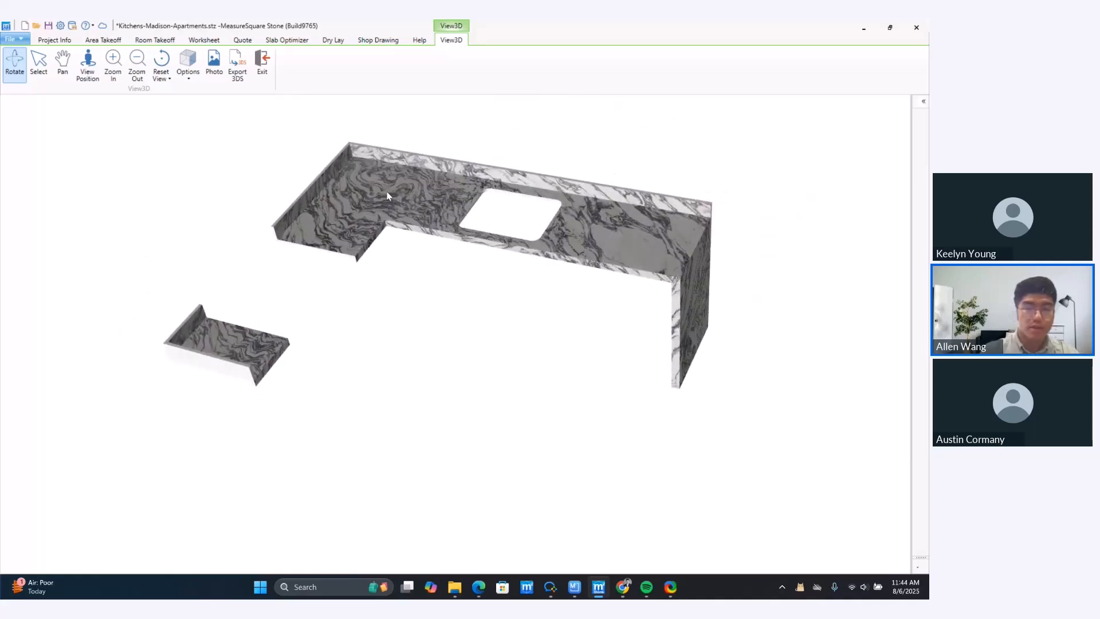
{"action": "left_click", "coordinate": [262, 63]}
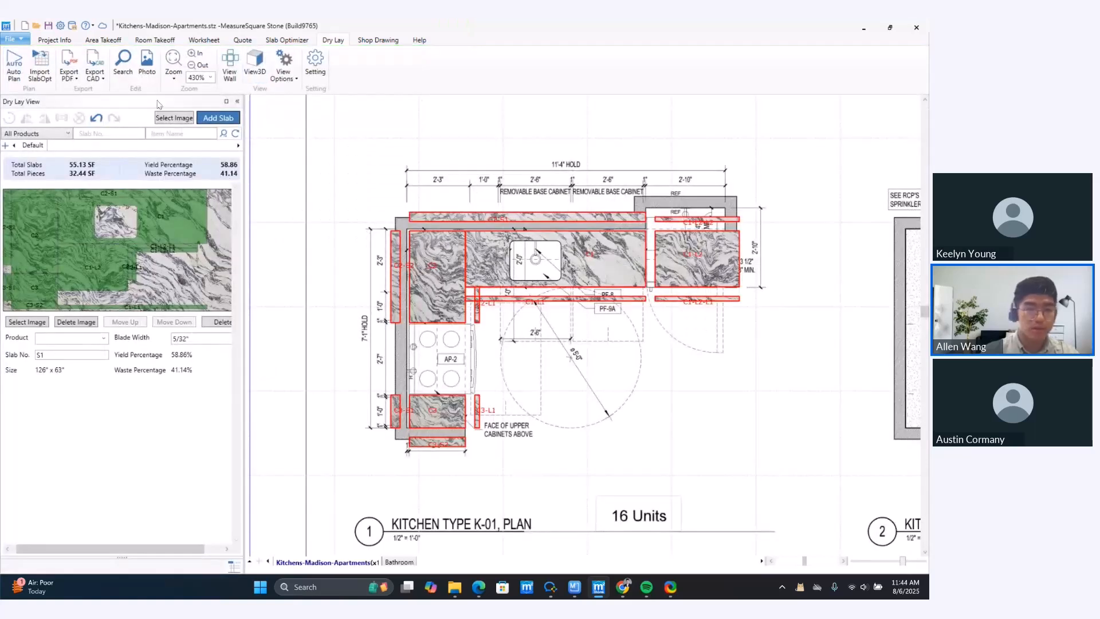
- Try to export the dry lay as Kitchens-Madison-Apartments-Dry Lay.pdf
{"action": "left_click", "coordinate": [69, 66]}
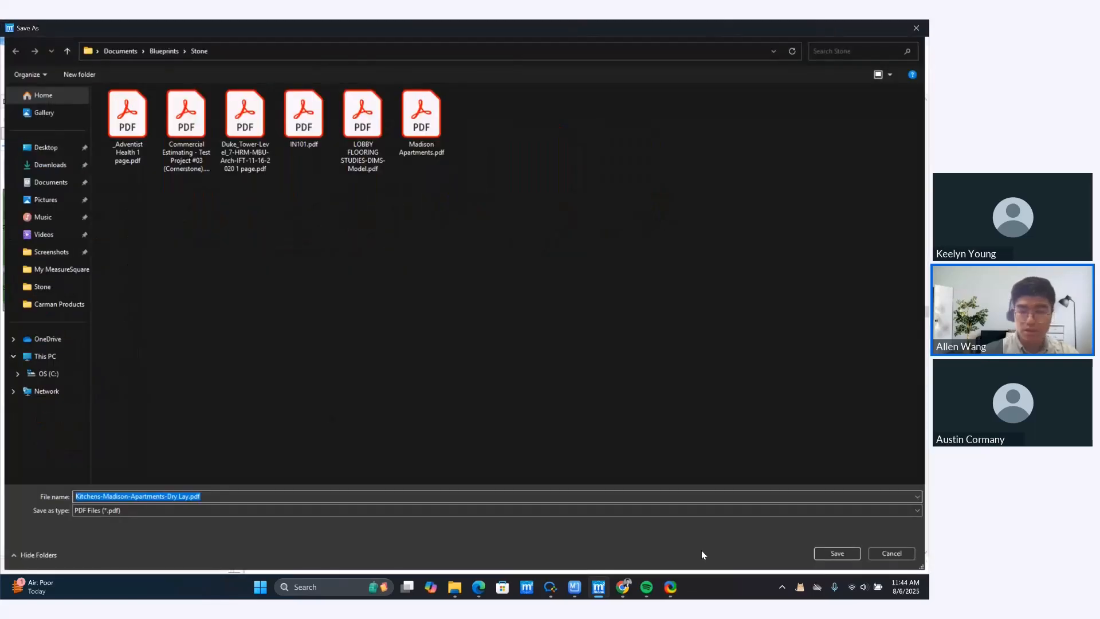
{"action": "left_click", "coordinate": [891, 553]}
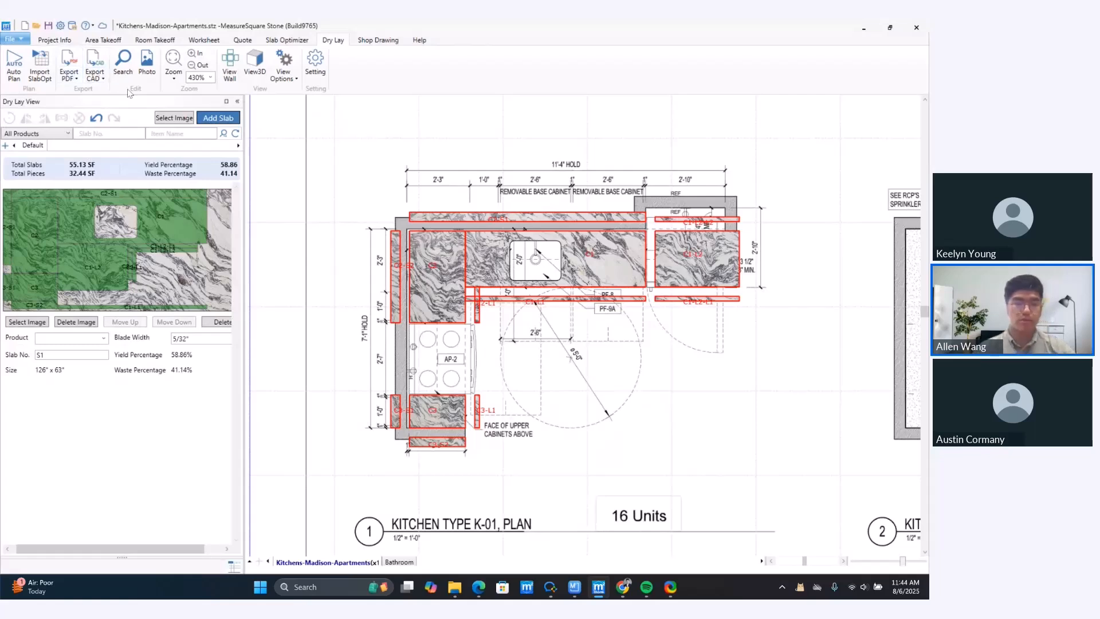
- Select all kitchen type K-01 pieces and auto-plan the dry lay, replacing all current slab layouts
{"action": "left_click", "coordinate": [321, 179]}
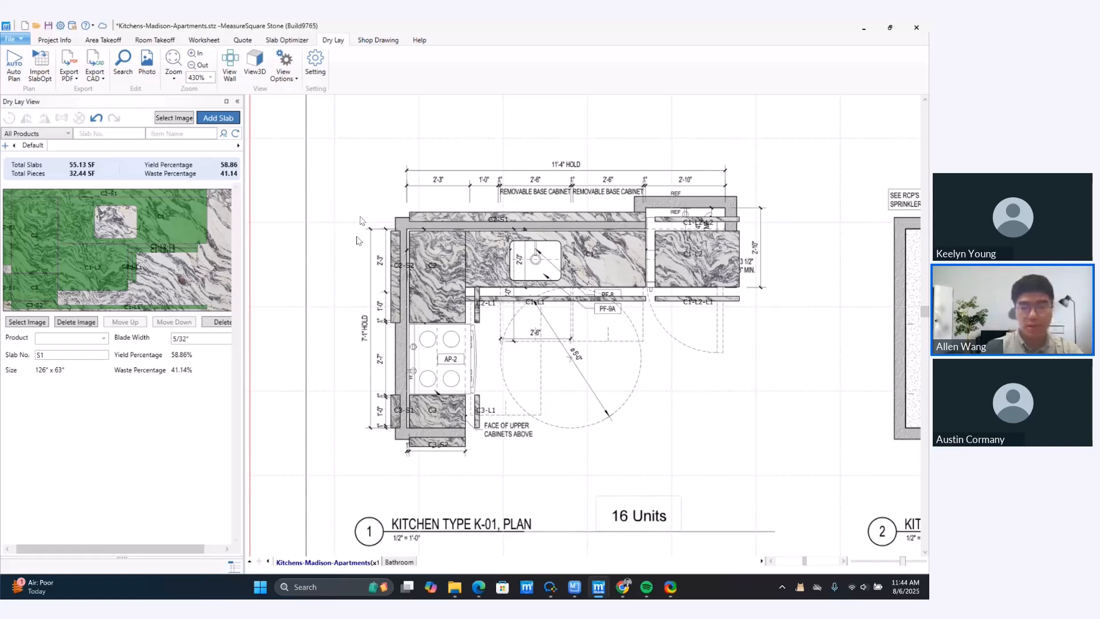
{"action": "left_click_drag", "start_coordinate": [346, 173], "coordinate": [781, 461]}
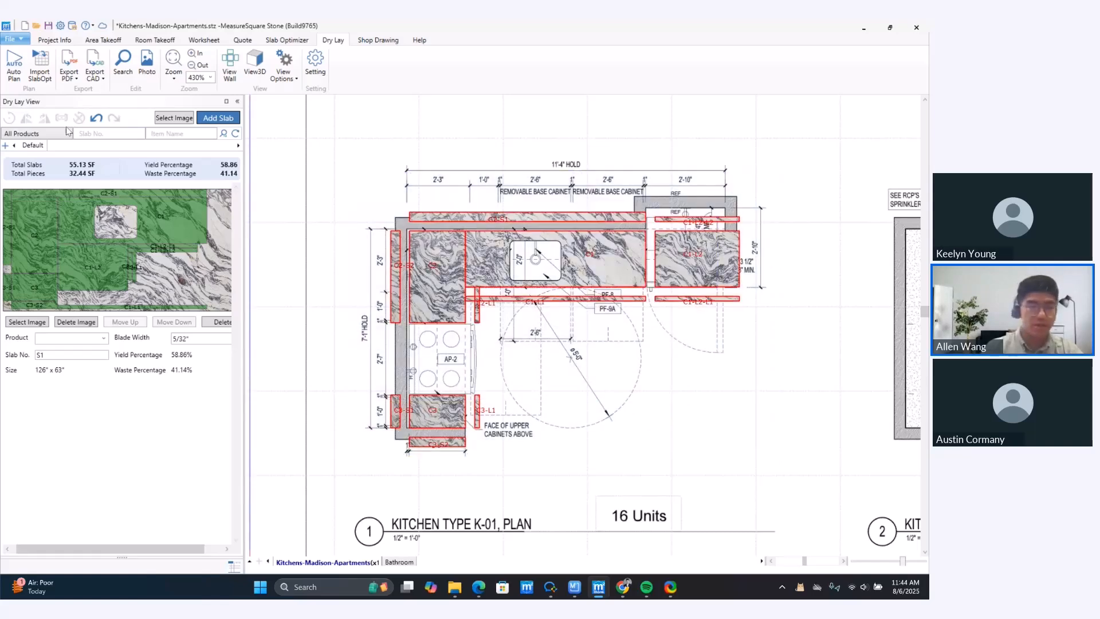
{"action": "left_click", "coordinate": [18, 71]}
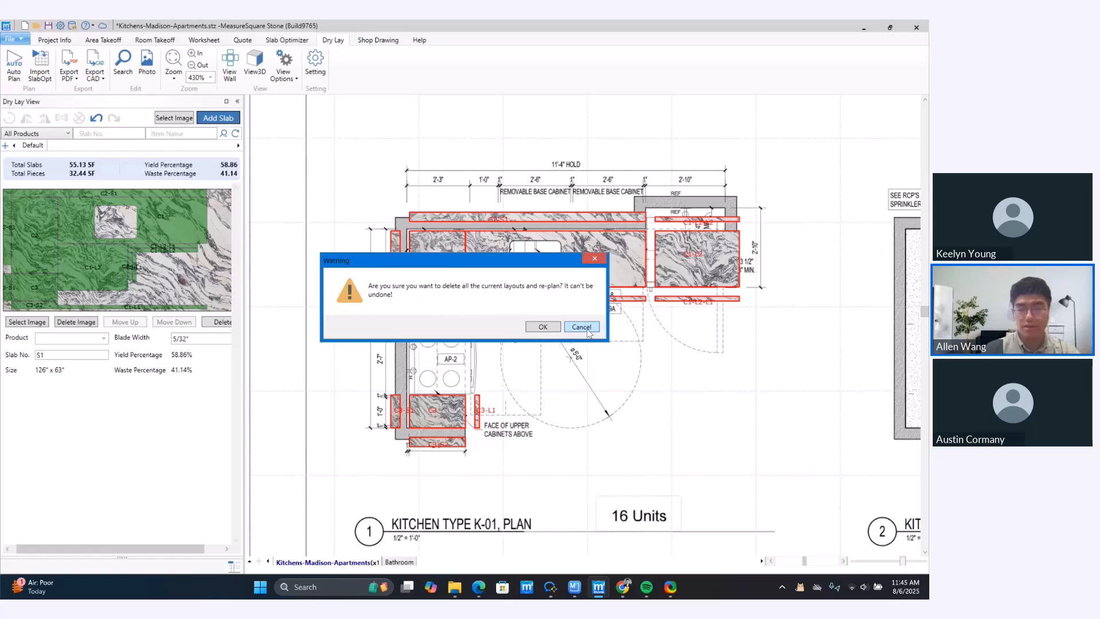
{"action": "left_click", "coordinate": [542, 327]}
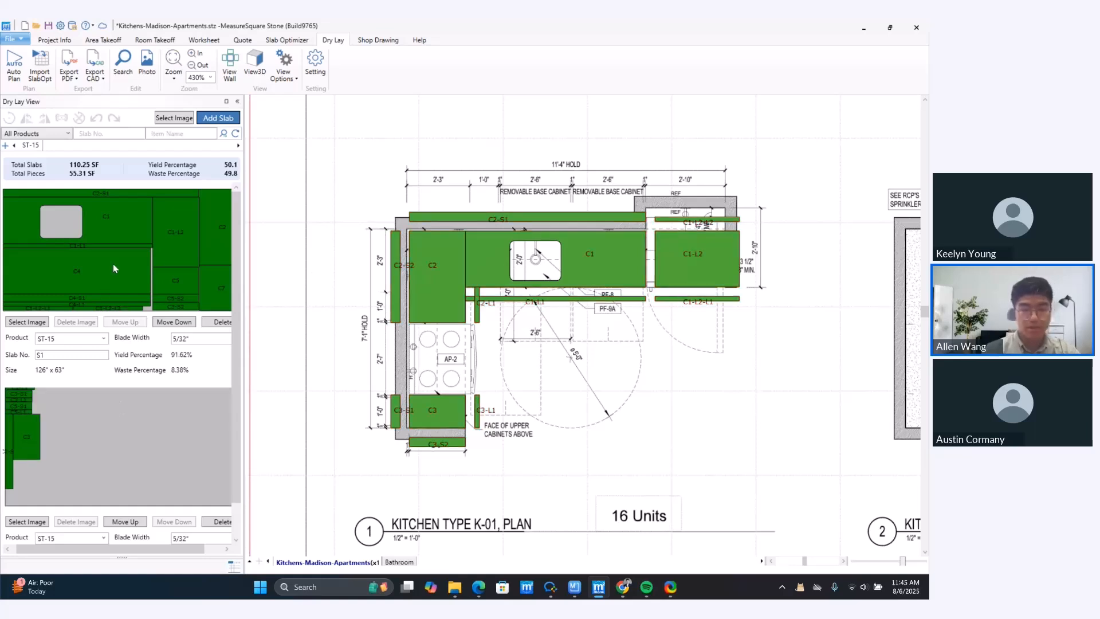
- Inspect the auto-planned ST-15 slabs and assign the Fantastico-Arni_Marble.jpg image to slab S1
{"action": "scroll", "coordinate": [108, 280], "scroll_direction": "down", "scroll_amount": 3}
{"action": "scroll", "coordinate": [181, 426], "scroll_direction": "down", "scroll_amount": 2}
{"action": "scroll", "coordinate": [182, 407], "scroll_direction": "up", "scroll_amount": 3}
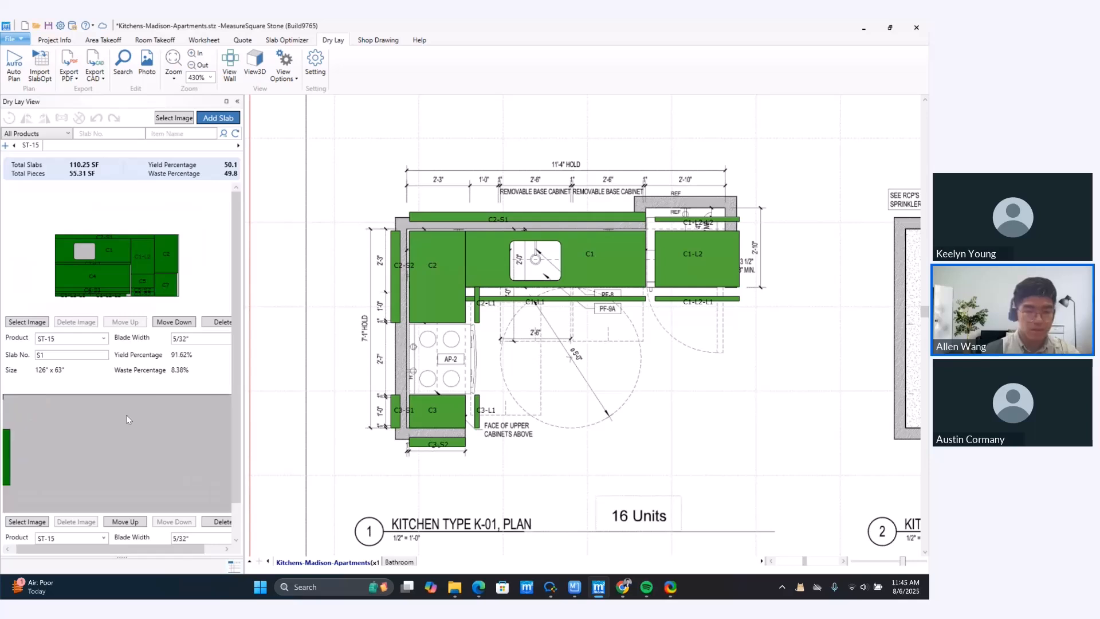
{"action": "scroll", "coordinate": [126, 415], "scroll_direction": "down", "scroll_amount": 2}
{"action": "scroll", "coordinate": [202, 401], "scroll_direction": "down", "scroll_amount": 2}
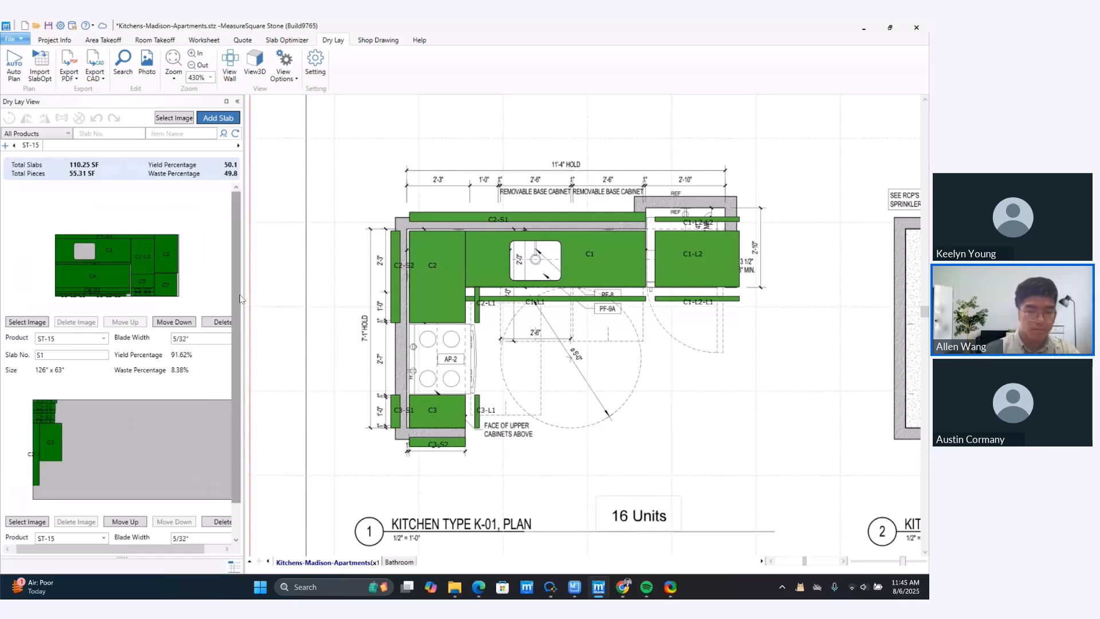
{"action": "mouse_move", "coordinate": [238, 289]}
{"action": "left_mouse_down"}
{"action": "mouse_move", "coordinate": [239, 322]}
{"action": "mouse_move", "coordinate": [238, 295]}
{"action": "left_mouse_up"}
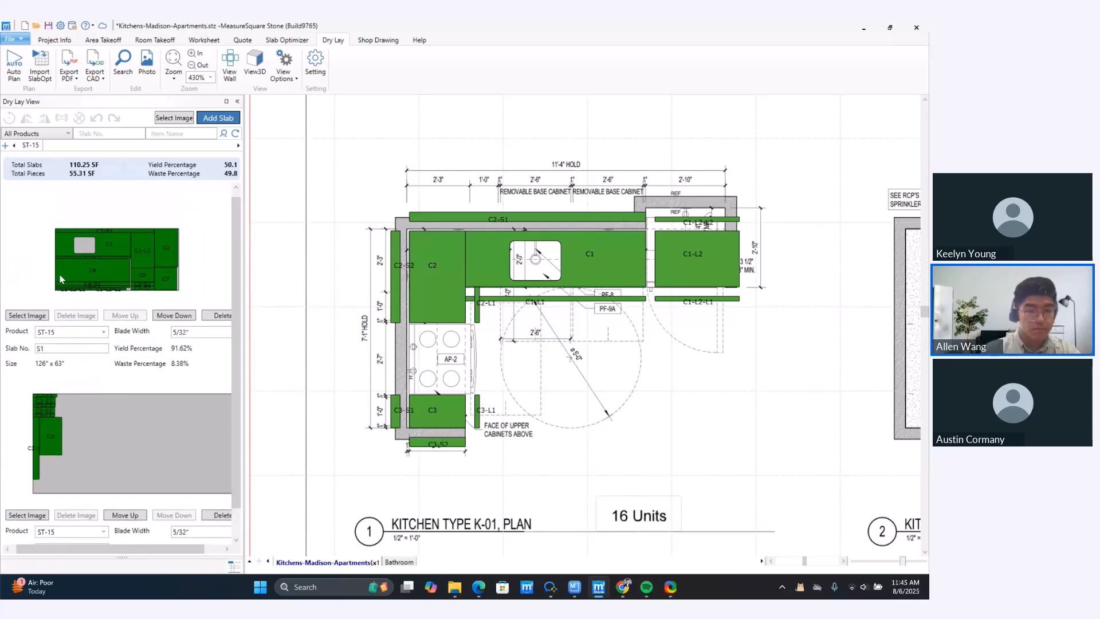
{"action": "scroll", "coordinate": [71, 245], "scroll_direction": "up", "scroll_amount": 3}
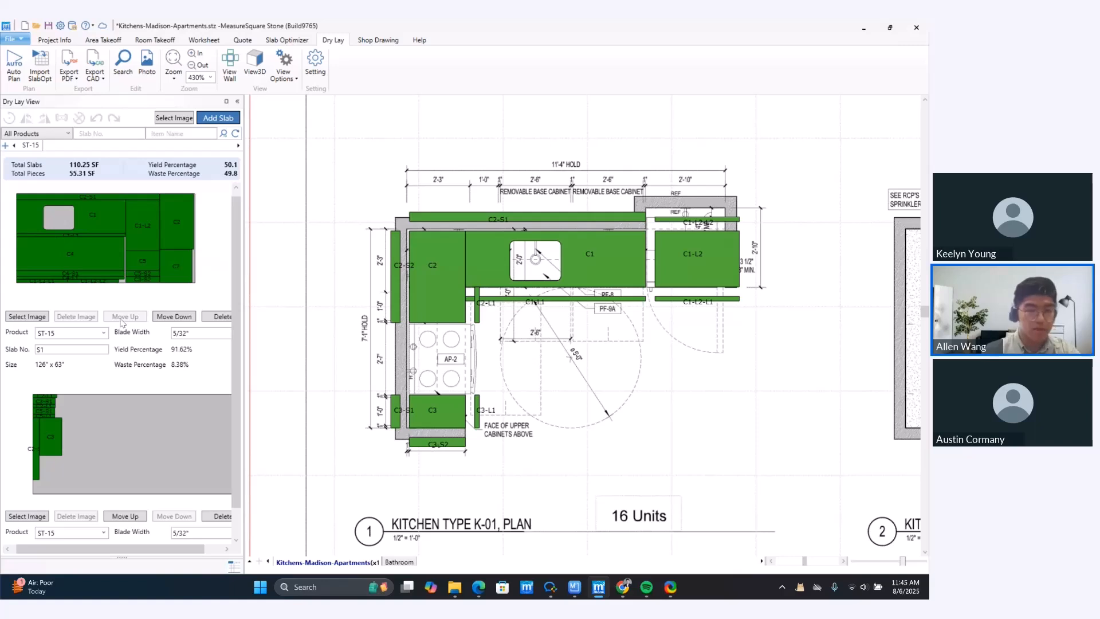
{"action": "left_click", "coordinate": [38, 317]}
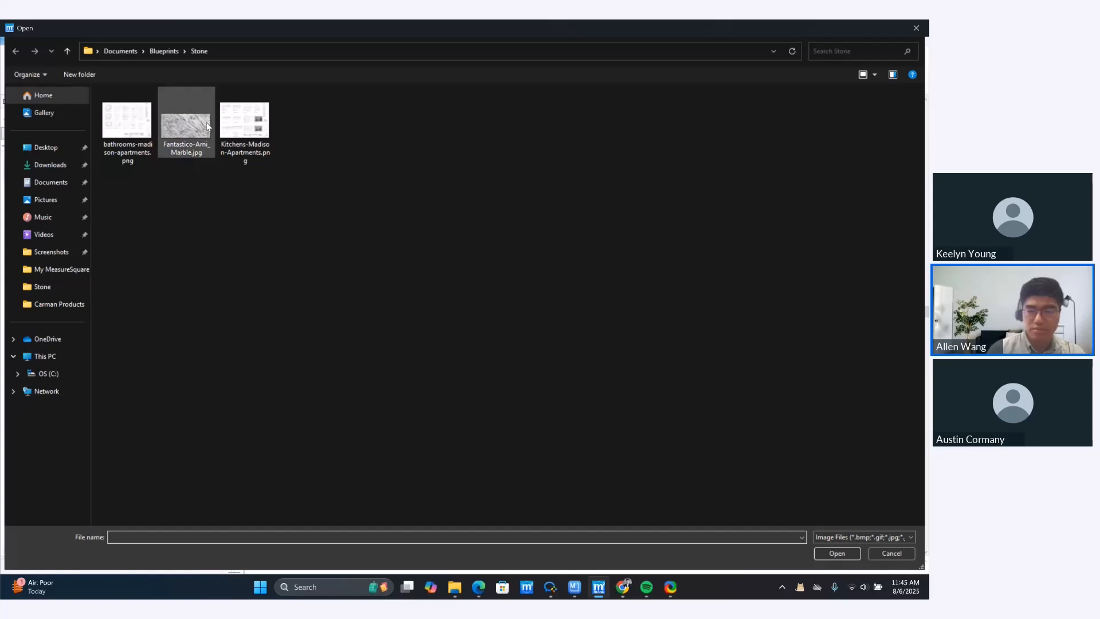
{"action": "double_click", "coordinate": [202, 127]}
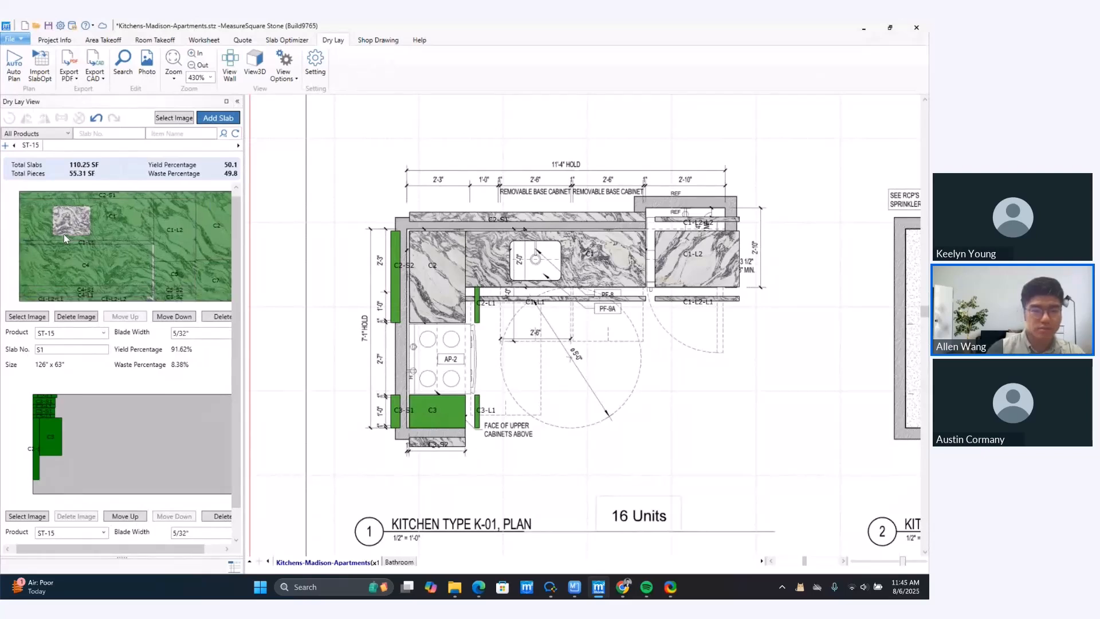
{"action": "middle_click_drag", "start_coordinate": [59, 239], "coordinate": [53, 240]}
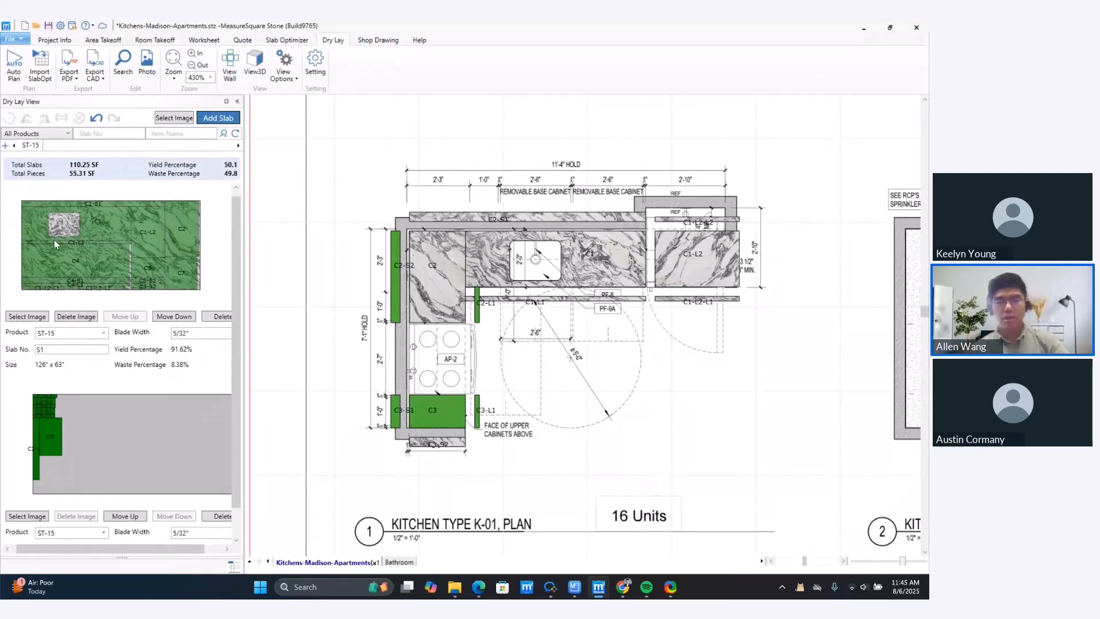
- Review the kitchen and bathroom drawings in the area takeoff and room takeoff views
{"action": "left_click", "coordinate": [97, 40]}
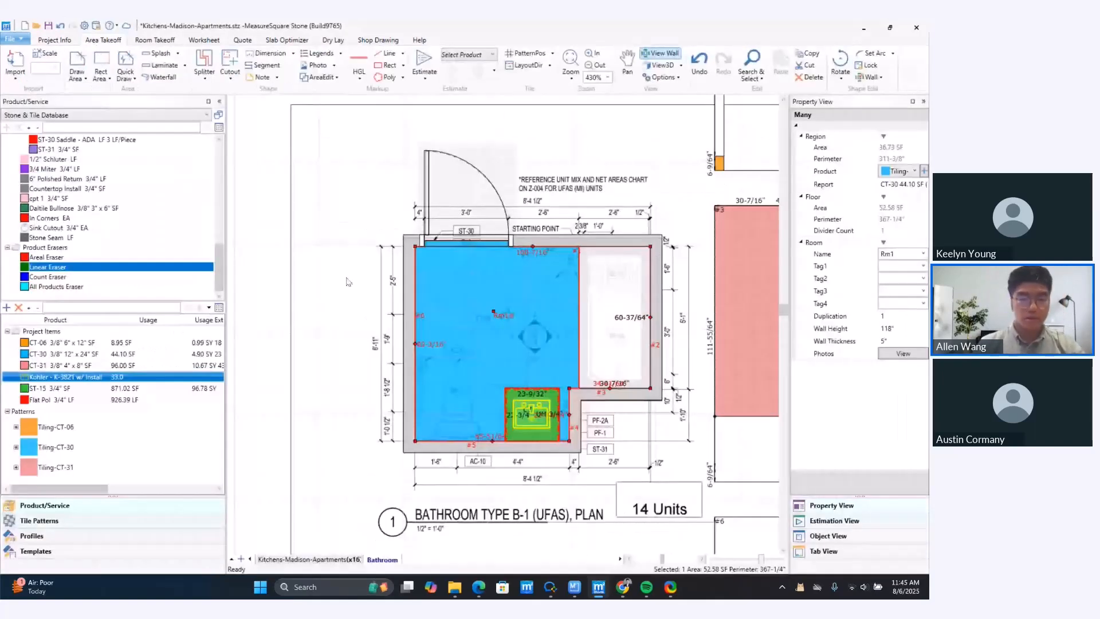
{"action": "scroll", "coordinate": [421, 295], "scroll_direction": "down", "scroll_amount": 2}
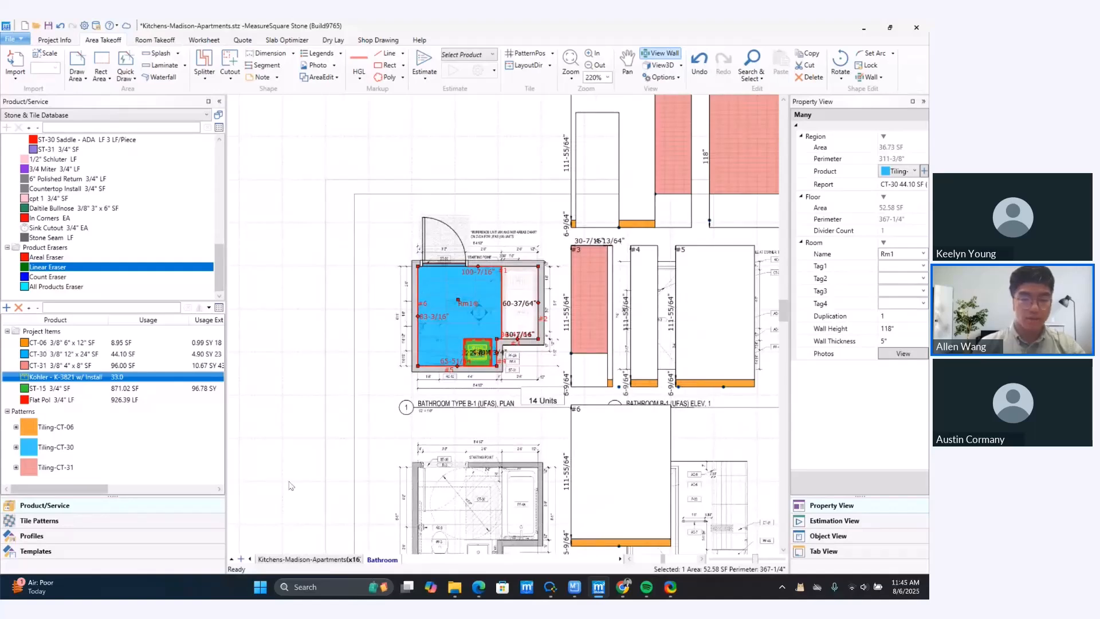
{"action": "left_click", "coordinate": [284, 561]}
{"action": "middle_click_drag", "start_coordinate": [456, 277], "coordinate": [399, 302]}
{"action": "left_click", "coordinate": [155, 40]}
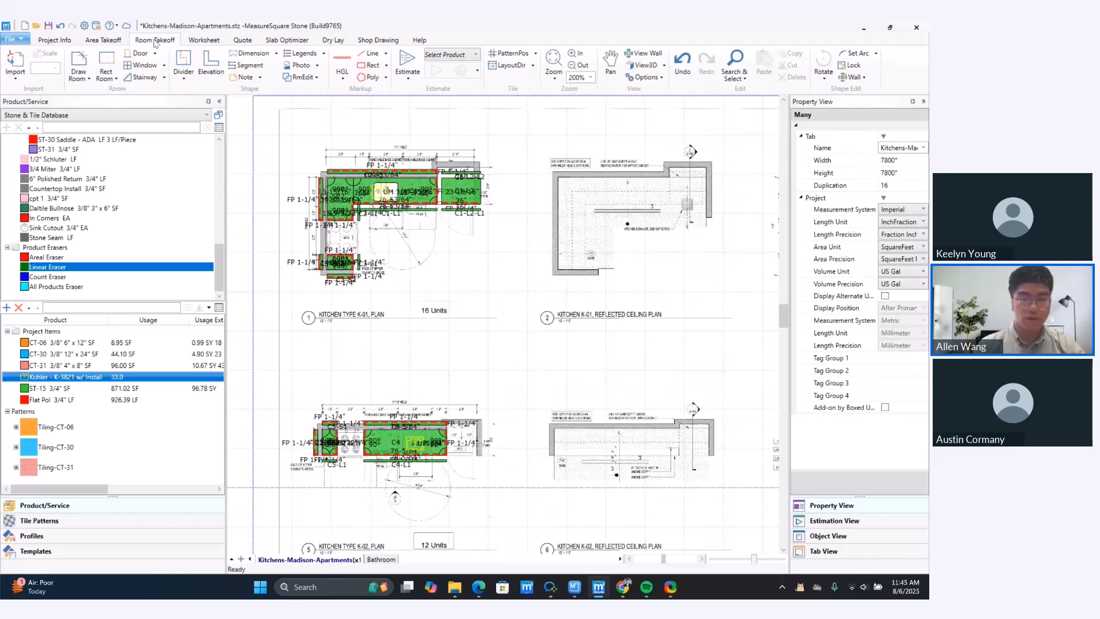
{"action": "left_click", "coordinate": [379, 560]}
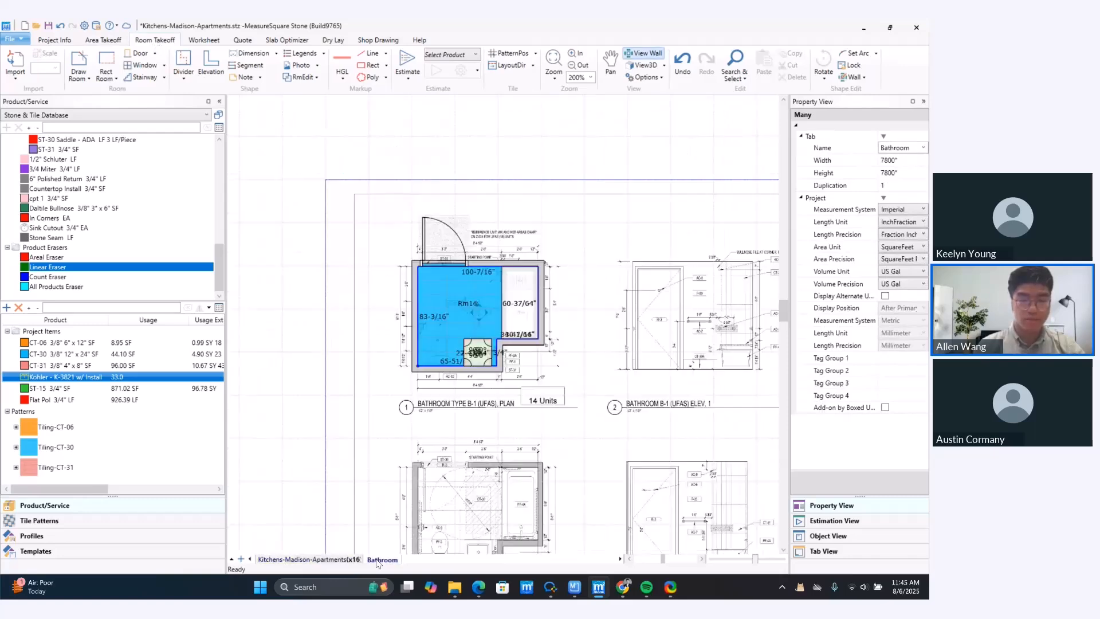
{"action": "scroll", "coordinate": [498, 314], "scroll_direction": "up", "scroll_amount": 4}
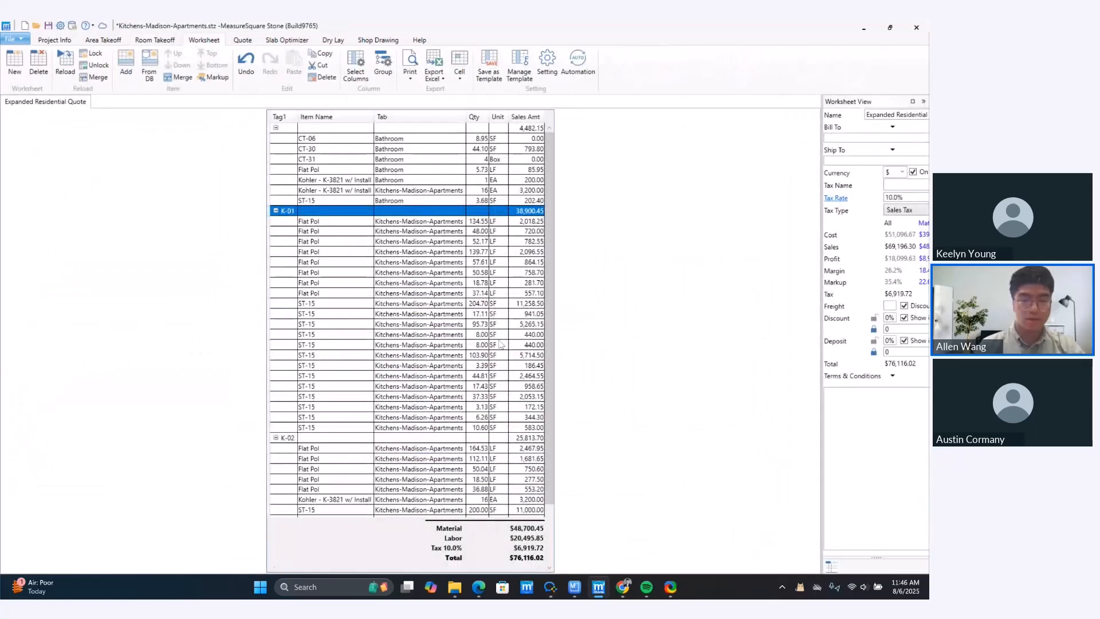
- Review the Expanded Residential Quote, the ST-15 slab optimization, the dry lay and the shop drawings
{"action": "left_click", "coordinate": [243, 39]}
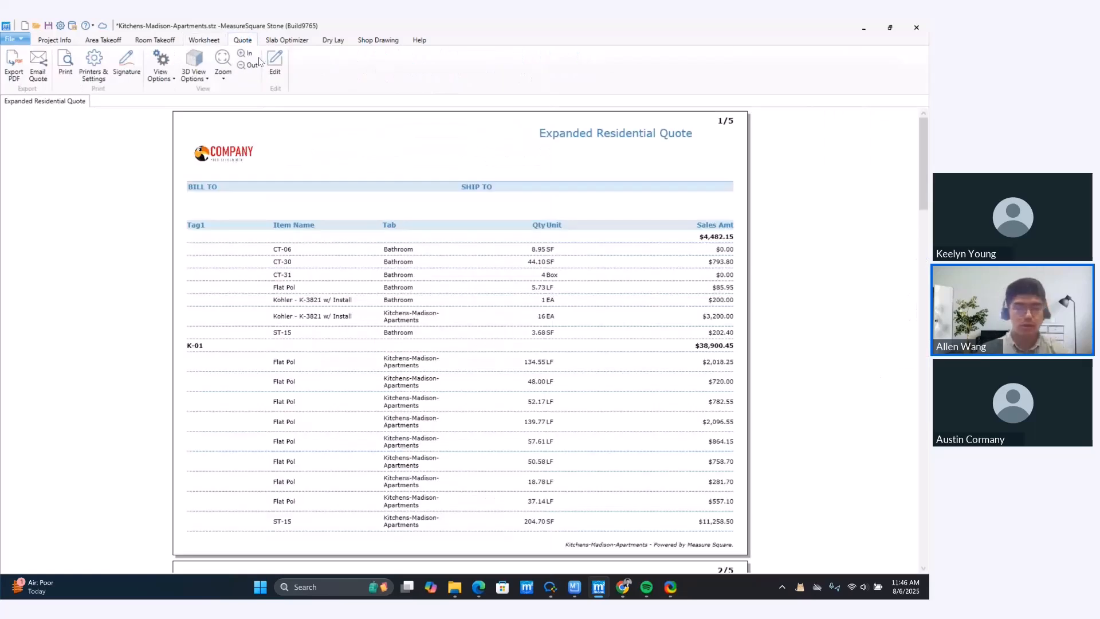
{"action": "left_click", "coordinate": [298, 40]}
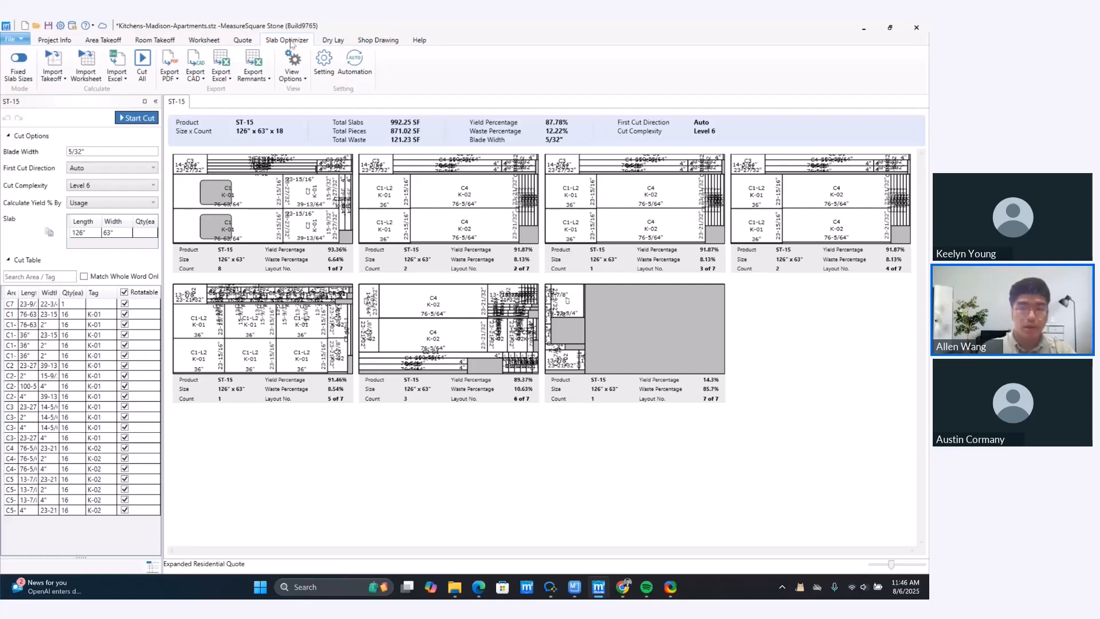
{"action": "left_click", "coordinate": [338, 41]}
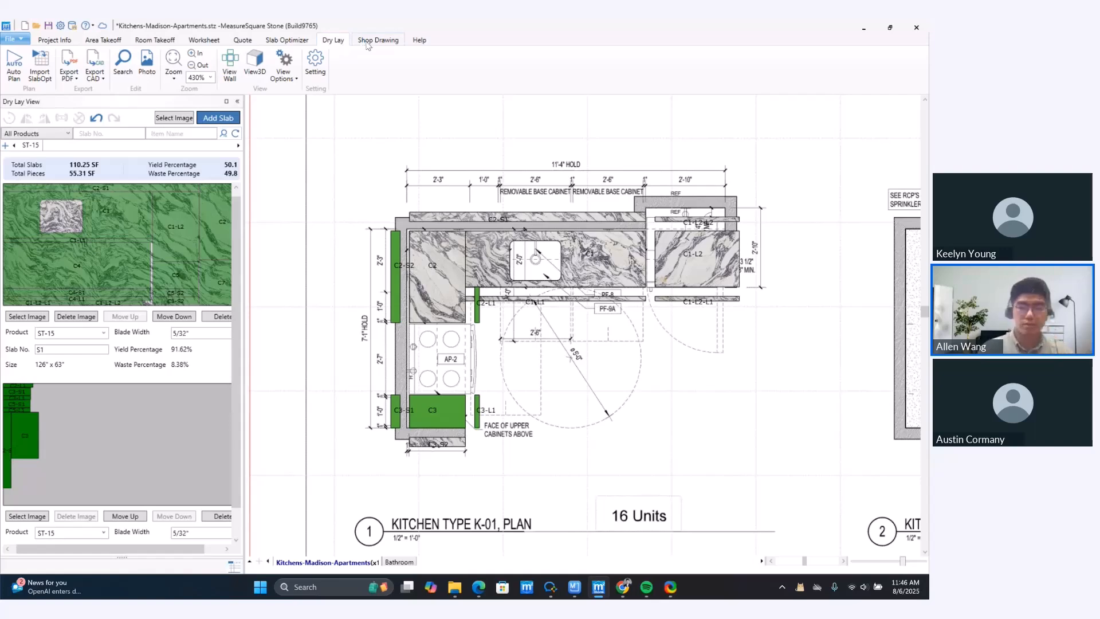
{"action": "left_click", "coordinate": [366, 41]}
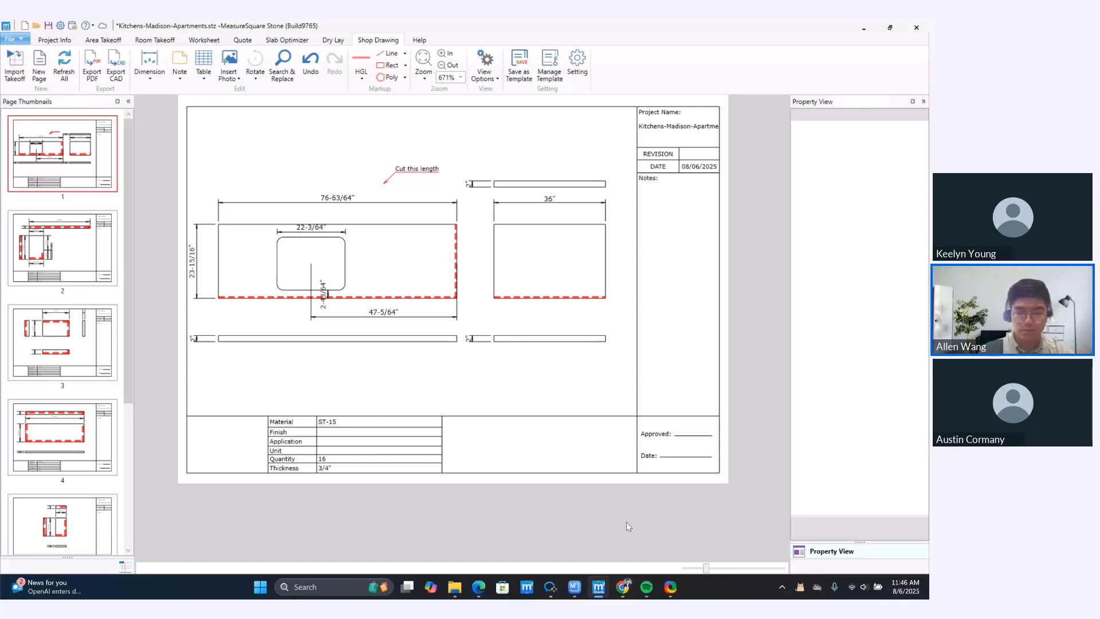
- Switch to the Stone & Tile webinar presentation in Google Slides and start the slideshow from the Agenda slide
{"action": "left_click", "coordinate": [623, 590]}
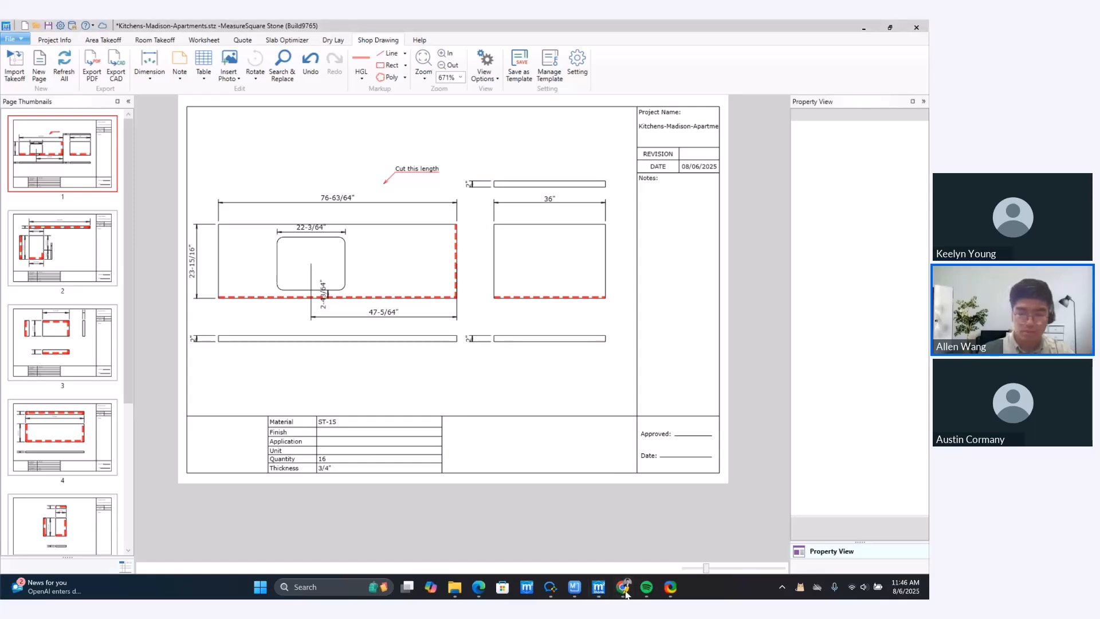
{"action": "left_click", "coordinate": [625, 593]}
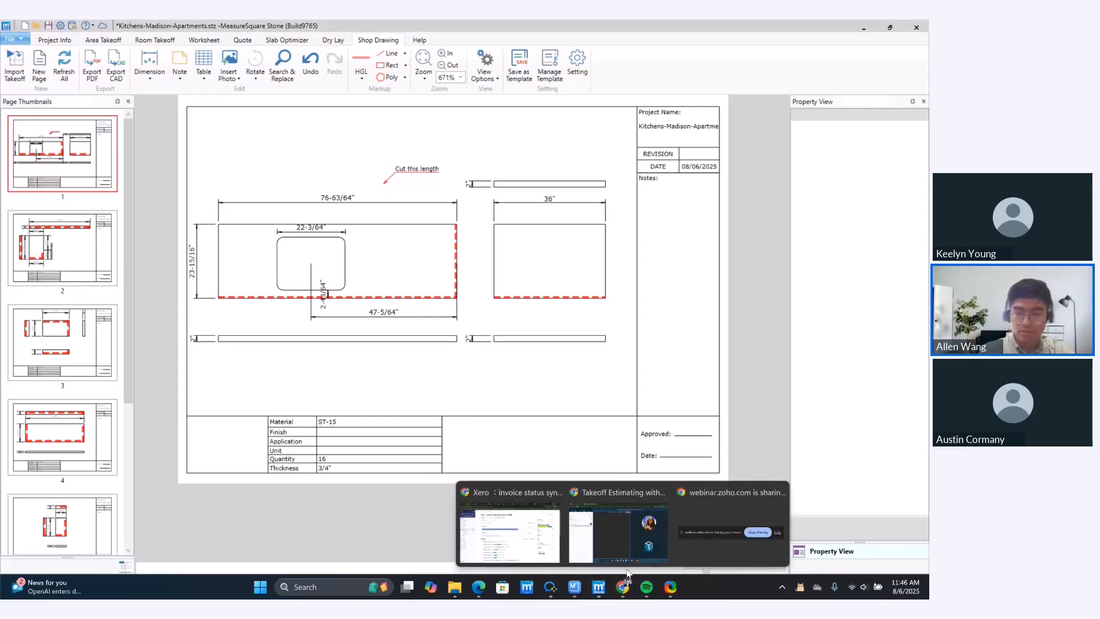
{"action": "left_click", "coordinate": [616, 521]}
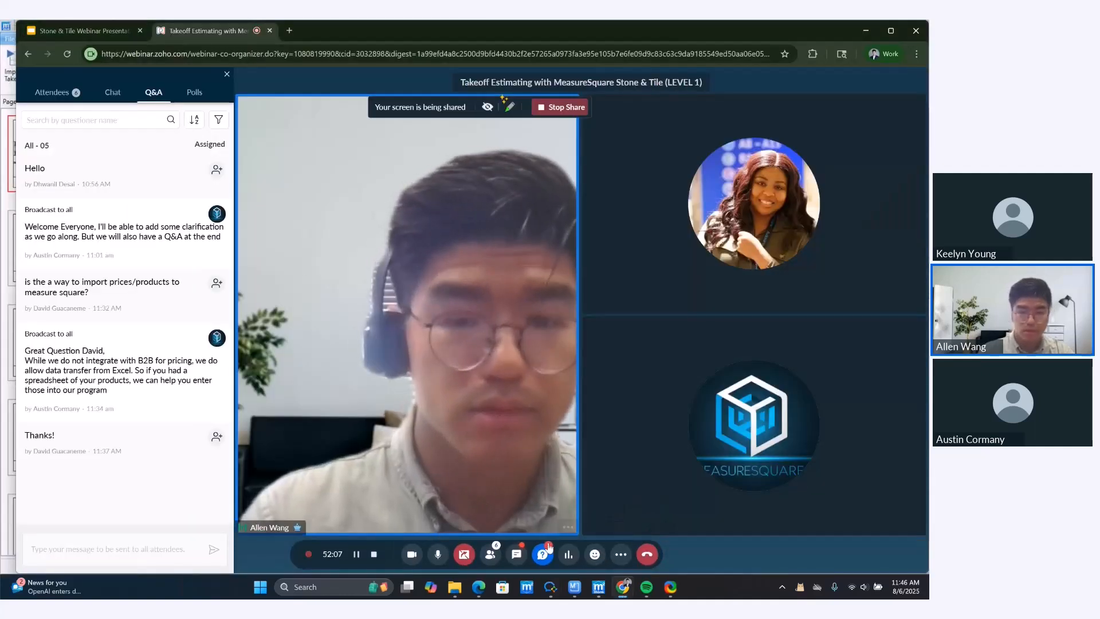
{"action": "left_click", "coordinate": [104, 24]}
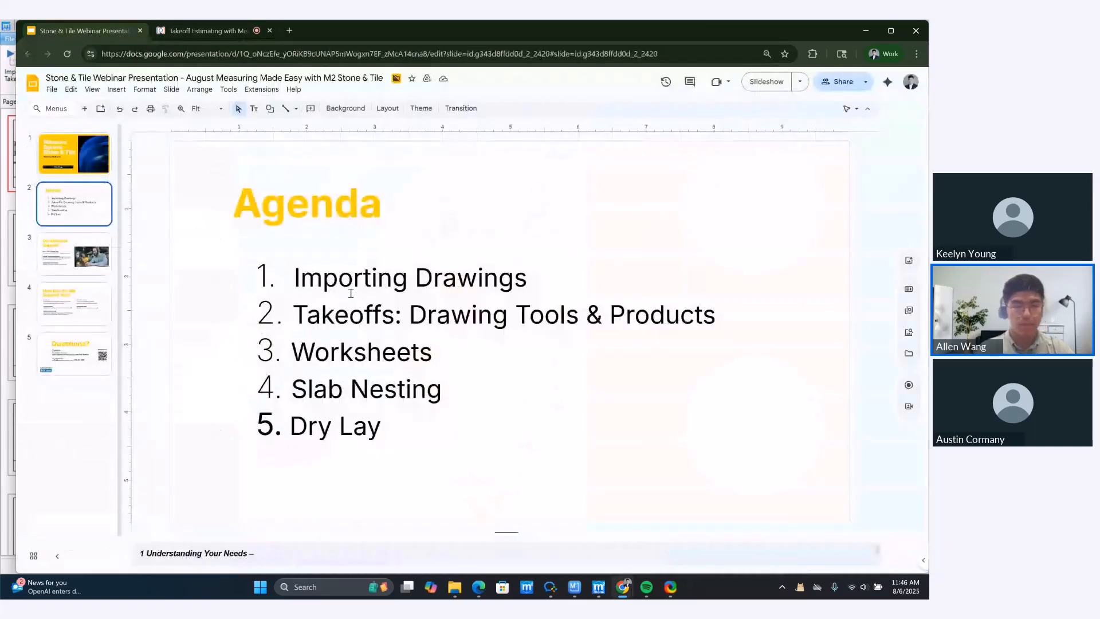
{"action": "left_click", "coordinate": [762, 79]}
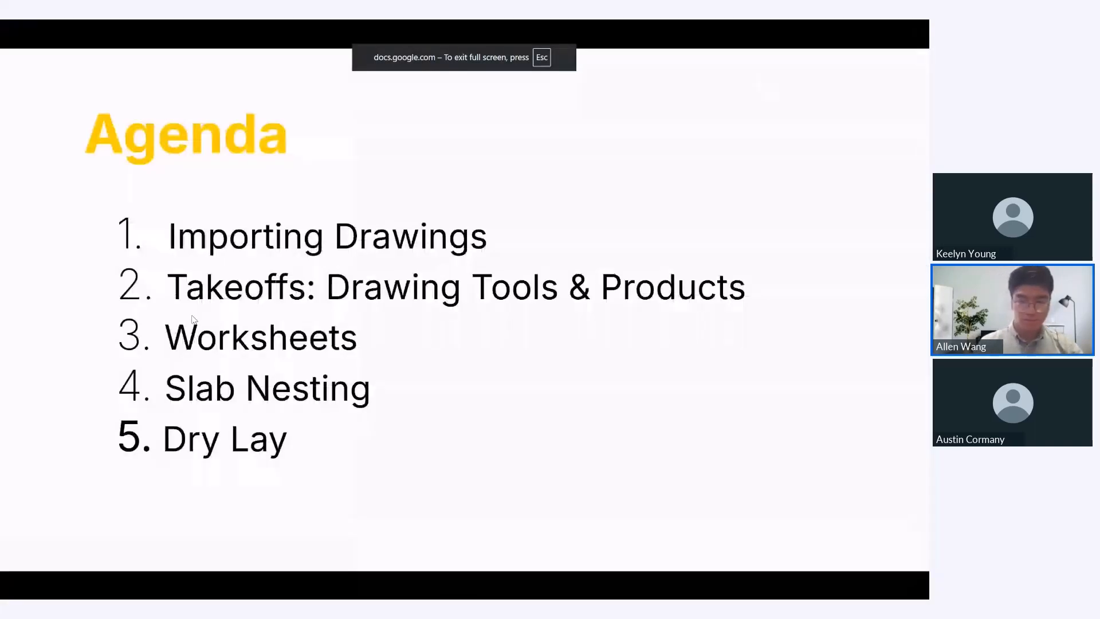
- Advance the slideshow to the On-Demand Support slide, revisiting the Agenda slide once
{"action": "left_click", "coordinate": [262, 331]}
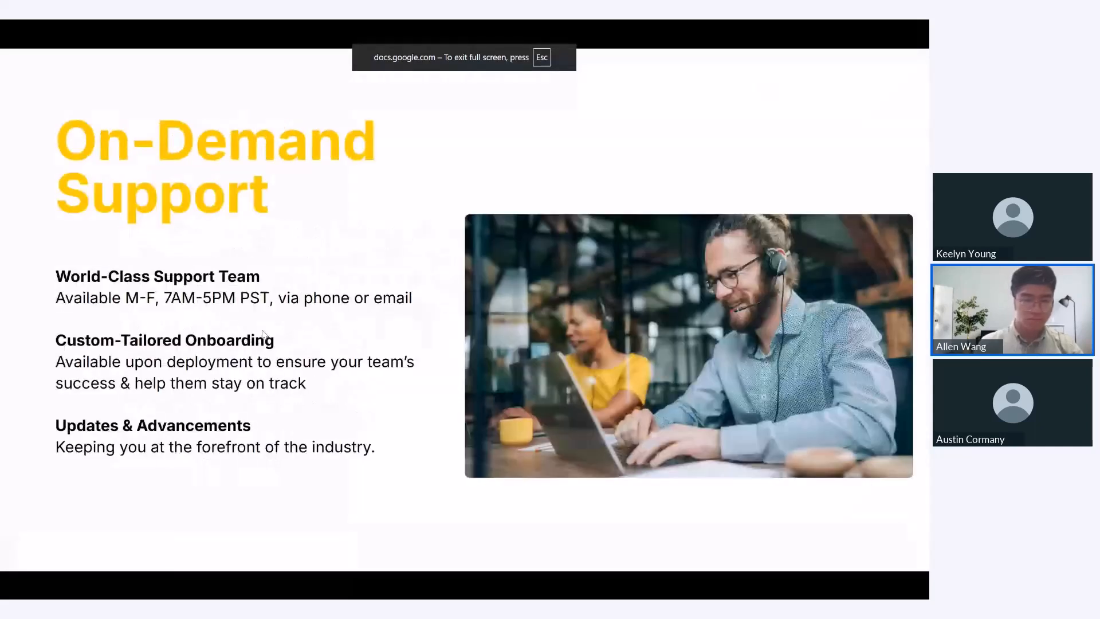
{"action": "key", "text": "Left"}
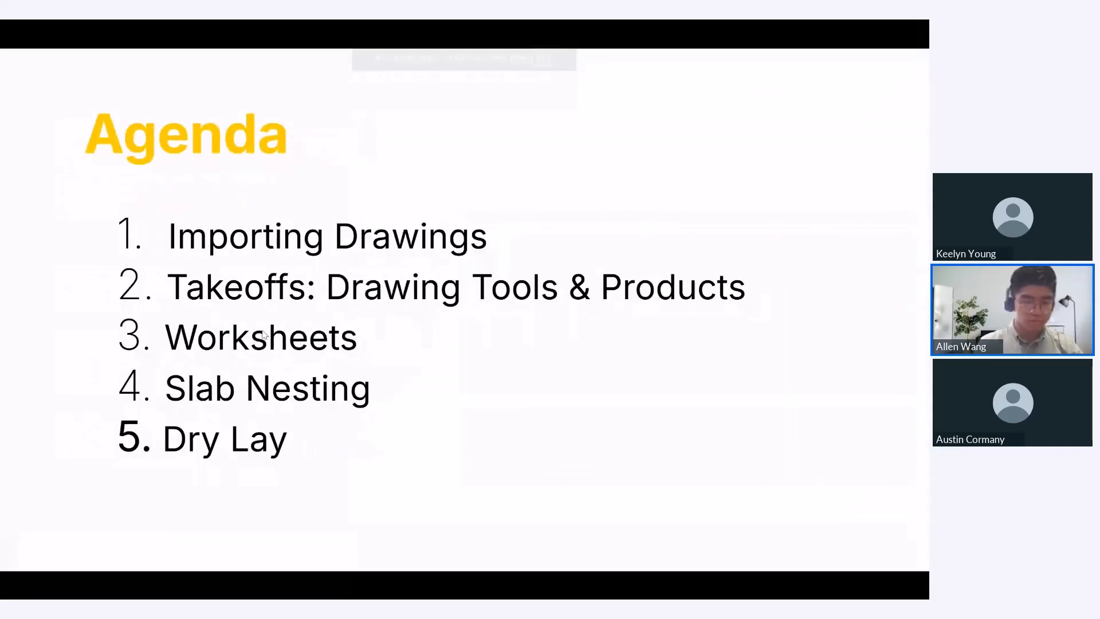
{"action": "key", "text": "Right"}
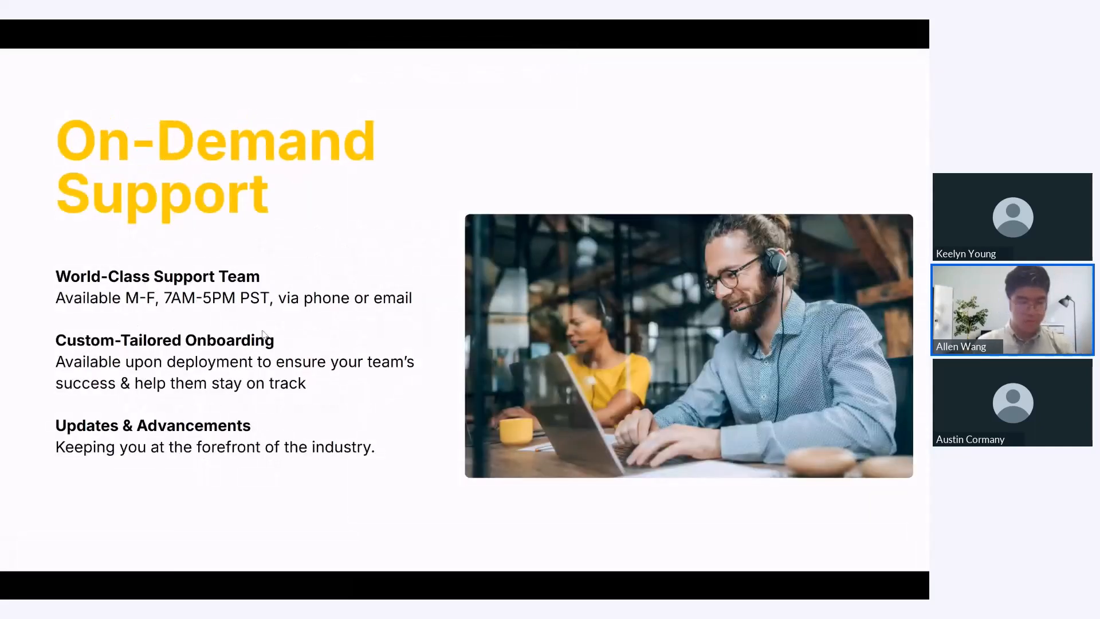